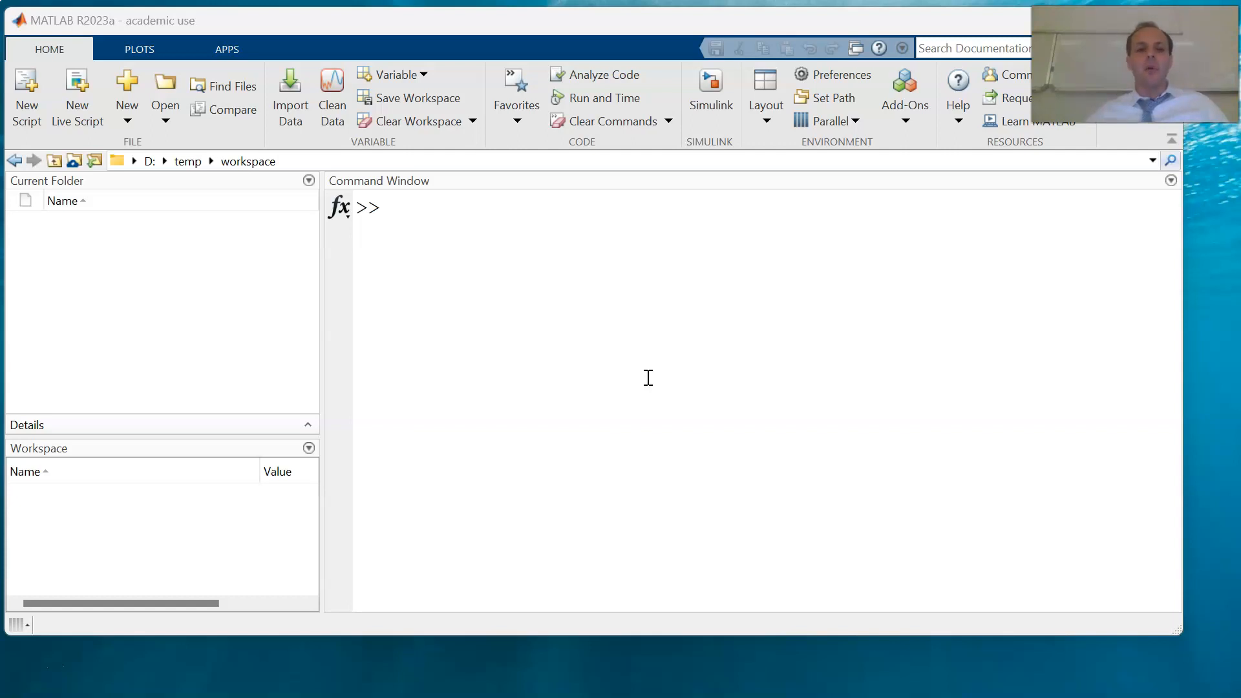
Open the System Identification app by running the ident command.
{"action": "left_click", "coordinate": [643, 269]}
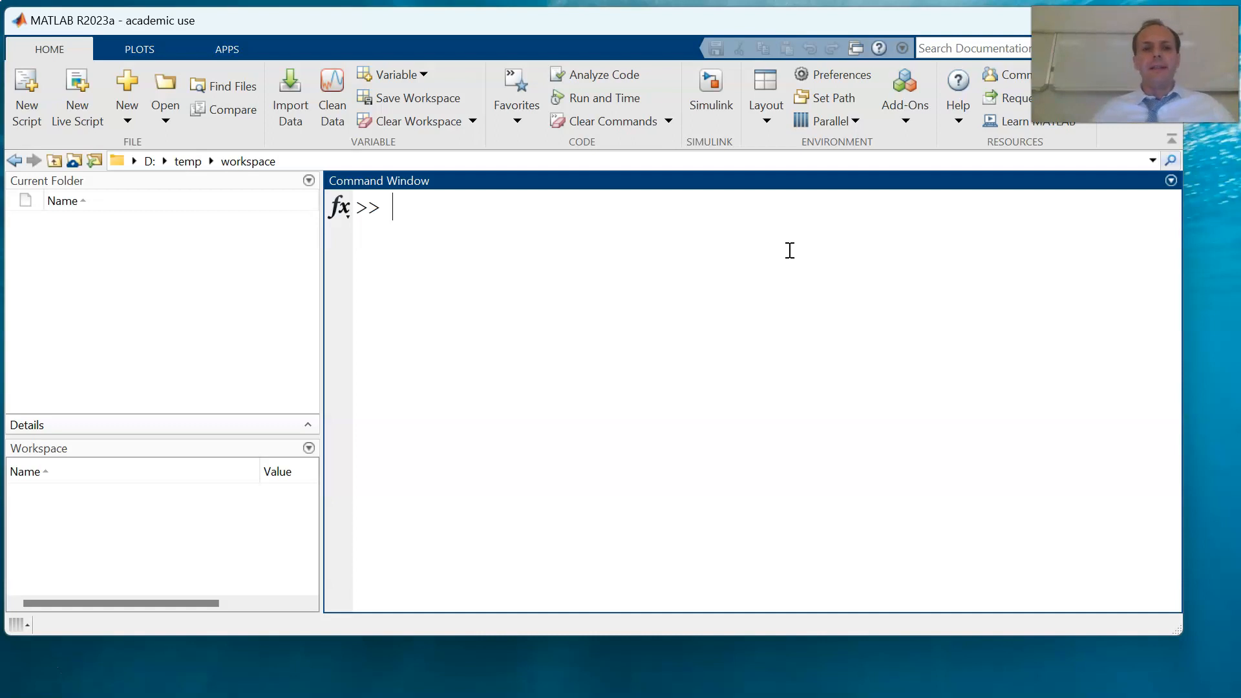
{"action": "left_click", "coordinate": [840, 256]}
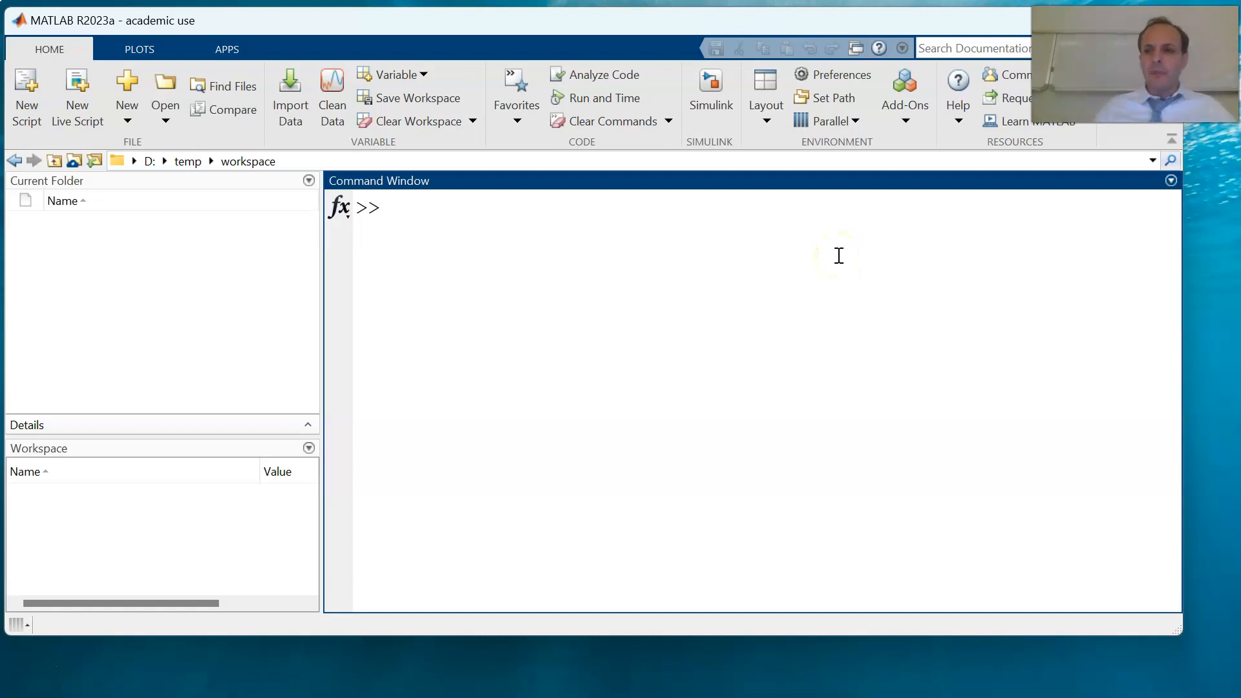
{"action": "type", "text": "ident"}
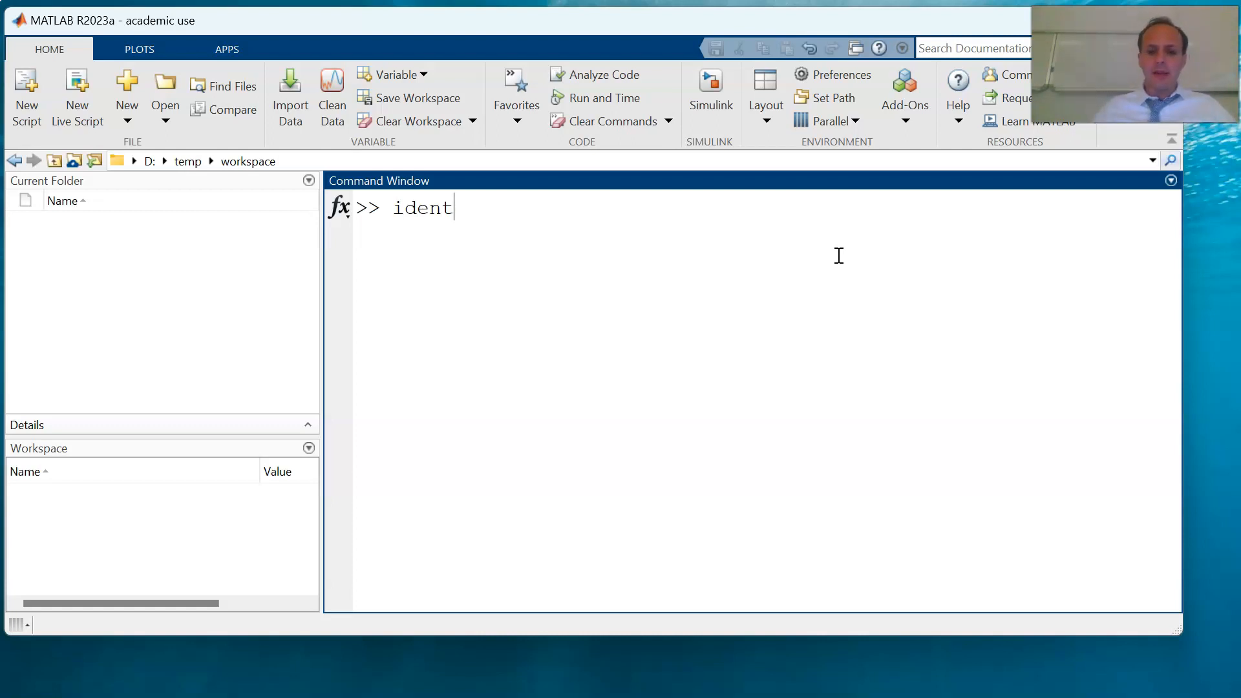
{"action": "key", "text": "Return"}
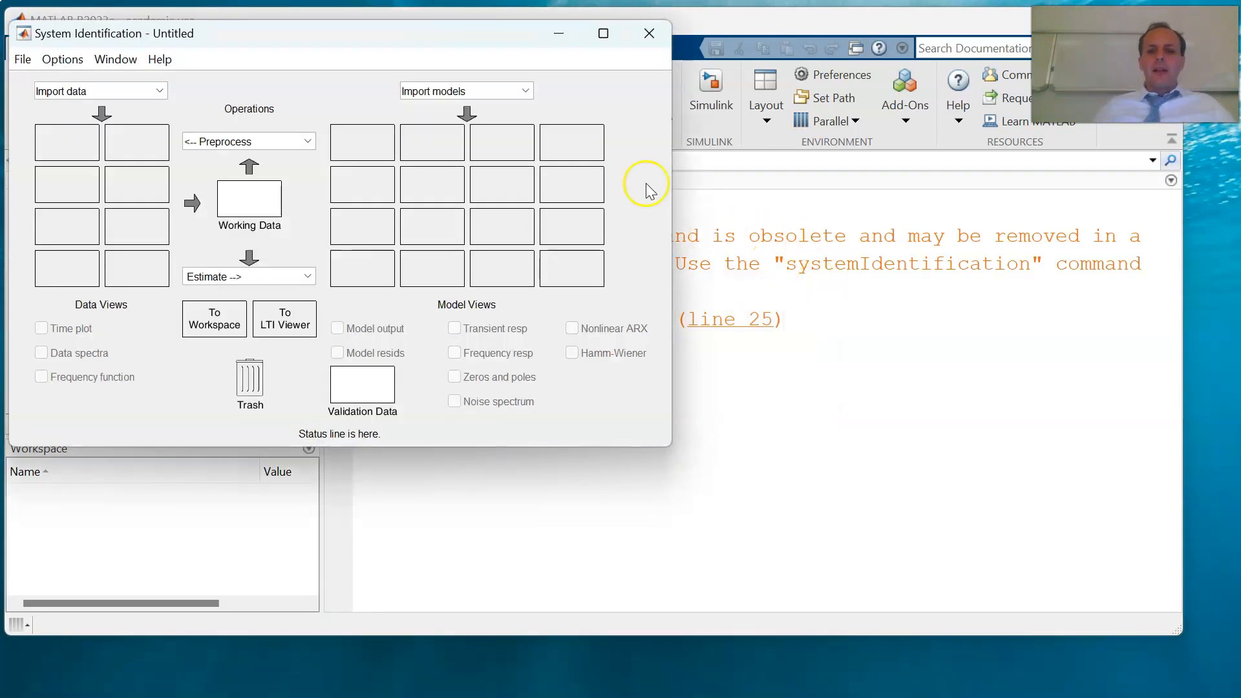
Minimize the System Identification window and examine the replacement command named in the Command Window warning.
{"action": "left_click", "coordinate": [559, 33]}
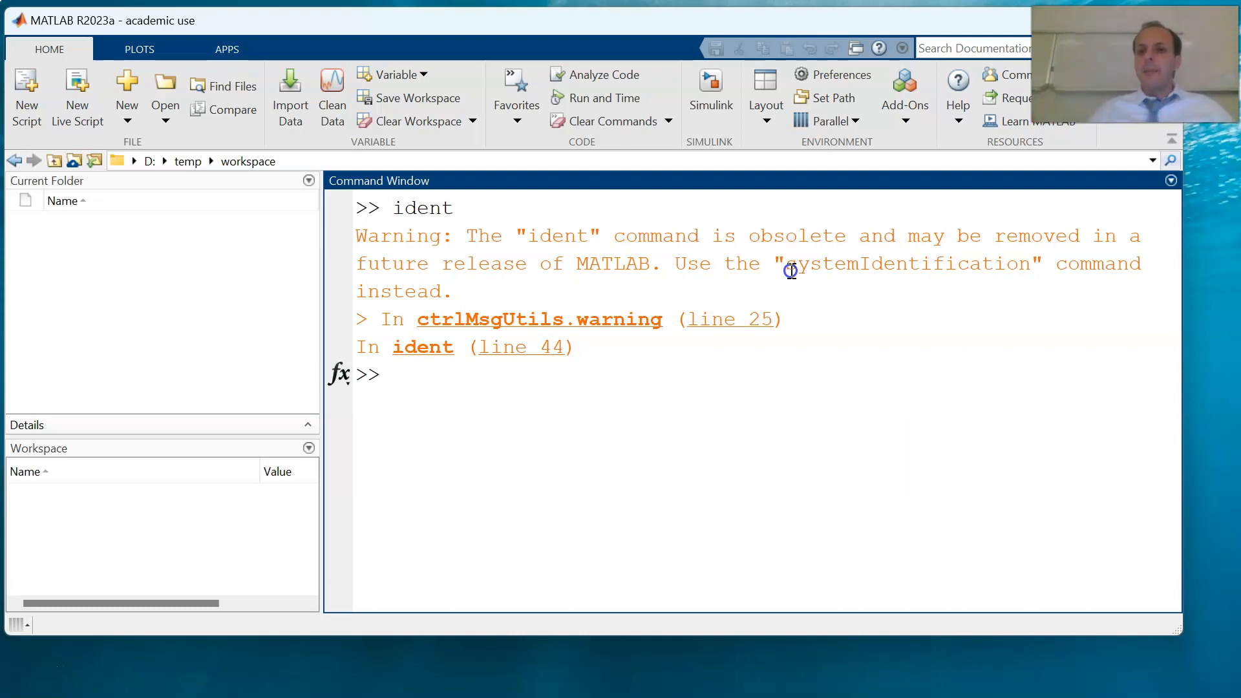
{"action": "left_click_drag", "start_coordinate": [785, 265], "coordinate": [1032, 264]}
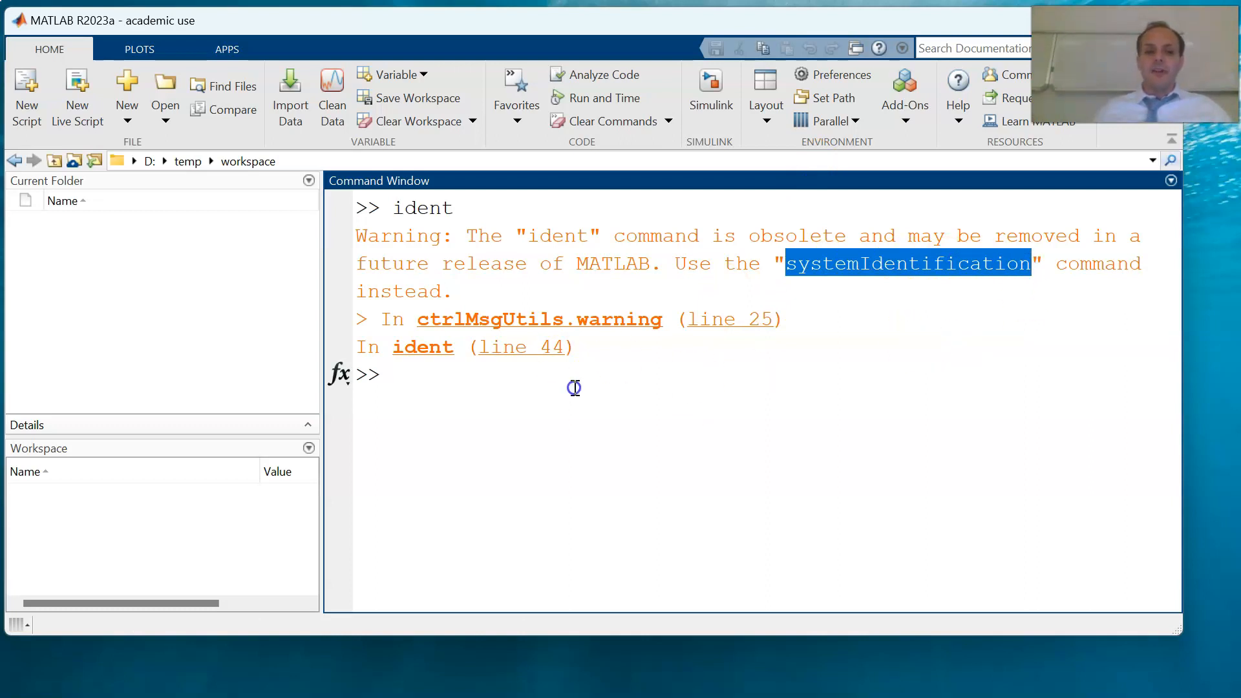
{"action": "left_click", "coordinate": [594, 395]}
{"action": "left_click", "coordinate": [557, 388]}
Bring the minimized System Identification window back and maximize it.
{"action": "mouse_move", "coordinate": [732, 696]}
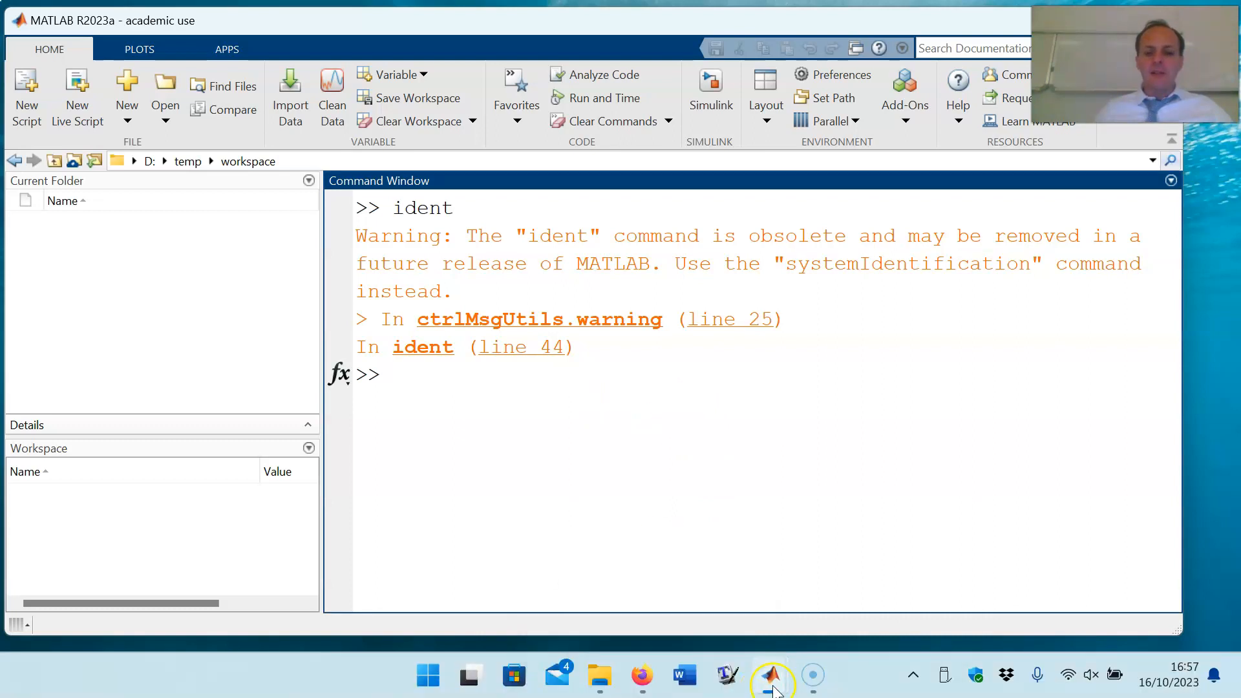
{"action": "mouse_move", "coordinate": [771, 677]}
{"action": "left_click", "coordinate": [878, 627]}
{"action": "left_click", "coordinate": [604, 33]}
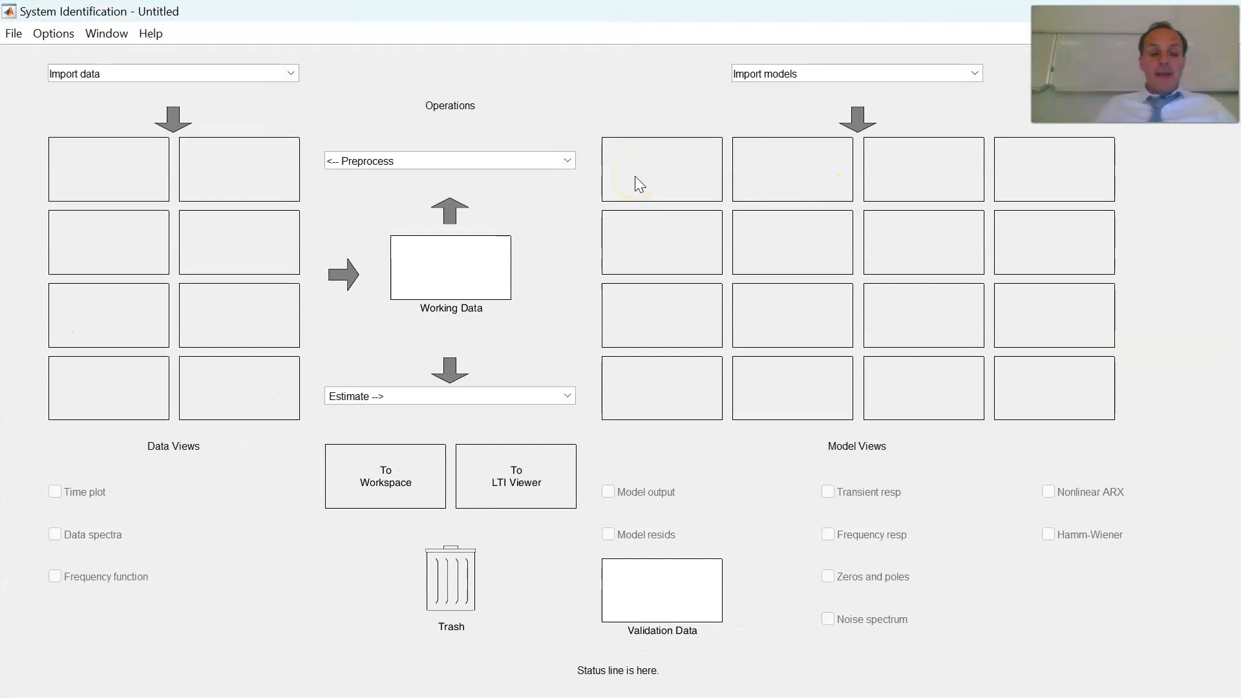
{"action": "left_click", "coordinate": [852, 388]}
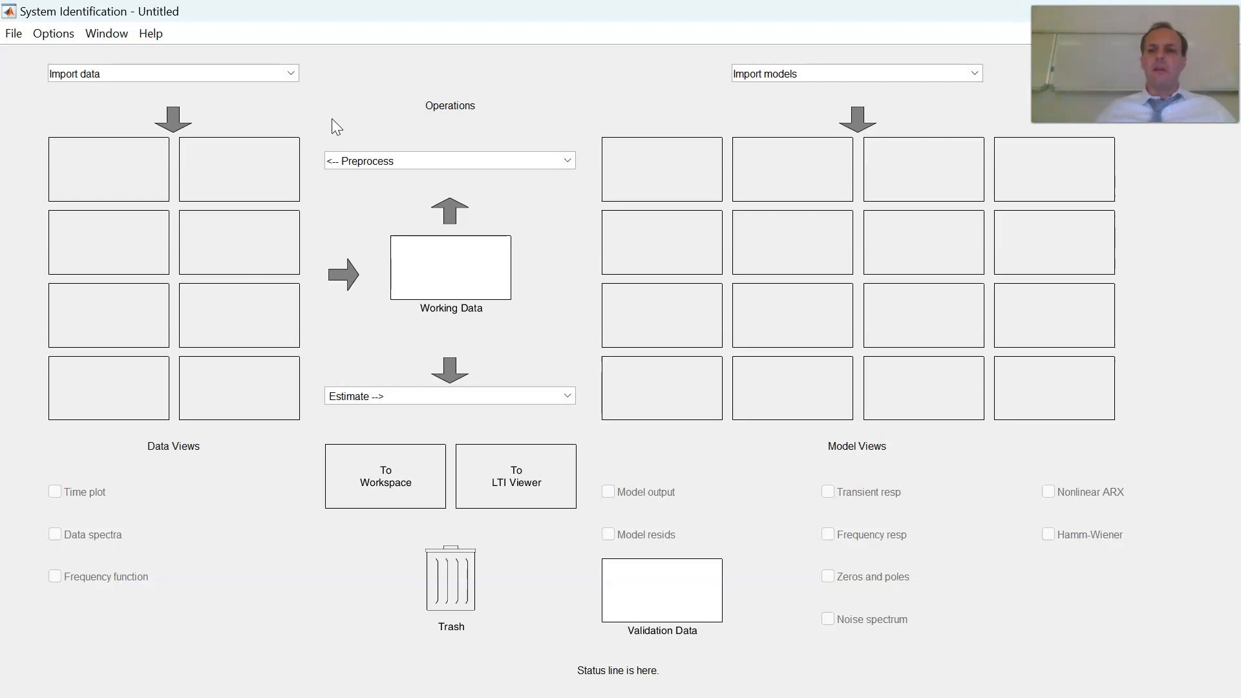
Open the import dialog for time domain data and examine the available signal formats, keeping Time Domain Signals.
{"action": "left_click", "coordinate": [145, 74]}
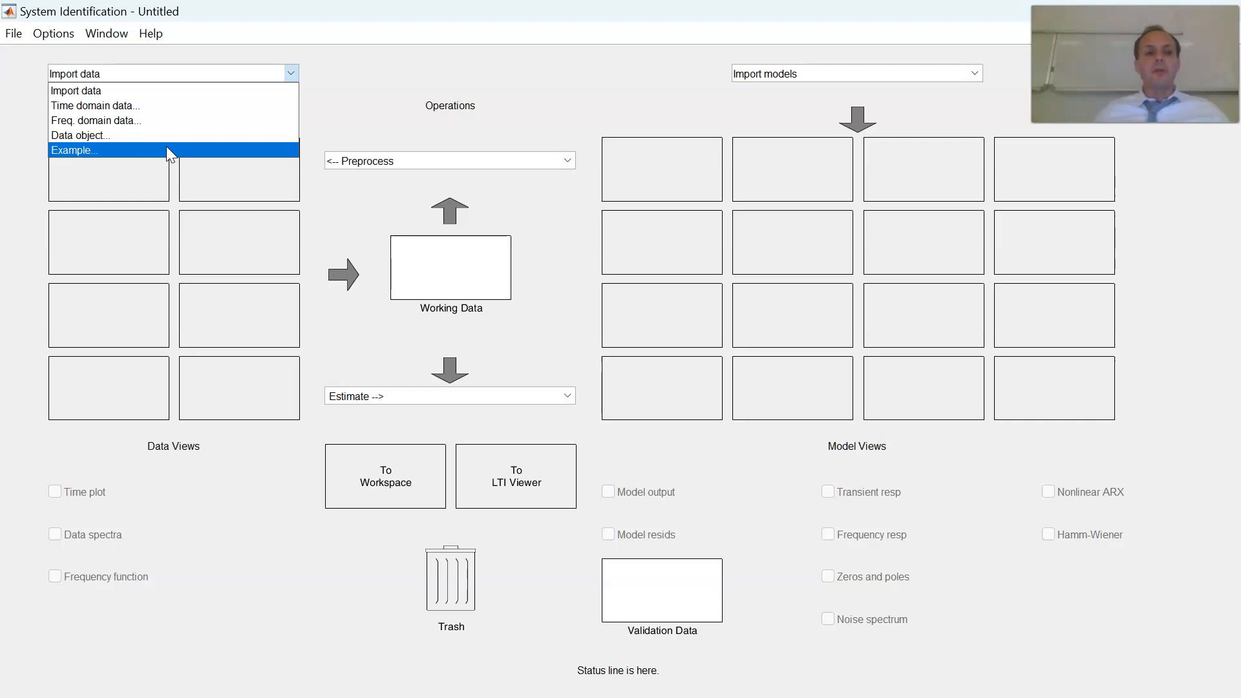
{"action": "left_click", "coordinate": [166, 111]}
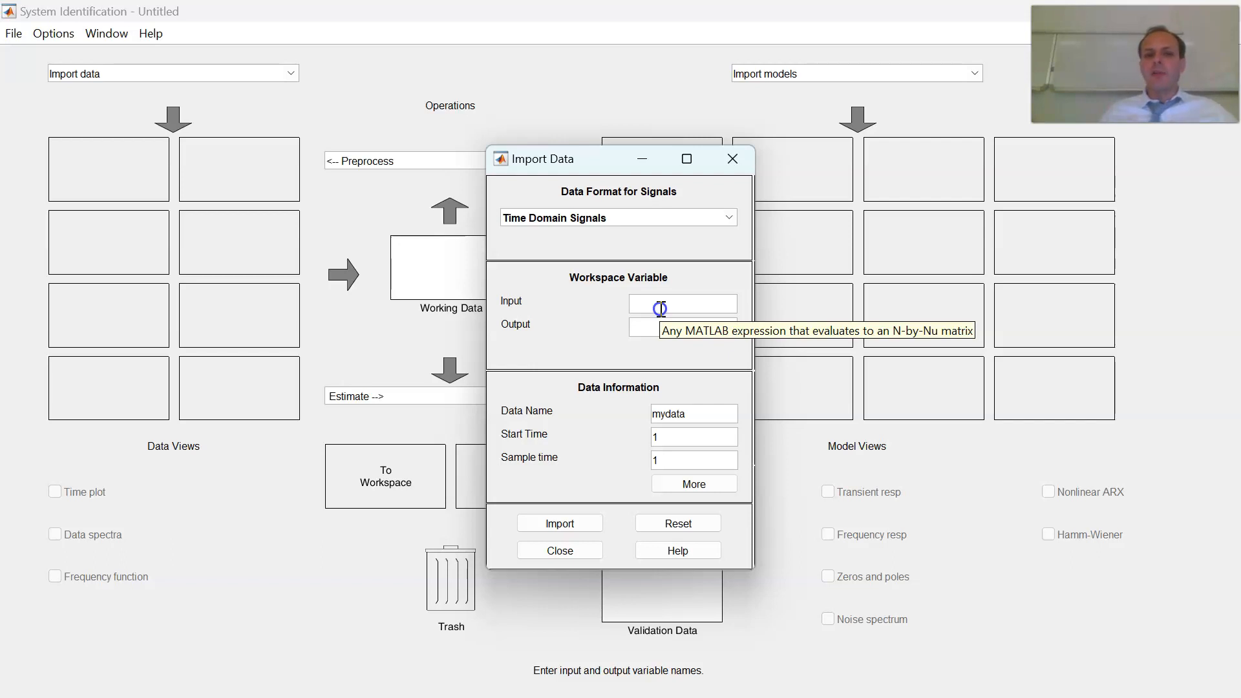
{"action": "left_click", "coordinate": [665, 214]}
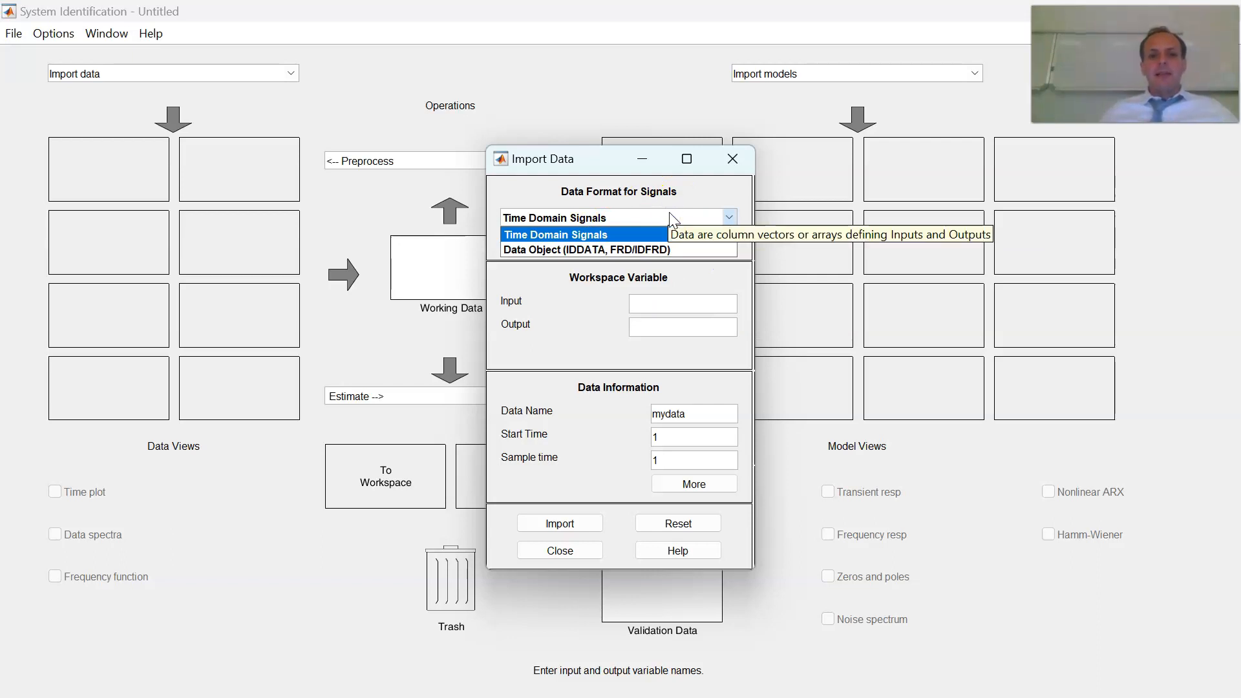
{"action": "left_click", "coordinate": [640, 258]}
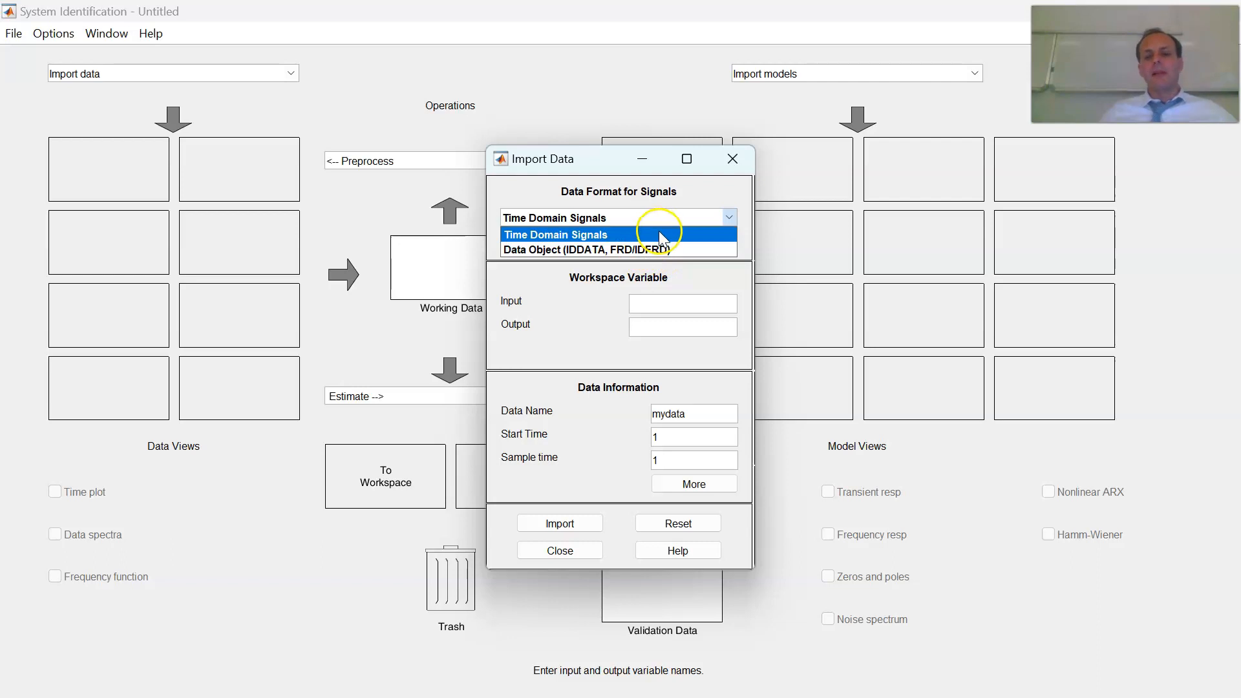
{"action": "left_click", "coordinate": [661, 234]}
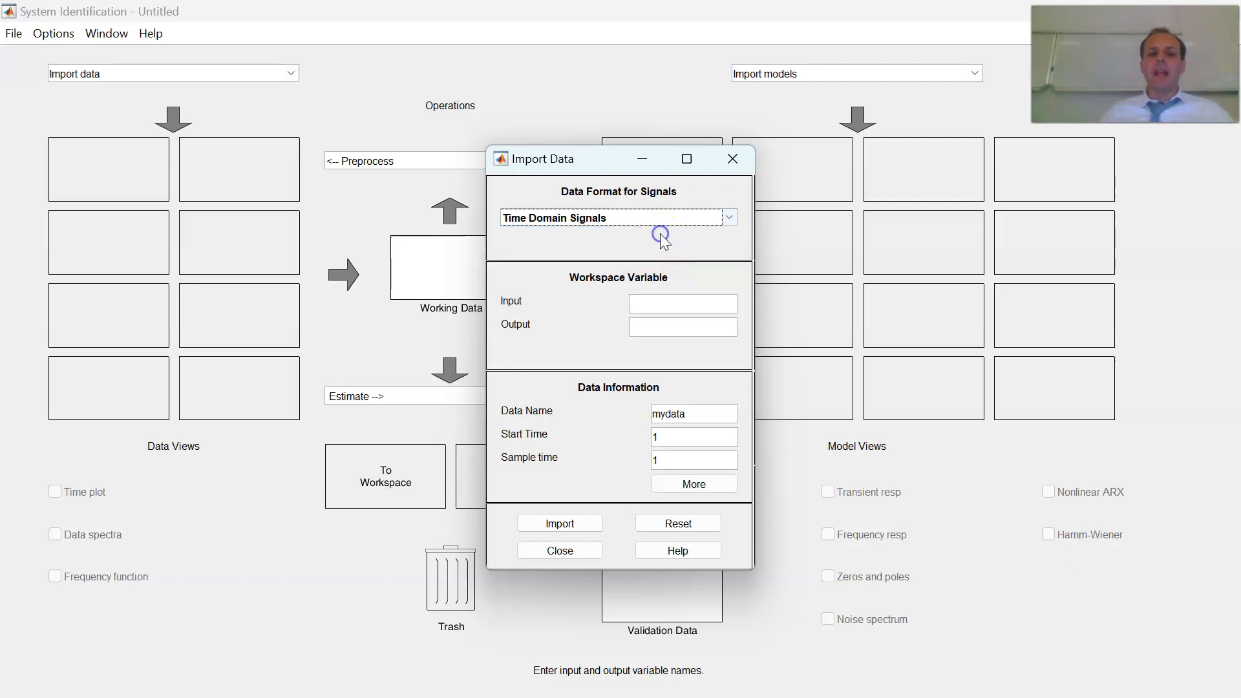
Examine the import dialog's input, output and sample time fields, and close it without importing anything.
{"action": "left_click", "coordinate": [693, 299]}
{"action": "left_click", "coordinate": [699, 328]}
{"action": "left_click", "coordinate": [696, 302]}
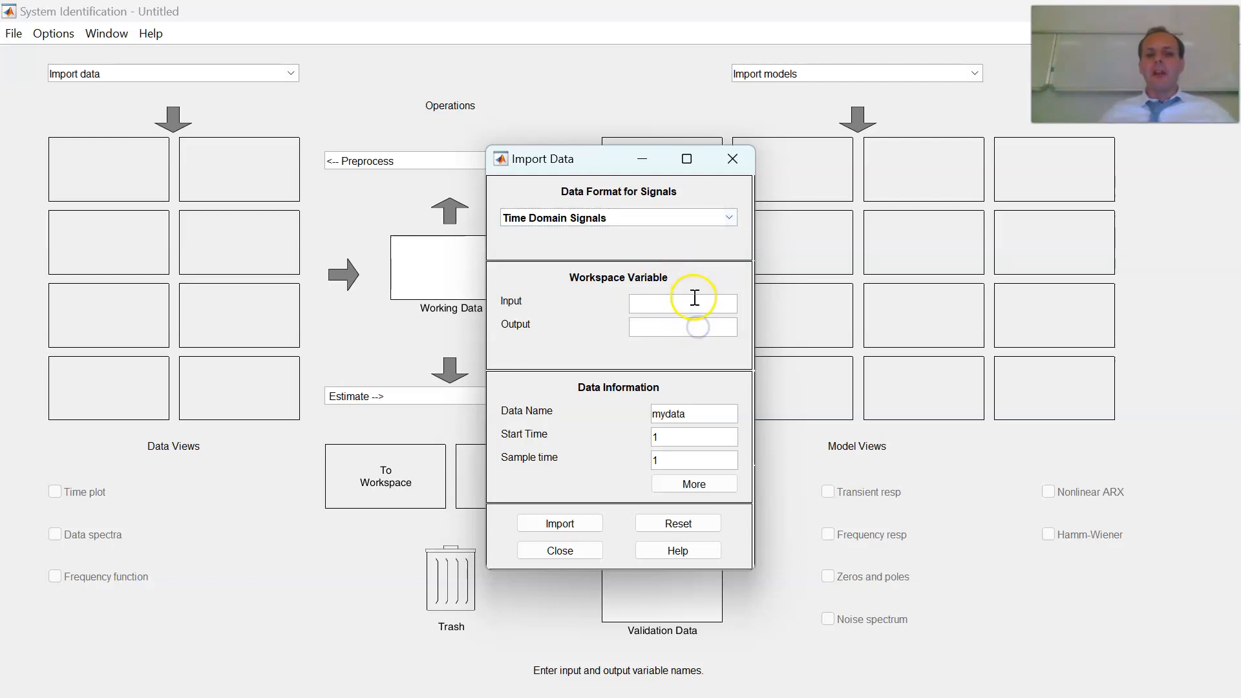
{"action": "left_click", "coordinate": [699, 327]}
{"action": "left_click", "coordinate": [699, 305]}
{"action": "left_click", "coordinate": [698, 326]}
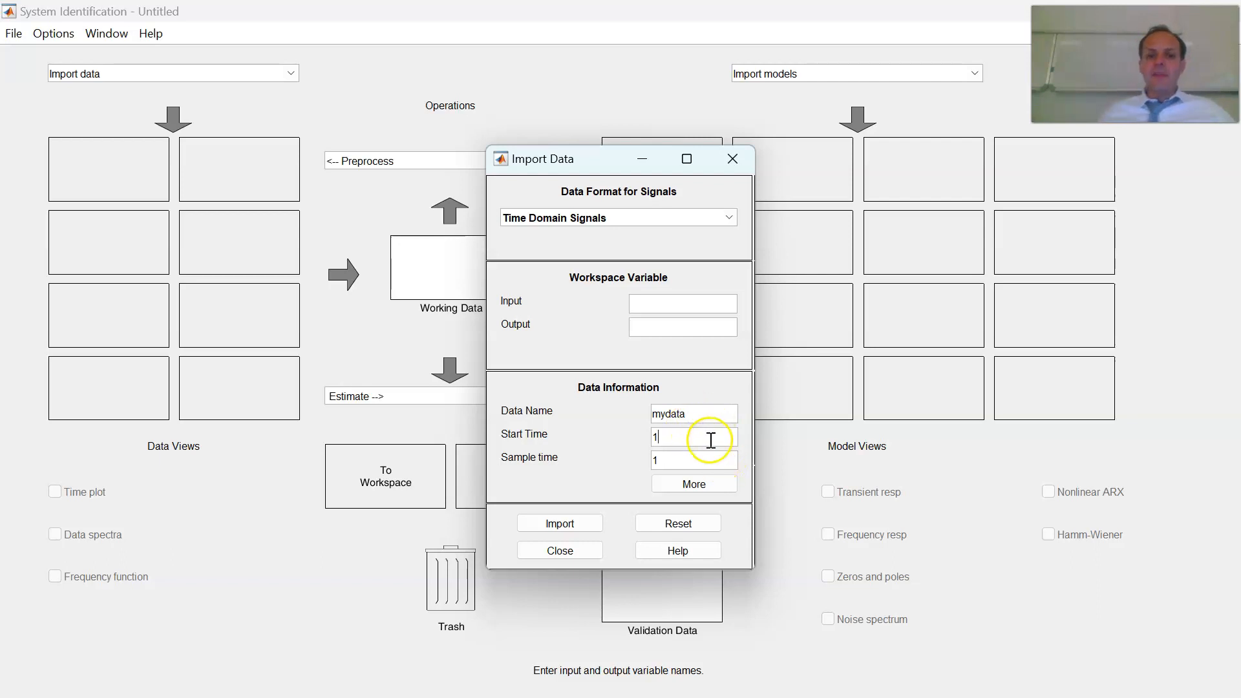
{"action": "left_click", "coordinate": [711, 461]}
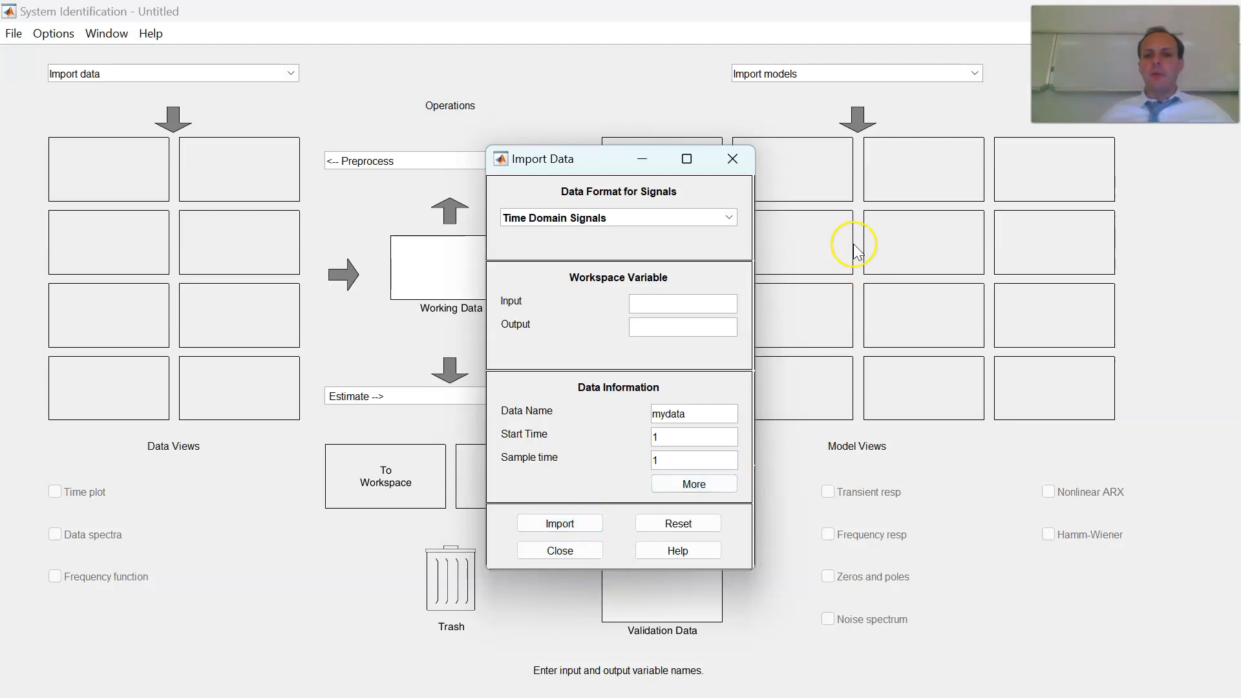
{"action": "left_click", "coordinate": [725, 162]}
Import the built-in example data set Dryer with its preset values and close the import dialog.
{"action": "left_click", "coordinate": [213, 75]}
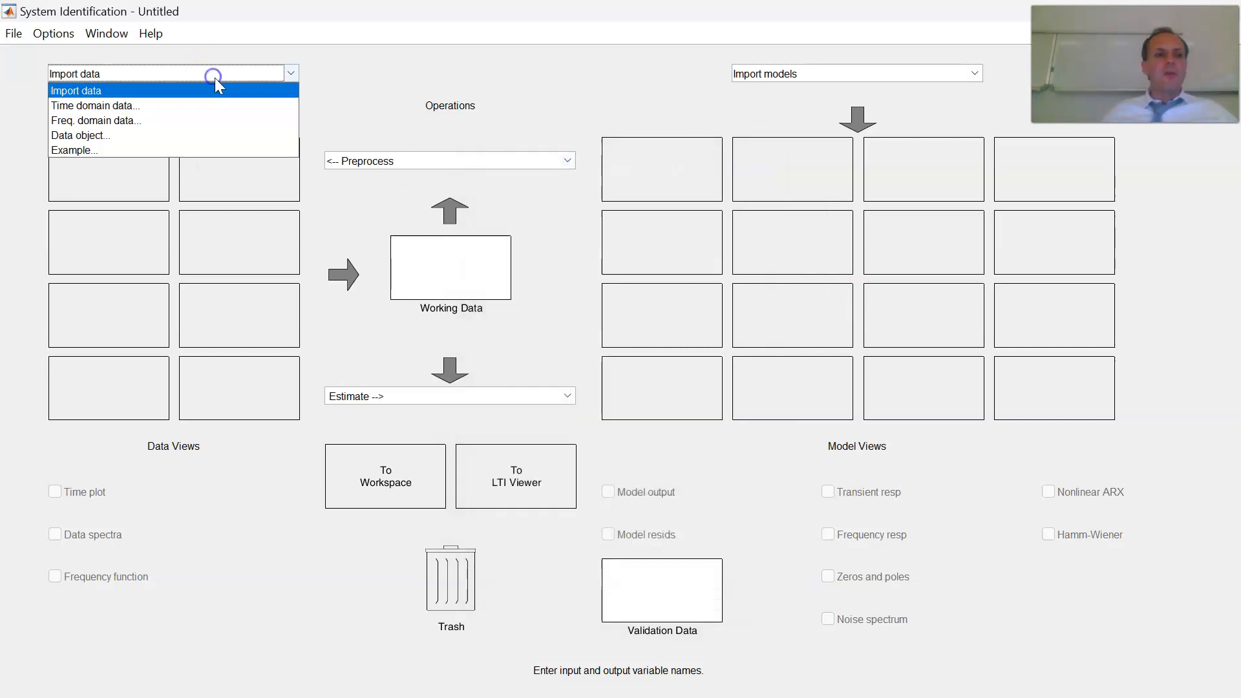
{"action": "left_click", "coordinate": [215, 149]}
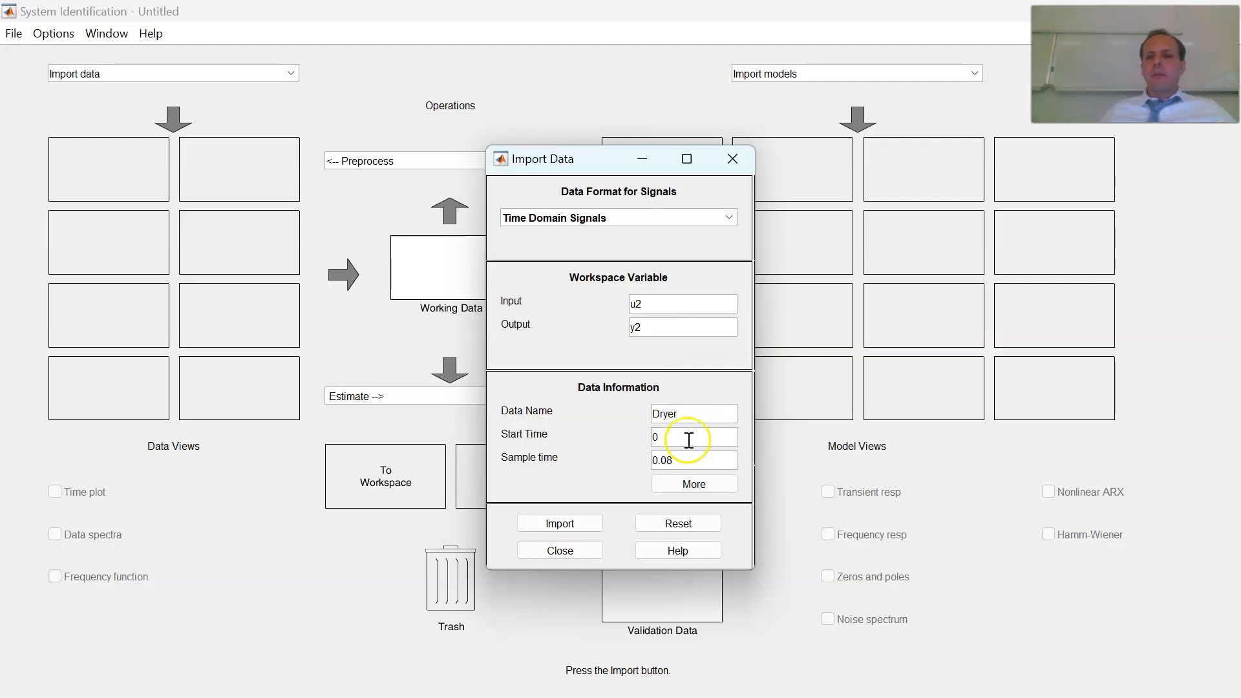
{"action": "left_click", "coordinate": [691, 460]}
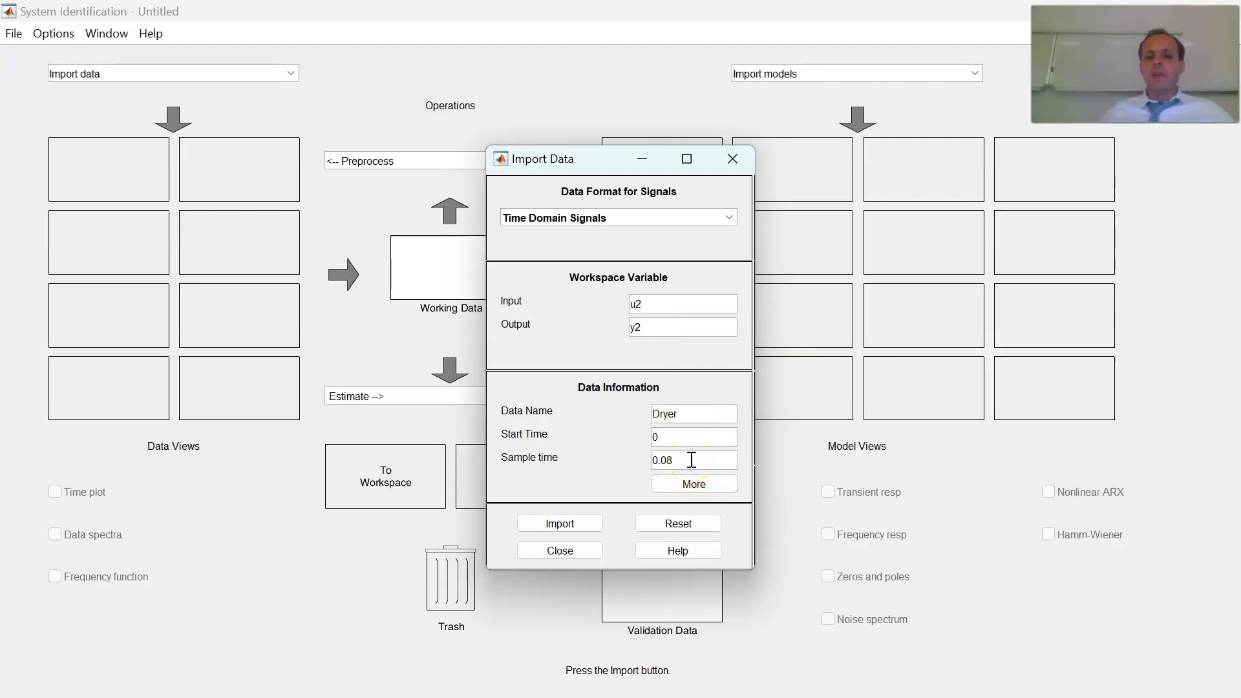
{"action": "left_click", "coordinate": [596, 525]}
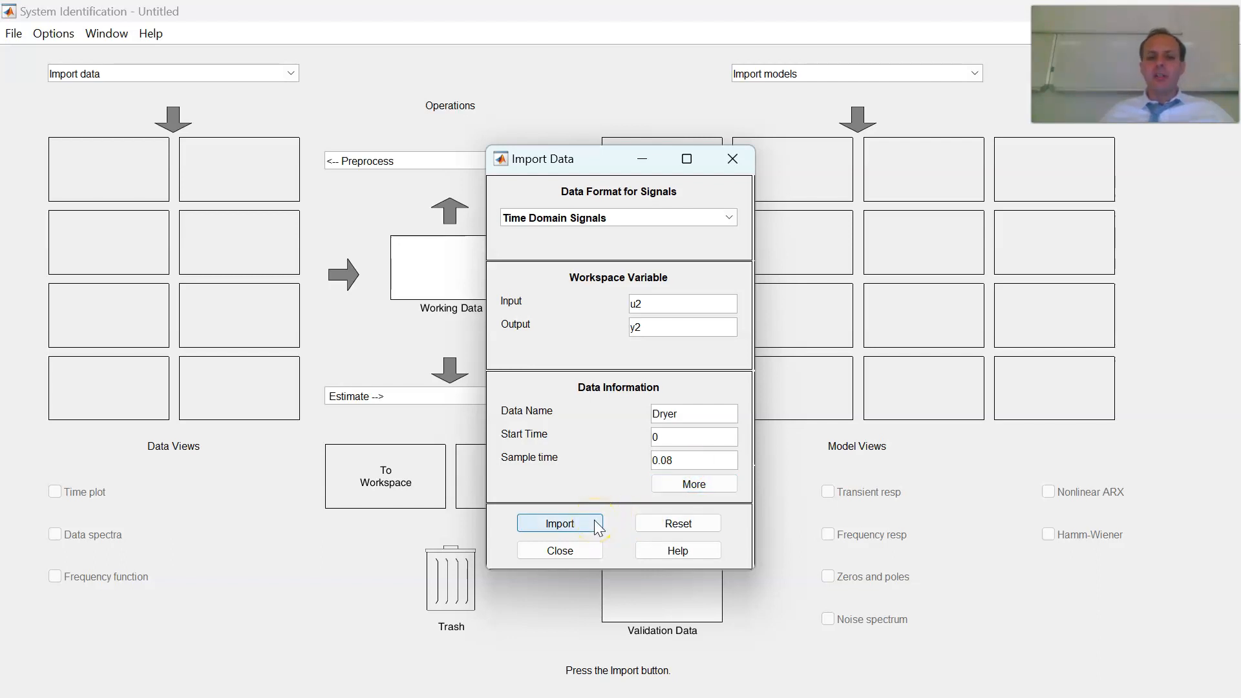
{"action": "left_click", "coordinate": [596, 525]}
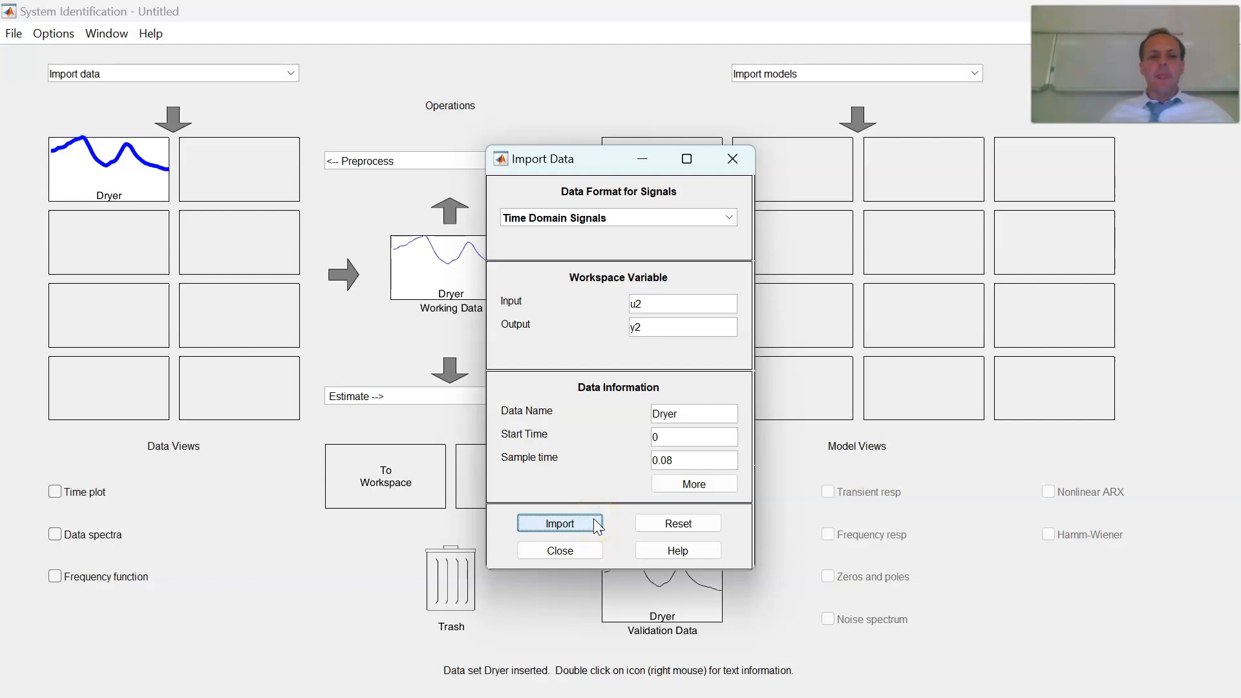
{"action": "left_click", "coordinate": [573, 551]}
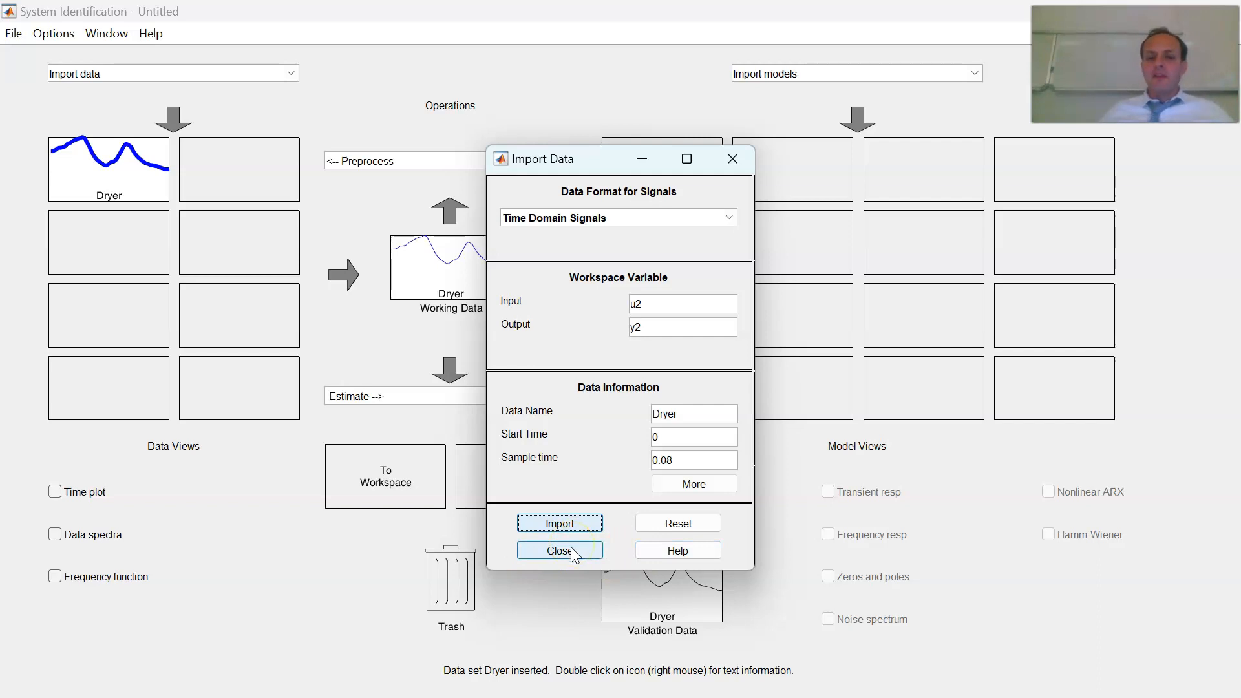
{"action": "left_click", "coordinate": [569, 549]}
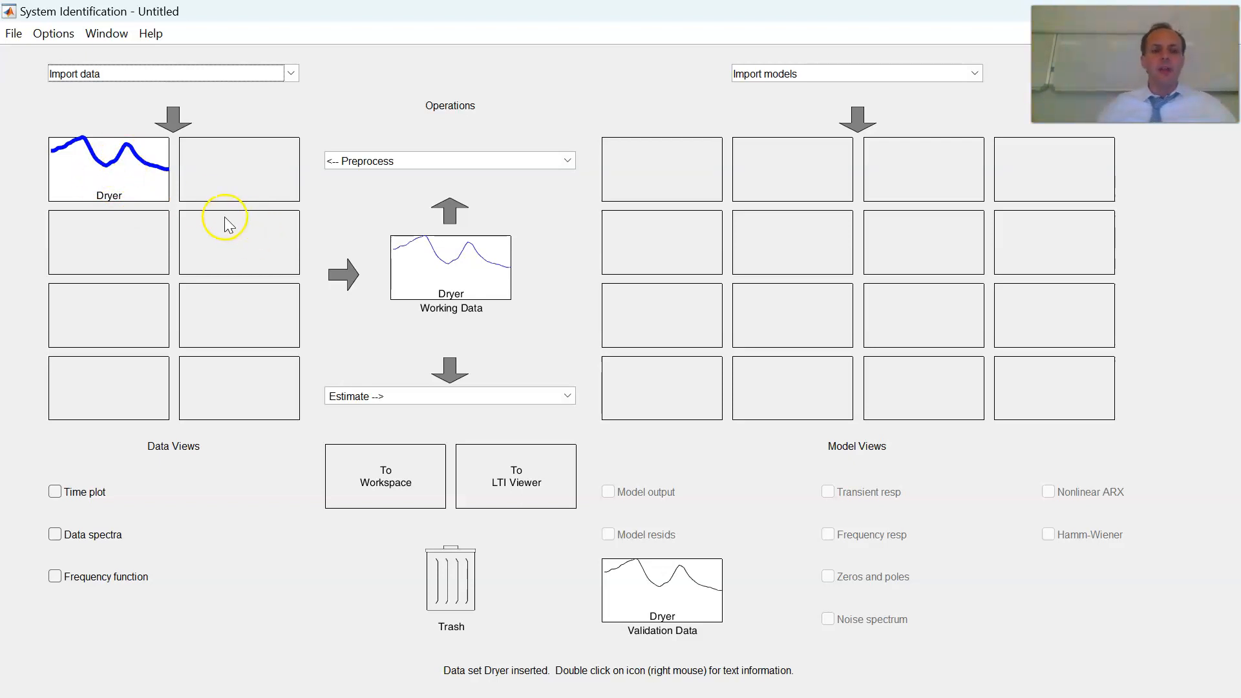
Show the time plot of the Dryer data in an enlarged window, examine the temperature and power signals, and close it.
{"action": "left_click", "coordinate": [89, 495]}
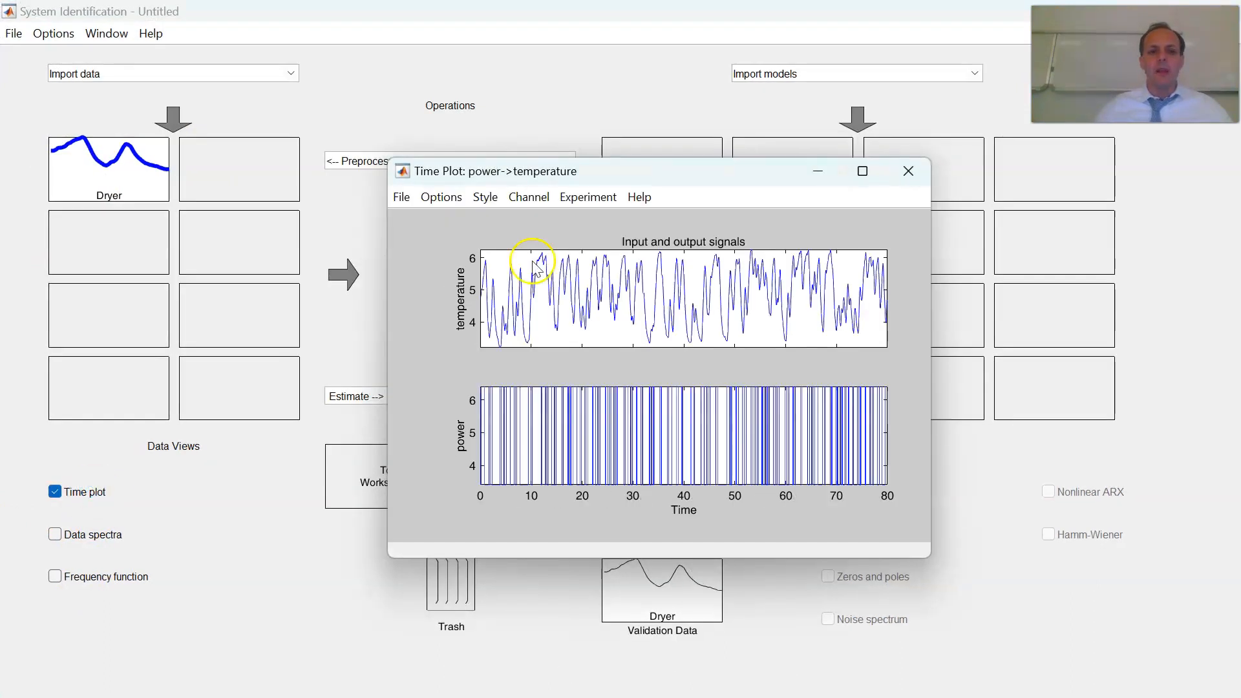
{"action": "left_click_drag", "start_coordinate": [676, 171], "coordinate": [535, 49]}
{"action": "left_click_drag", "start_coordinate": [784, 435], "coordinate": [1017, 648]}
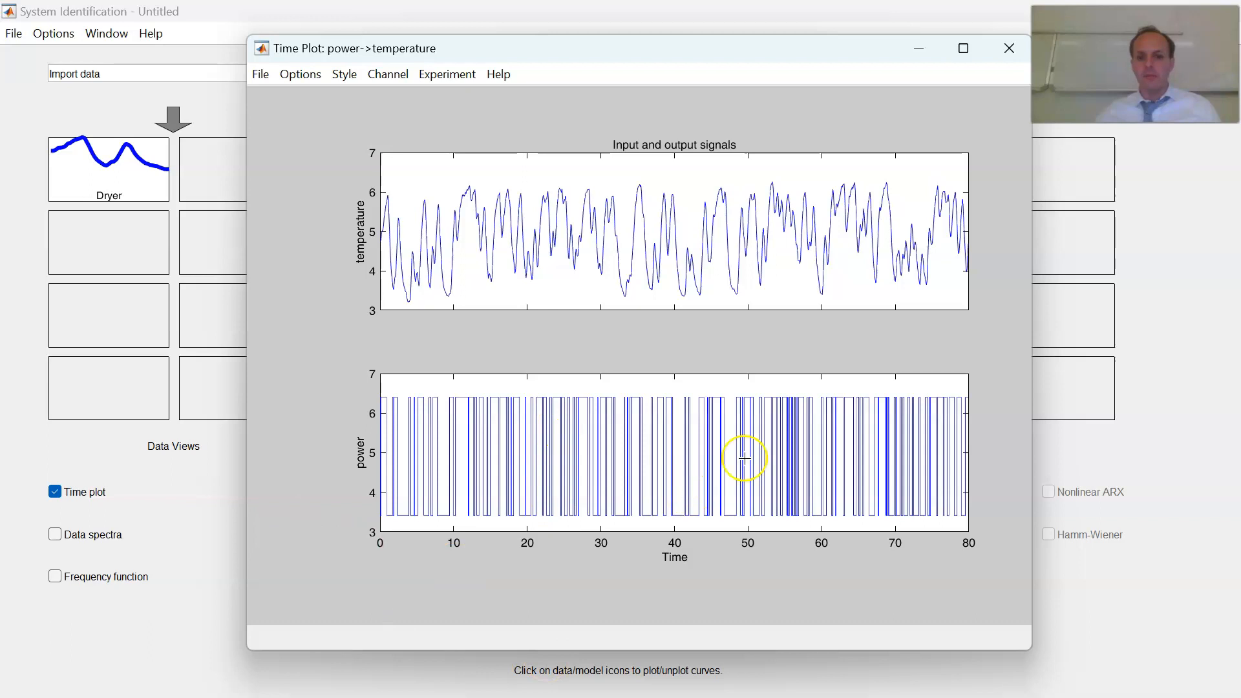
{"action": "left_click", "coordinate": [1014, 53]}
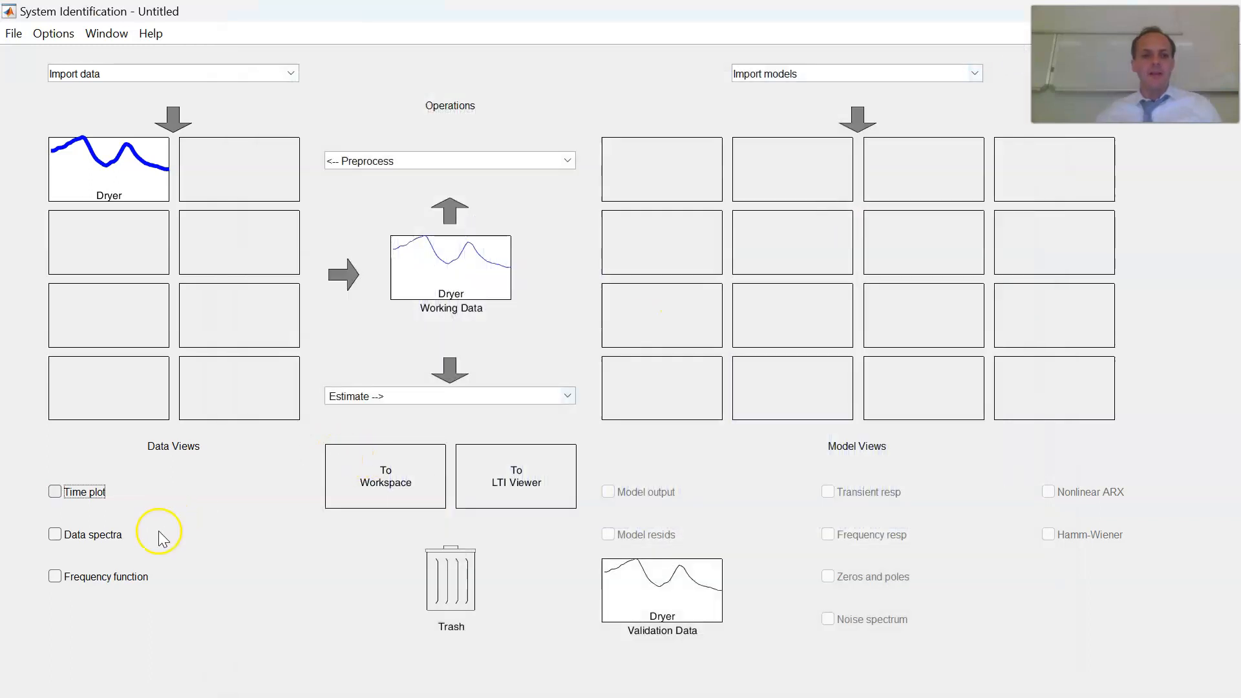
Show the data spectra of the Dryer data using spectral analysis, and move and widen the plot window.
{"action": "left_click", "coordinate": [118, 537]}
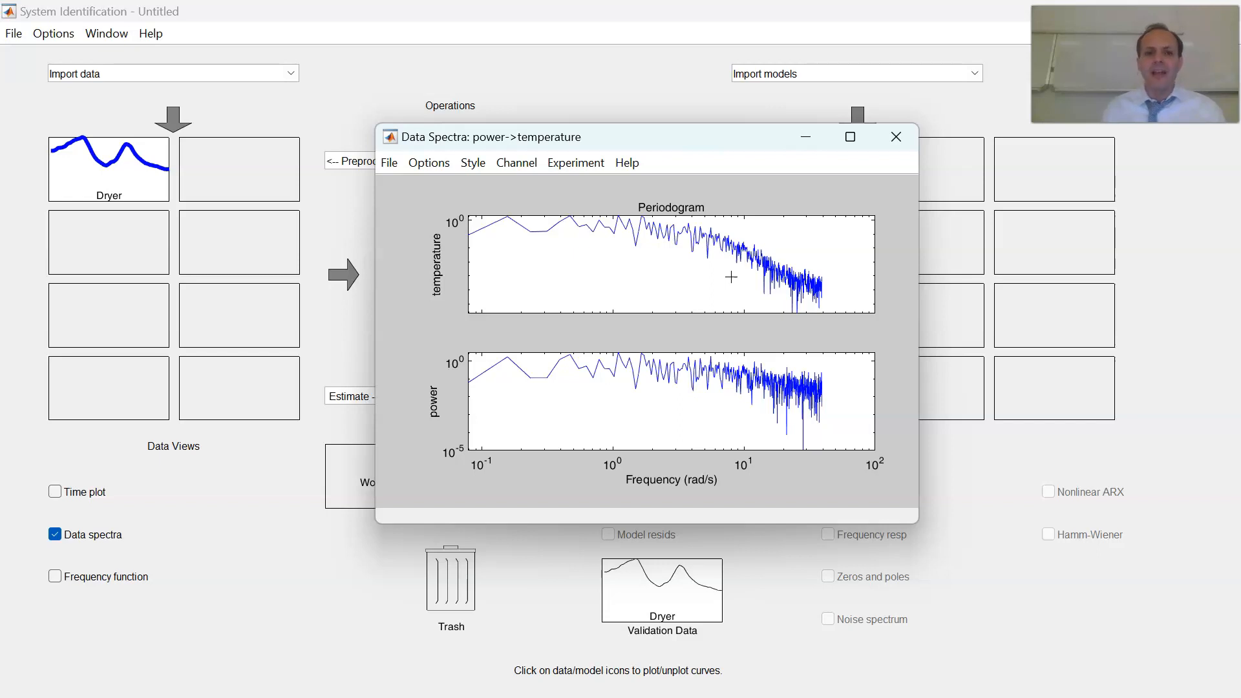
{"action": "left_click", "coordinate": [441, 164]}
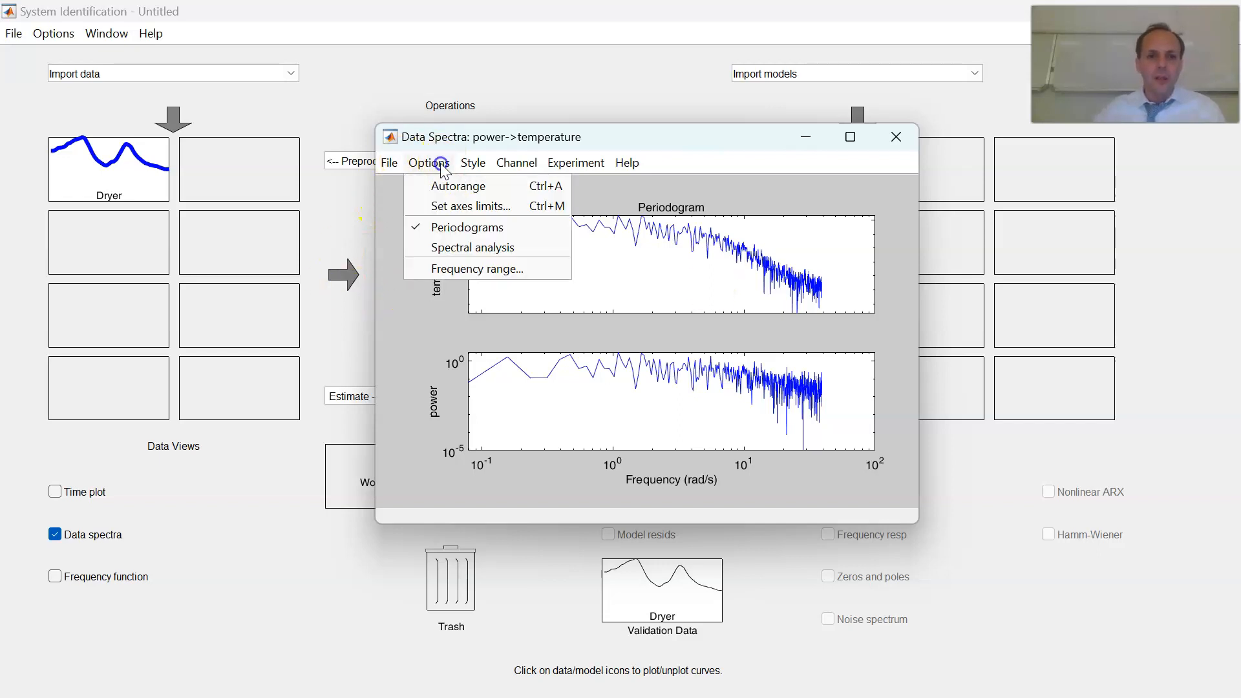
{"action": "left_click", "coordinate": [451, 231]}
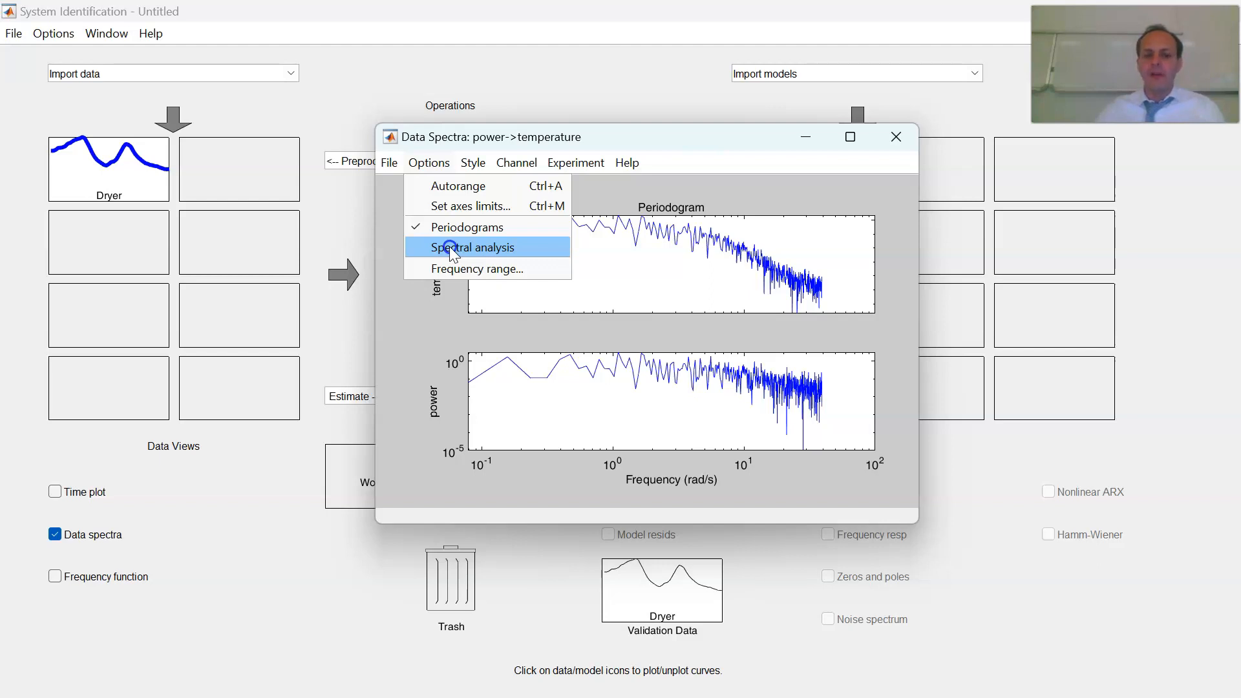
{"action": "left_click", "coordinate": [448, 247]}
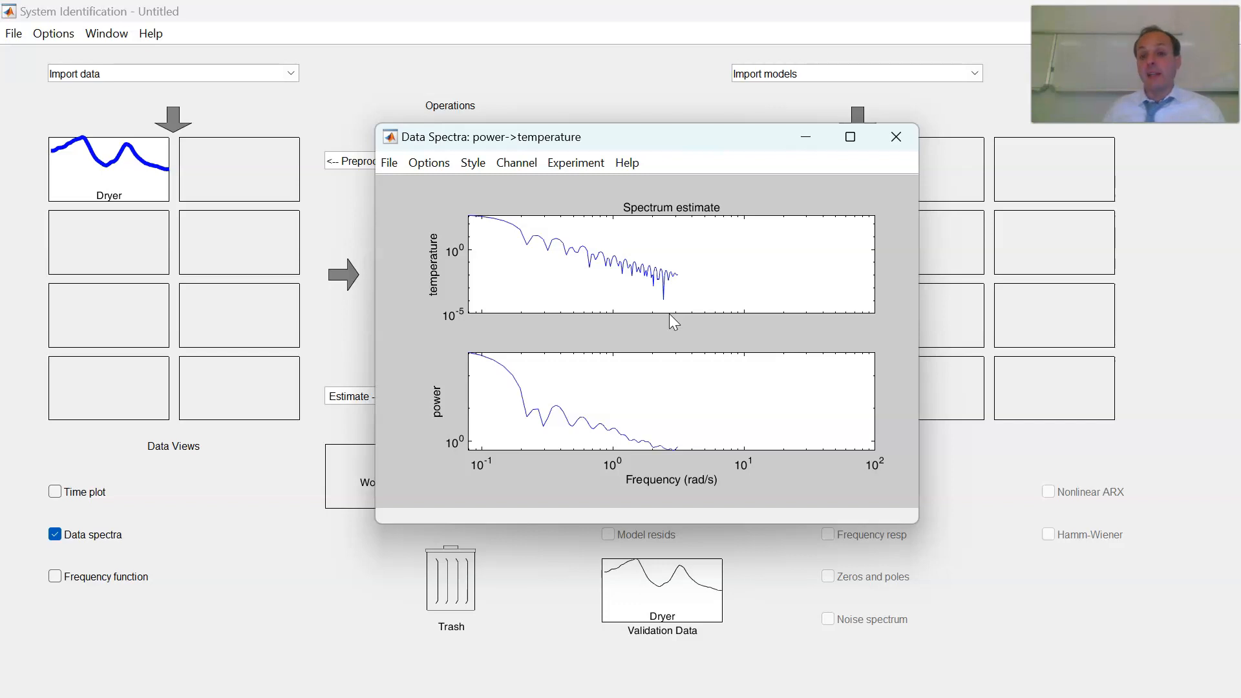
{"action": "left_click_drag", "start_coordinate": [692, 132], "coordinate": [566, 62]}
{"action": "left_click_drag", "start_coordinate": [795, 313], "coordinate": [1074, 314]}
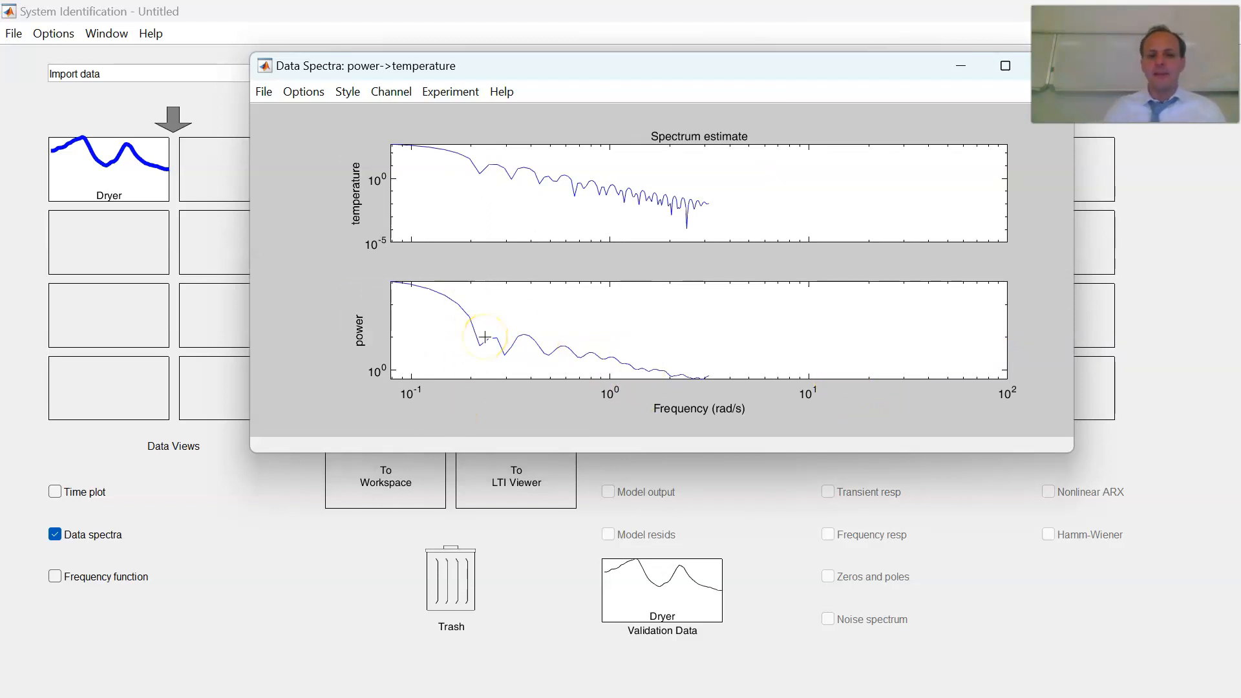
Switch the data spectra plot back to periodograms and reposition its window to examine the curves.
{"action": "left_click", "coordinate": [304, 91]}
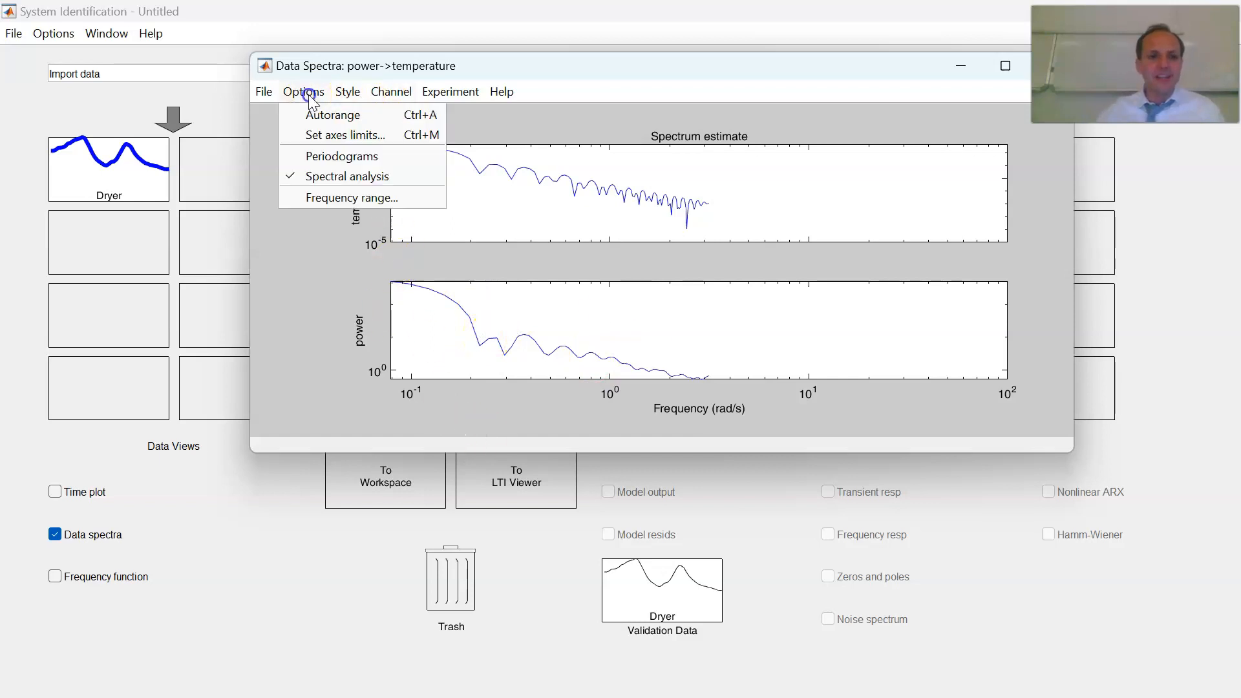
{"action": "left_click", "coordinate": [327, 158]}
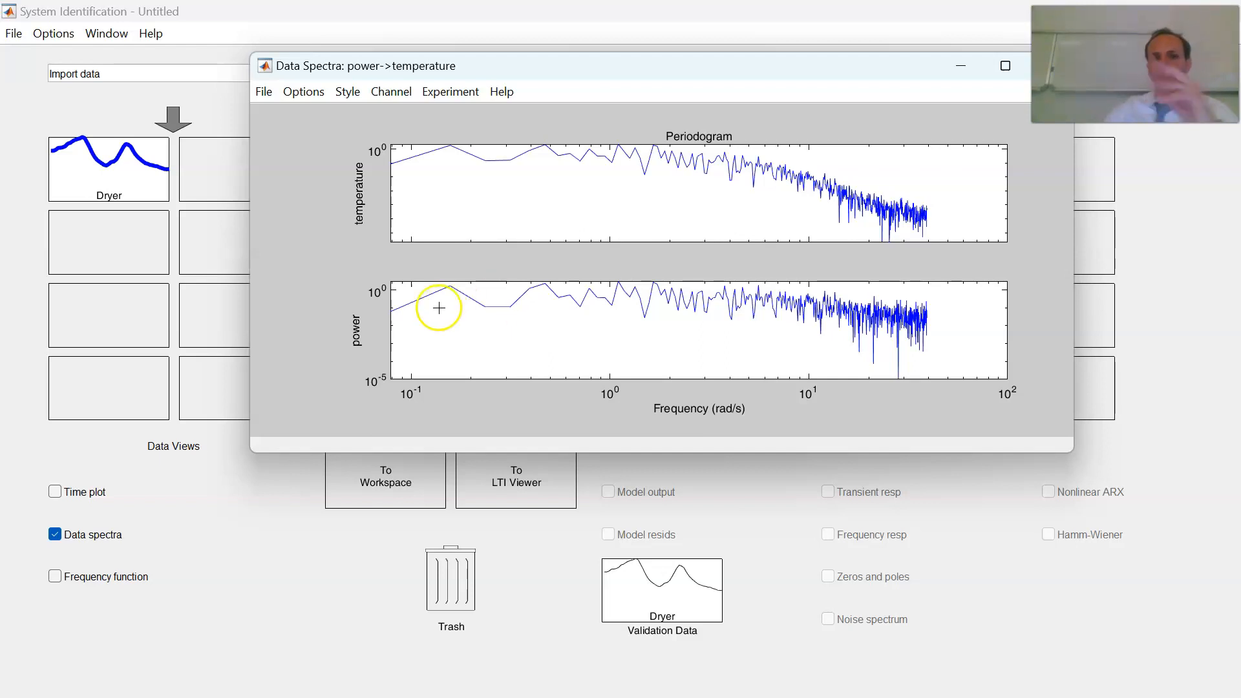
{"action": "left_click_drag", "start_coordinate": [684, 74], "coordinate": [601, 76]}
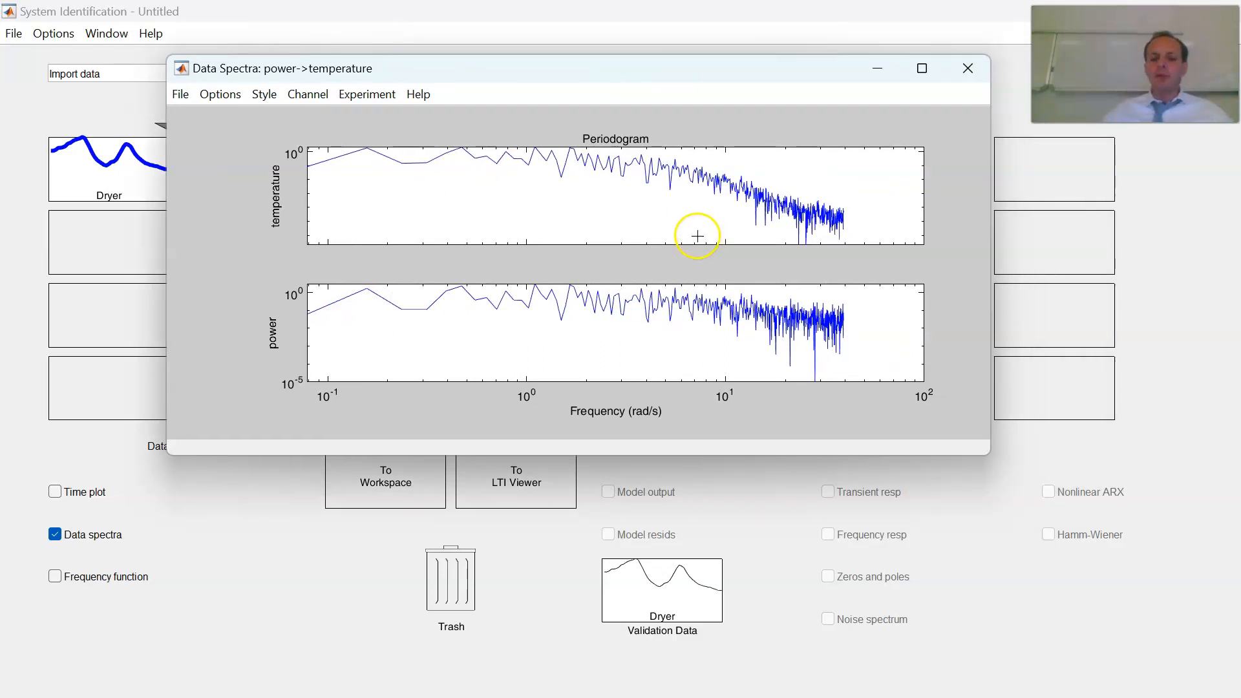
Close the data spectra plot and preprocess the Dryer working data with the Quick start option.
{"action": "left_click", "coordinate": [968, 67]}
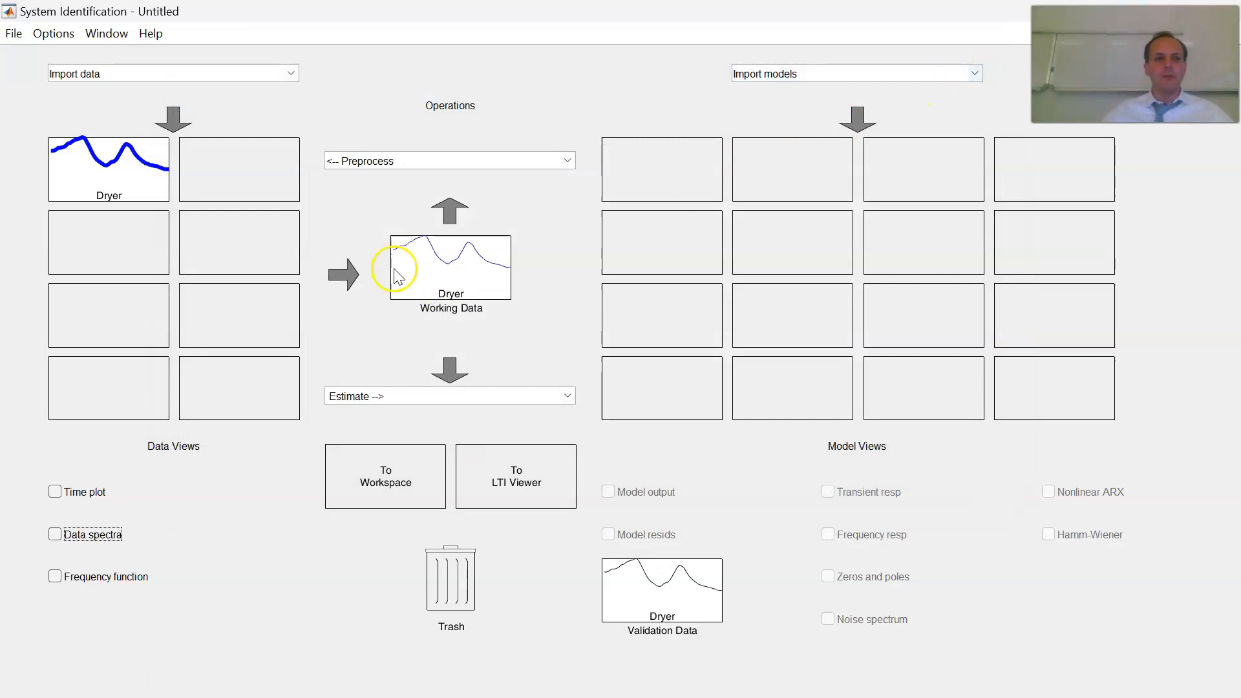
{"action": "left_click", "coordinate": [415, 160]}
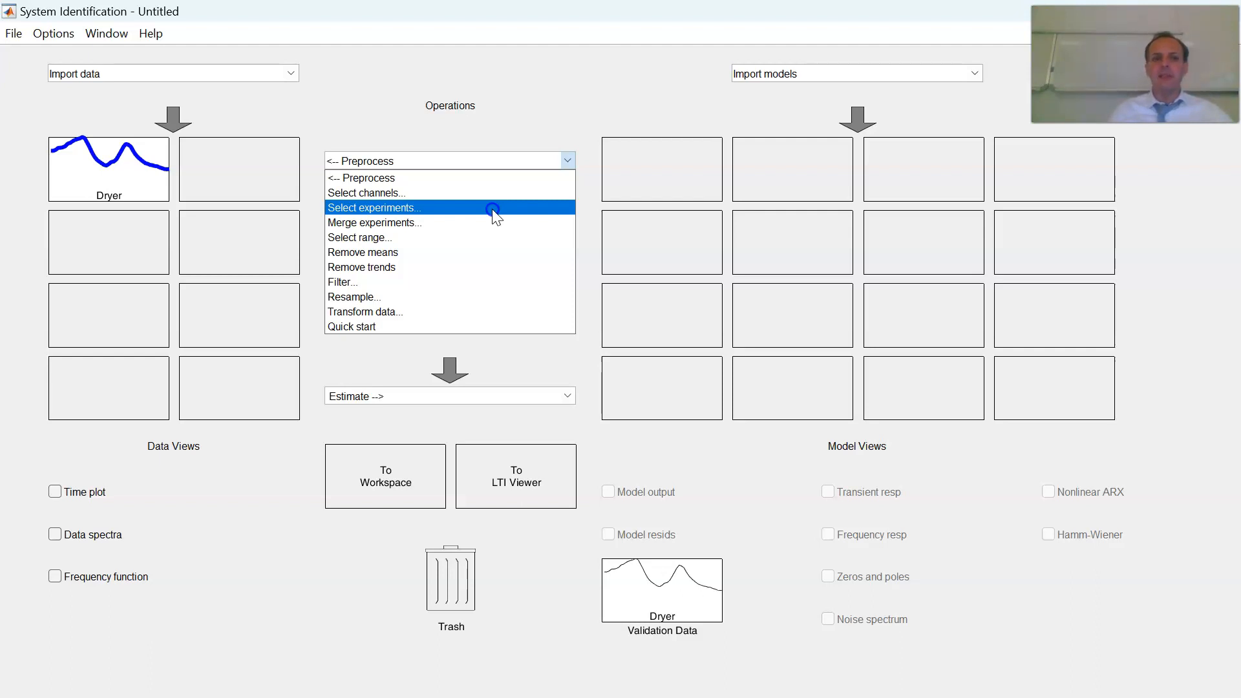
{"action": "left_click", "coordinate": [403, 327]}
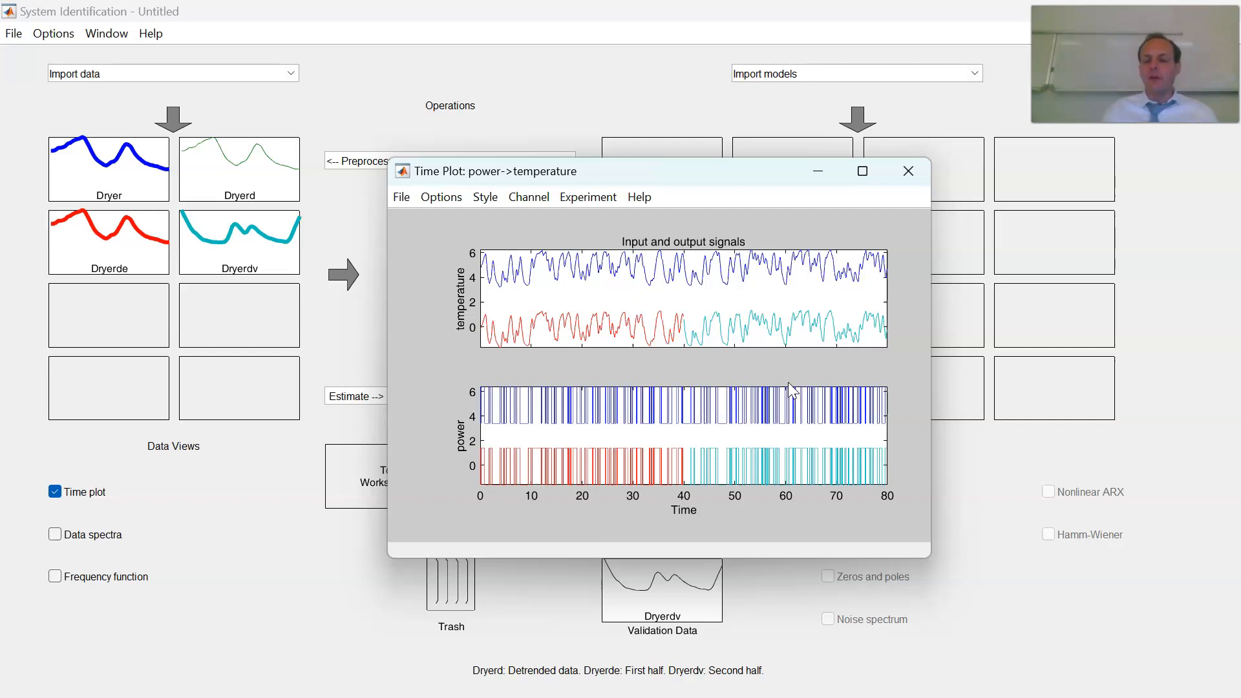
Enlarge and reposition the time plot, compare the original Dryer signals with the Dryerde and Dryerdv halves, and close it.
{"action": "left_click_drag", "start_coordinate": [721, 184], "coordinate": [514, 46]}
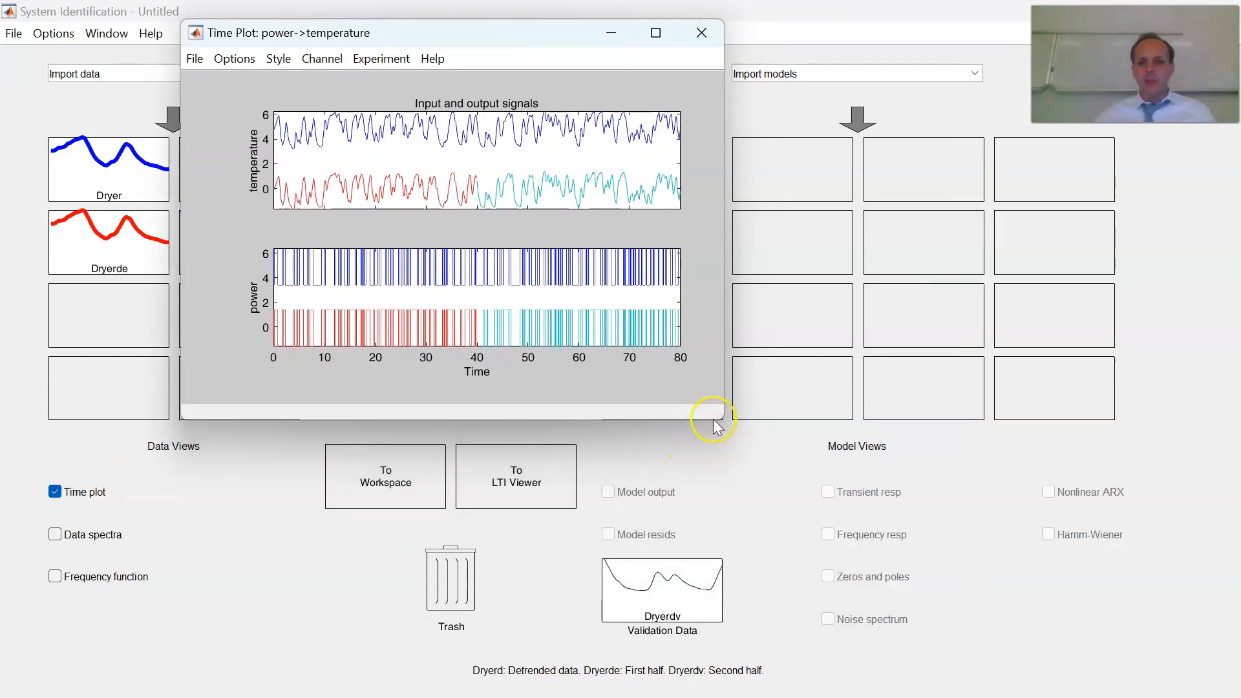
{"action": "left_click_drag", "start_coordinate": [723, 419], "coordinate": [1017, 650]}
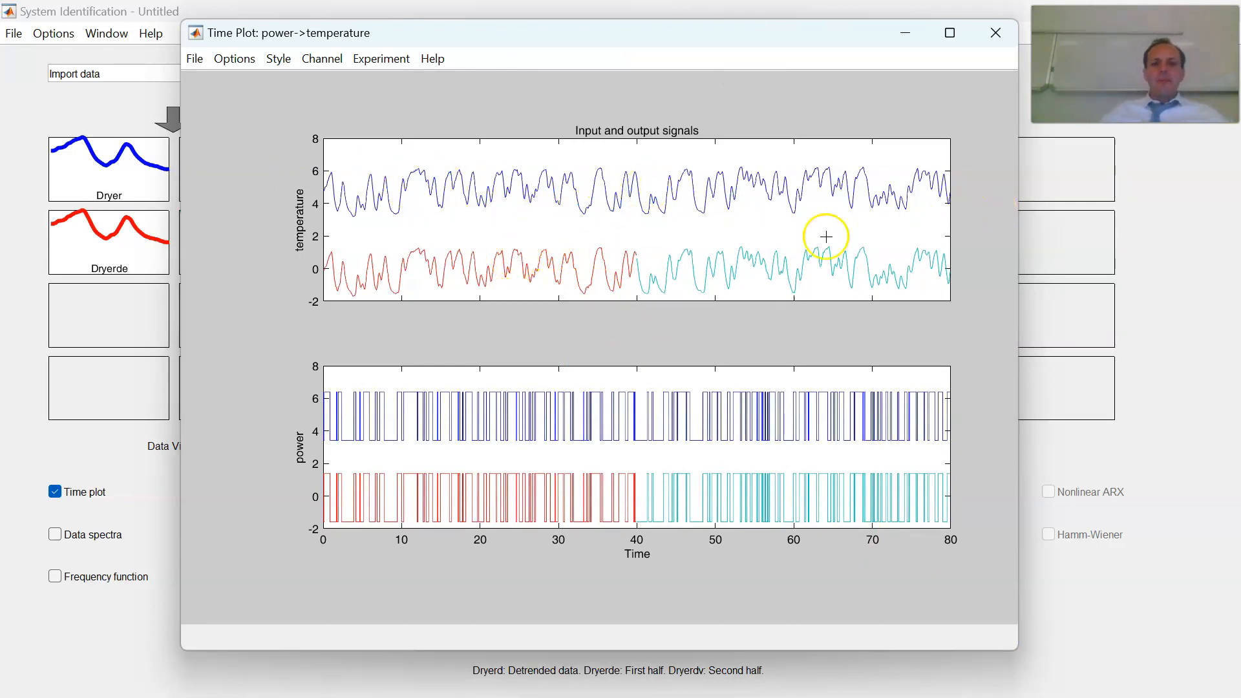
{"action": "left_click_drag", "start_coordinate": [585, 56], "coordinate": [691, 67]}
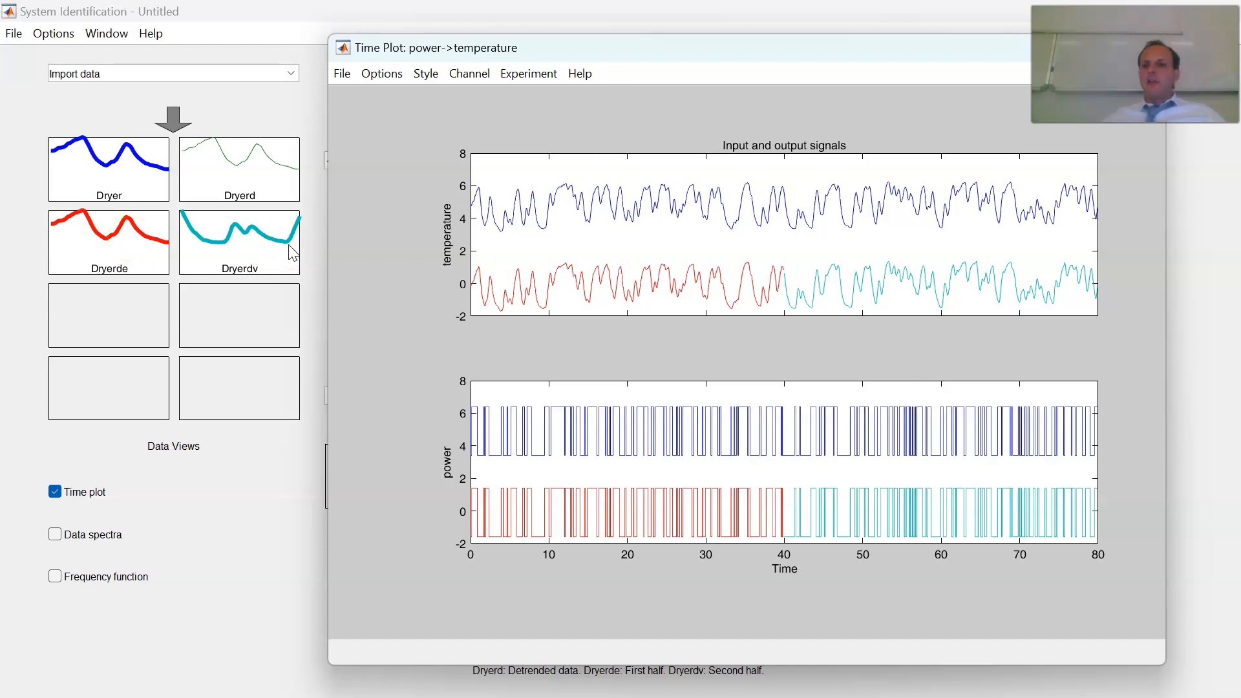
{"action": "left_click_drag", "start_coordinate": [921, 43], "coordinate": [763, 62]}
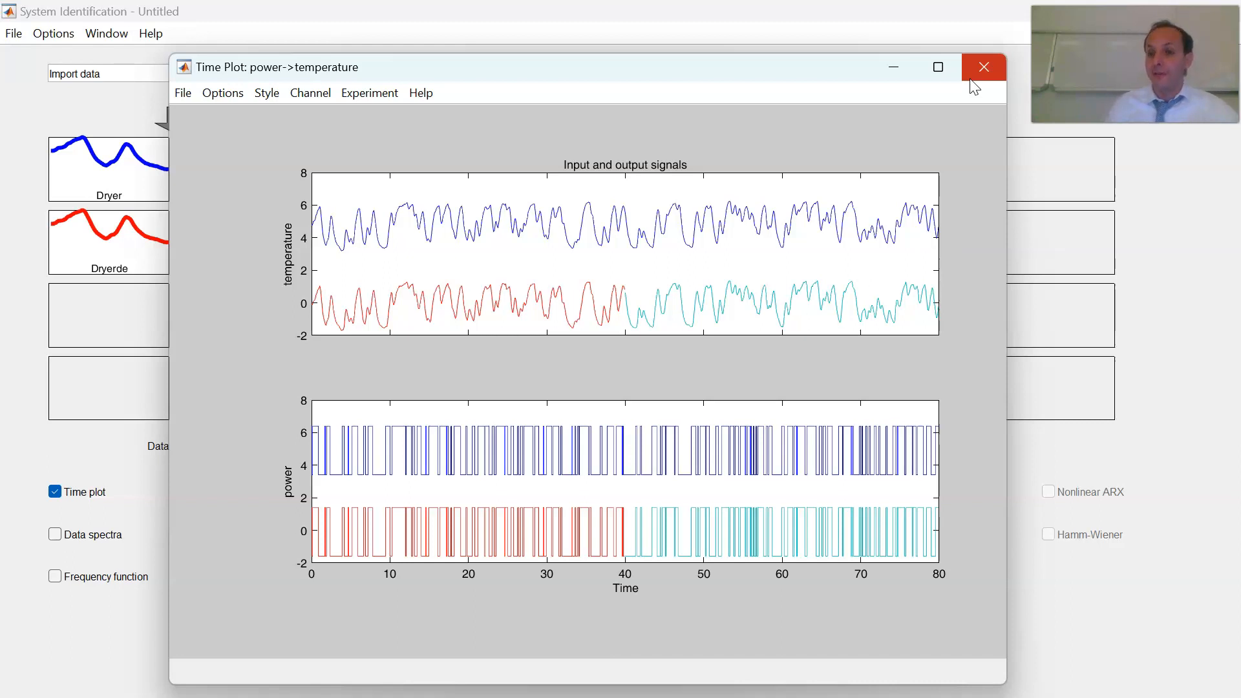
{"action": "left_click", "coordinate": [983, 67]}
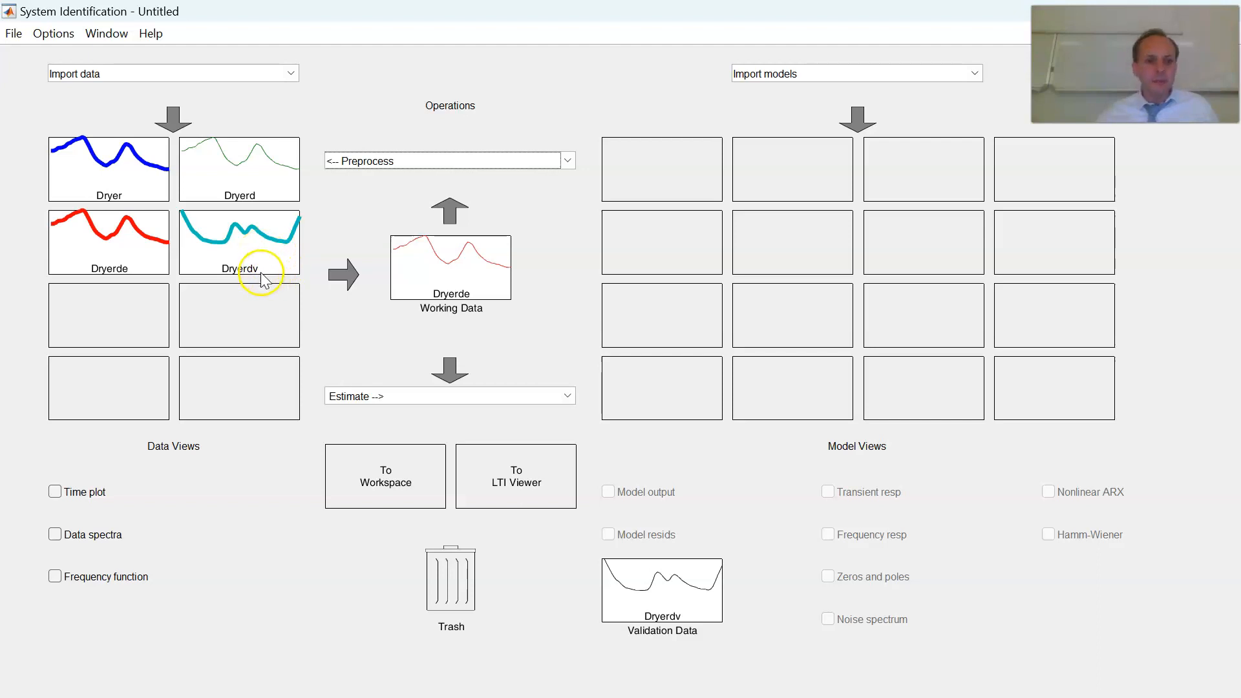
Toggle the Dryerdv data set's inclusion in the plots and leave it deselected.
{"action": "mouse_move", "coordinate": [255, 254]}
{"action": "left_mouse_down"}
{"action": "mouse_move", "coordinate": [386, 300]}
{"action": "mouse_move", "coordinate": [265, 240]}
{"action": "mouse_move", "coordinate": [313, 244]}
{"action": "mouse_move", "coordinate": [250, 250]}
{"action": "left_mouse_up"}
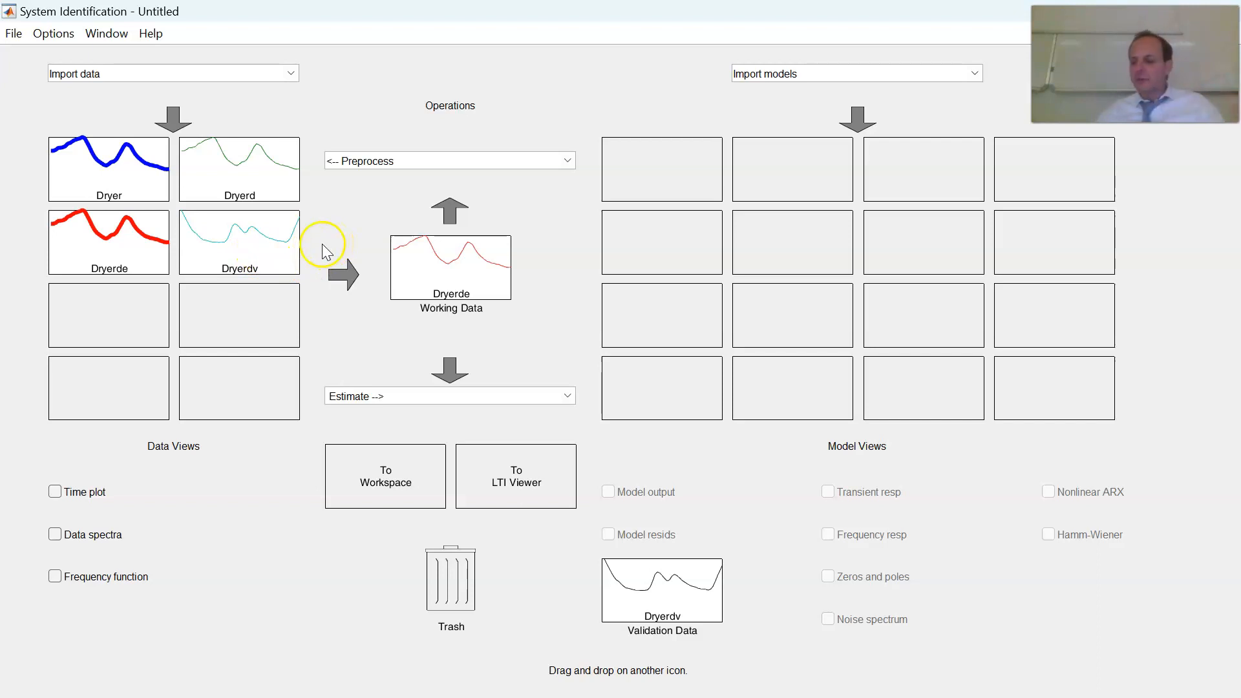
{"action": "left_click", "coordinate": [257, 246]}
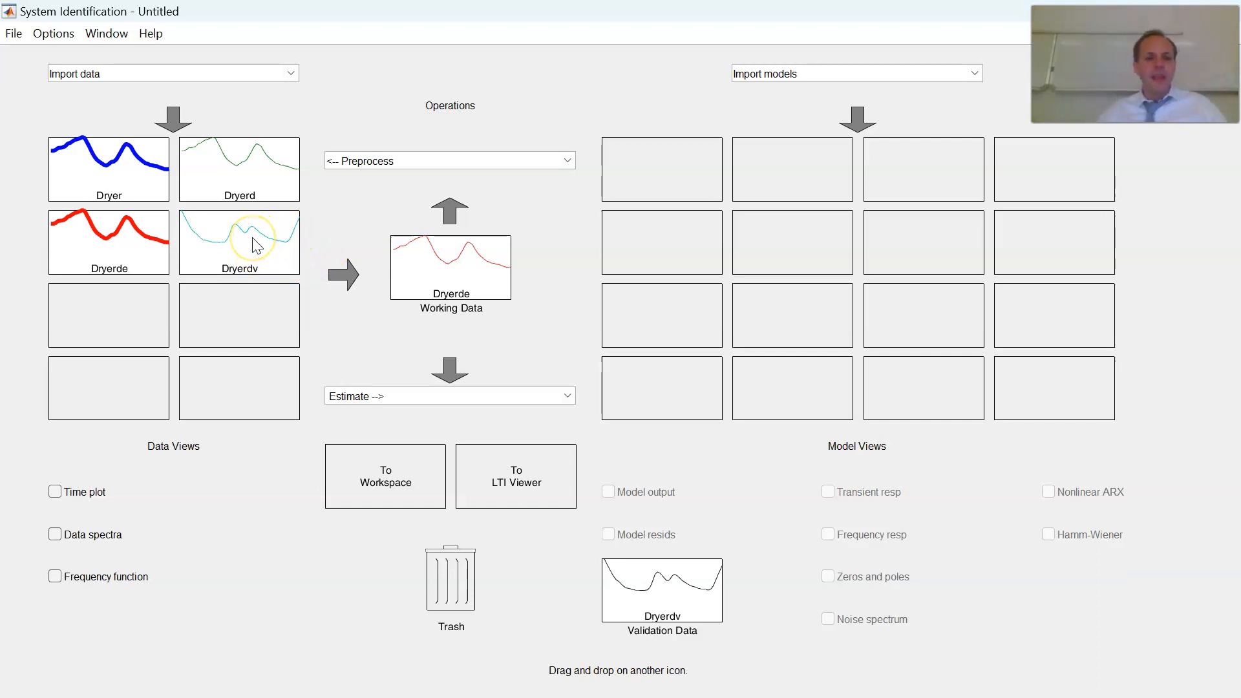
{"action": "left_click", "coordinate": [250, 241]}
{"action": "left_click", "coordinate": [250, 241]}
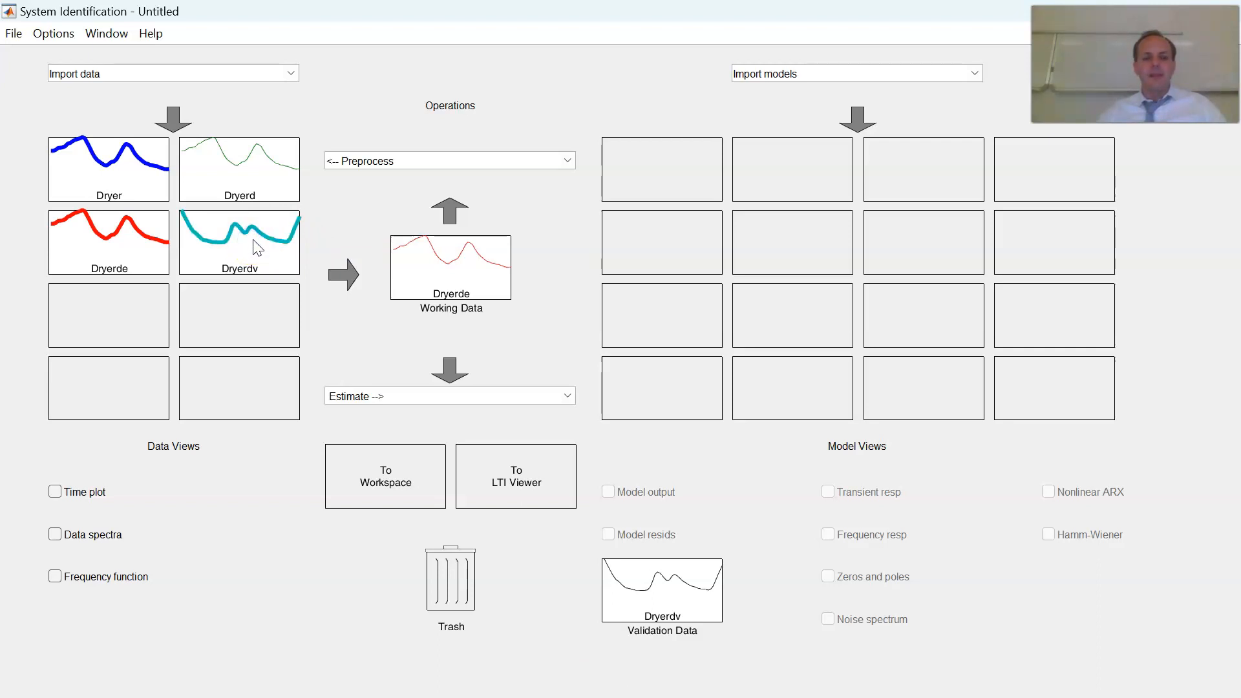
{"action": "mouse_move", "coordinate": [254, 241]}
{"action": "left_mouse_down"}
{"action": "mouse_move", "coordinate": [327, 321]}
{"action": "mouse_move", "coordinate": [360, 250]}
{"action": "mouse_move", "coordinate": [330, 304]}
{"action": "mouse_move", "coordinate": [712, 632]}
{"action": "mouse_move", "coordinate": [712, 592]}
{"action": "mouse_move", "coordinate": [675, 585]}
{"action": "mouse_move", "coordinate": [332, 345]}
{"action": "mouse_move", "coordinate": [243, 231]}
{"action": "left_mouse_up"}
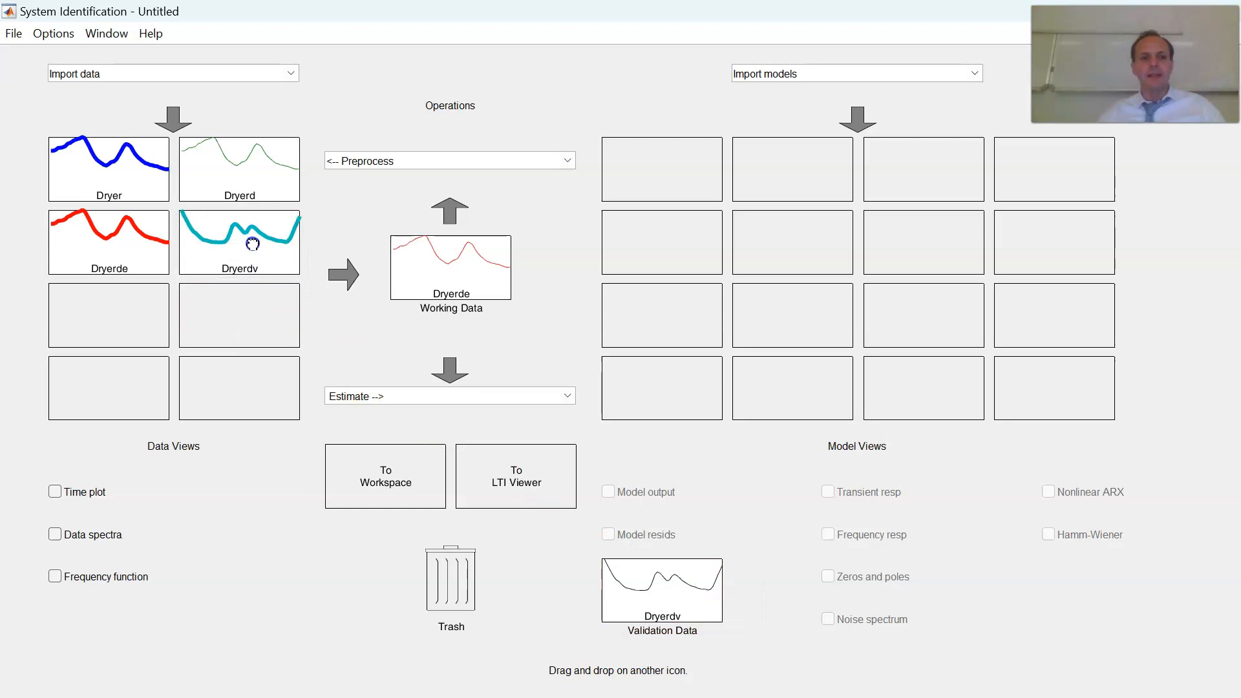
{"action": "left_click", "coordinate": [386, 162]}
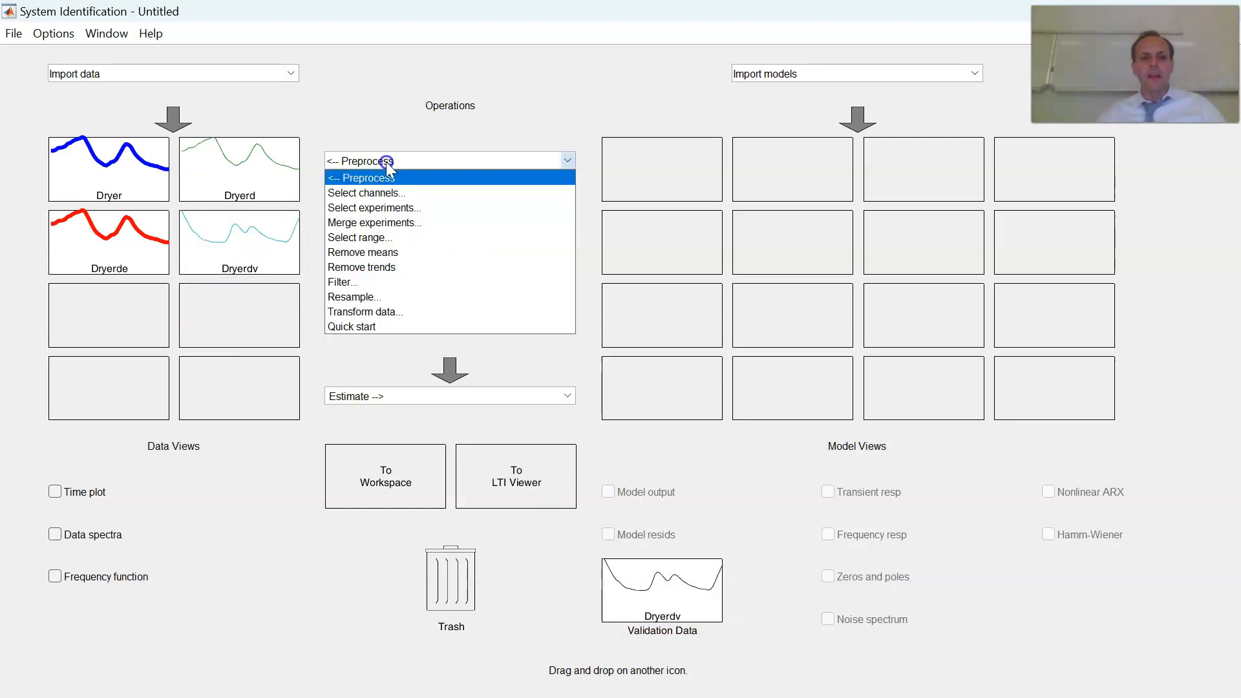
{"action": "left_click", "coordinate": [538, 117]}
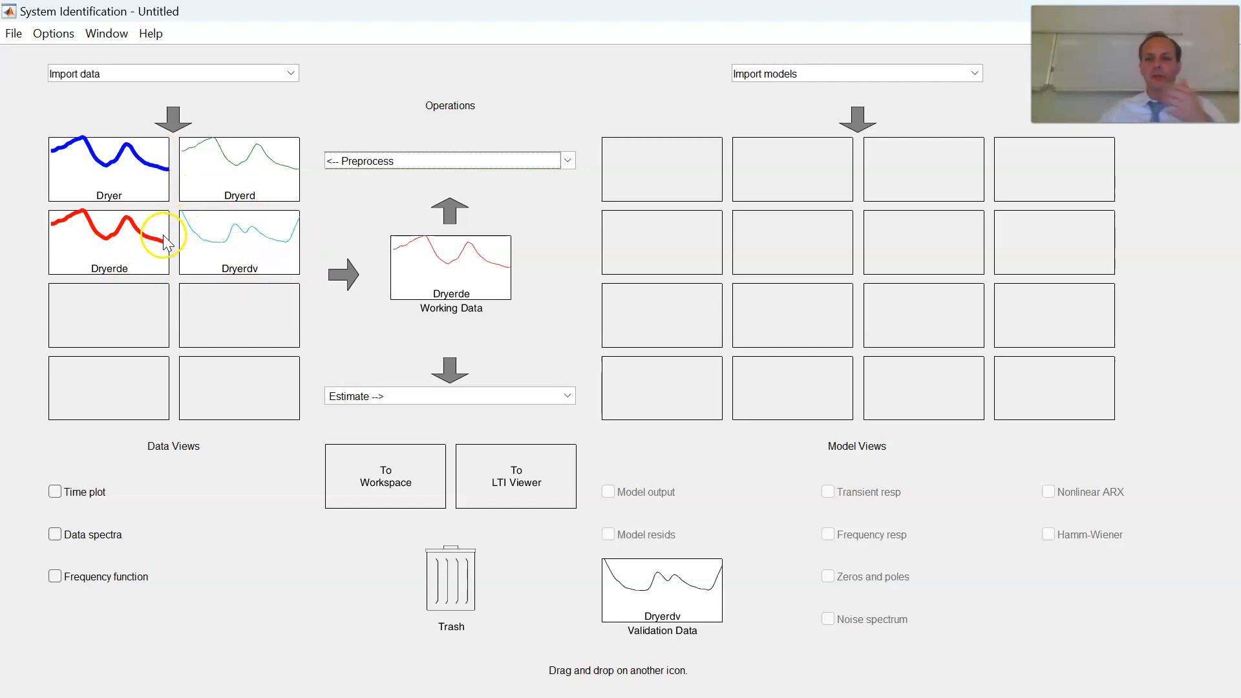
Estimate a set of models from the Dryerde working data with the Quick Start option.
{"action": "left_click", "coordinate": [496, 397]}
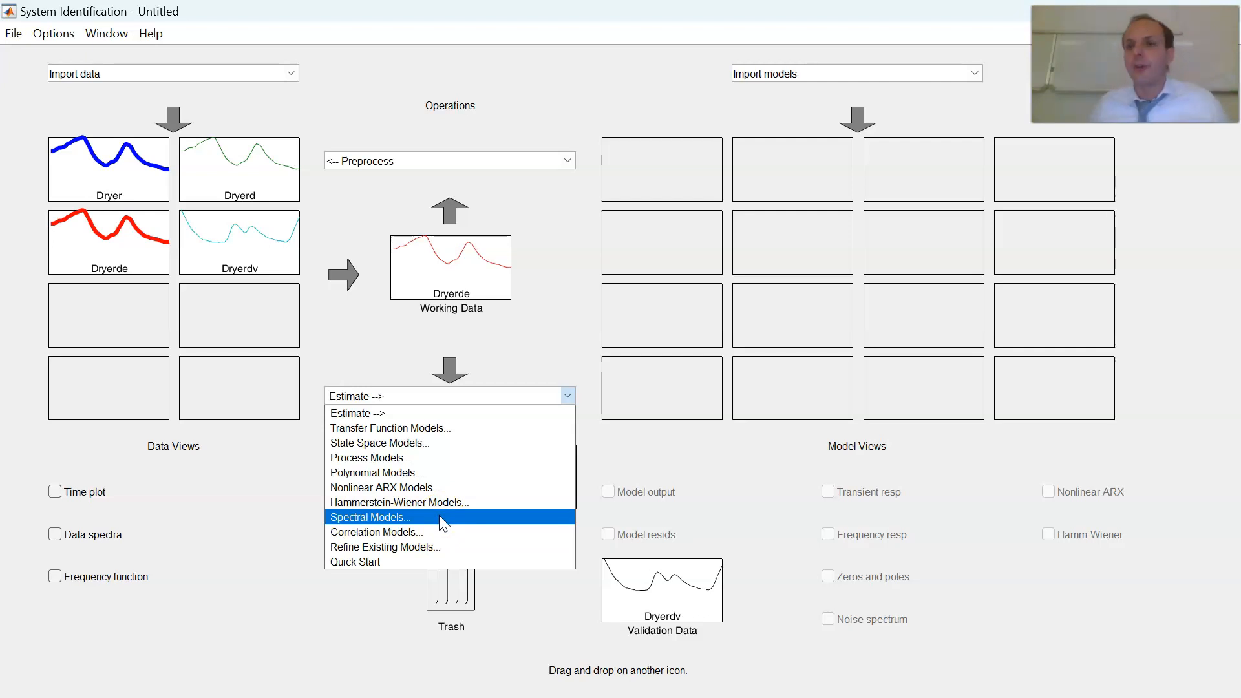
{"action": "left_click_drag", "start_coordinate": [439, 515], "coordinate": [448, 529]}
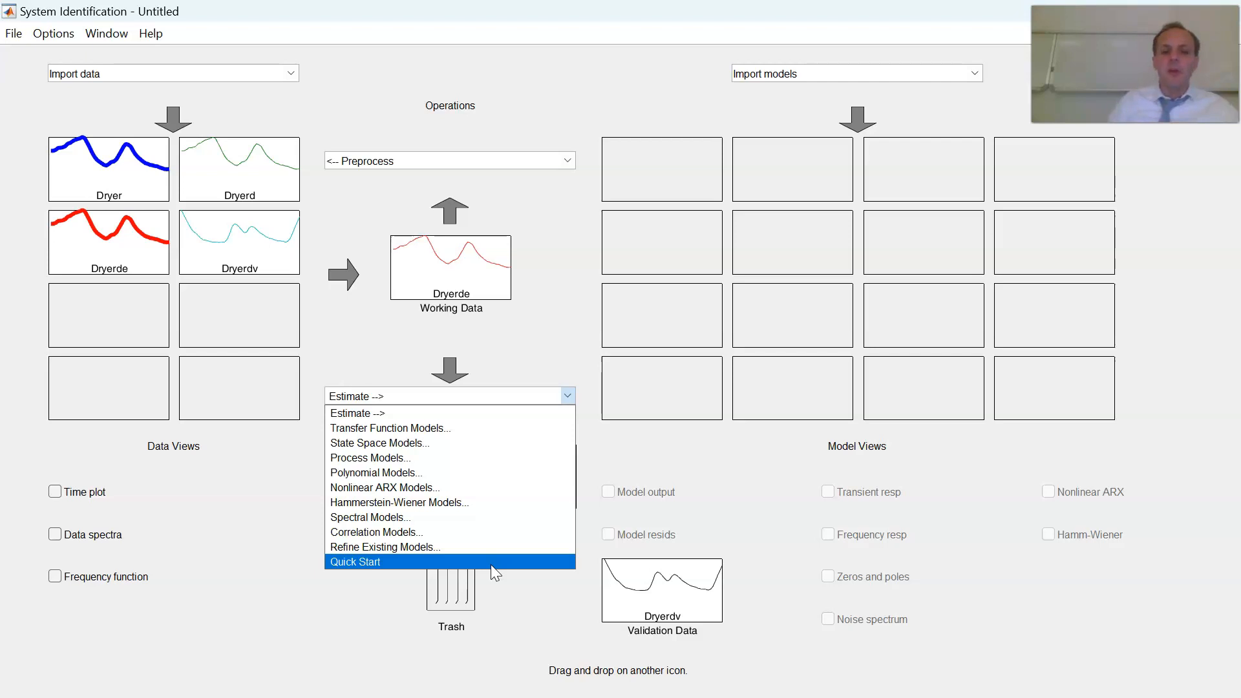
{"action": "left_click", "coordinate": [473, 563]}
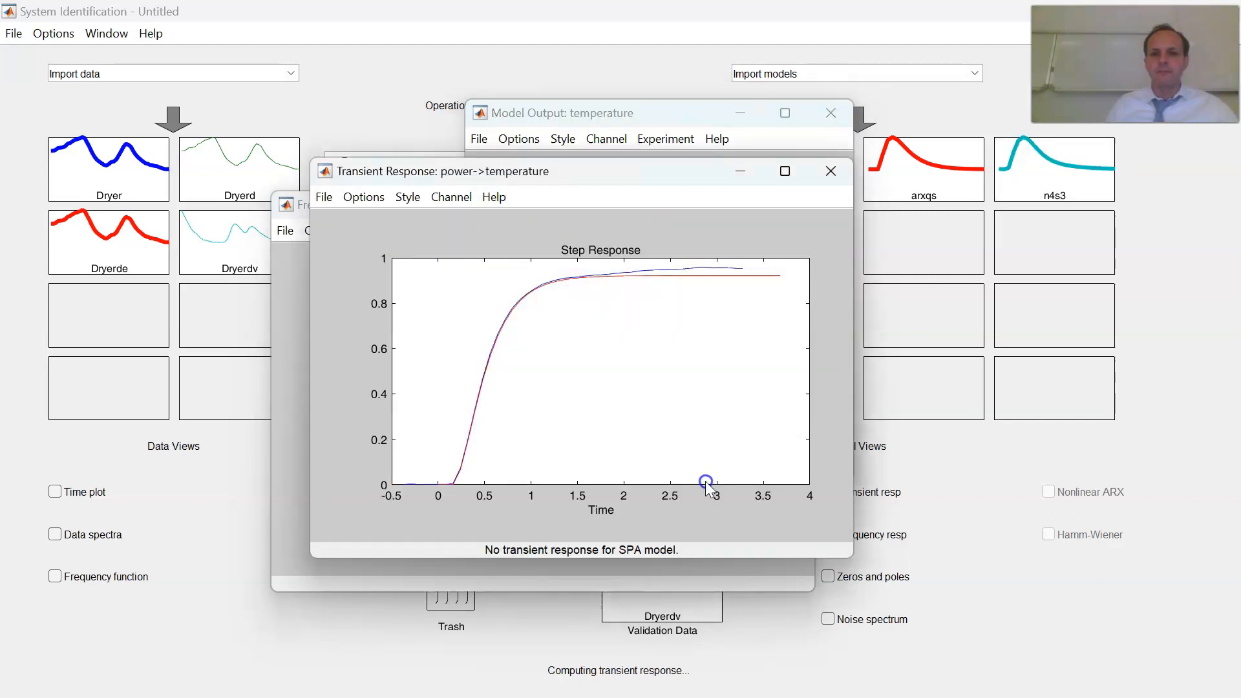
Minimize the three model plot windows and turn off the model output, transient response and frequency response views.
{"action": "left_click", "coordinate": [742, 171]}
{"action": "left_click", "coordinate": [741, 115]}
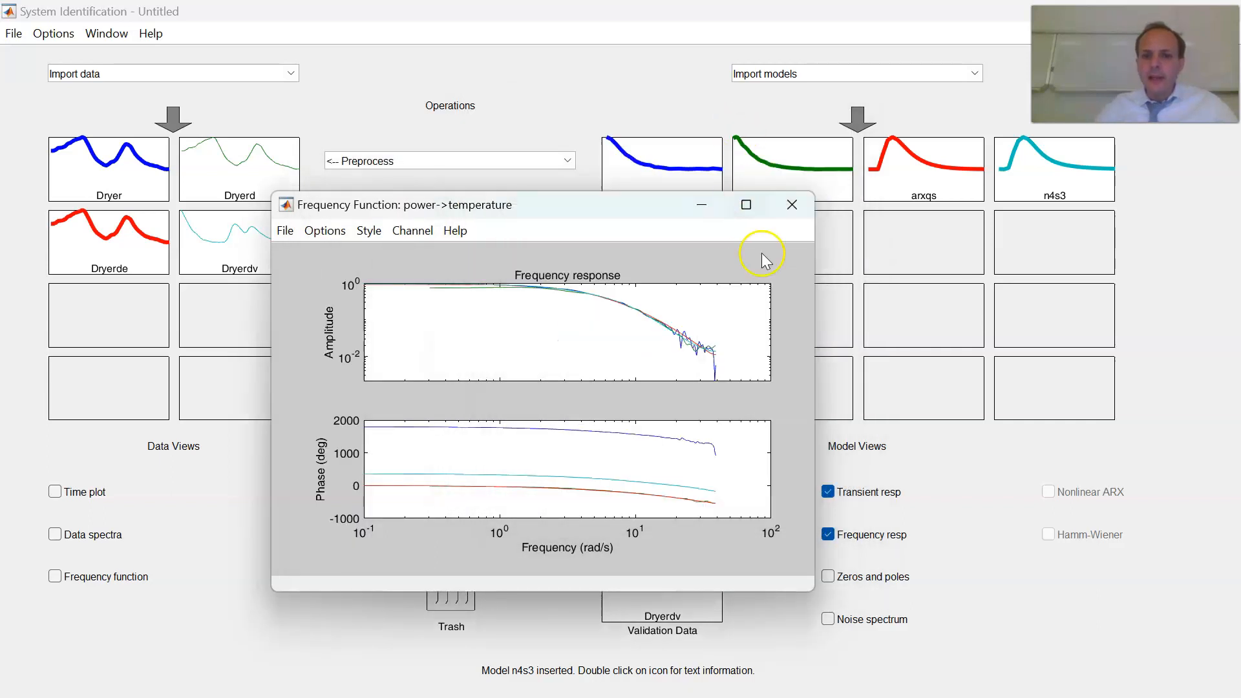
{"action": "left_click", "coordinate": [702, 205]}
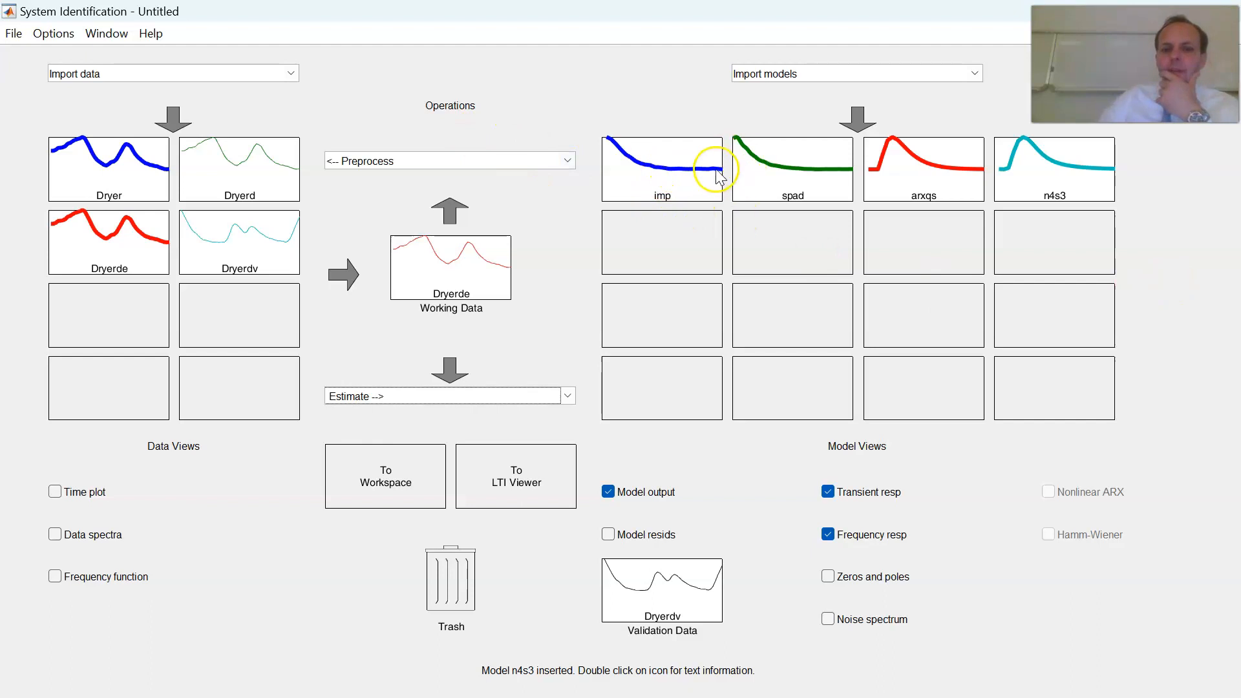
{"action": "left_click", "coordinate": [609, 492]}
{"action": "left_click", "coordinate": [828, 493]}
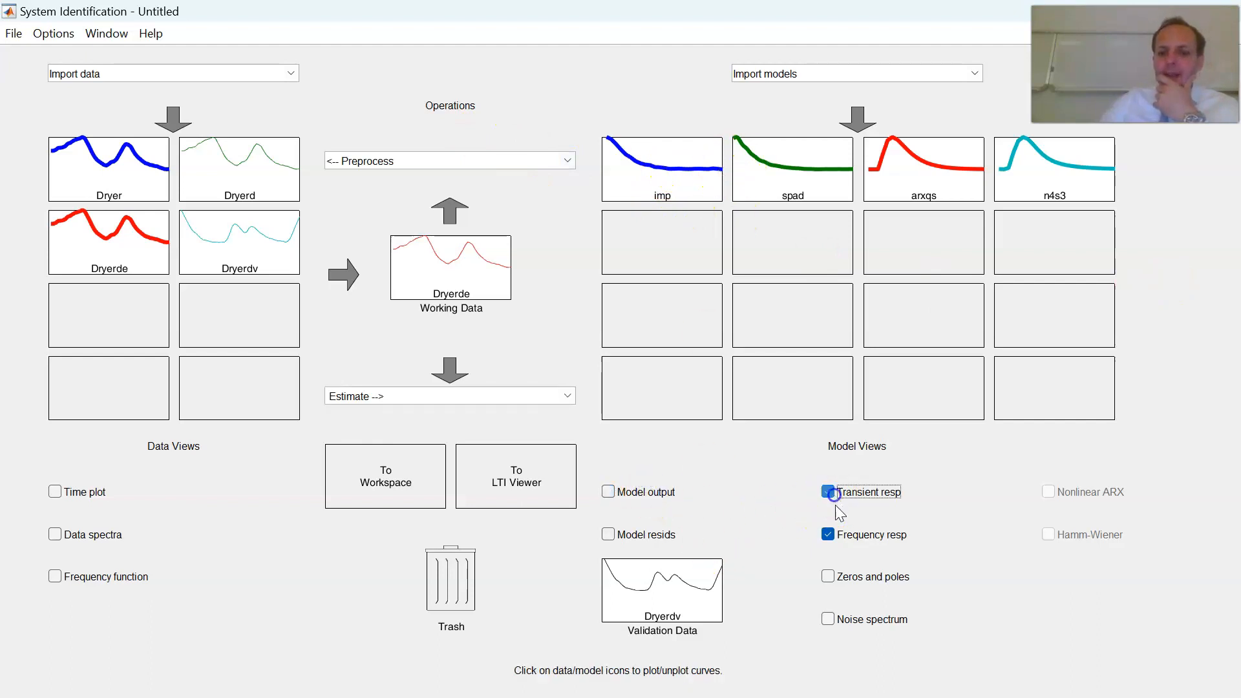
{"action": "left_click", "coordinate": [831, 535]}
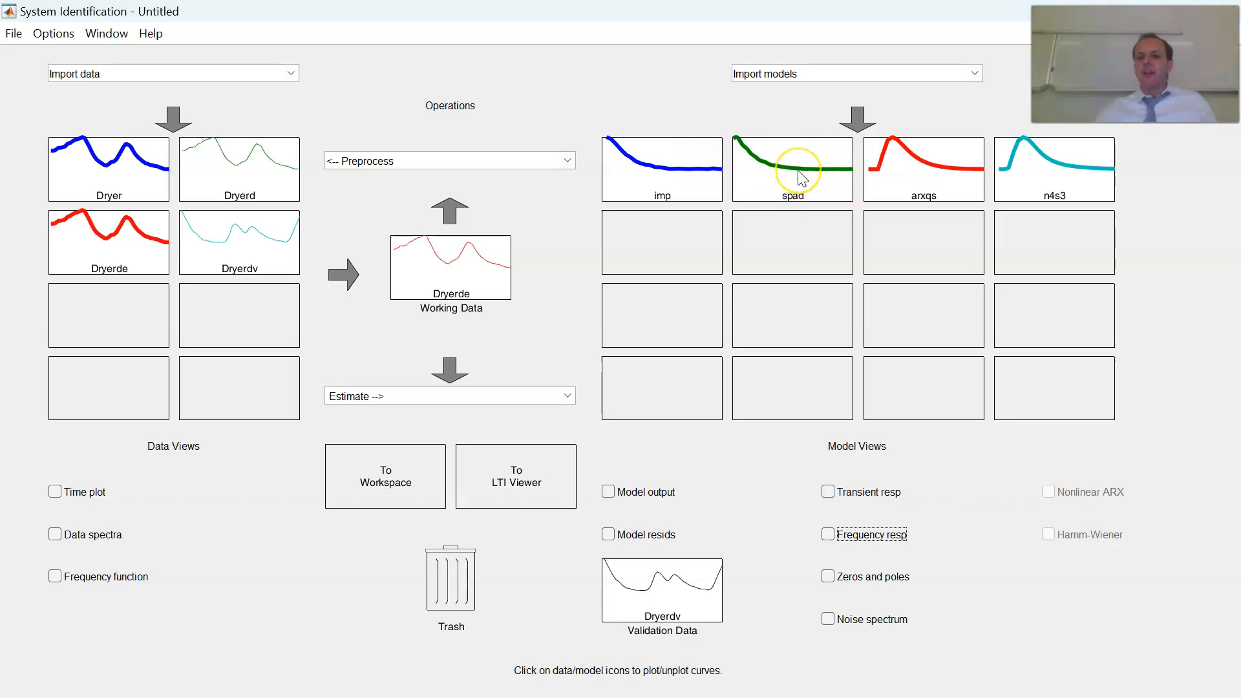
{"action": "left_click", "coordinate": [938, 175]}
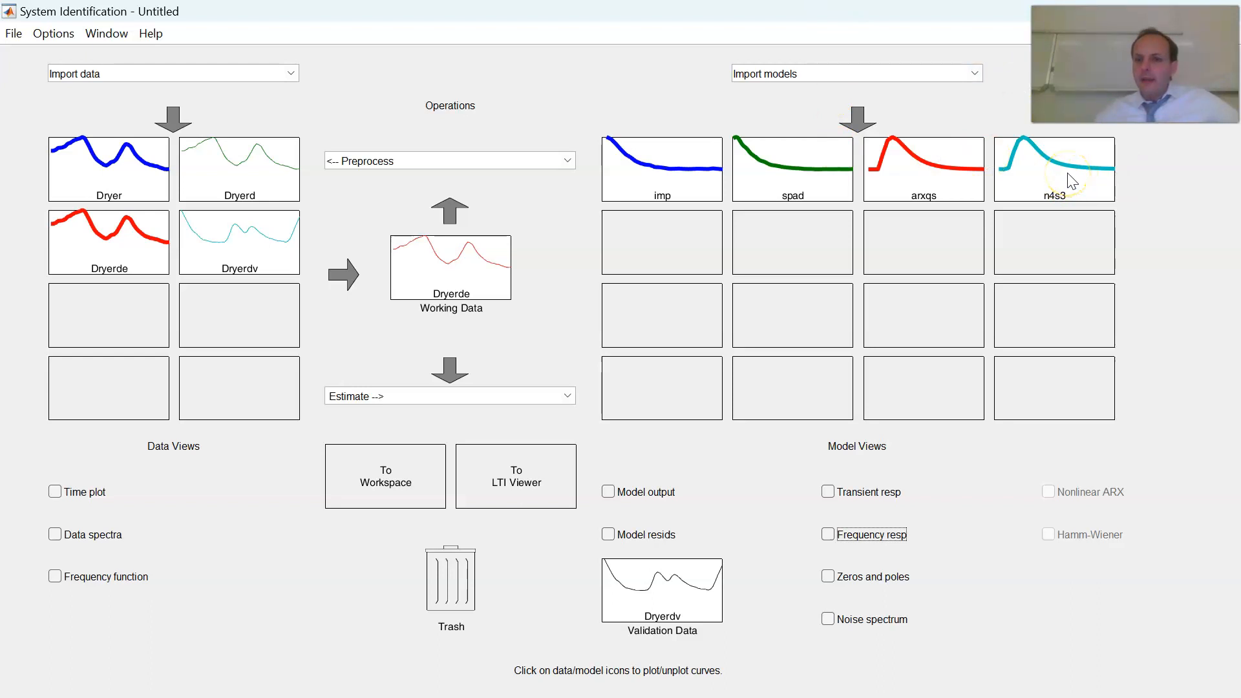
{"action": "left_click", "coordinate": [1083, 189]}
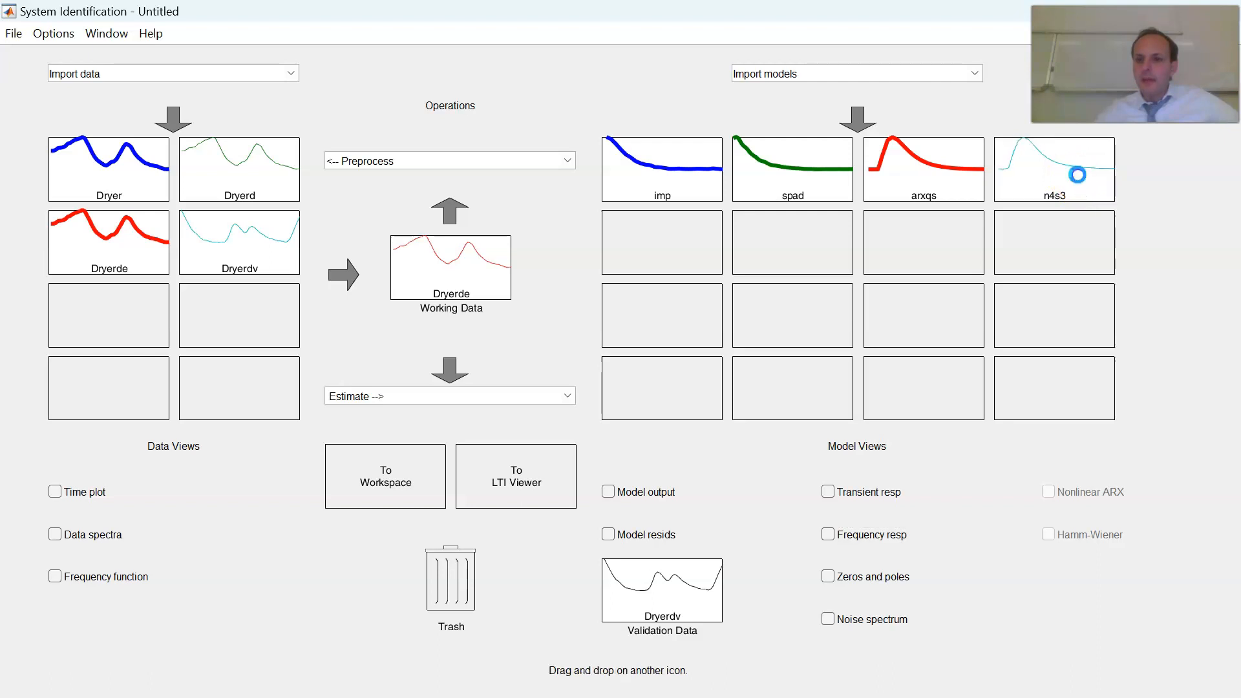
{"action": "left_click", "coordinate": [1078, 175]}
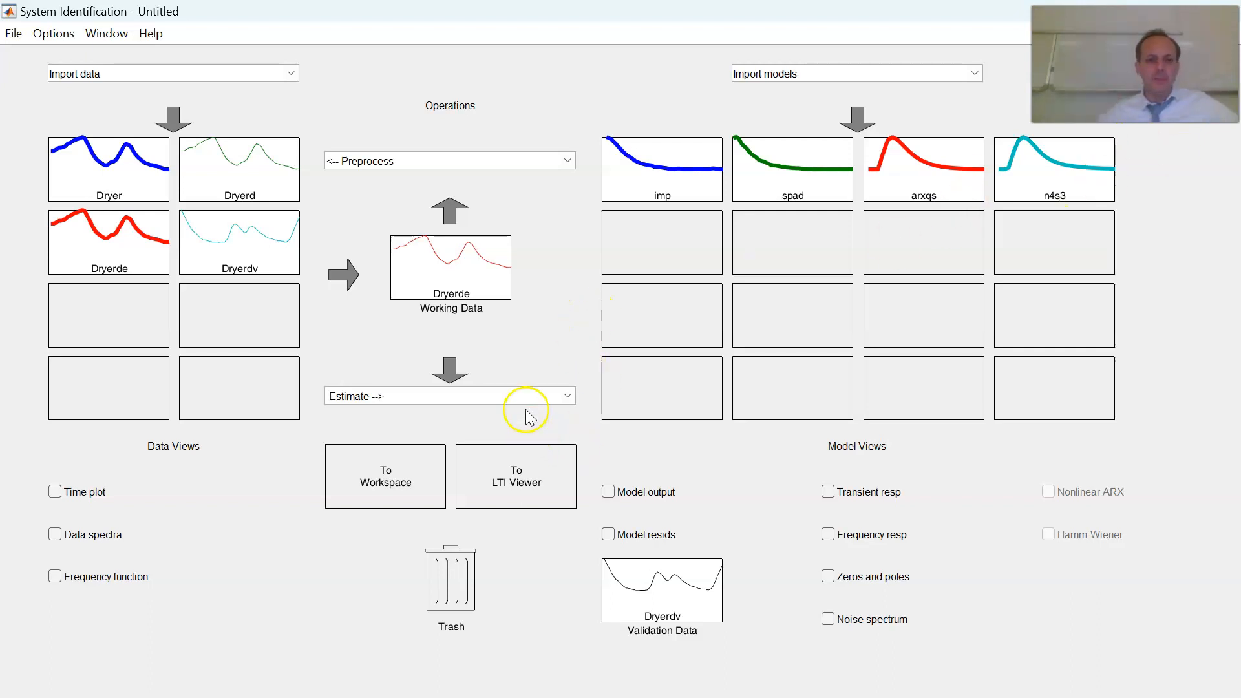
Open transfer function model estimation for the Dryerde working data and look through its estimation options before returning to the model structure.
{"action": "left_click", "coordinate": [517, 392]}
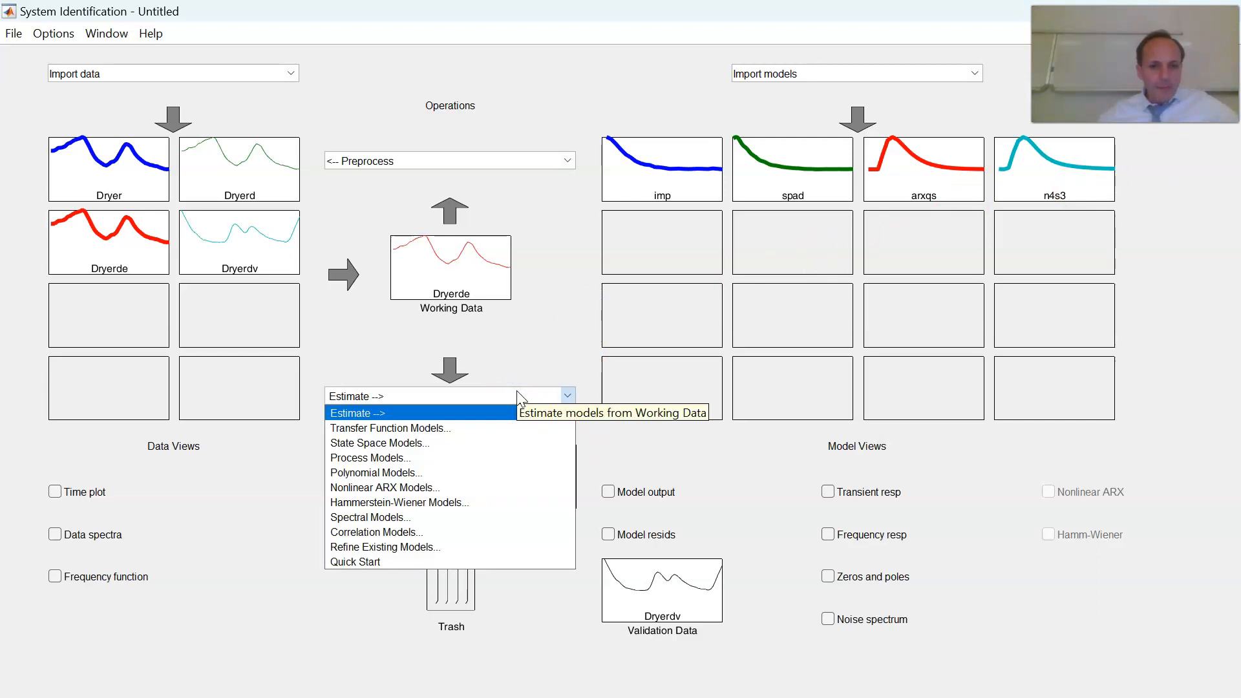
{"action": "left_click", "coordinate": [517, 428]}
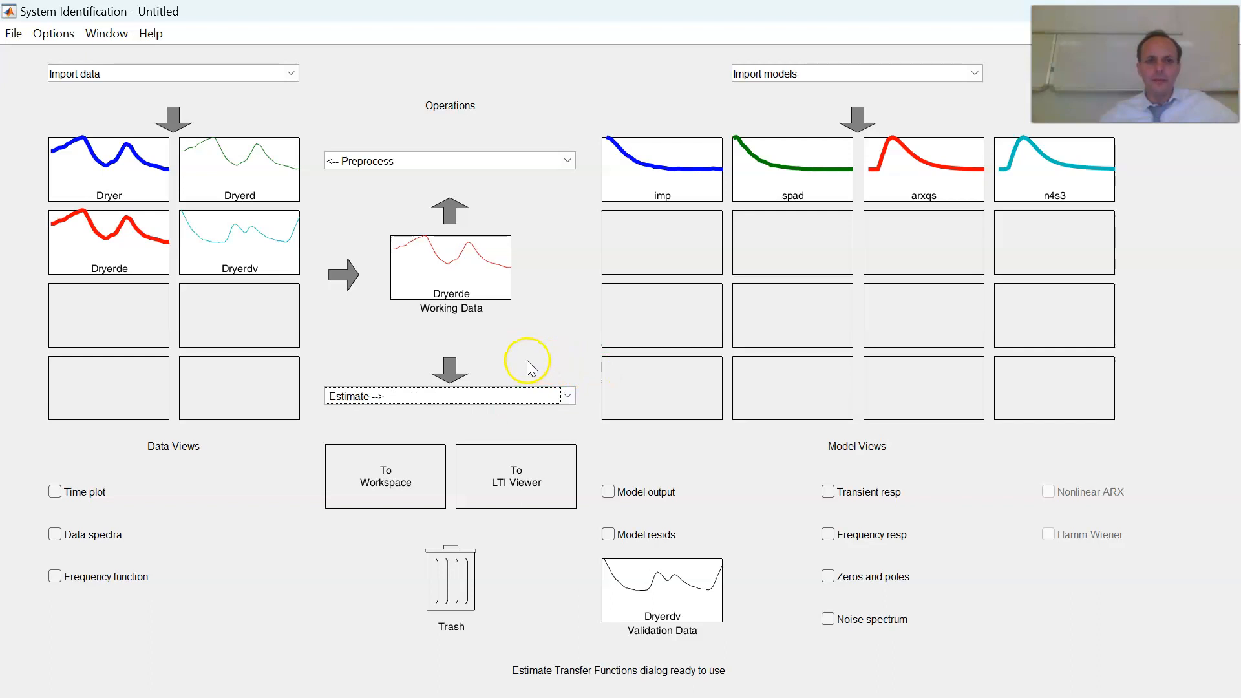
{"action": "left_click", "coordinate": [568, 397]}
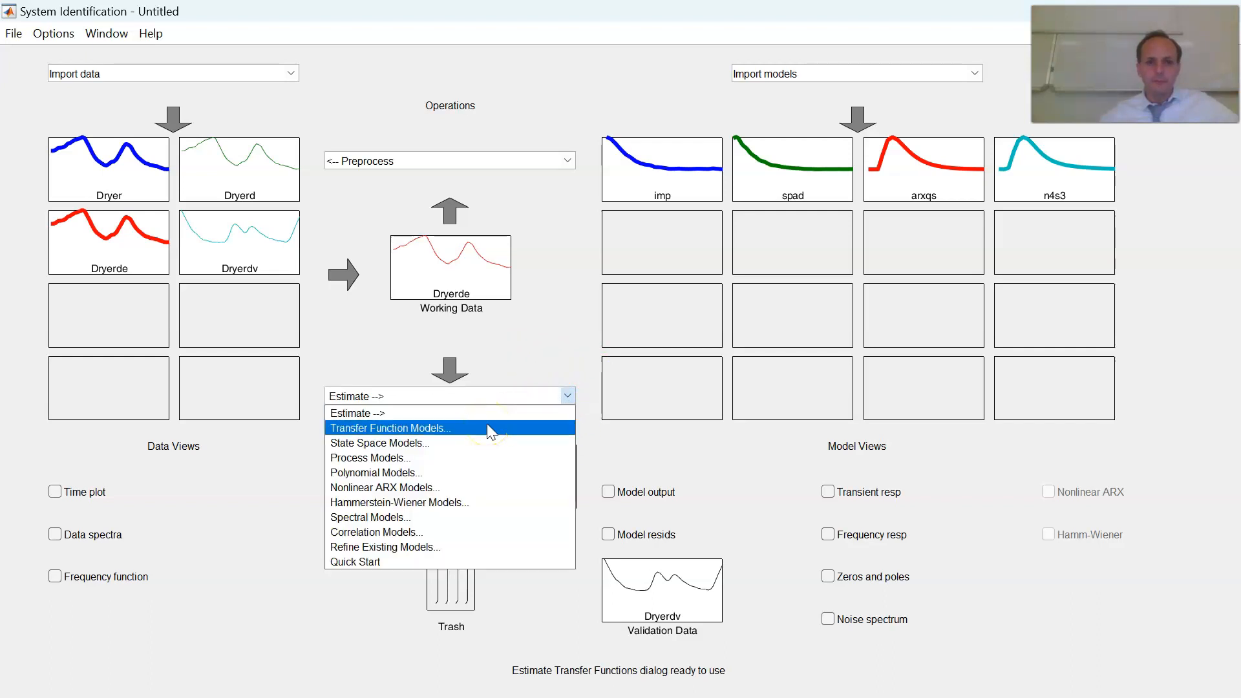
{"action": "left_click", "coordinate": [541, 327]}
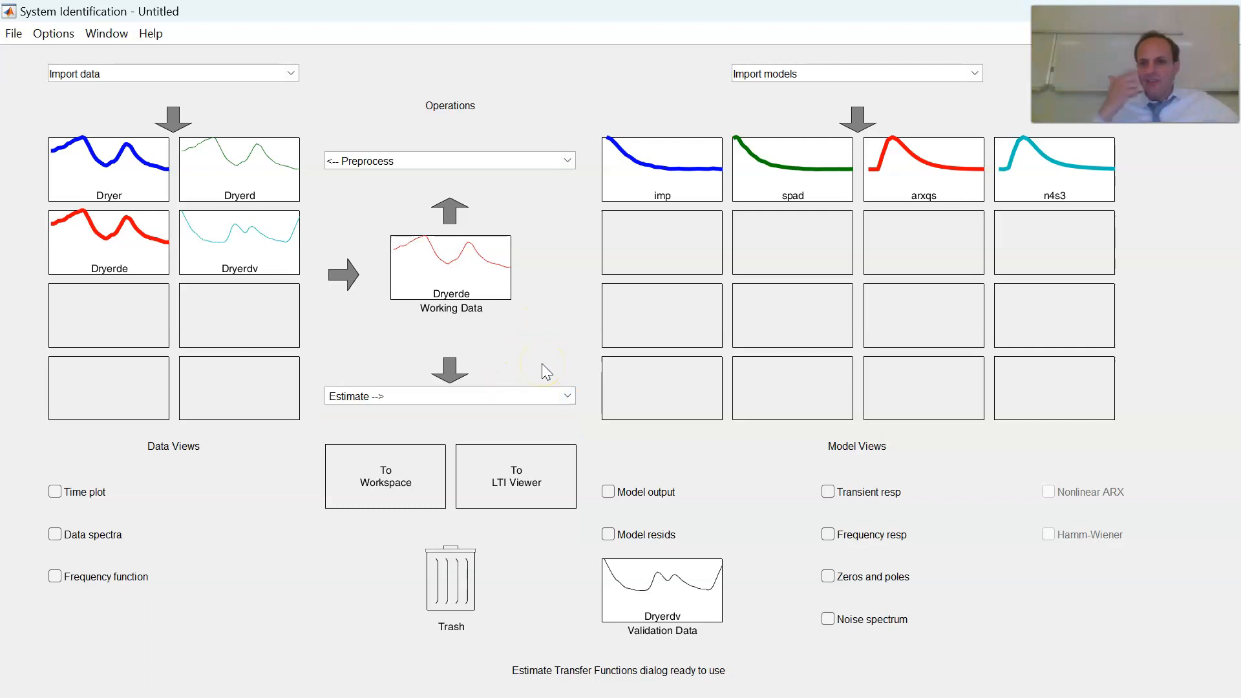
{"action": "left_click", "coordinate": [580, 392]}
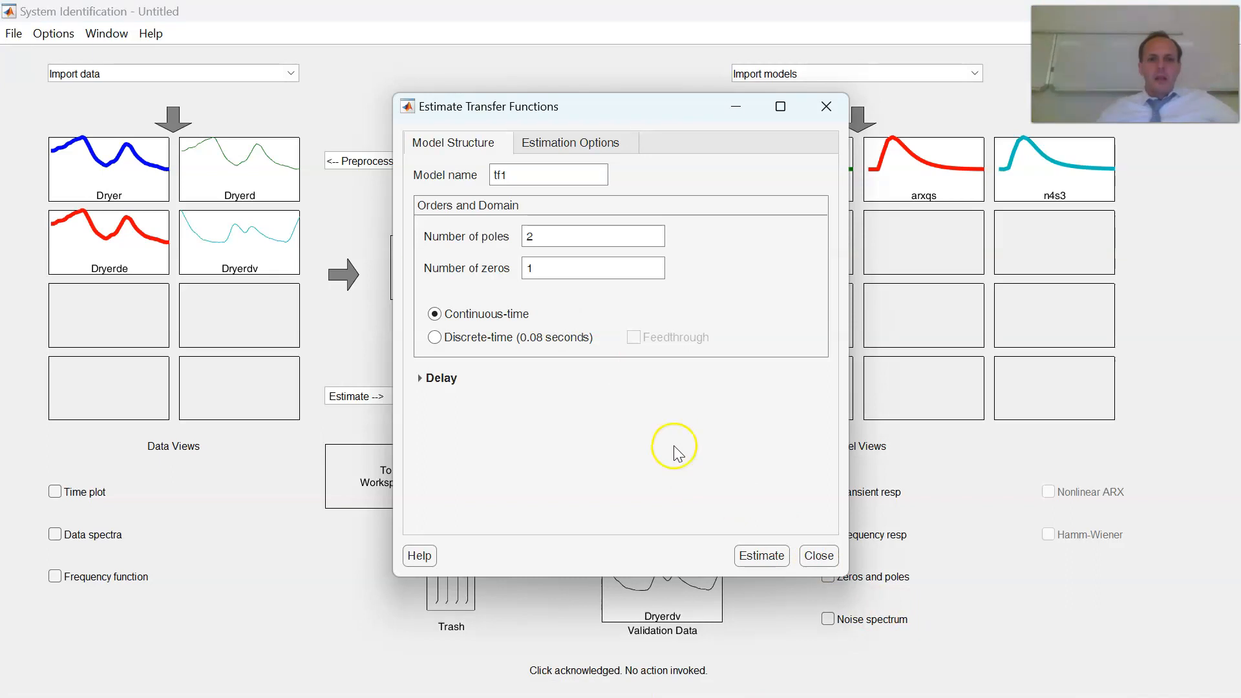
{"action": "left_click", "coordinate": [565, 148]}
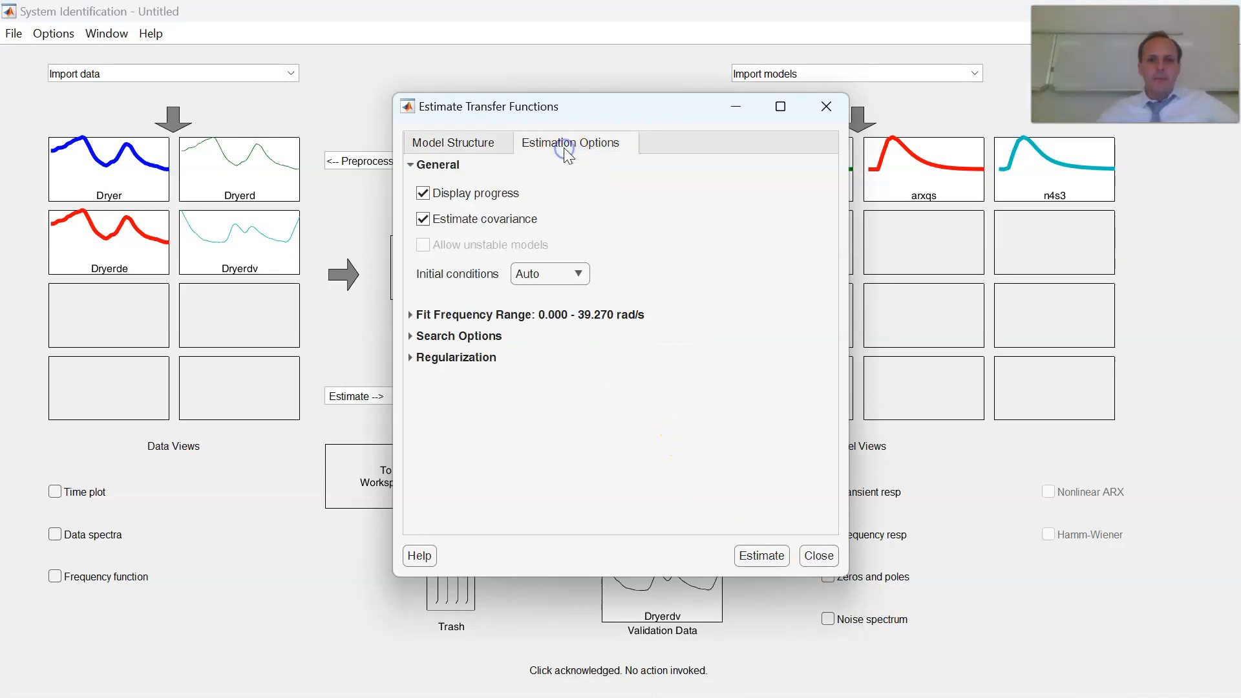
{"action": "left_click", "coordinate": [474, 142]}
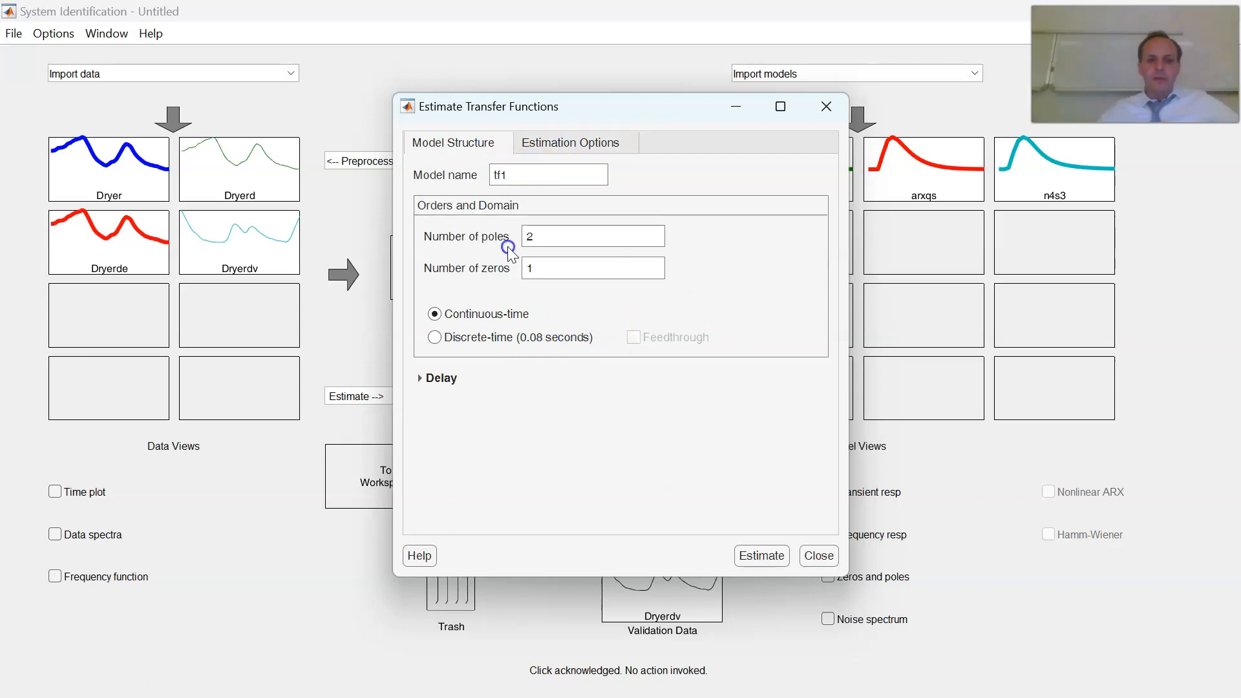
Make the transfer function model tf1 discrete-time (0.08 seconds), keeping 2 poles and 1 zero.
{"action": "left_click", "coordinate": [511, 346]}
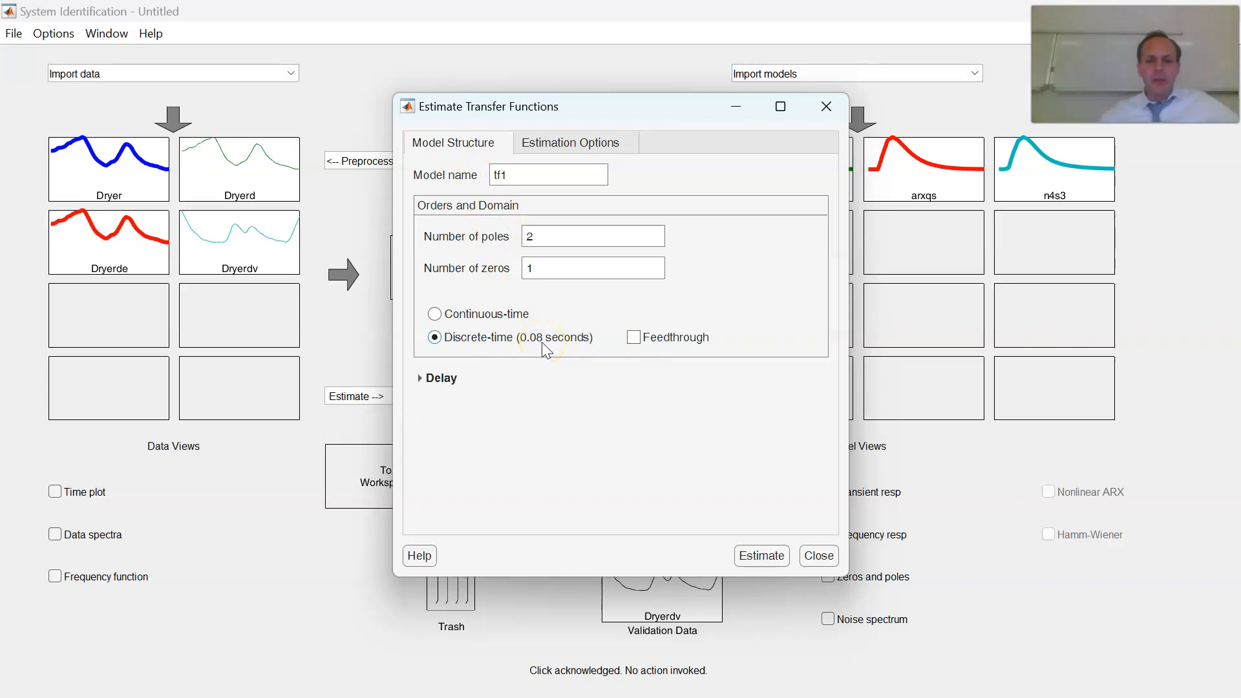
{"action": "left_click", "coordinate": [583, 236]}
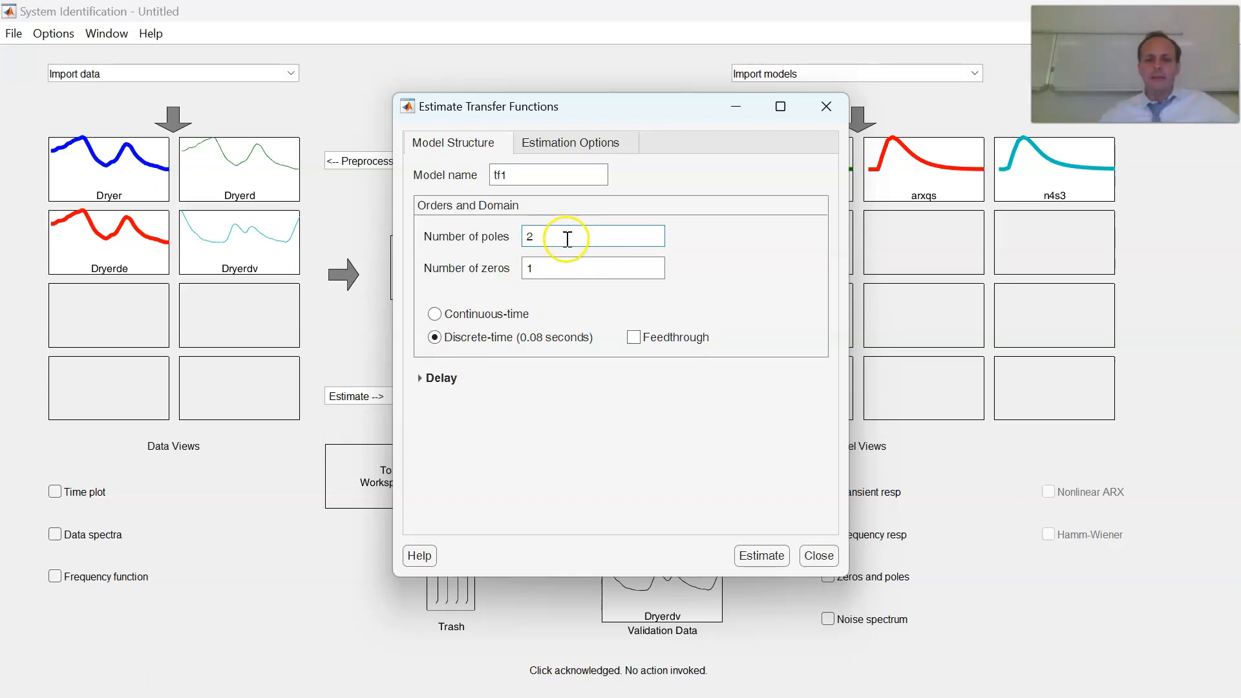
{"action": "left_click", "coordinate": [554, 235]}
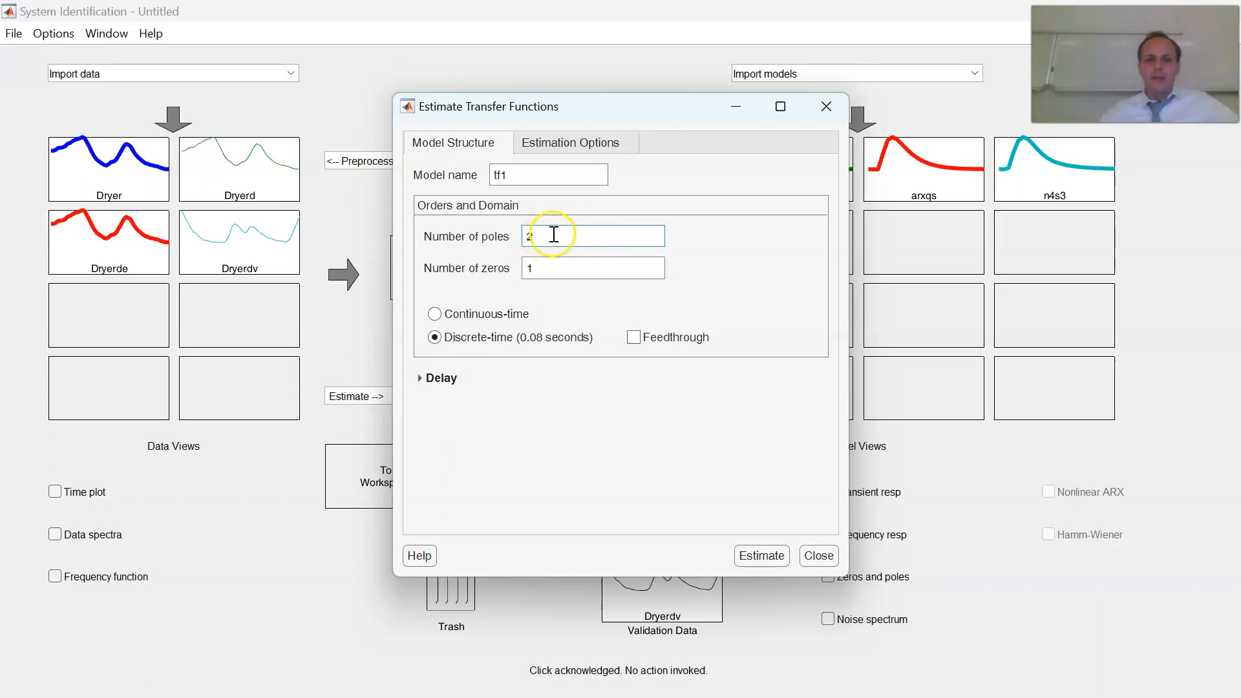
{"action": "left_click", "coordinate": [556, 269]}
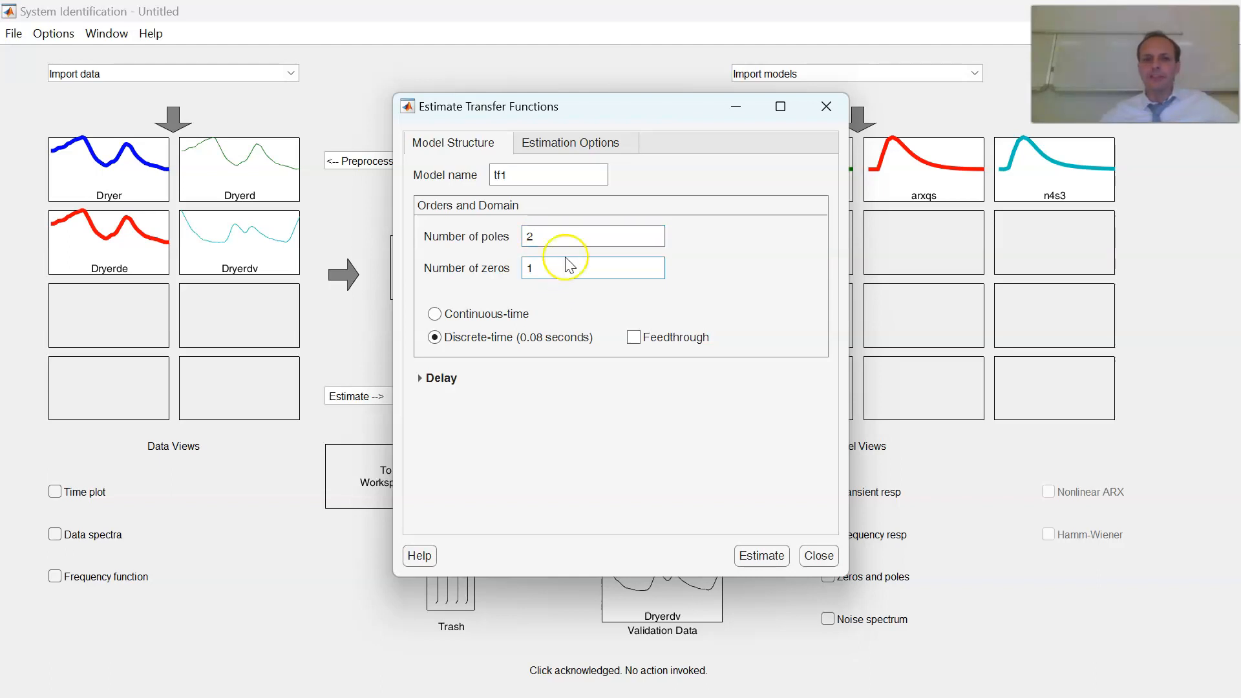
Review the estimation options of the tf1 transfer function and close the estimation dialog without estimating the model.
{"action": "left_click", "coordinate": [564, 151]}
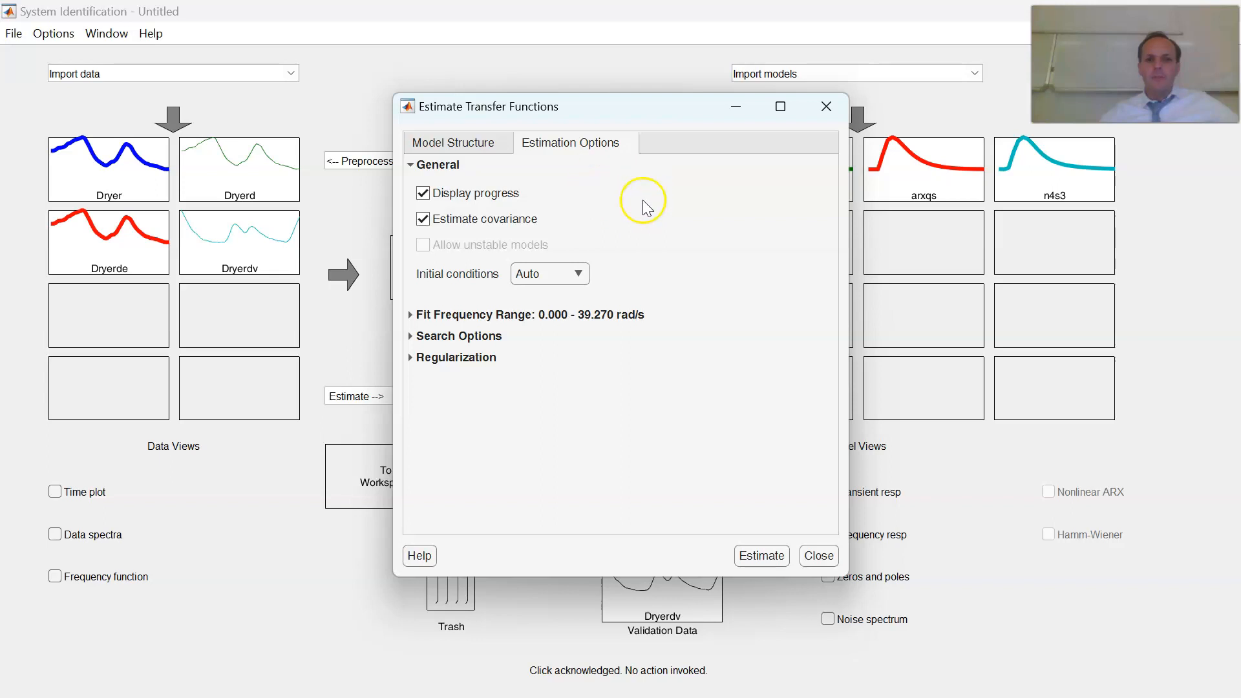
{"action": "left_click", "coordinate": [481, 143]}
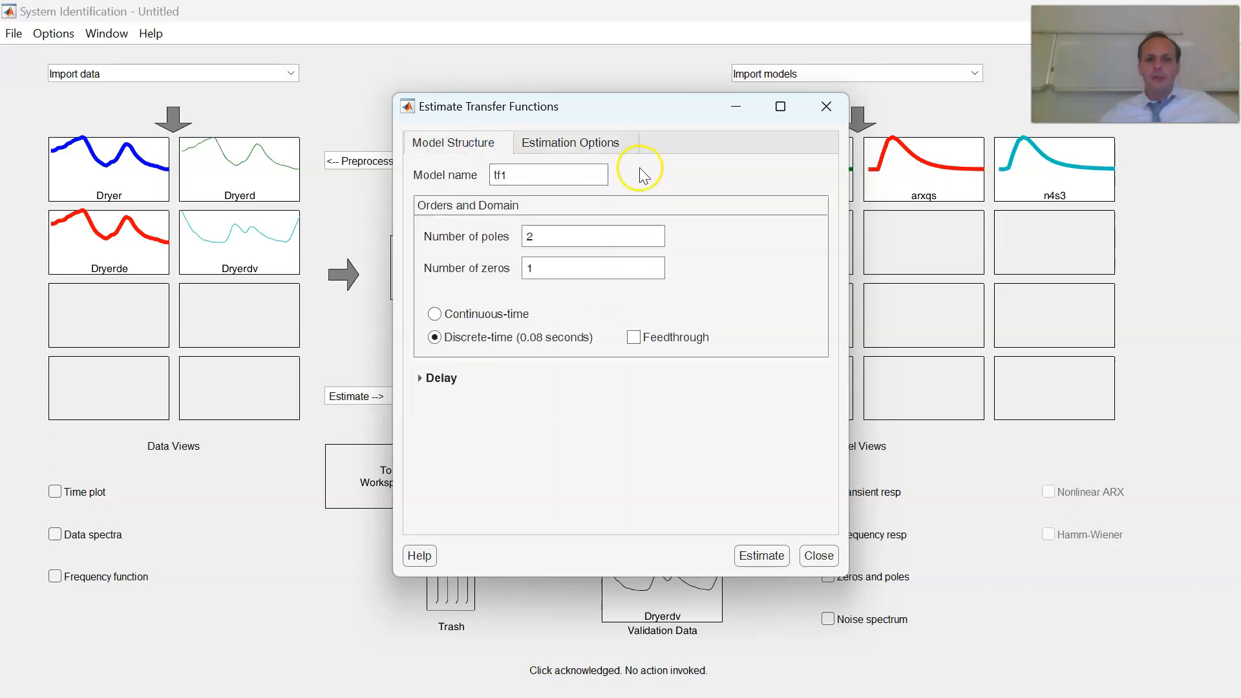
{"action": "left_click", "coordinate": [567, 171]}
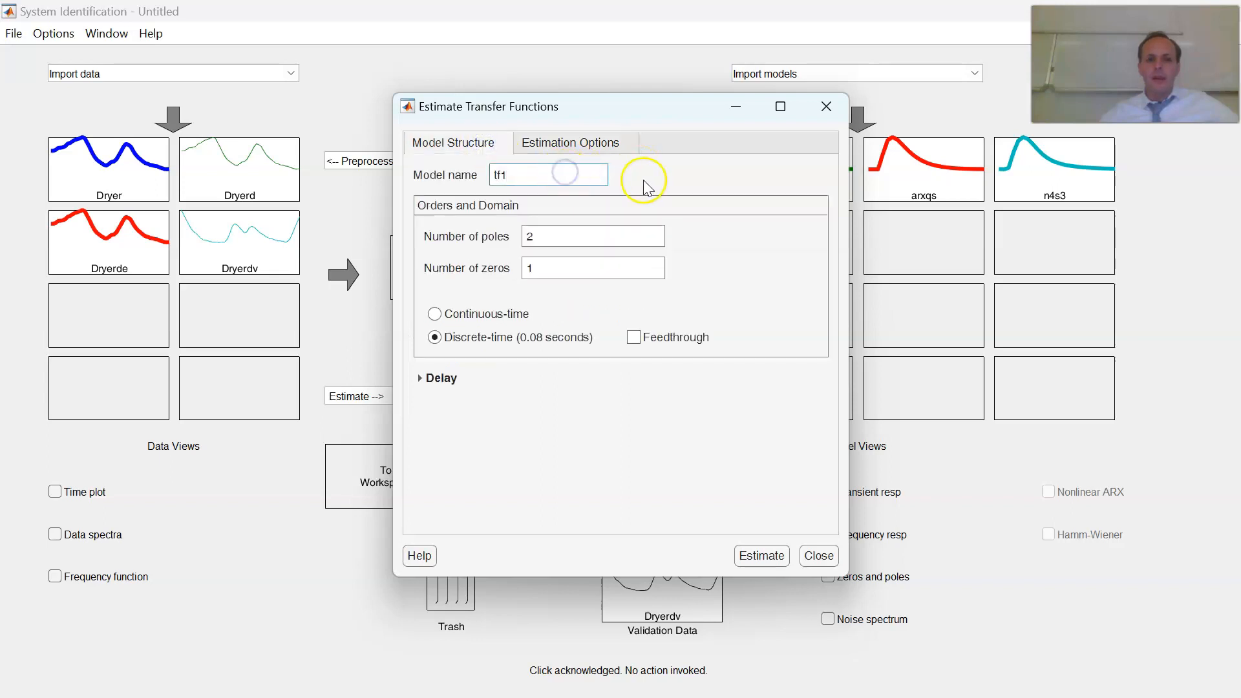
{"action": "left_click", "coordinate": [819, 556]}
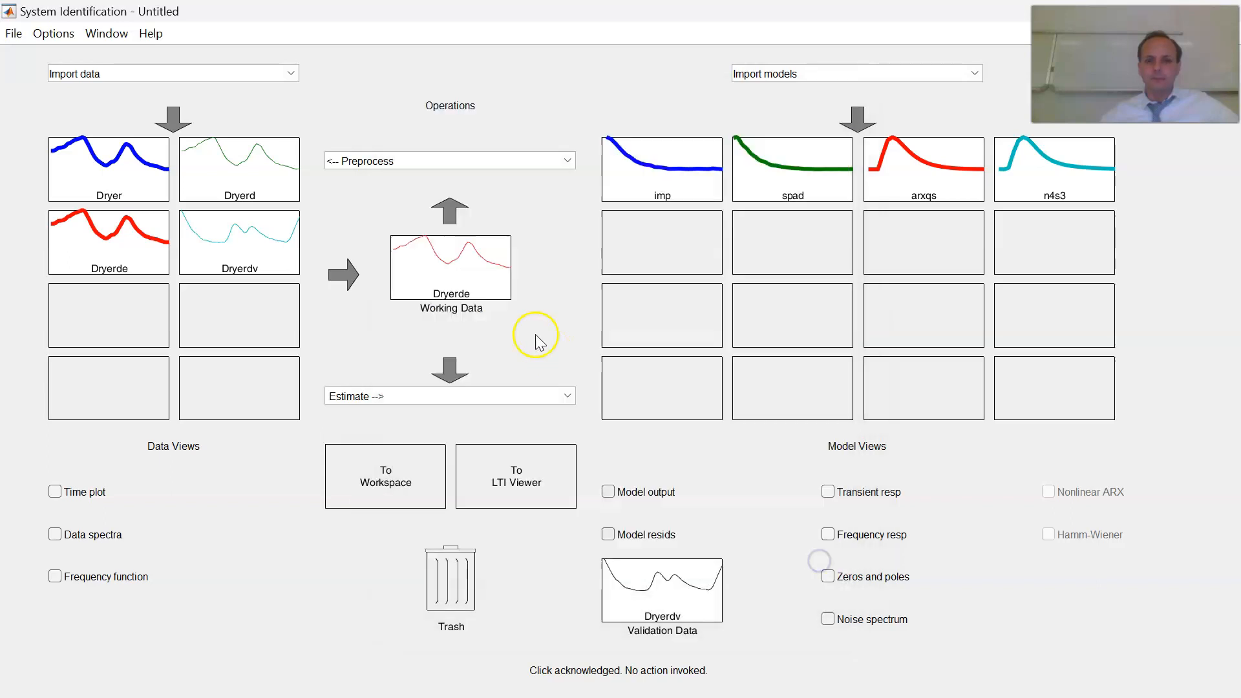
Open polynomial model estimation for the Dryerde working data, review the available structures and keep ARX: [na nb nk].
{"action": "left_click", "coordinate": [523, 393]}
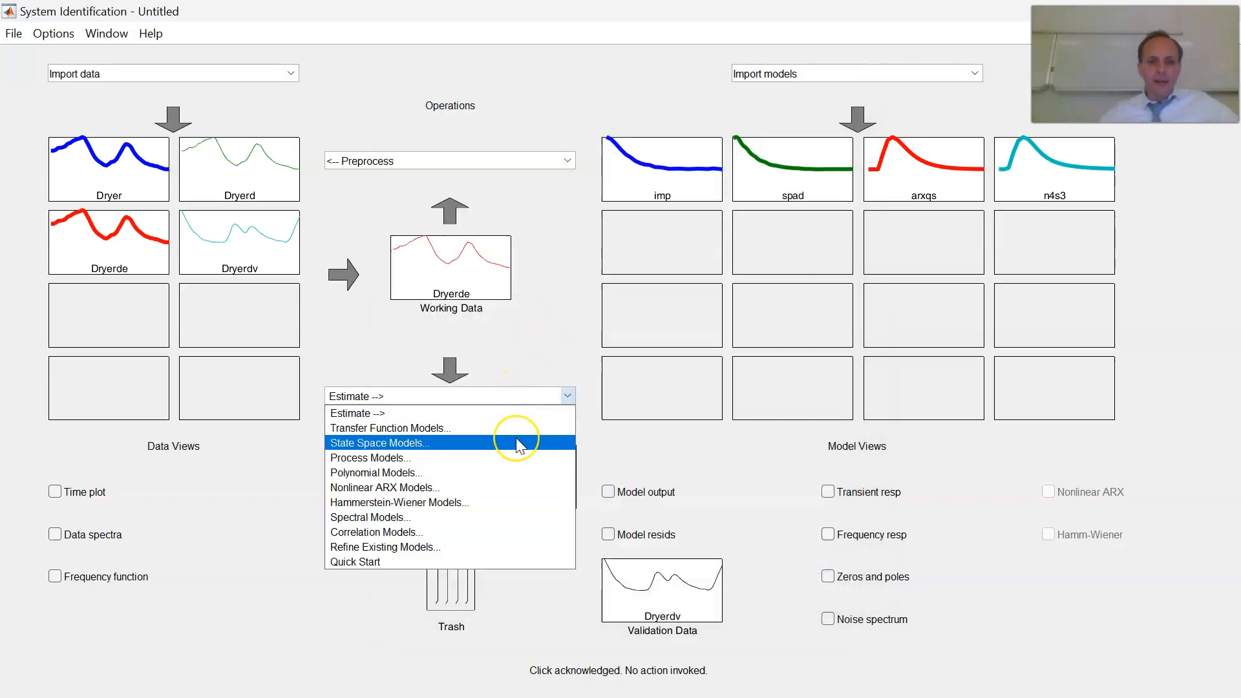
{"action": "left_click", "coordinate": [516, 473]}
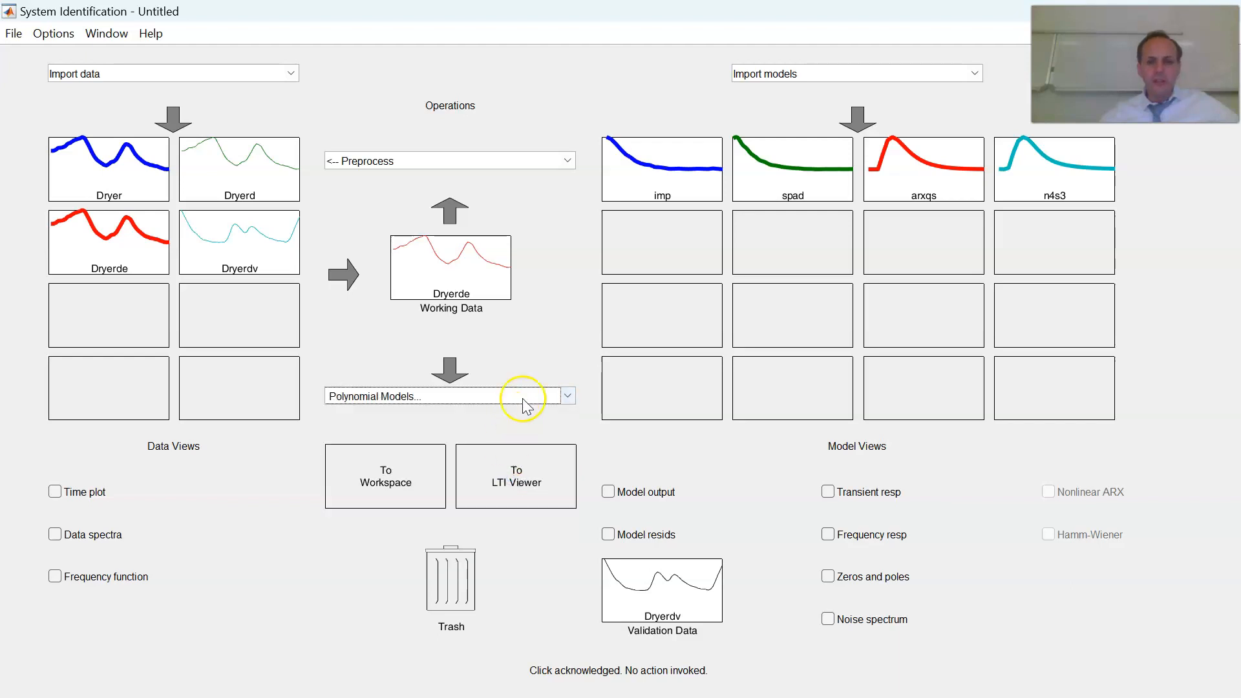
{"action": "left_click_drag", "start_coordinate": [237, 189], "coordinate": [533, 134]}
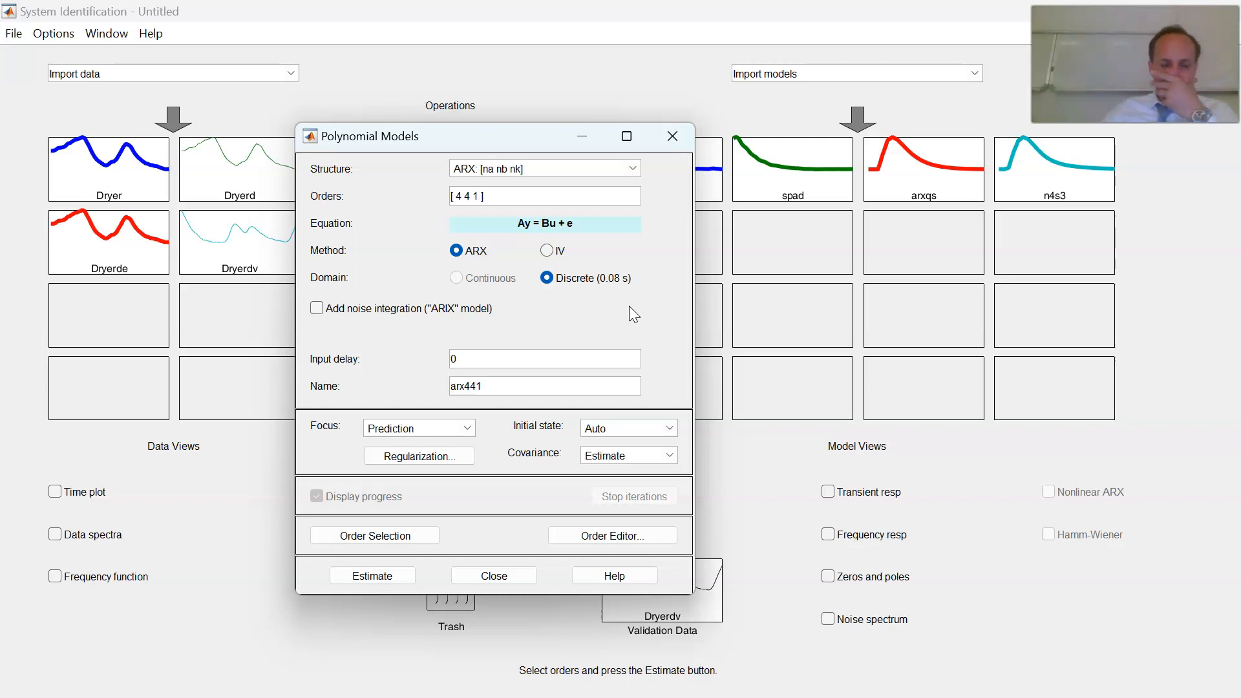
{"action": "left_click", "coordinate": [491, 142]}
{"action": "left_click_drag", "start_coordinate": [493, 146], "coordinate": [418, 128]}
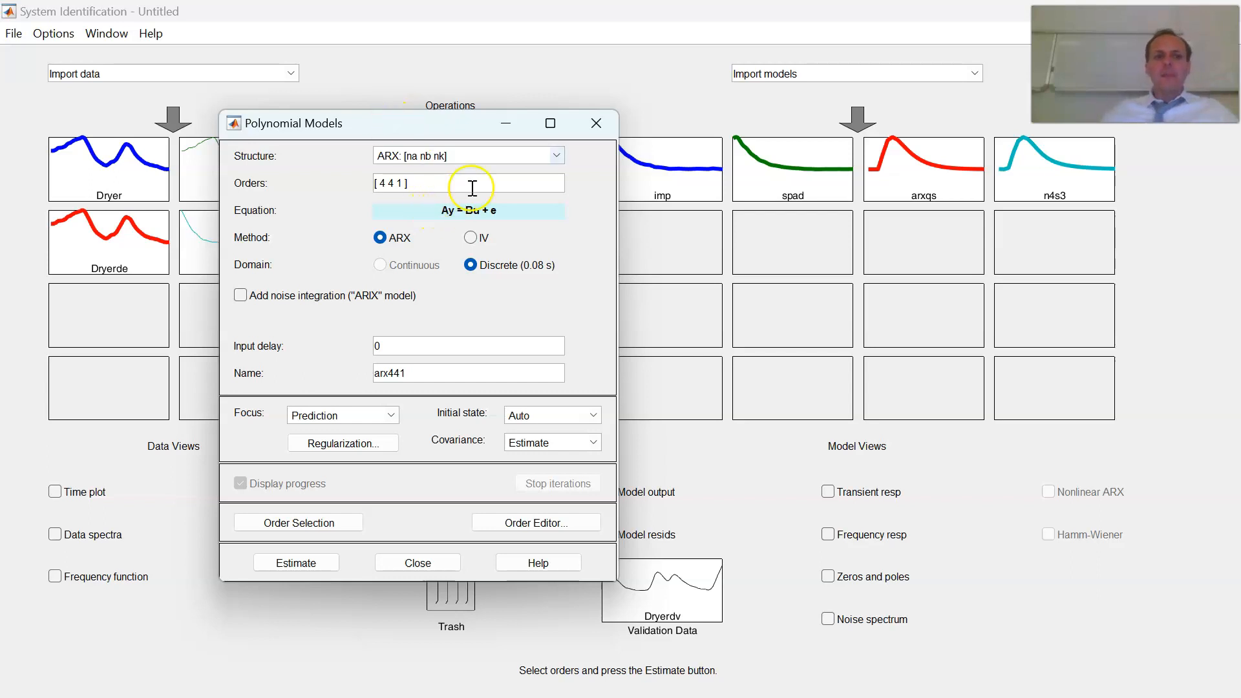
{"action": "left_click", "coordinate": [556, 158]}
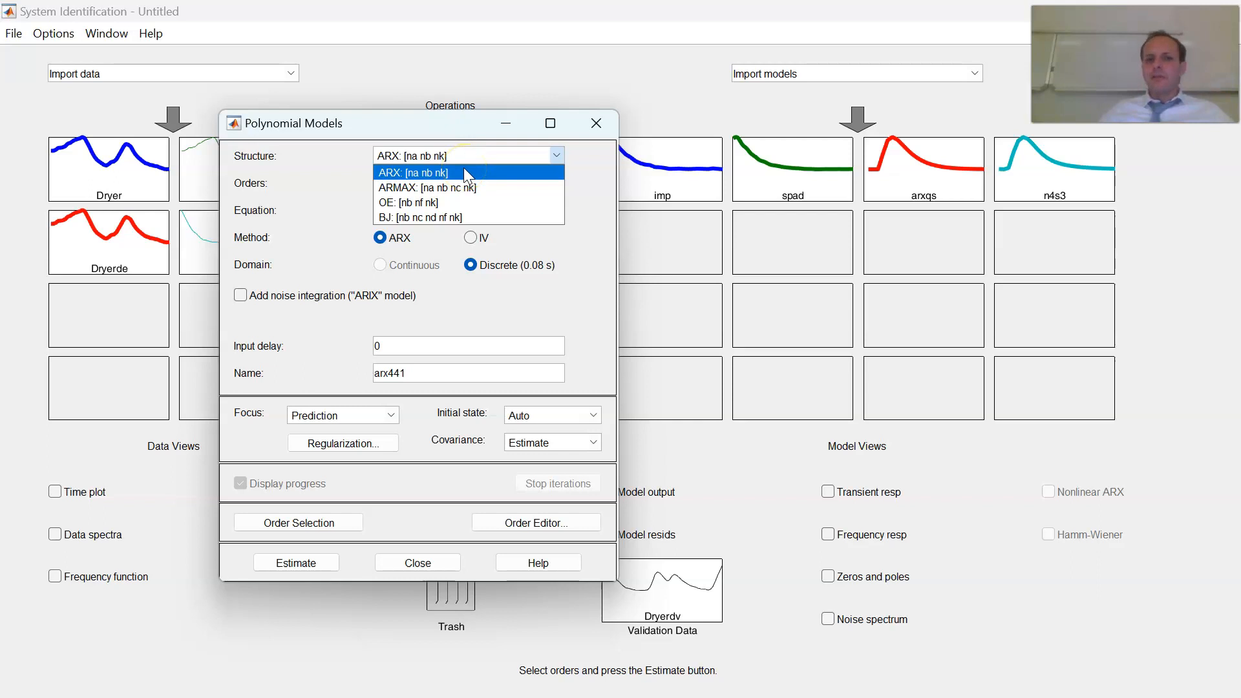
{"action": "left_click", "coordinate": [444, 172]}
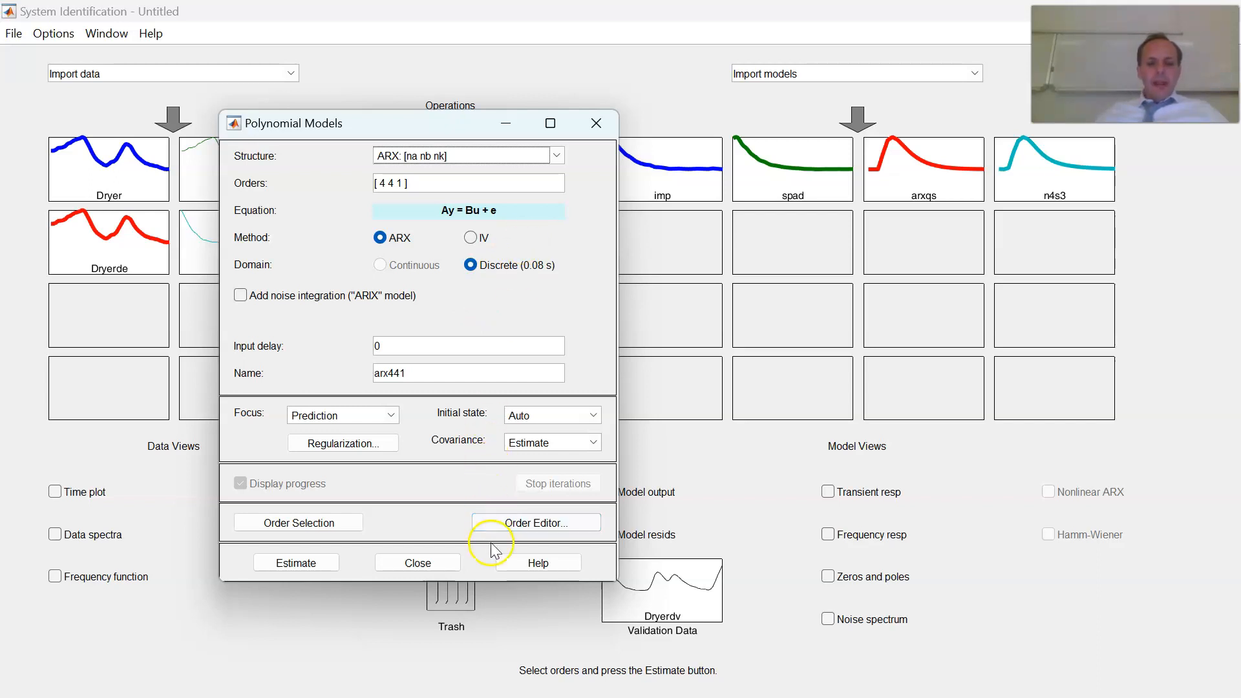
Run ARX order selection over the order ranges [1:10 1:10 1:10] and enlarge the model structure selection plot.
{"action": "left_click", "coordinate": [341, 524]}
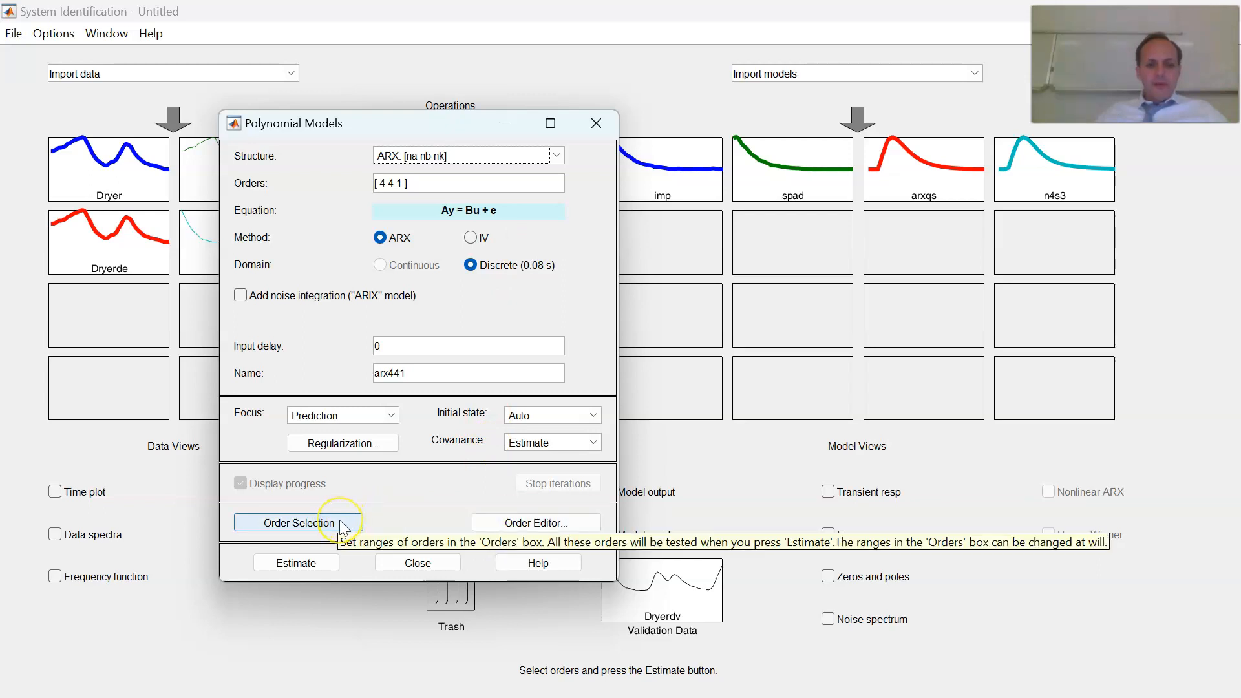
{"action": "left_click", "coordinate": [341, 525]}
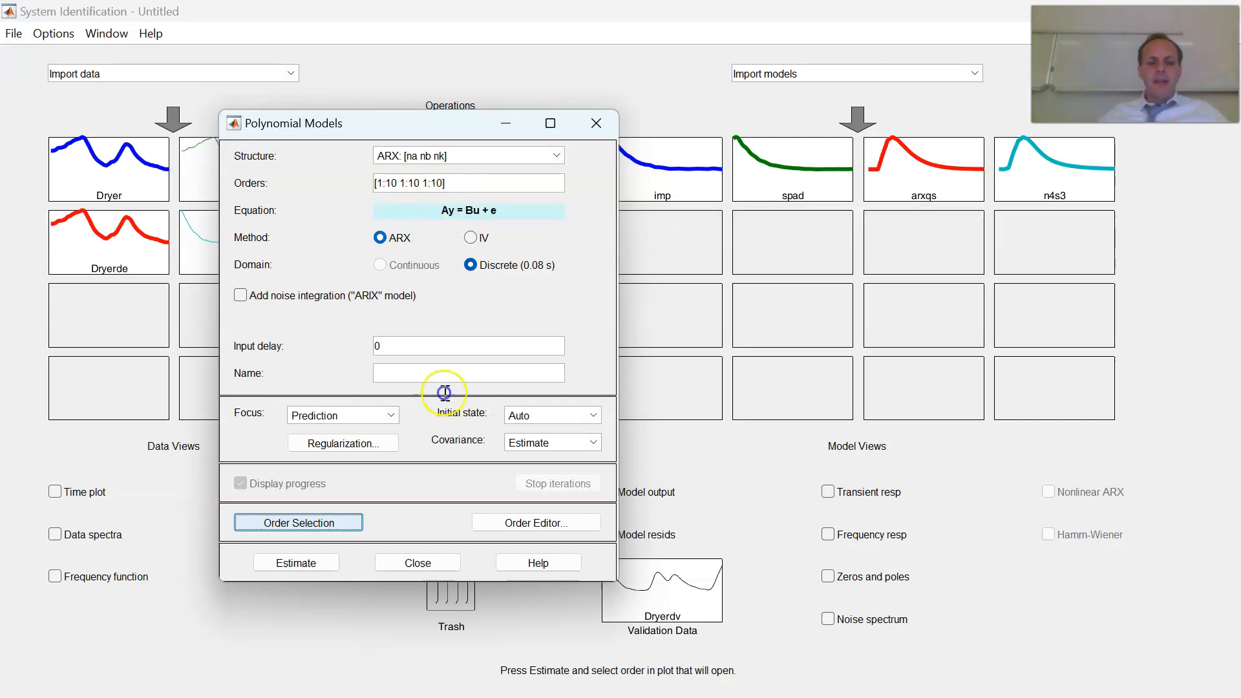
{"action": "left_click", "coordinate": [316, 567]}
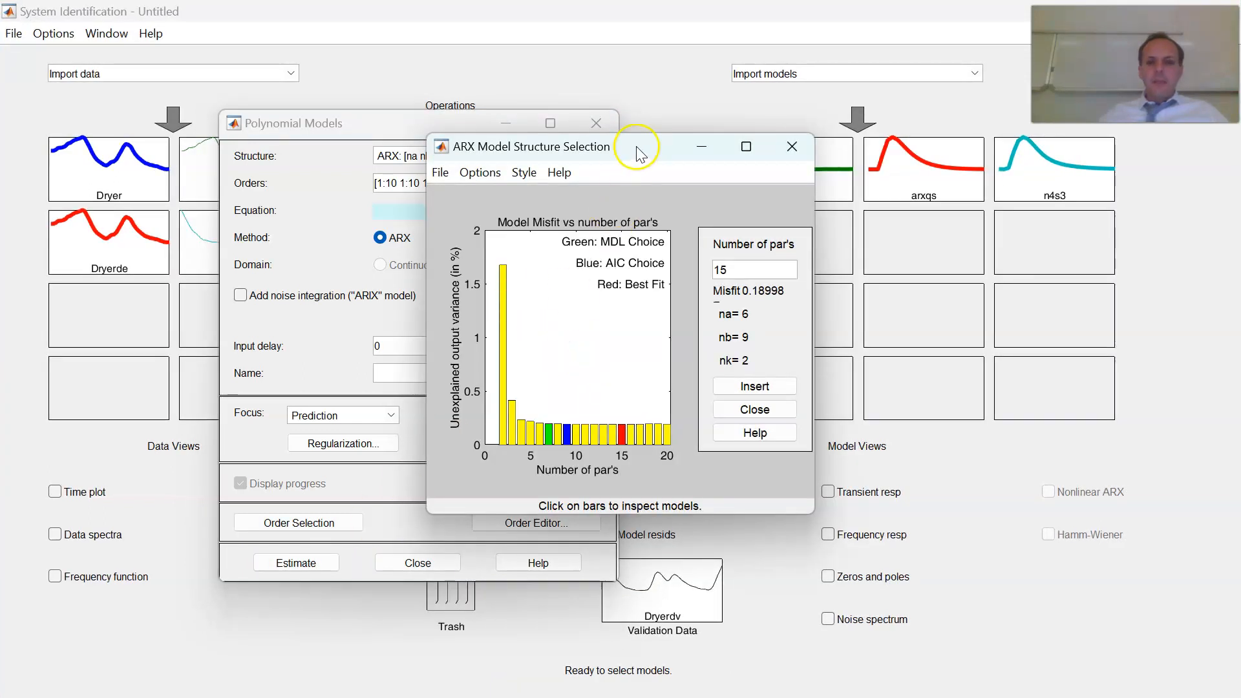
{"action": "left_click_drag", "start_coordinate": [635, 151], "coordinate": [570, 47]}
{"action": "left_click_drag", "start_coordinate": [741, 409], "coordinate": [973, 562]}
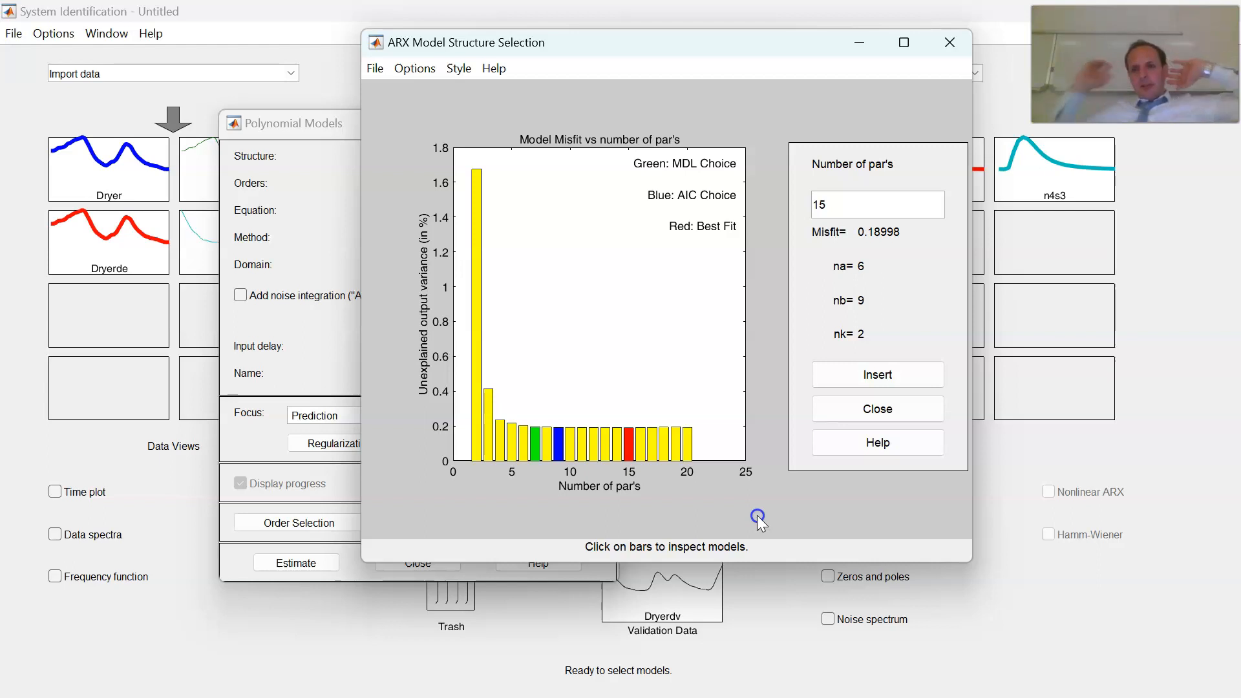
{"action": "left_click", "coordinate": [584, 483]}
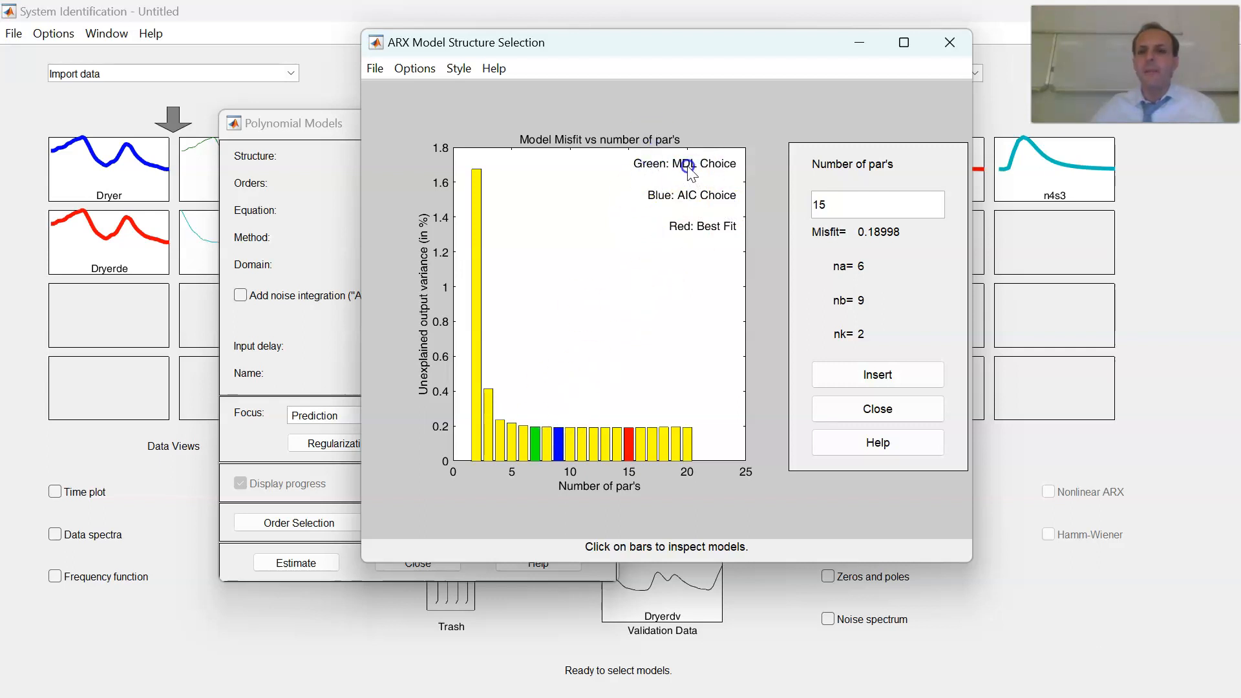
Compare the orders and misfit of the MDL, AIC and best-fit ARX choices, and close both estimation windows without inserting a model.
{"action": "left_click", "coordinate": [534, 437]}
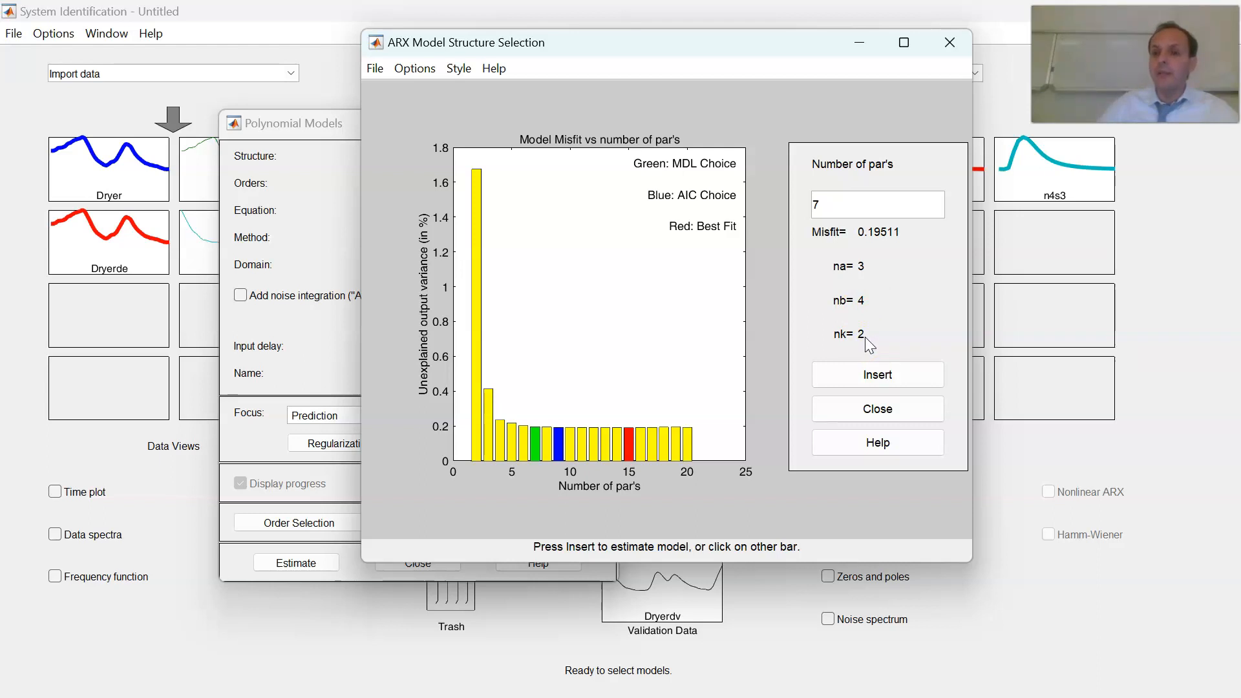
{"action": "left_click", "coordinate": [559, 446]}
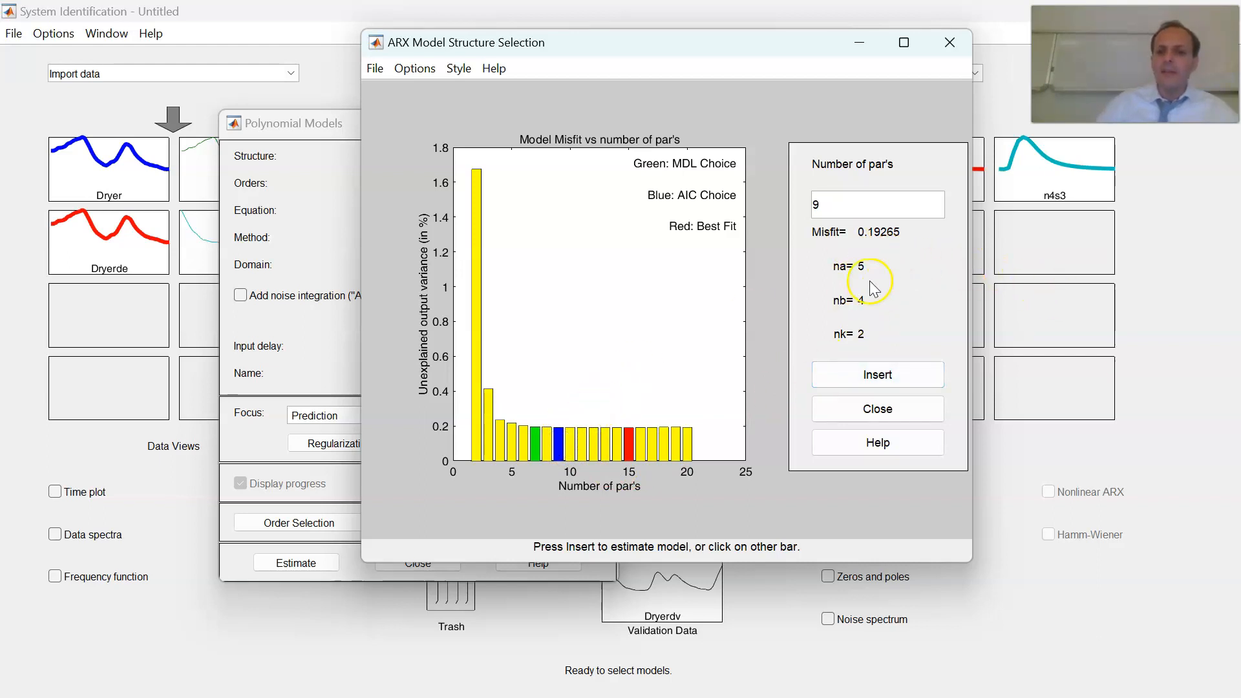
{"action": "left_click", "coordinate": [534, 439]}
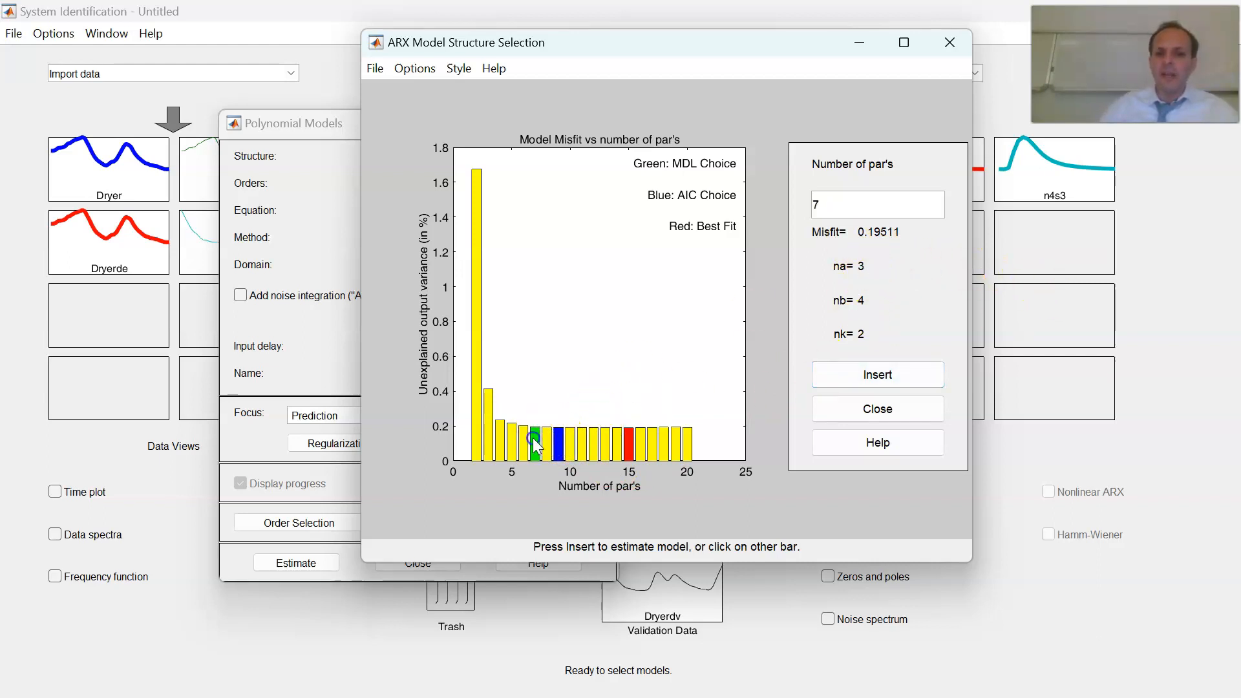
{"action": "left_click", "coordinate": [560, 443]}
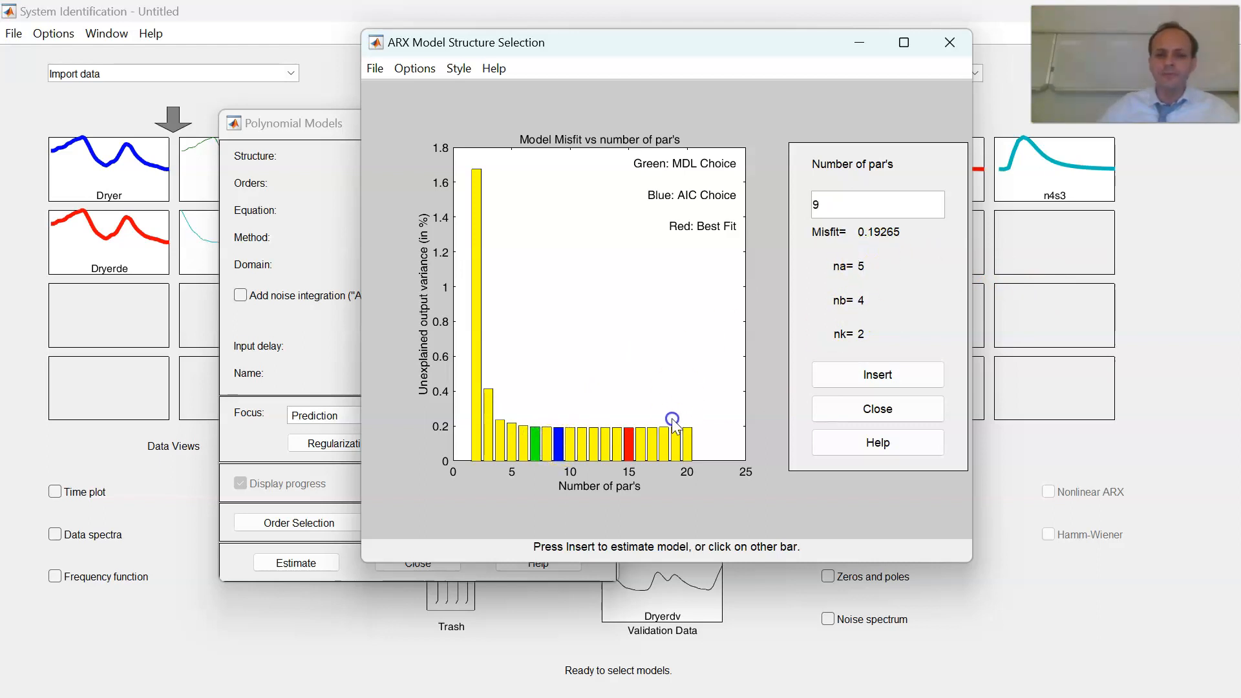
{"action": "left_click", "coordinate": [630, 444]}
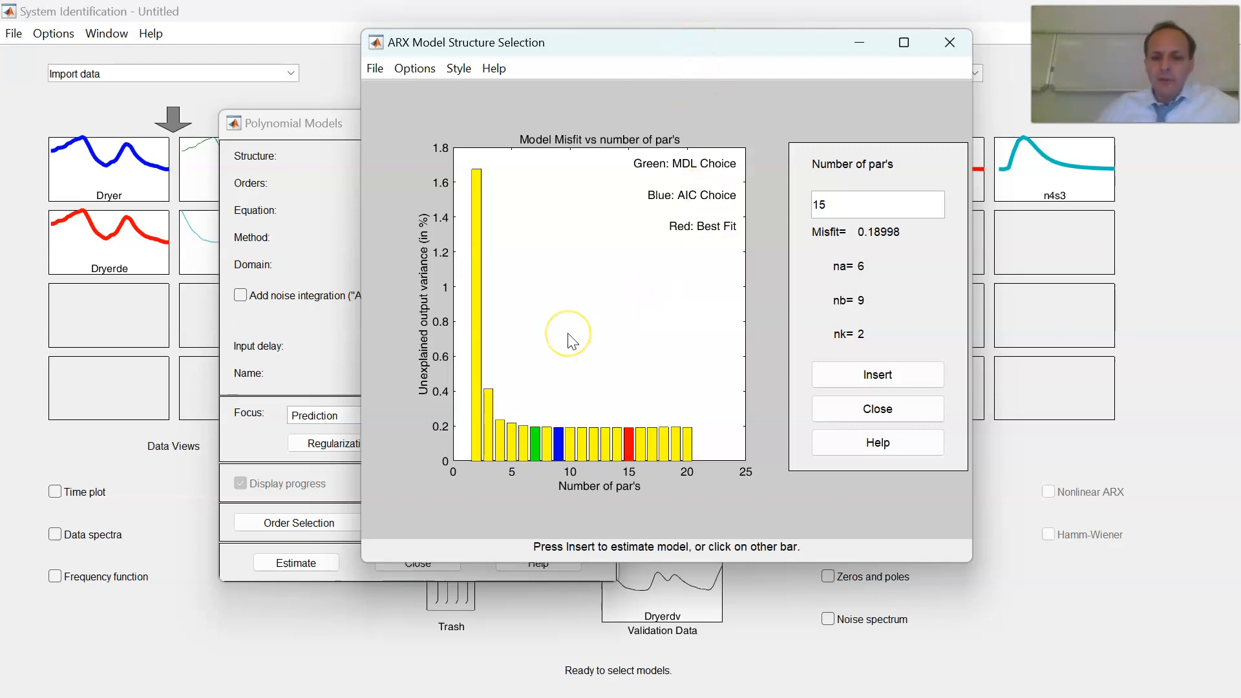
{"action": "left_click", "coordinate": [535, 453]}
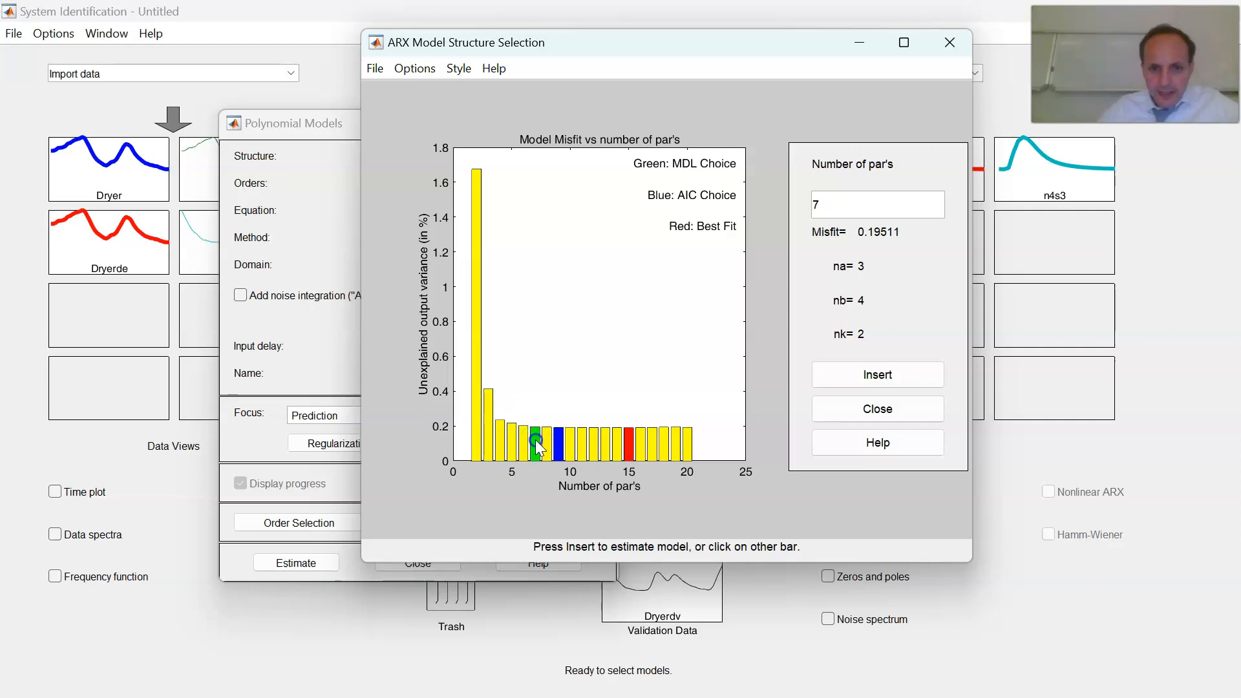
{"action": "left_click", "coordinate": [559, 441]}
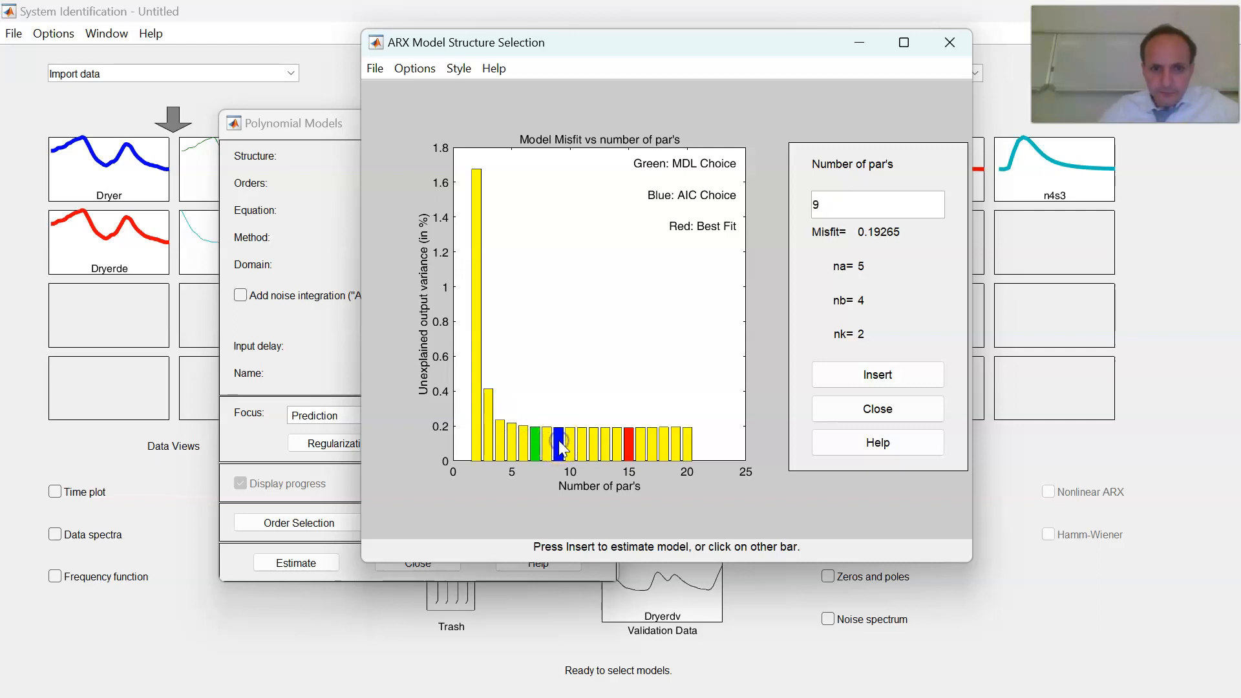
{"action": "left_click", "coordinate": [538, 445]}
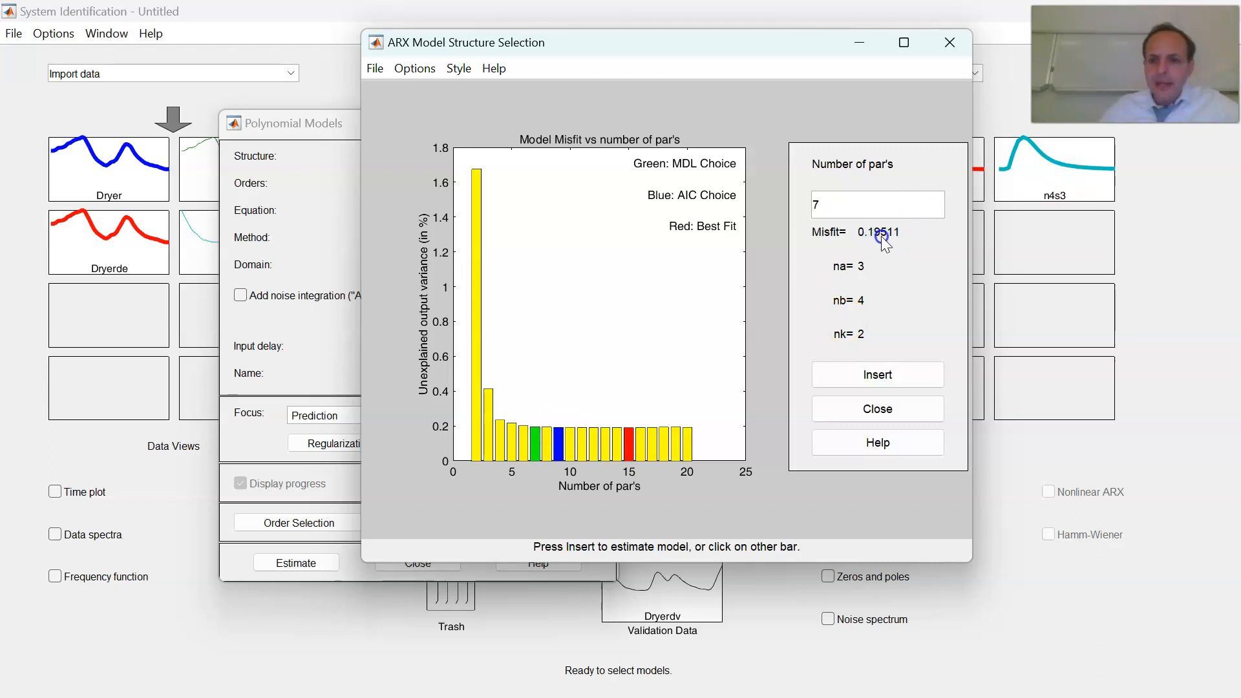
{"action": "left_click", "coordinate": [559, 444]}
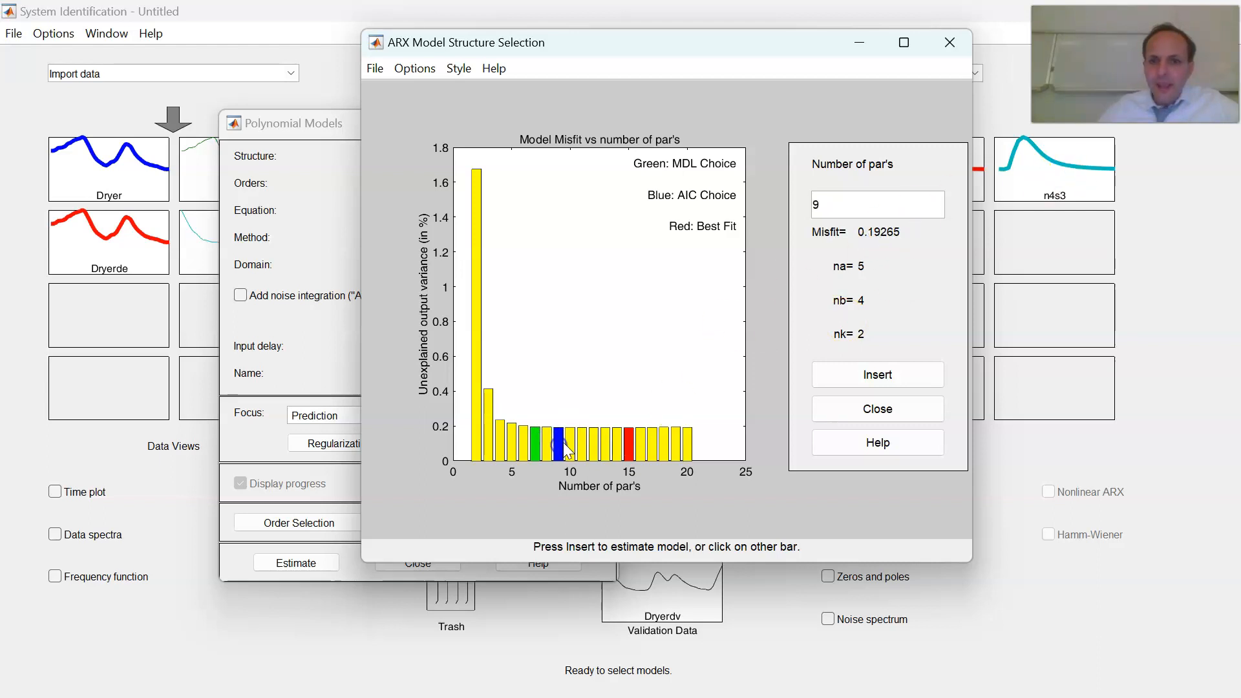
{"action": "left_click", "coordinate": [617, 446]}
{"action": "left_click", "coordinate": [536, 442]}
{"action": "left_click", "coordinate": [557, 445]}
{"action": "left_click", "coordinate": [532, 444]}
{"action": "left_click", "coordinate": [558, 444]}
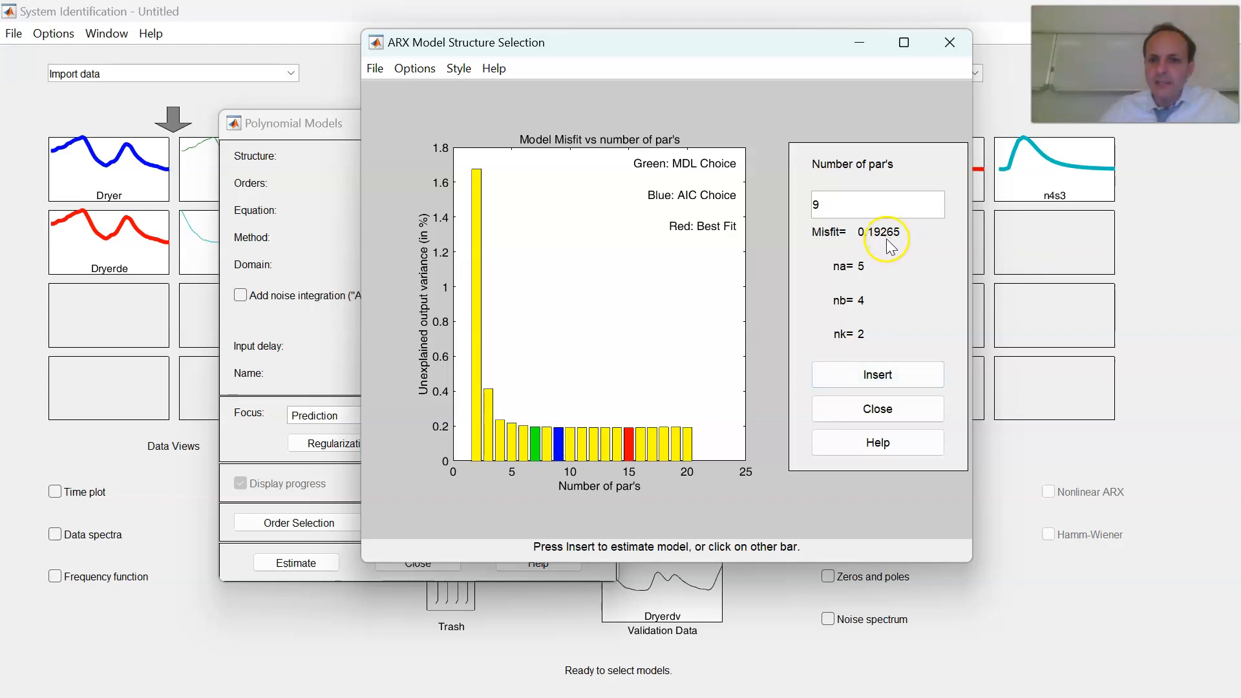
{"action": "left_click", "coordinate": [628, 443]}
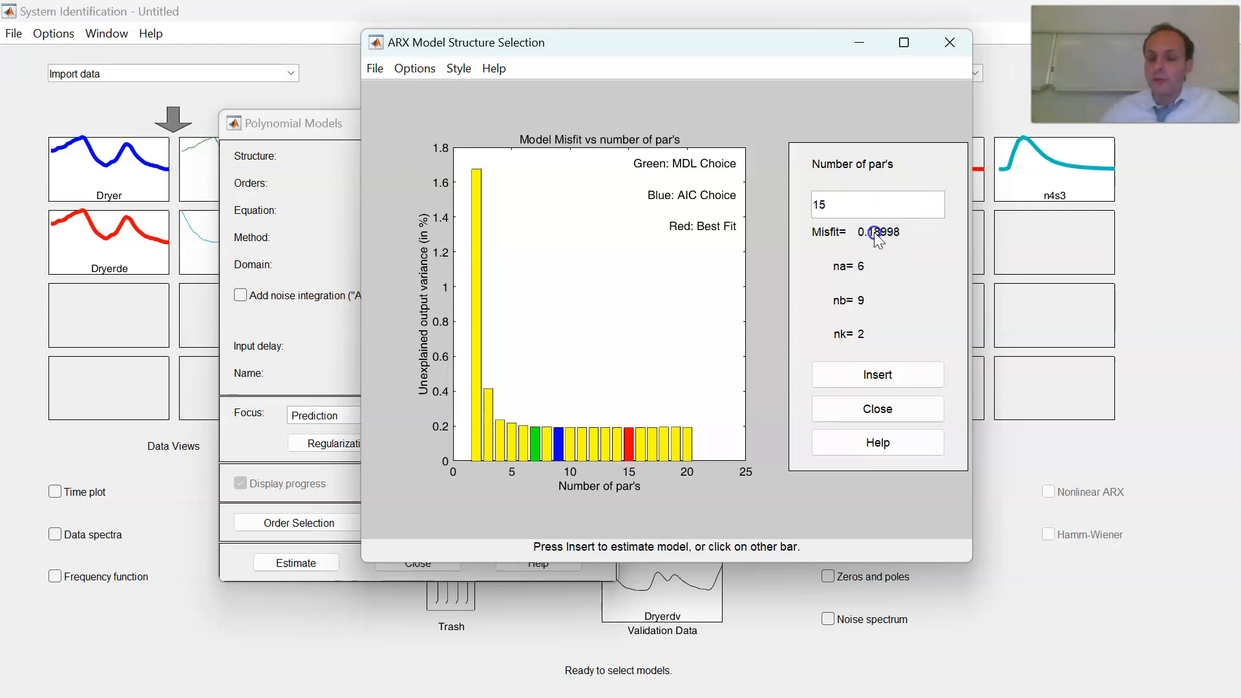
{"action": "left_click", "coordinate": [604, 432]}
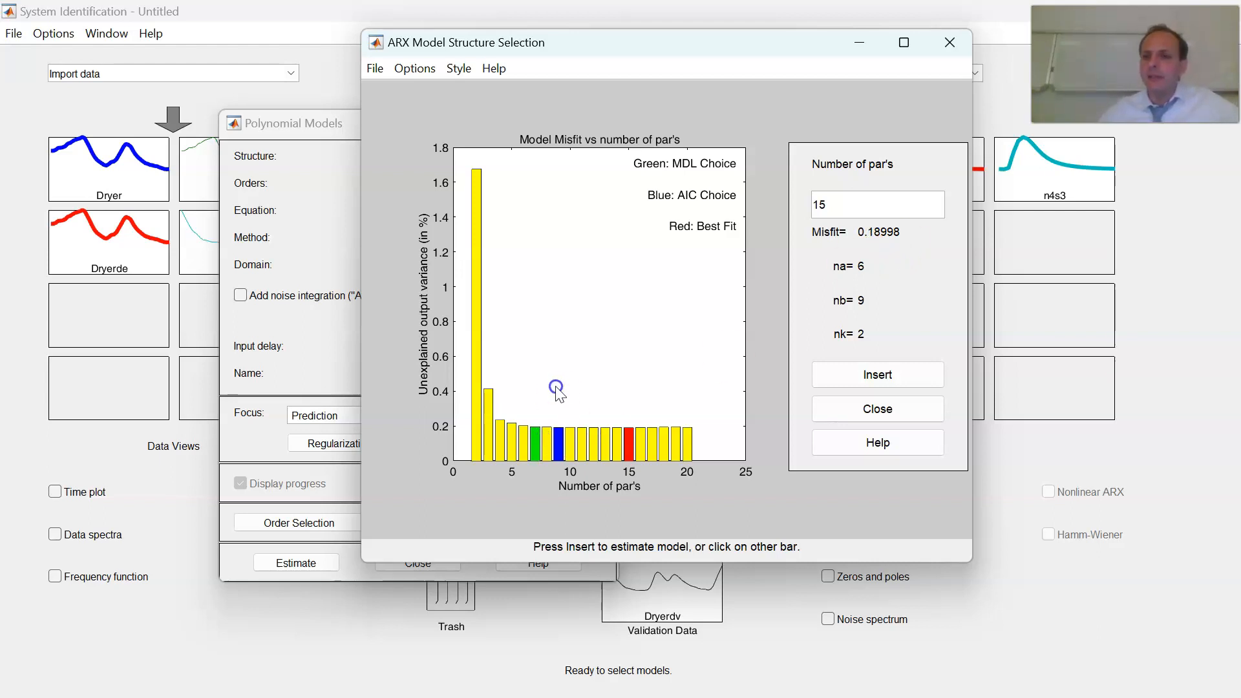
{"action": "left_click", "coordinate": [537, 436]}
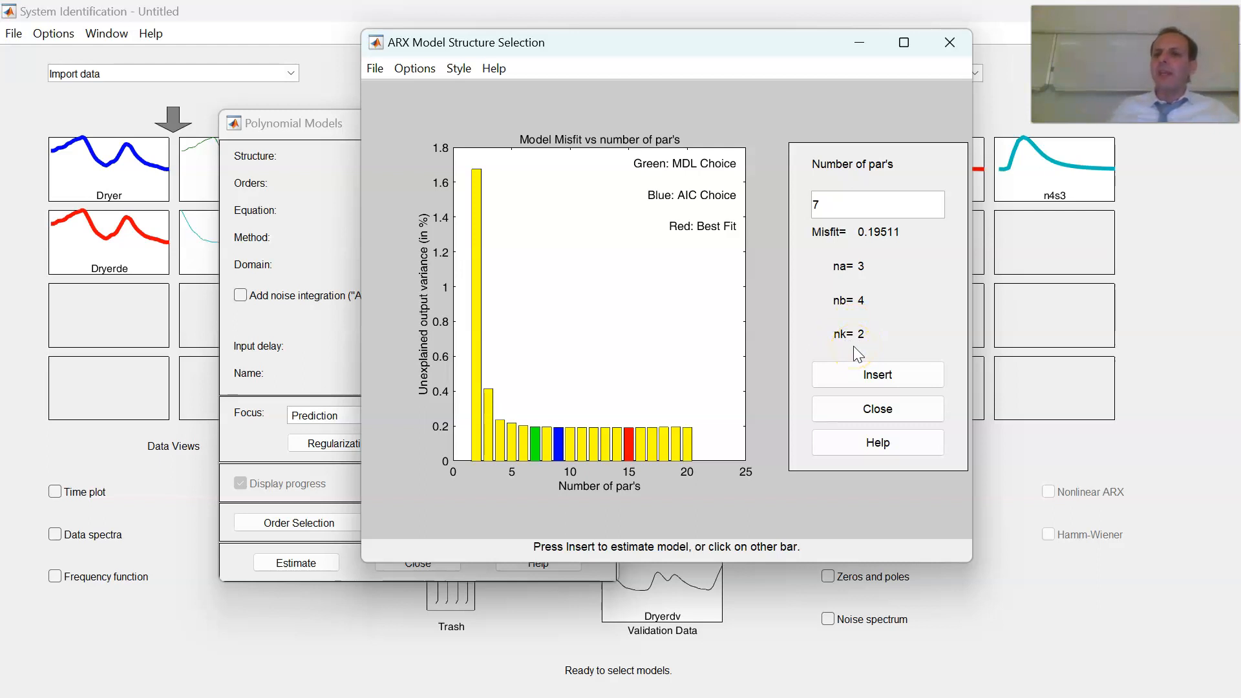
{"action": "left_click", "coordinate": [839, 302]}
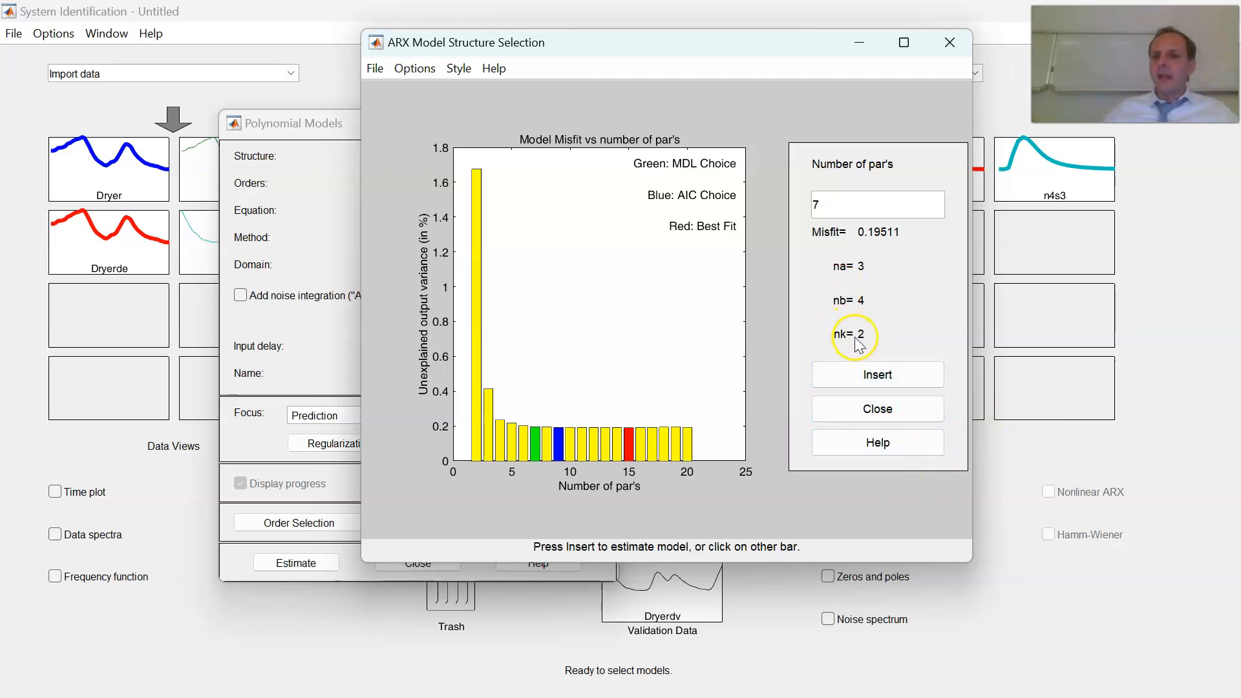
{"action": "left_click", "coordinate": [898, 409]}
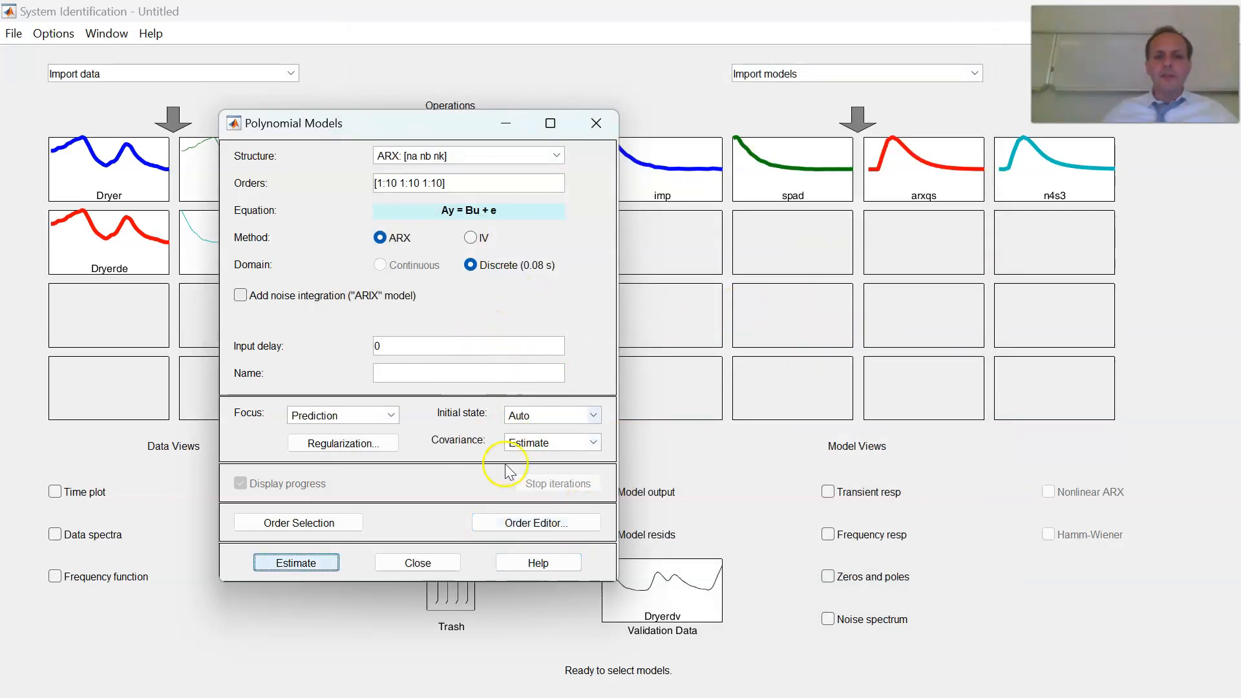
{"action": "left_click", "coordinate": [452, 560]}
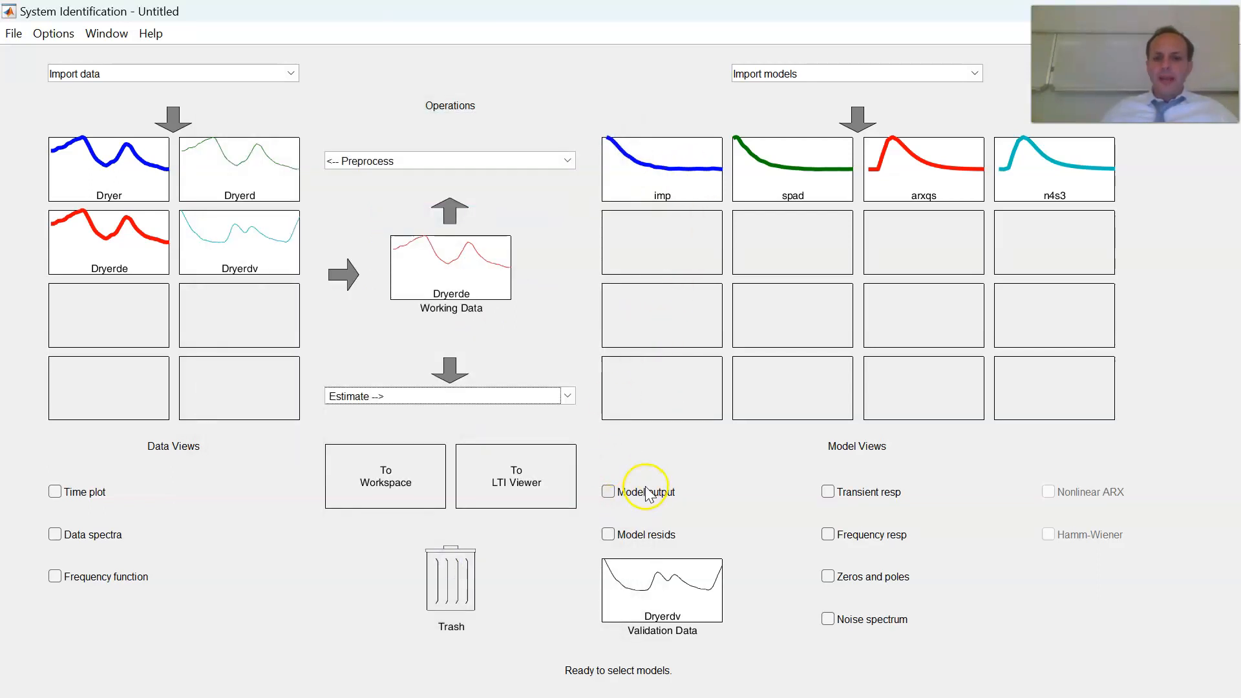
Deactivate the spad, arxqs and n4s3 models so that only imp is plotted, and enable the model output view.
{"action": "left_click", "coordinate": [788, 170]}
{"action": "left_click", "coordinate": [895, 177]}
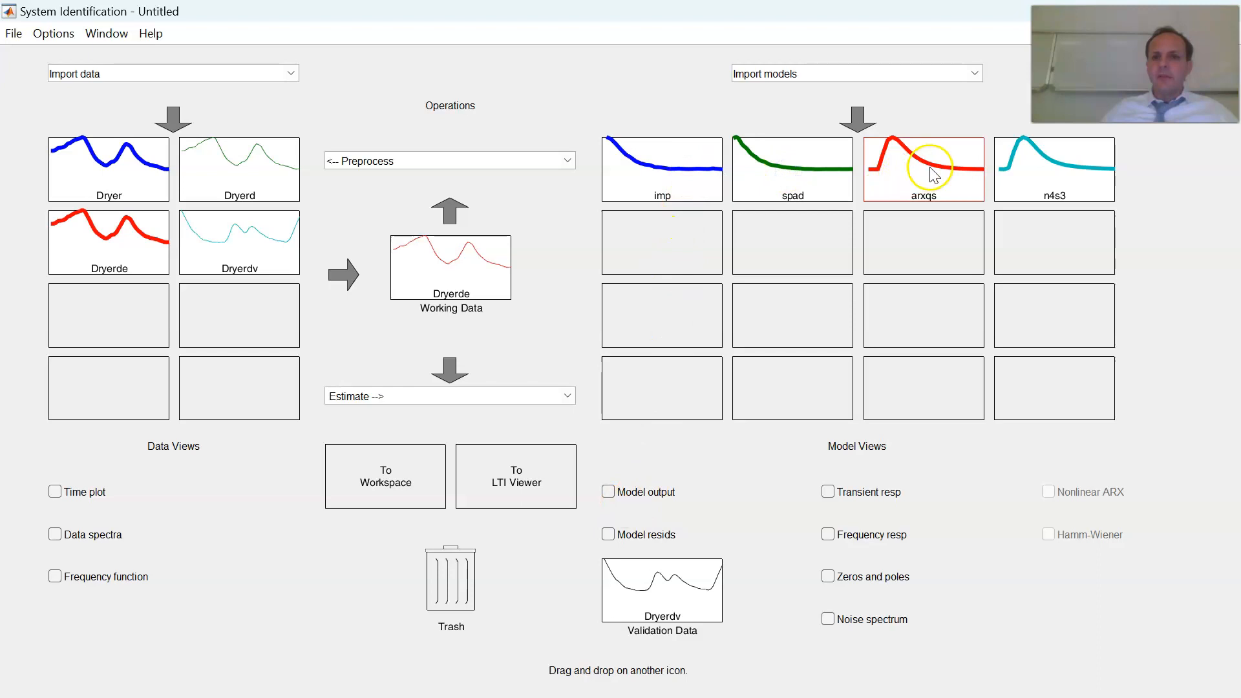
{"action": "left_click_drag", "start_coordinate": [931, 168], "coordinate": [928, 169]}
{"action": "left_click_drag", "start_coordinate": [799, 180], "coordinate": [917, 179]}
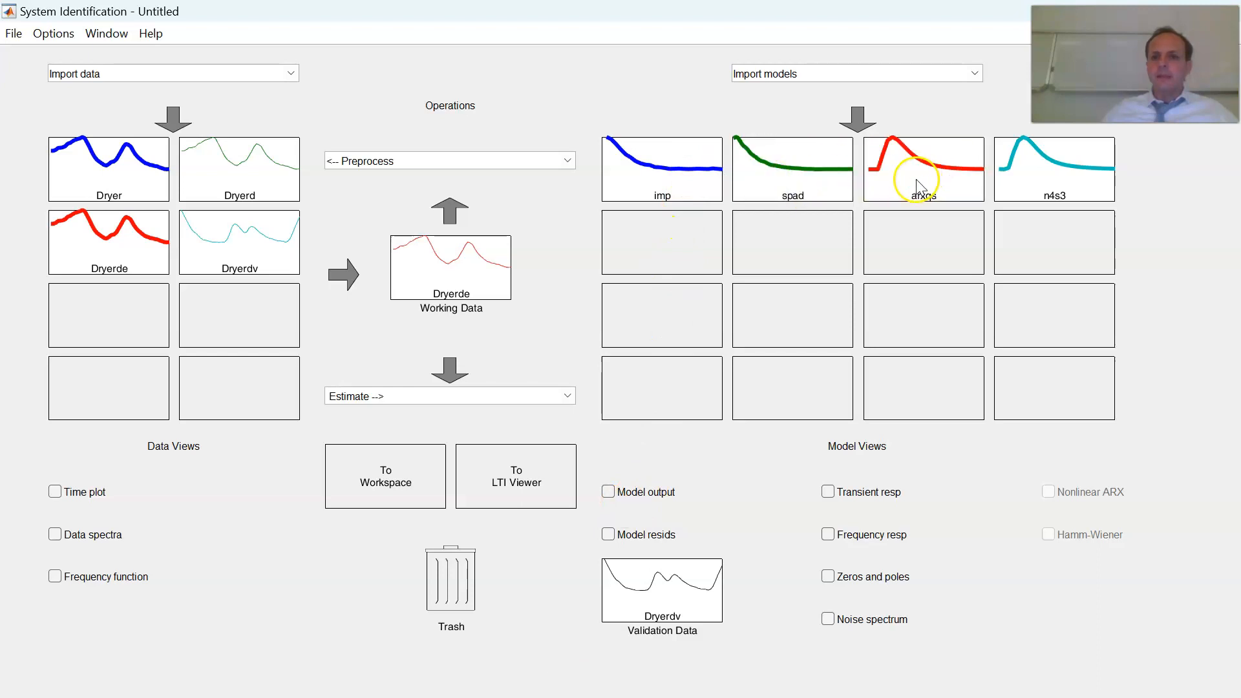
{"action": "left_click", "coordinate": [935, 168]}
{"action": "left_click", "coordinate": [1078, 177]}
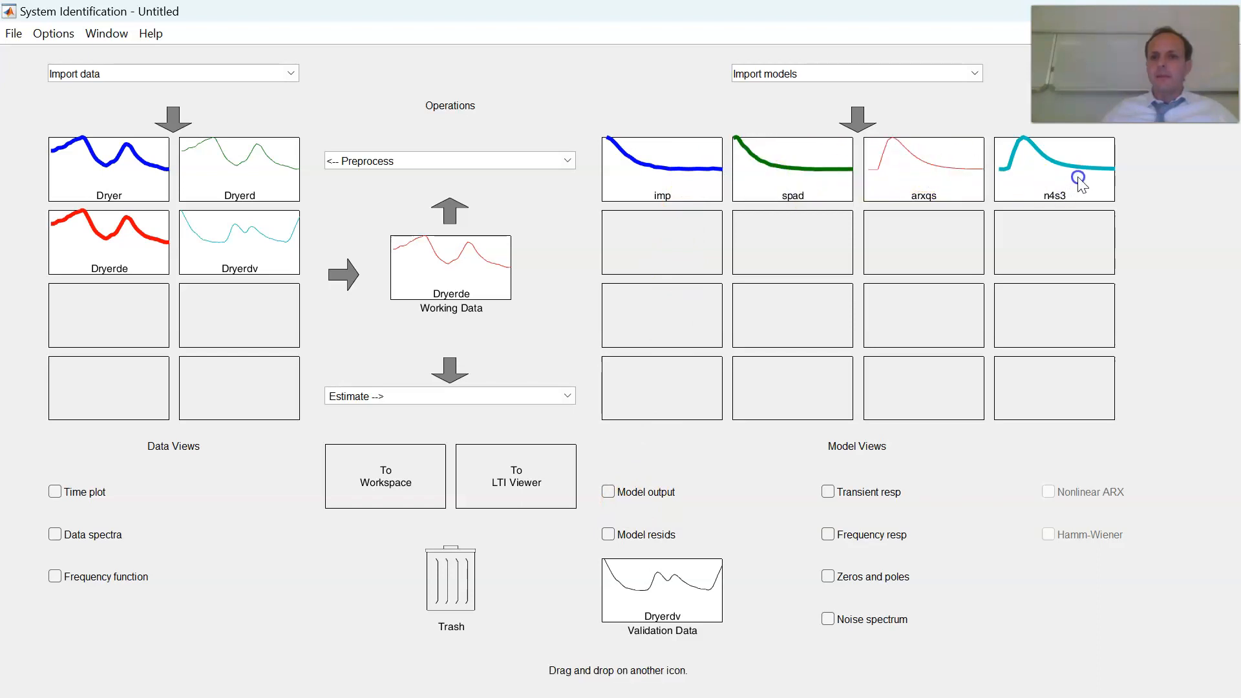
{"action": "left_click", "coordinate": [800, 172]}
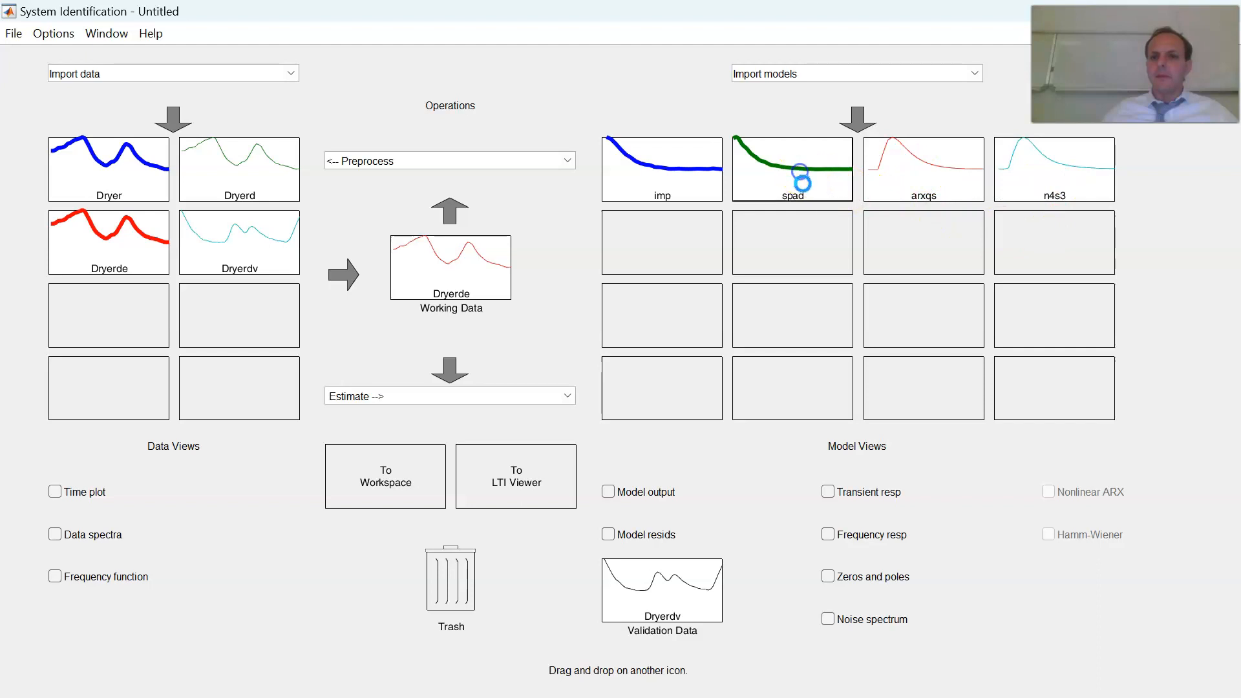
{"action": "left_click", "coordinate": [650, 498]}
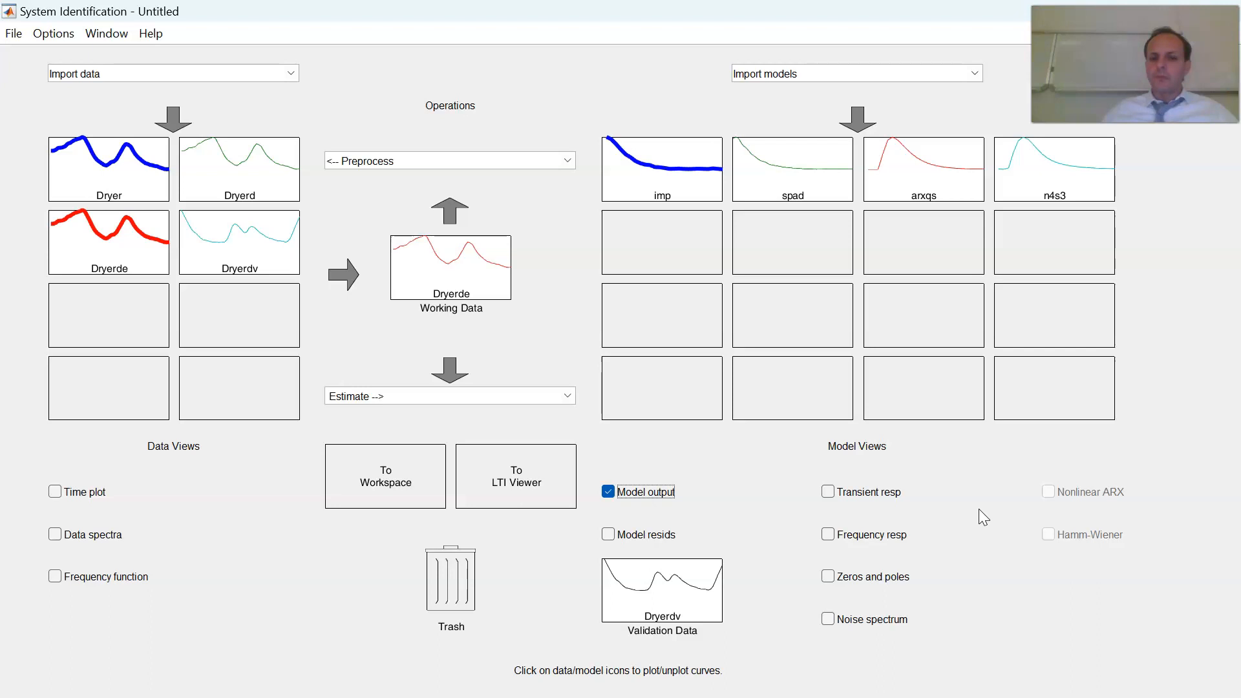
Enable the transient response view, reactivate the spad model, and bring up and close the model output plot.
{"action": "left_click", "coordinate": [874, 495]}
{"action": "left_click", "coordinate": [801, 169]}
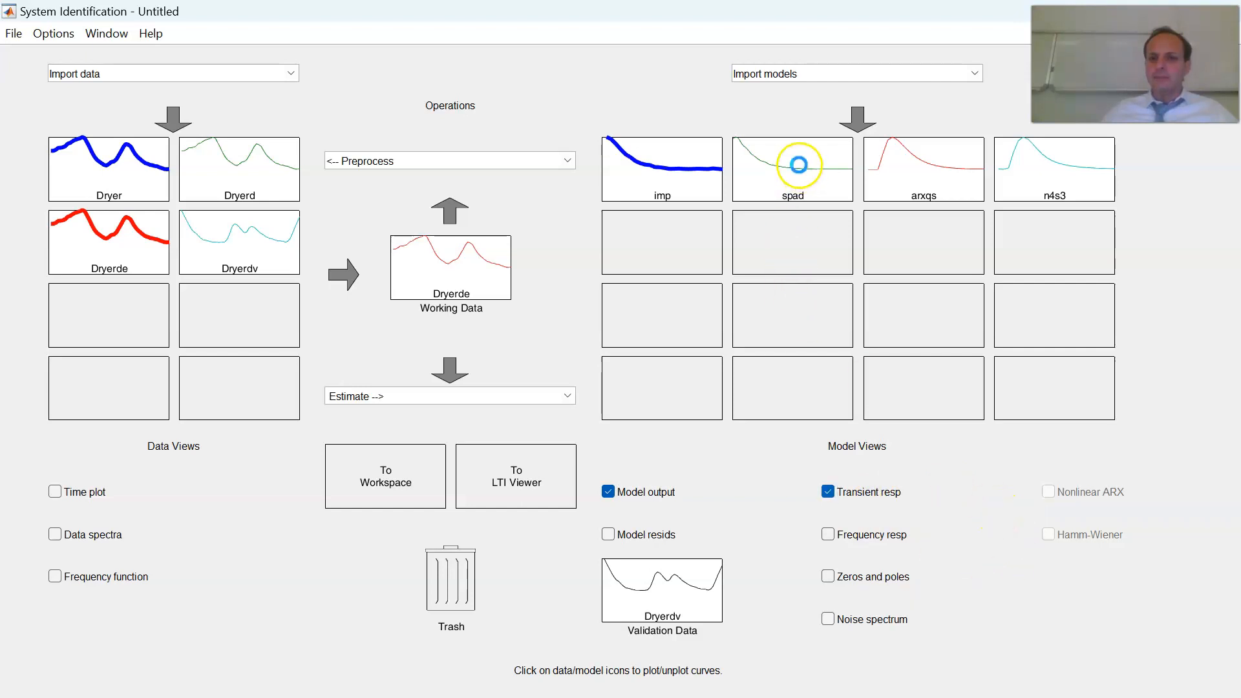
{"action": "left_click_drag", "start_coordinate": [1164, 64], "coordinate": [1037, 69]}
{"action": "left_click", "coordinate": [1135, 12]}
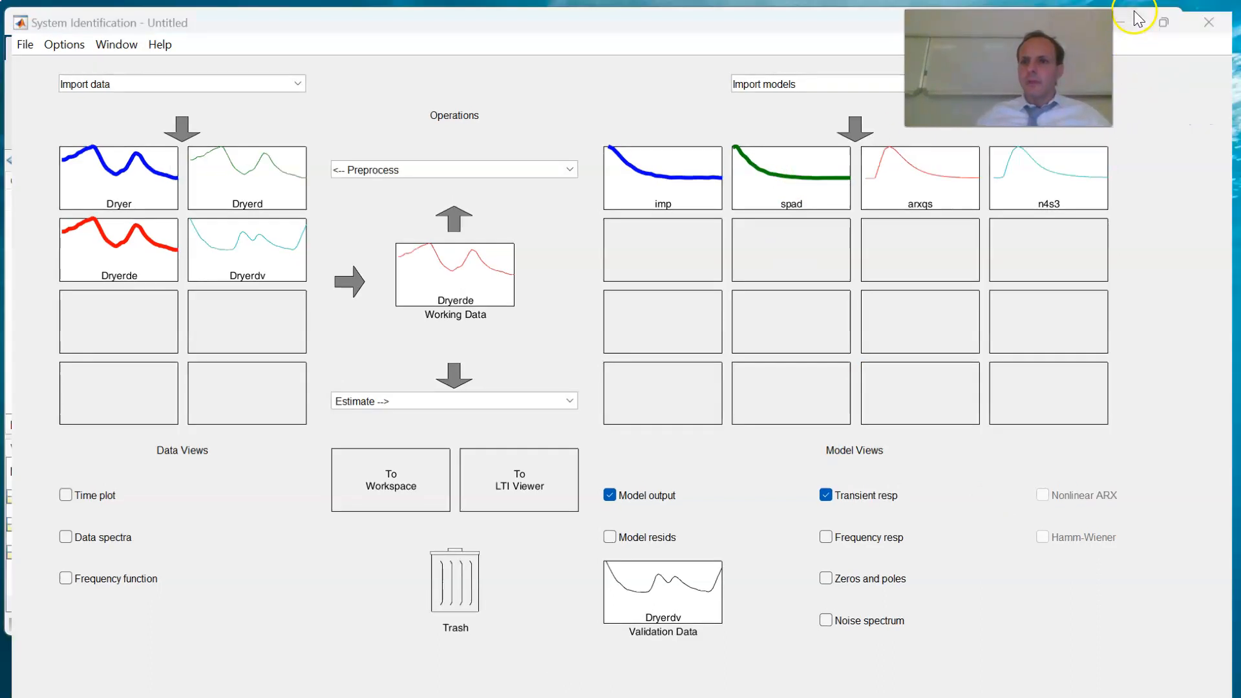
{"action": "mouse_move", "coordinate": [776, 688]}
{"action": "left_click", "coordinate": [877, 589]}
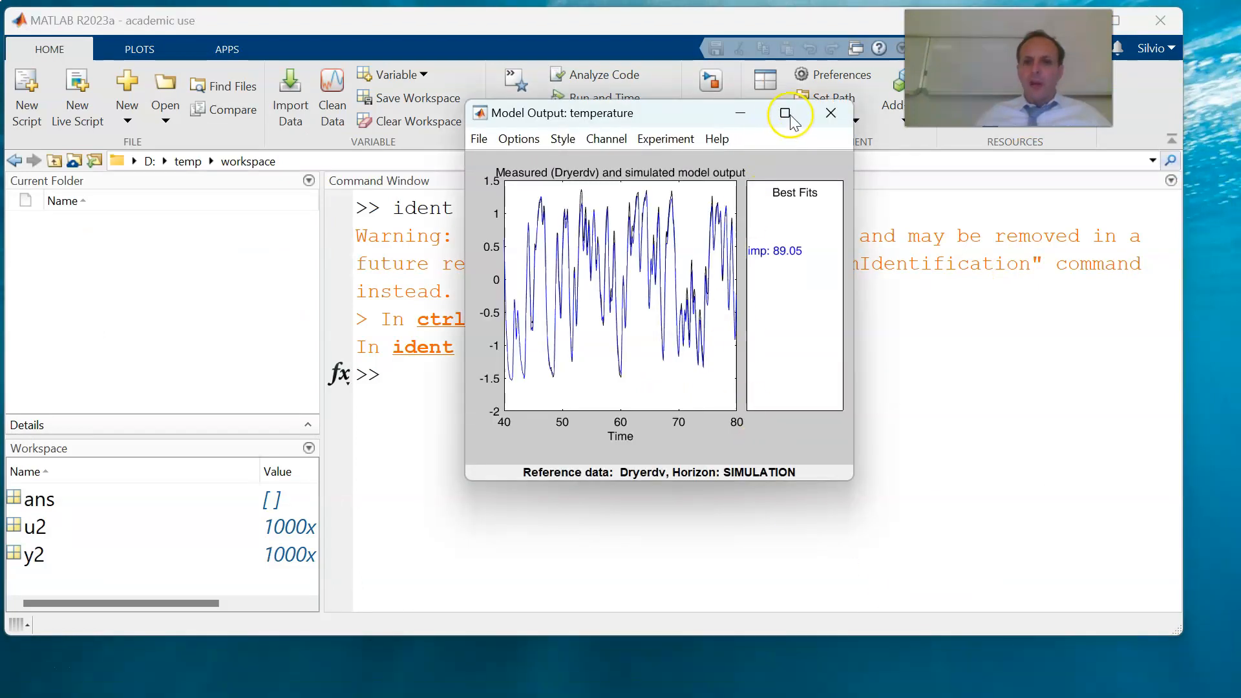
{"action": "left_click", "coordinate": [831, 112]}
Examine the start of the step response in the enlarged transient response plot, close it and return to the System Identification window.
{"action": "mouse_move", "coordinate": [768, 688]}
{"action": "left_click", "coordinate": [975, 589]}
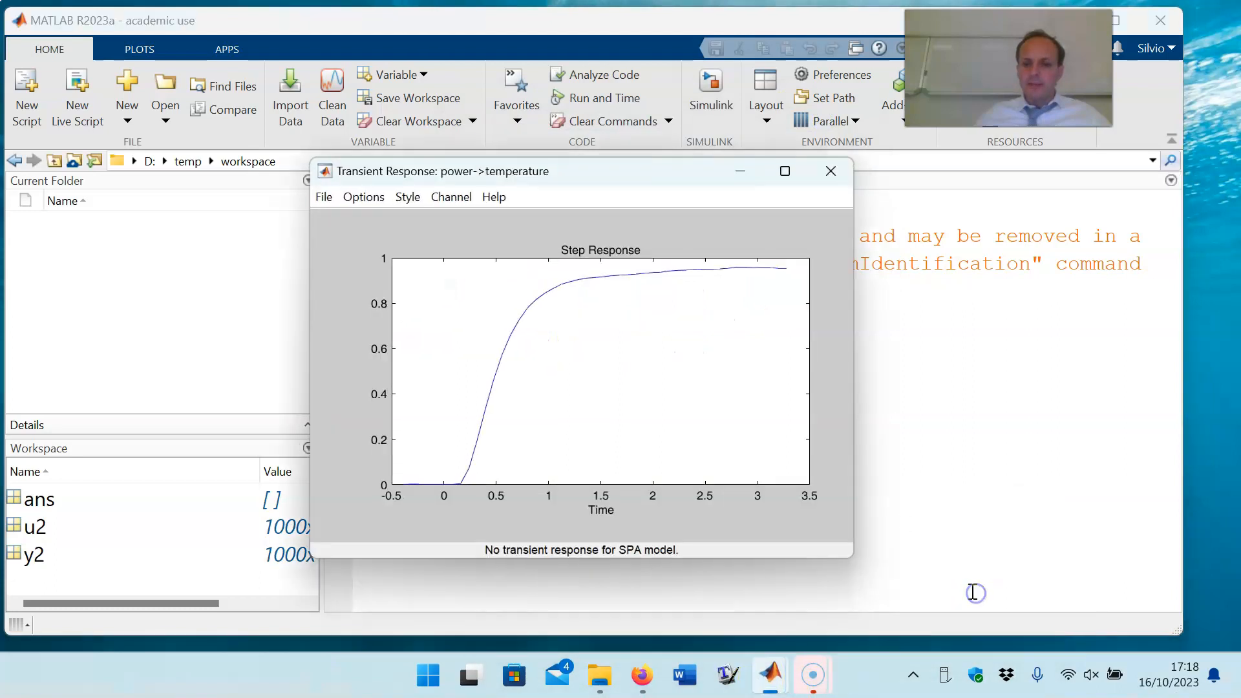
{"action": "left_click", "coordinate": [785, 171]}
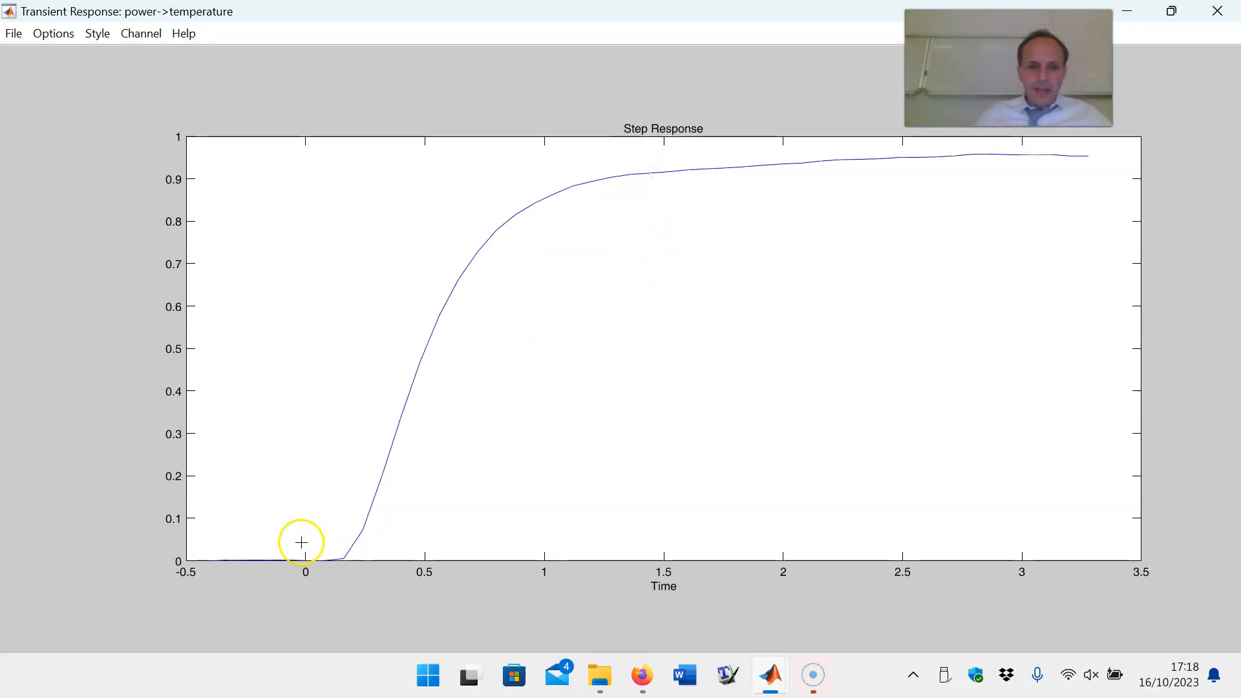
{"action": "left_click_drag", "start_coordinate": [377, 585], "coordinate": [377, 583]}
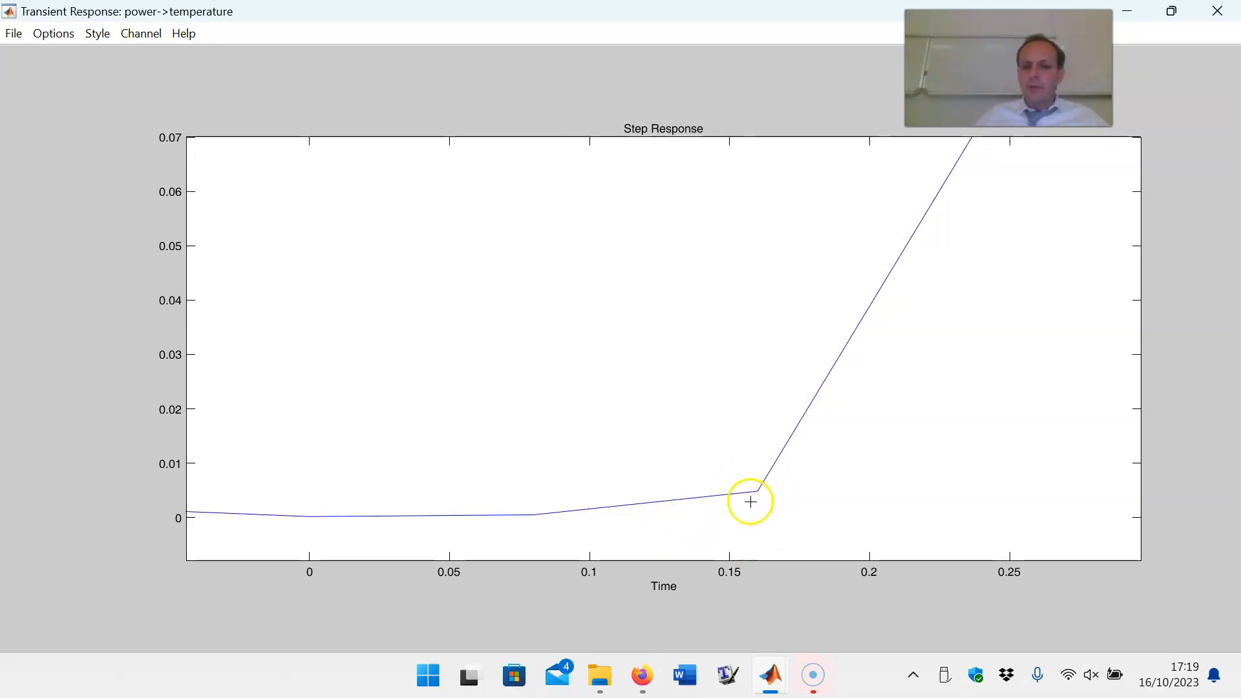
{"action": "left_click", "coordinate": [1237, 11]}
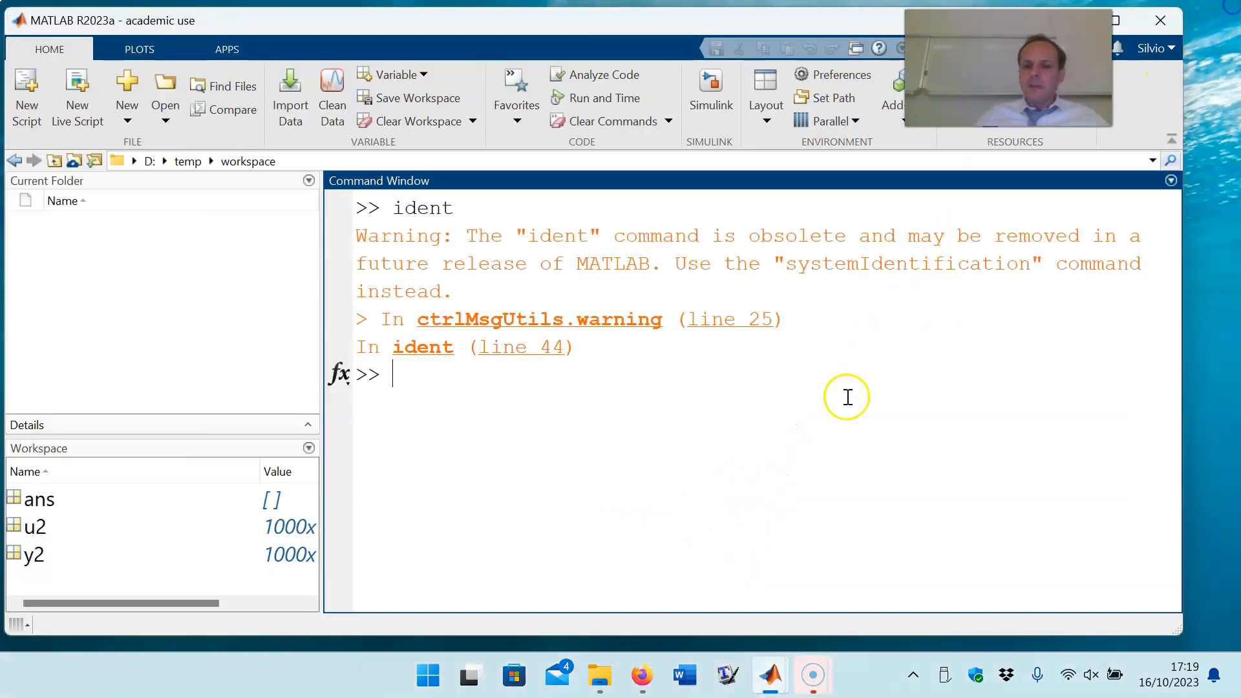
{"action": "mouse_move", "coordinate": [776, 678]}
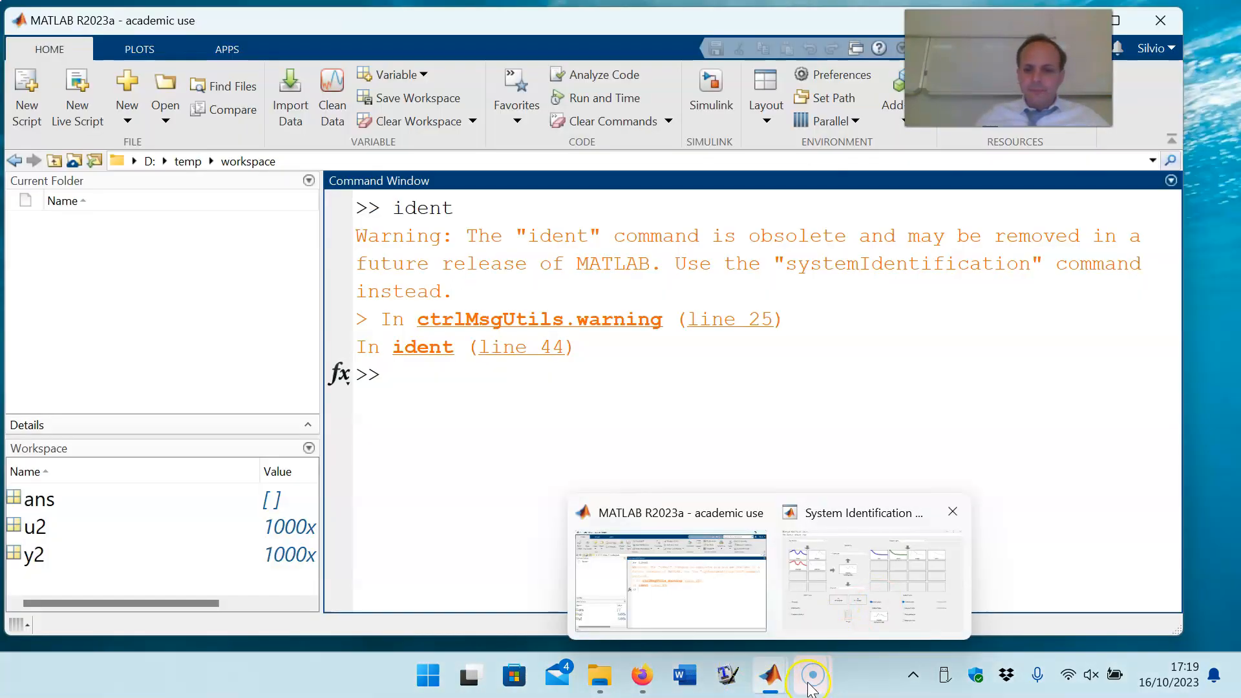
{"action": "left_click", "coordinate": [875, 577]}
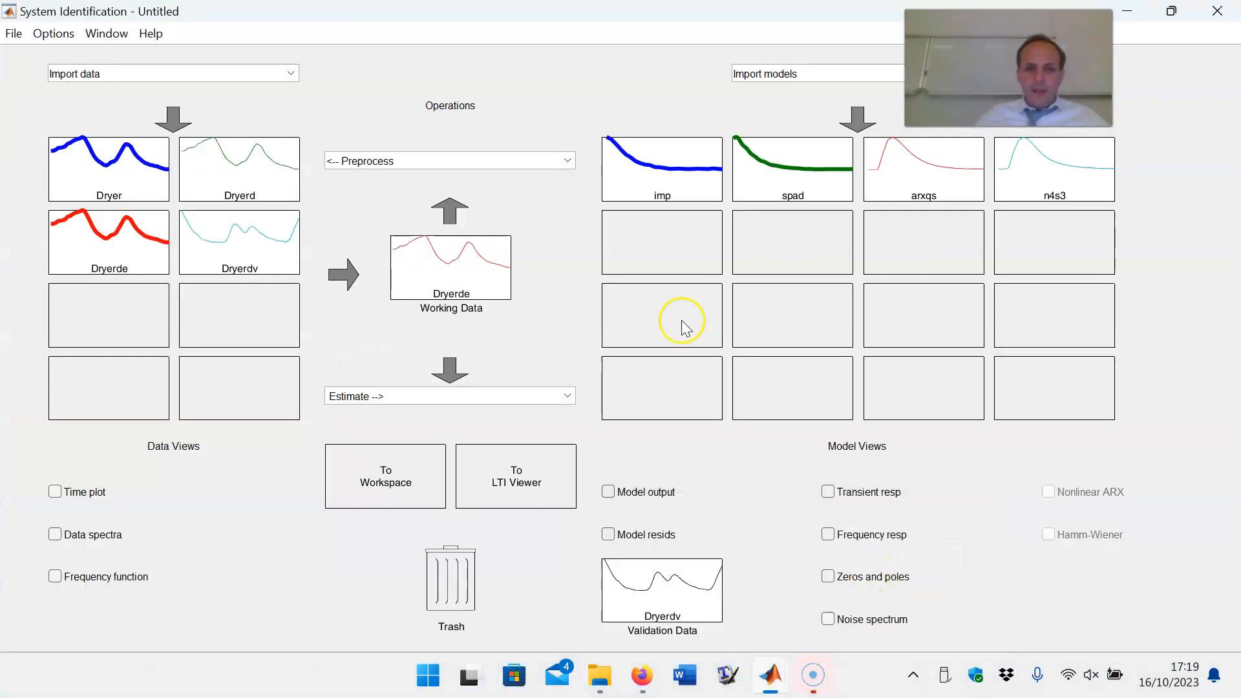
{"action": "left_click", "coordinate": [1131, 13]}
{"action": "left_click", "coordinate": [532, 377]}
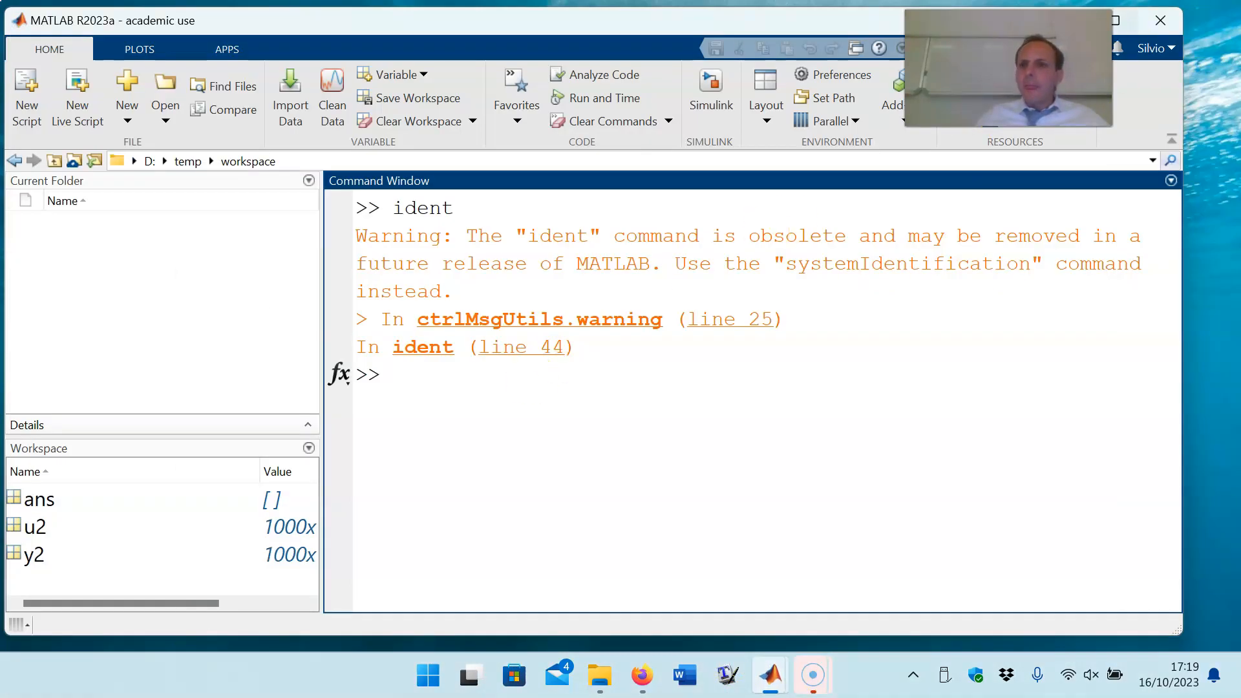
{"action": "left_click", "coordinate": [1080, 26]}
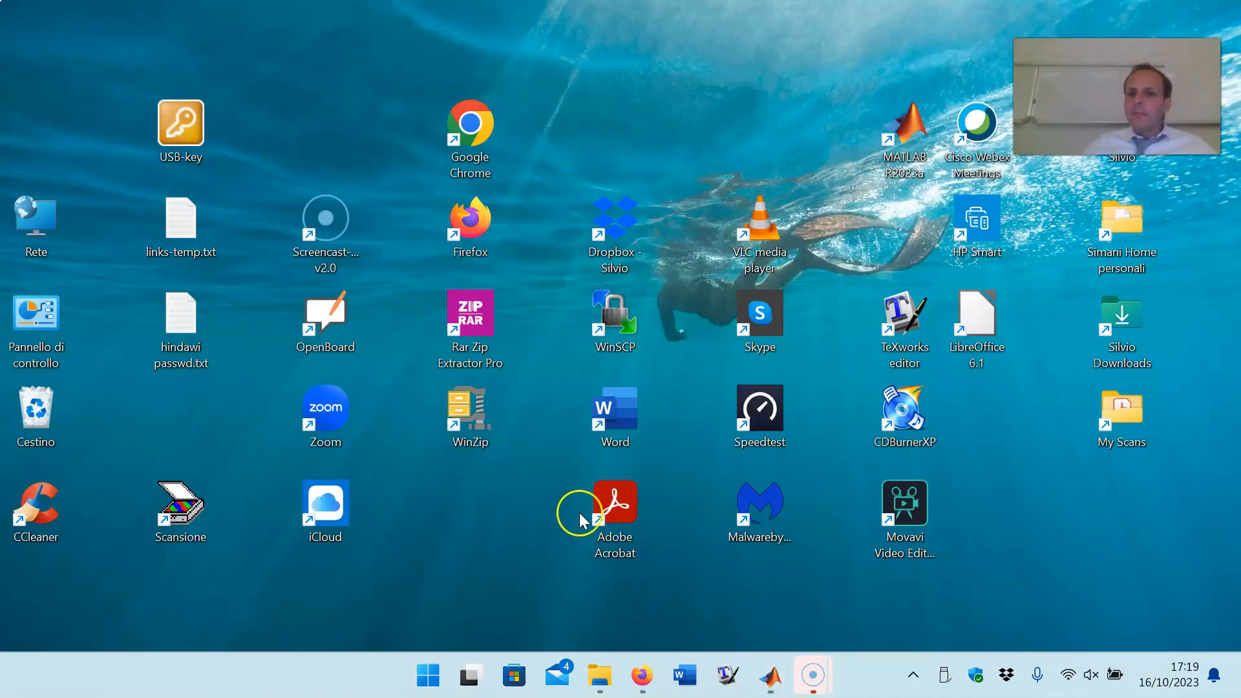
{"action": "mouse_move", "coordinate": [815, 686]}
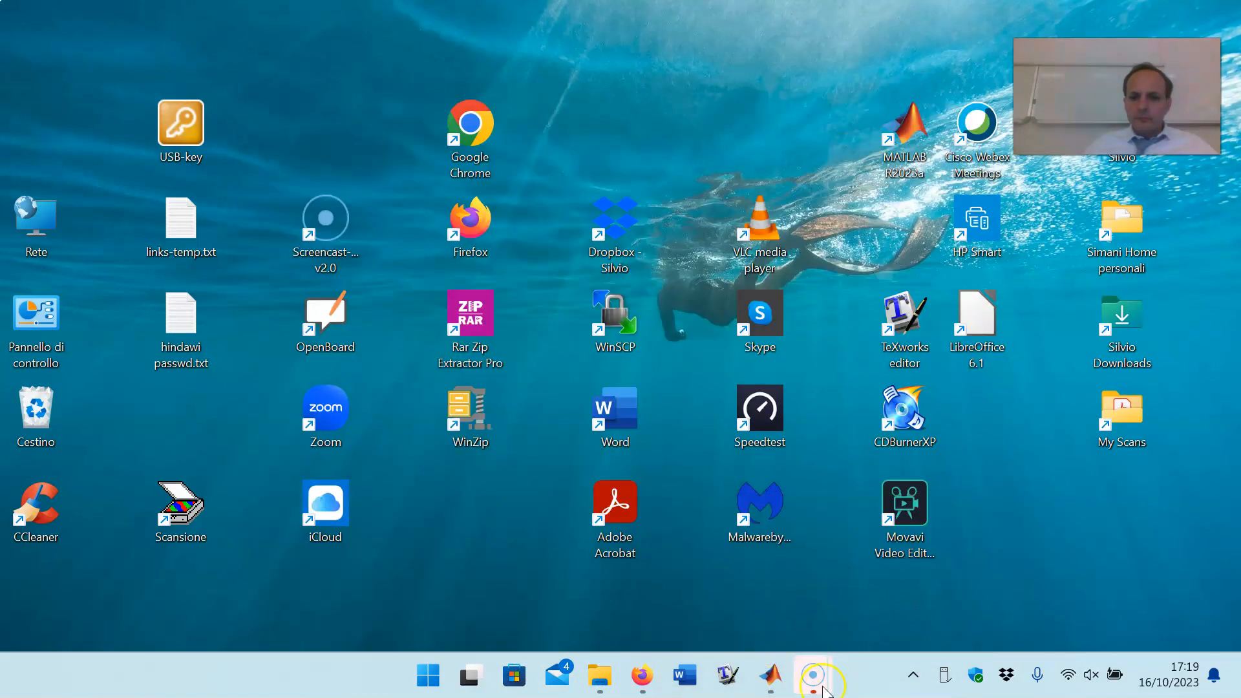
{"action": "left_click", "coordinate": [814, 683]}
{"action": "left_click", "coordinate": [890, 600]}
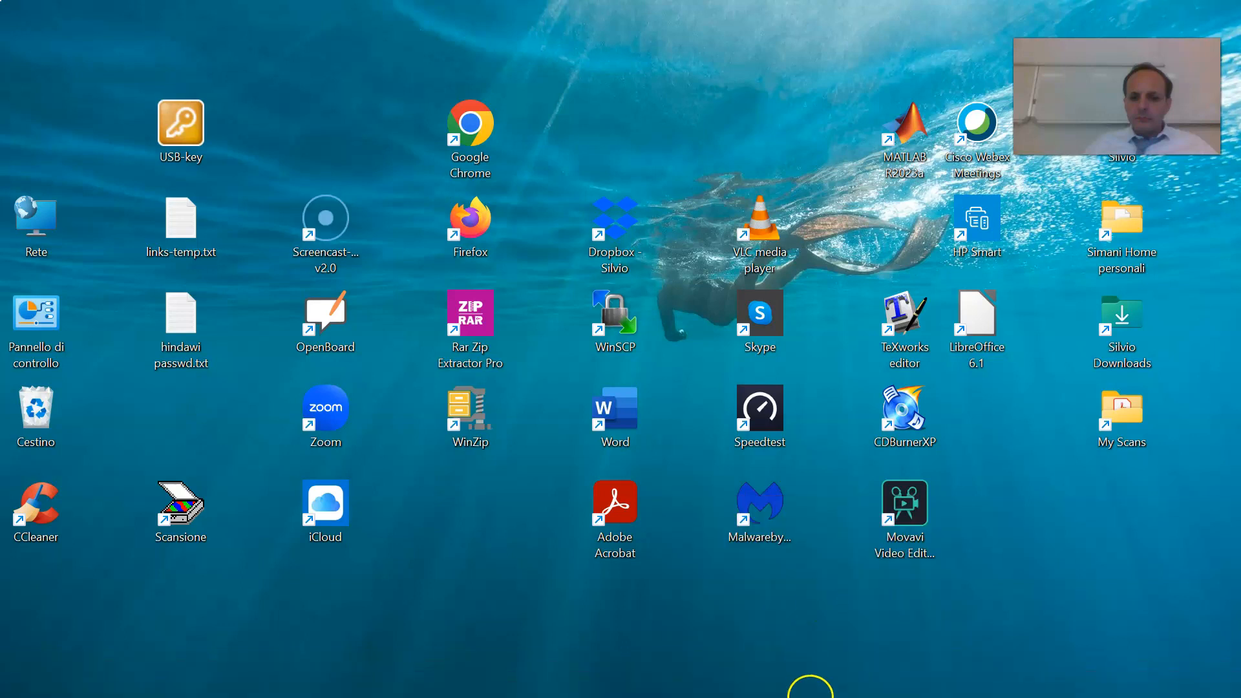
{"action": "mouse_move", "coordinate": [831, 680]}
{"action": "left_click", "coordinate": [801, 656]}
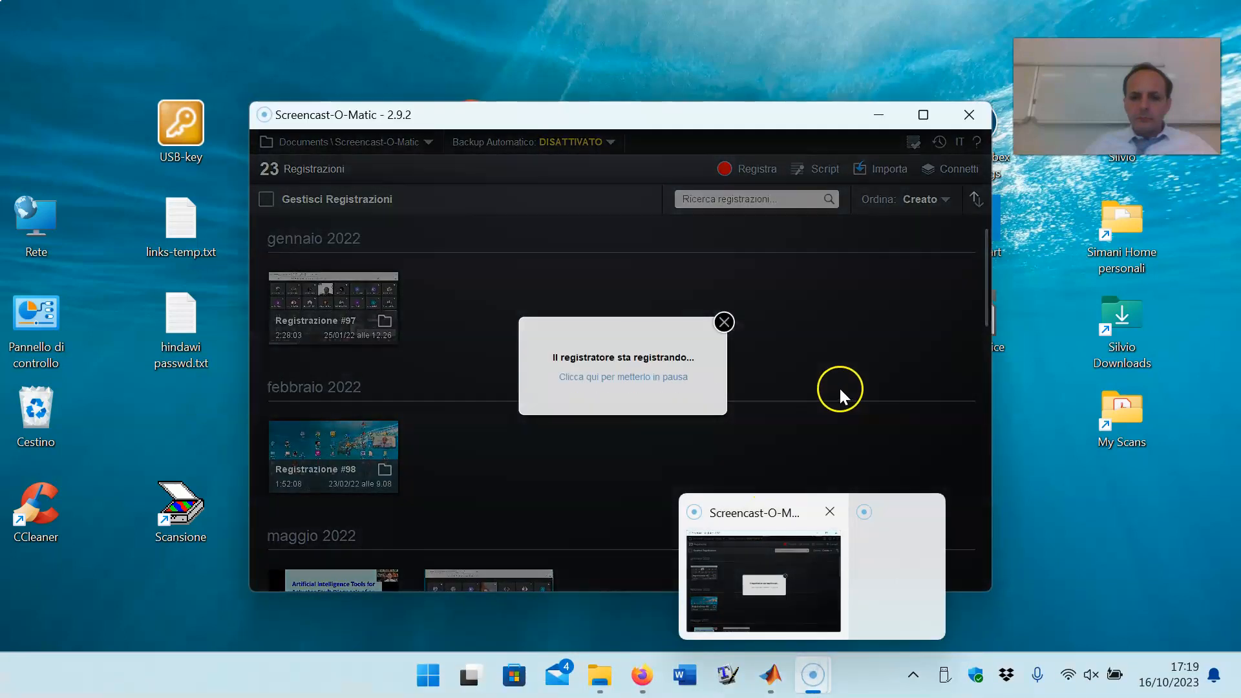
{"action": "left_click", "coordinate": [898, 126]}
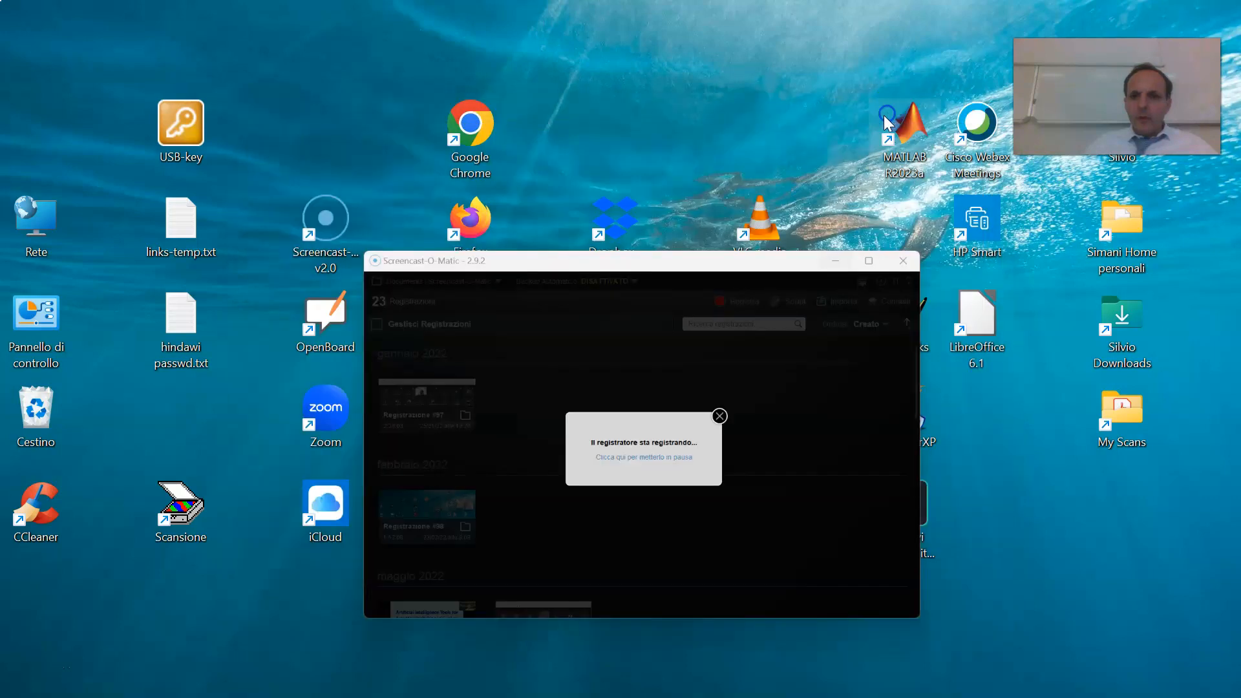
{"action": "mouse_move", "coordinate": [766, 680]}
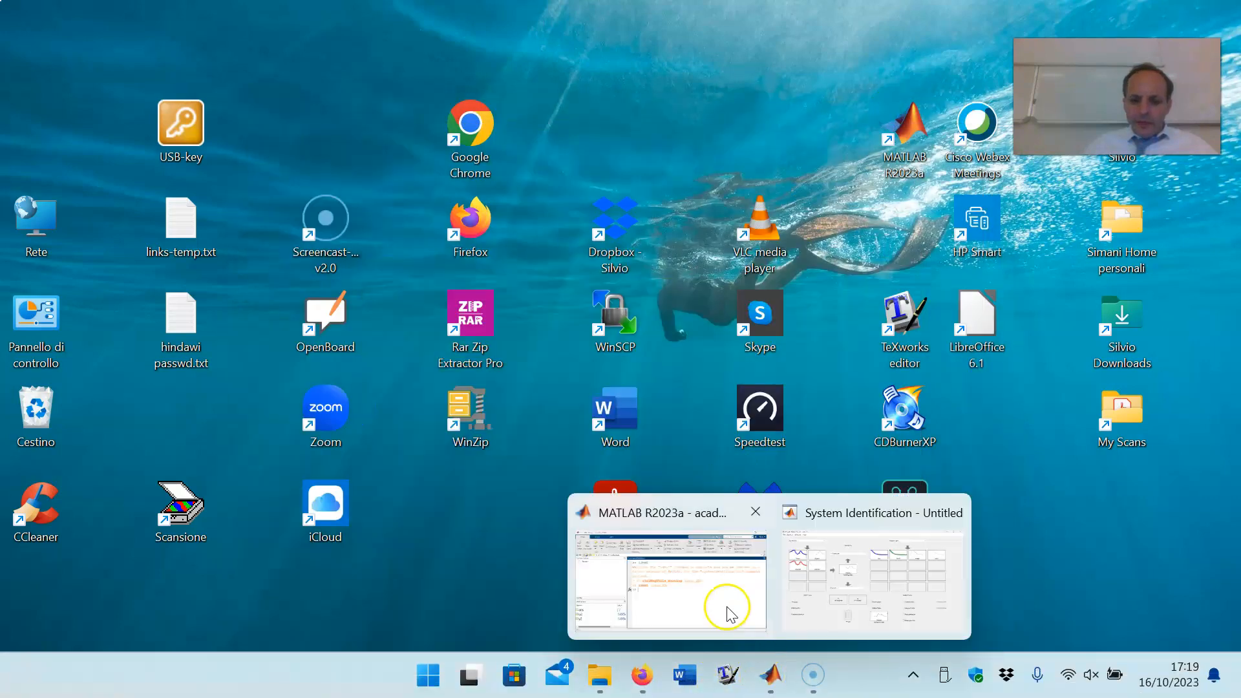
{"action": "mouse_move", "coordinate": [841, 600]}
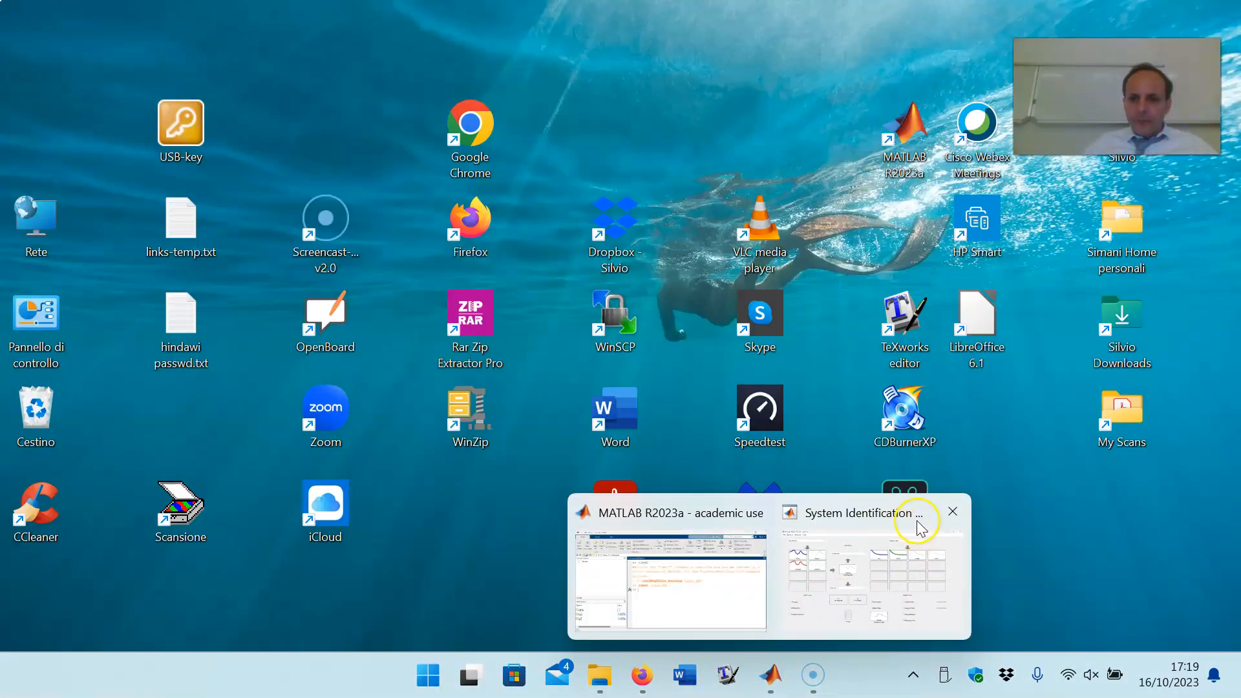
{"action": "left_click", "coordinate": [916, 522]}
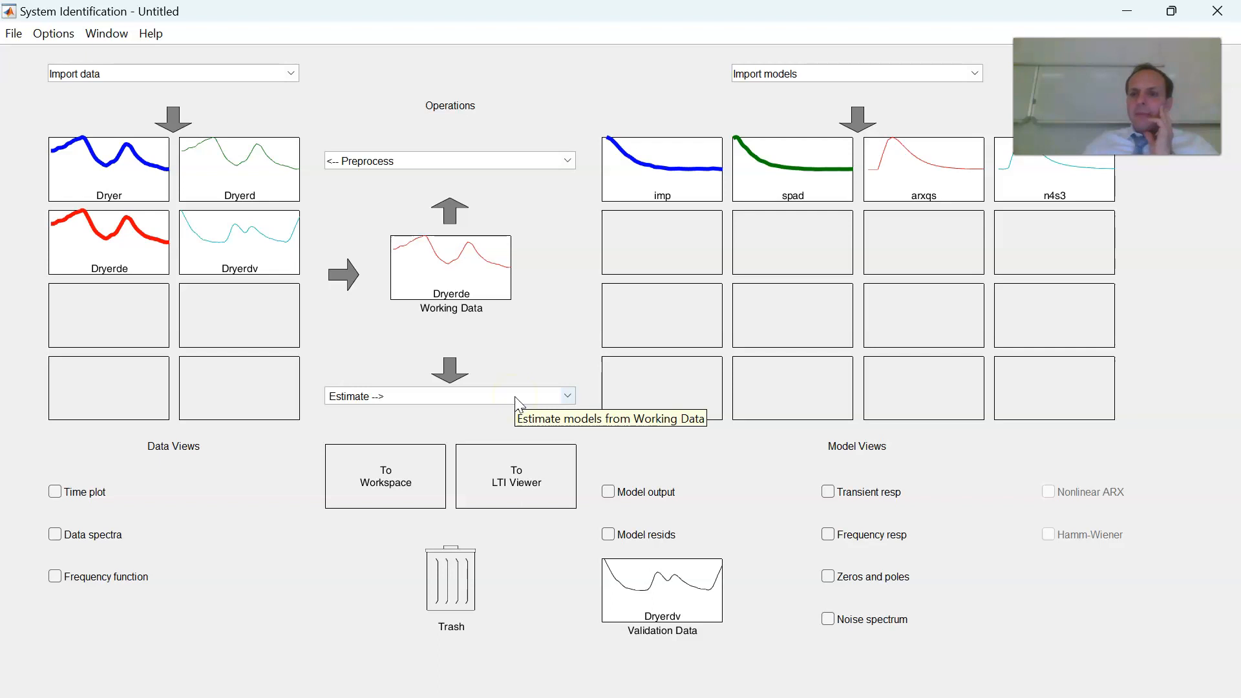
{"action": "left_click_drag", "start_coordinate": [1118, 97], "coordinate": [1136, 61]}
{"action": "left_click", "coordinate": [1164, 304]}
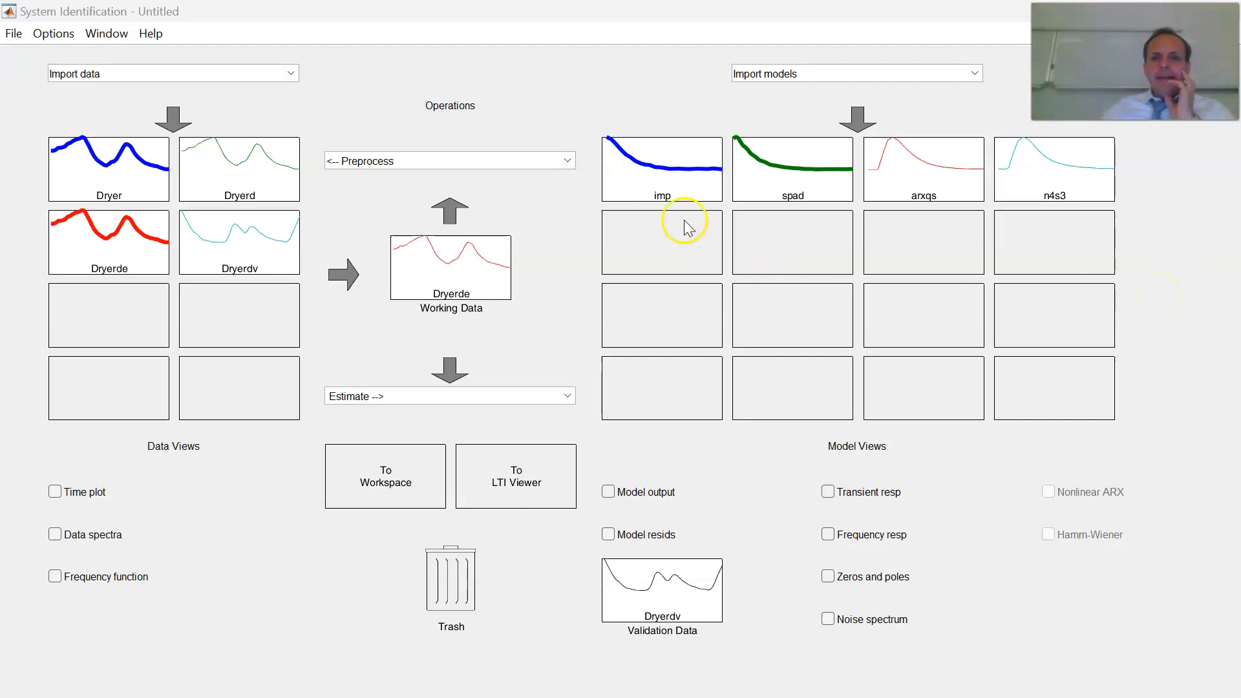
Deactivate the imp model and display the frequency response of the spad model.
{"action": "left_click", "coordinate": [690, 184]}
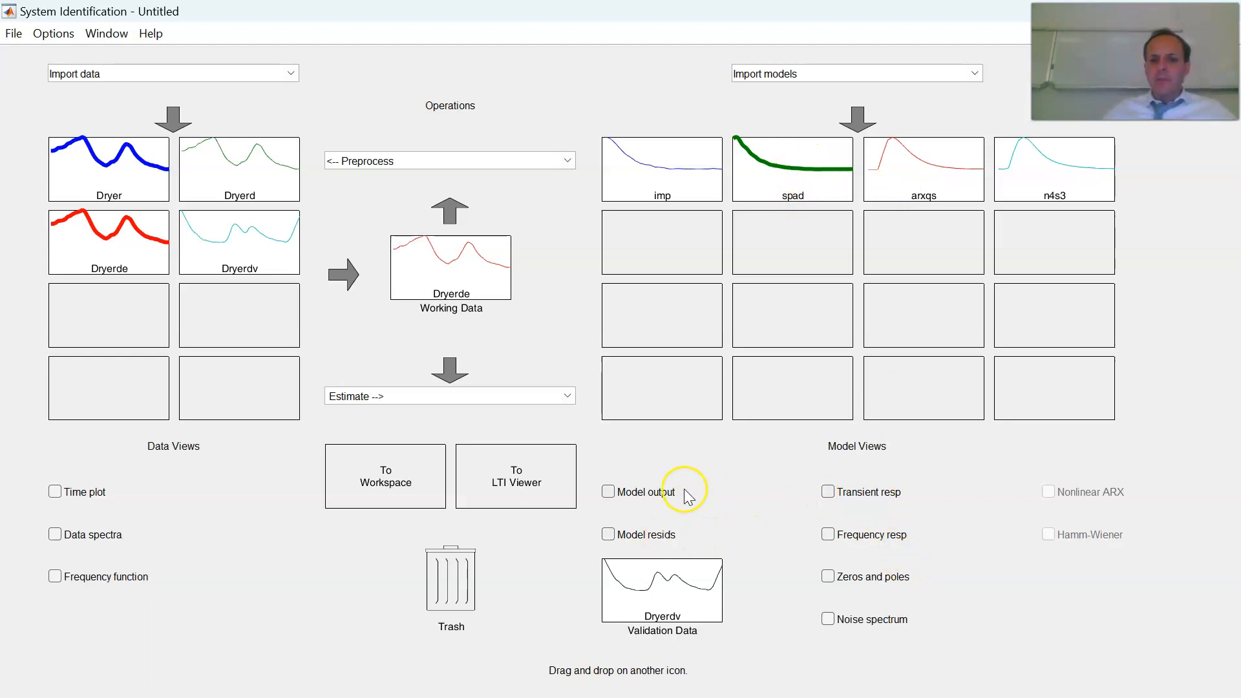
{"action": "left_click", "coordinate": [873, 545]}
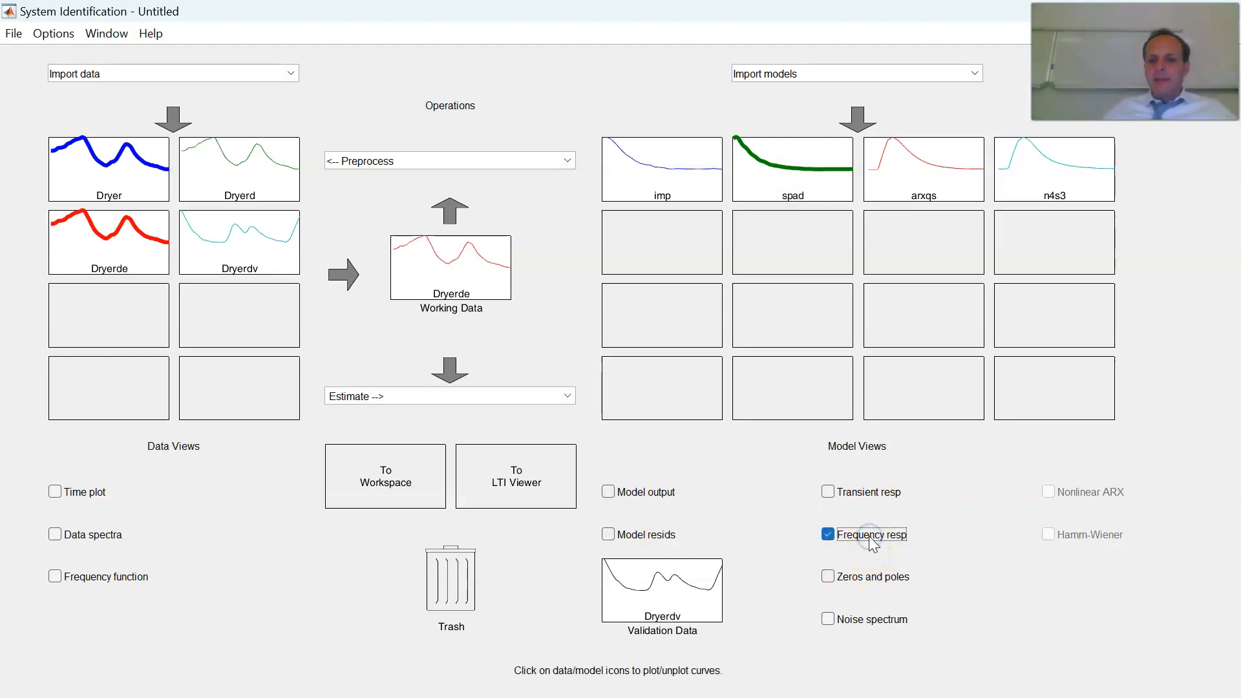
{"action": "mouse_move", "coordinate": [736, 689]}
{"action": "mouse_move", "coordinate": [786, 690]}
{"action": "left_click", "coordinate": [989, 615]}
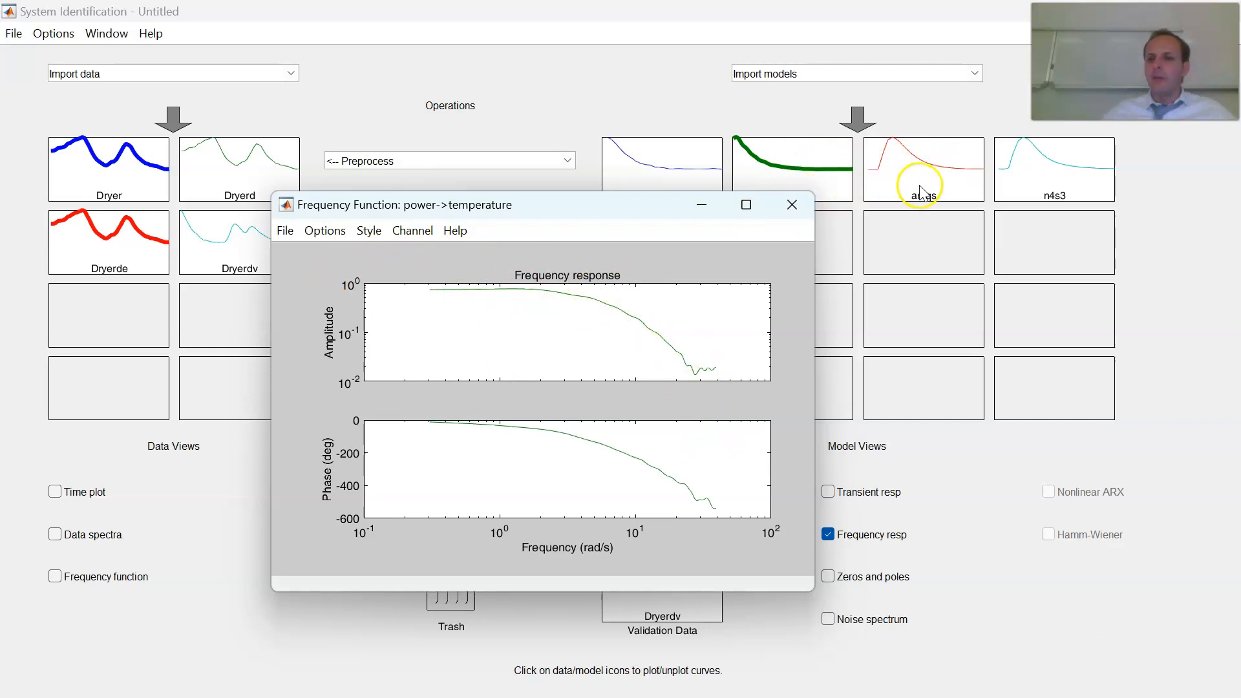
Add the arxqs and n4s3 models to the frequency response plot and compare their curves with spad.
{"action": "left_click", "coordinate": [923, 167]}
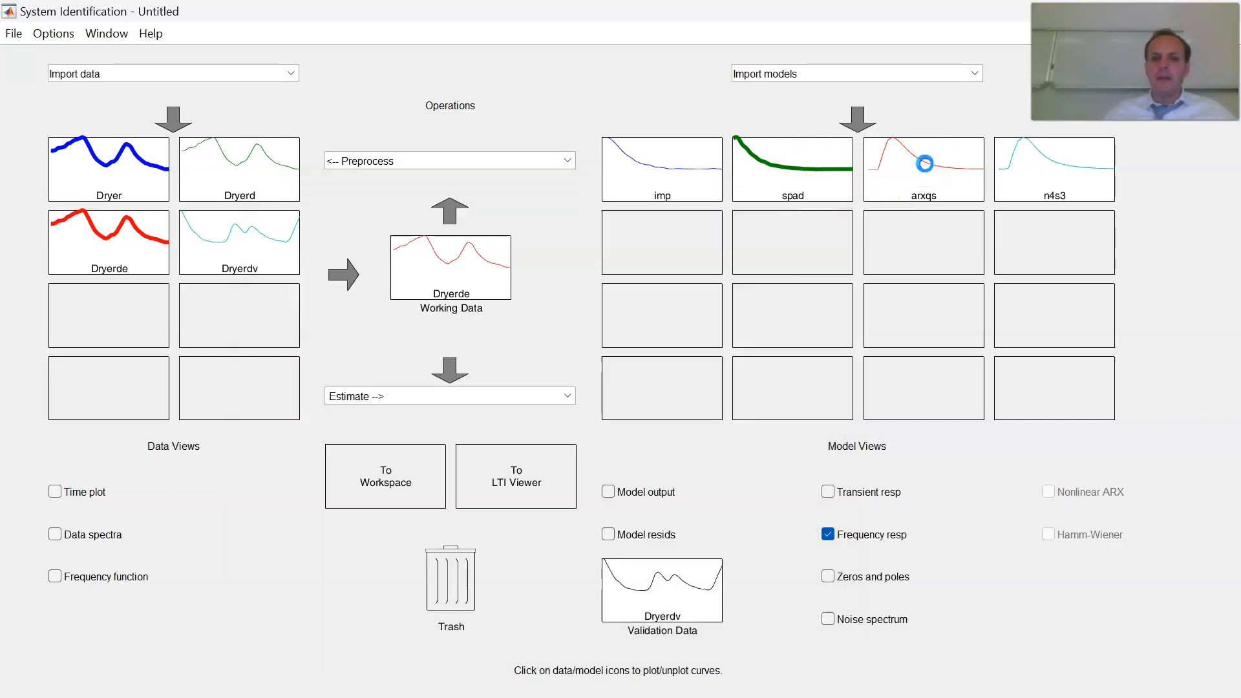
{"action": "left_click", "coordinate": [1059, 165]}
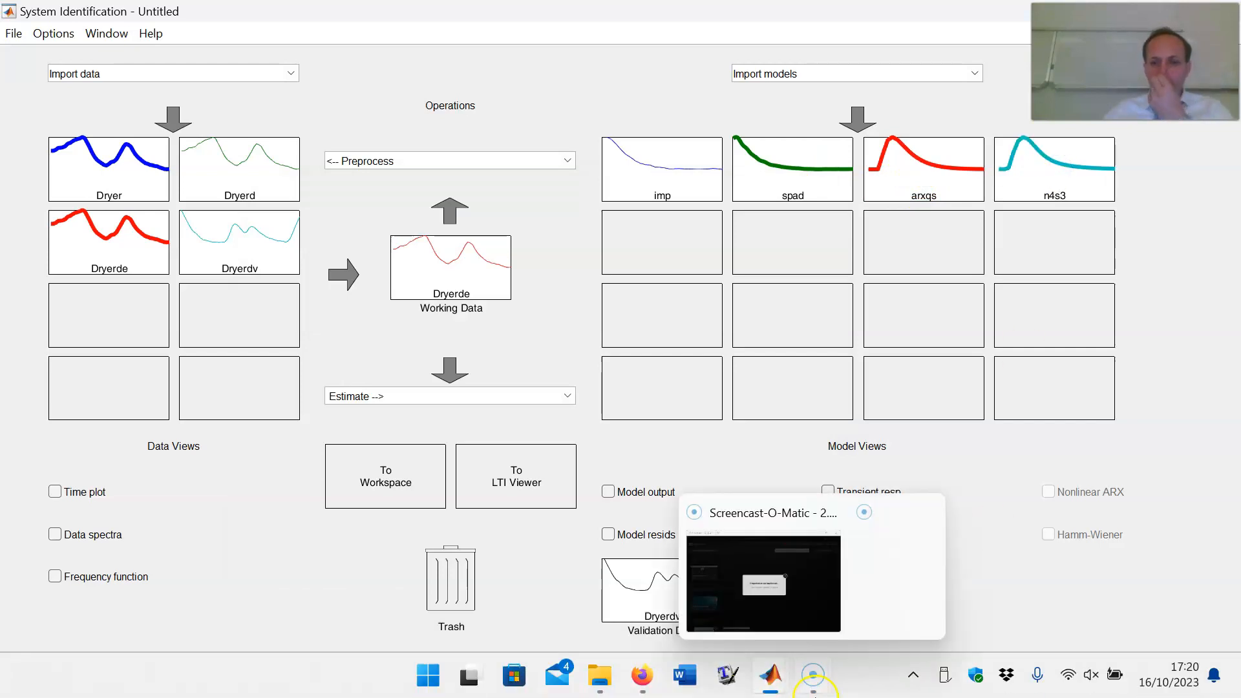
{"action": "mouse_move", "coordinate": [774, 690]}
{"action": "left_click", "coordinate": [937, 604]}
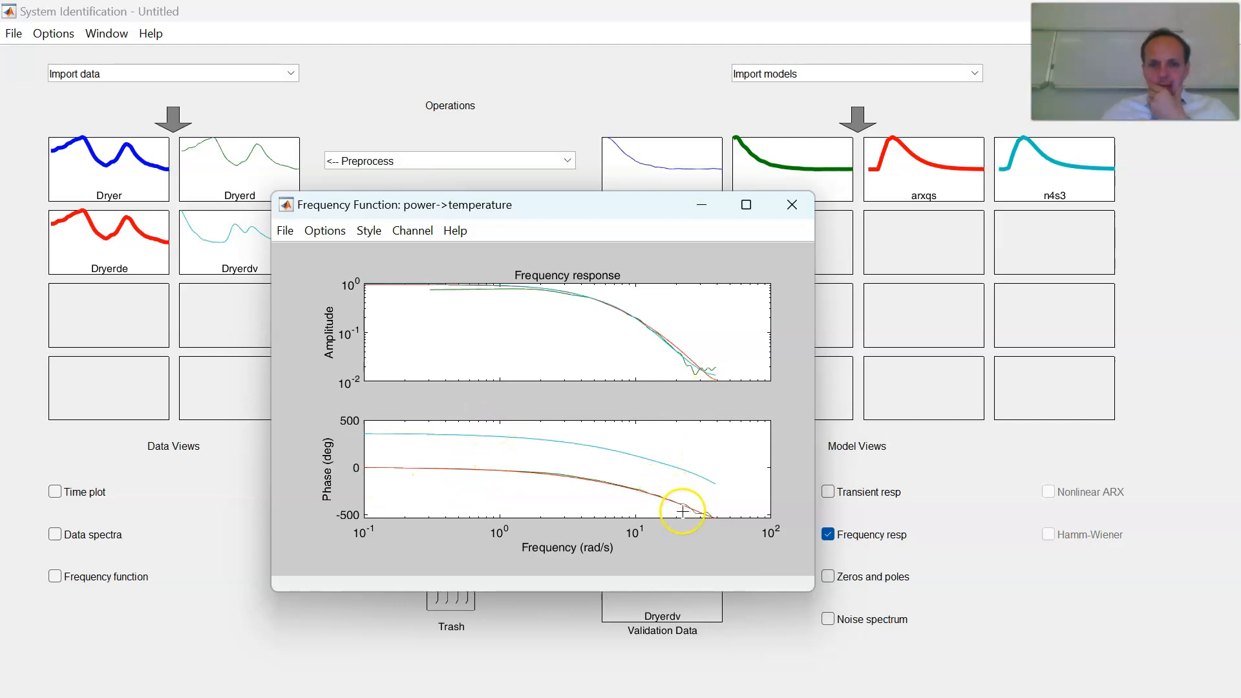
Remove n4s3 from the frequency response plot, compare the spad and arxqs curves, and close the plot.
{"action": "left_click", "coordinate": [1060, 181]}
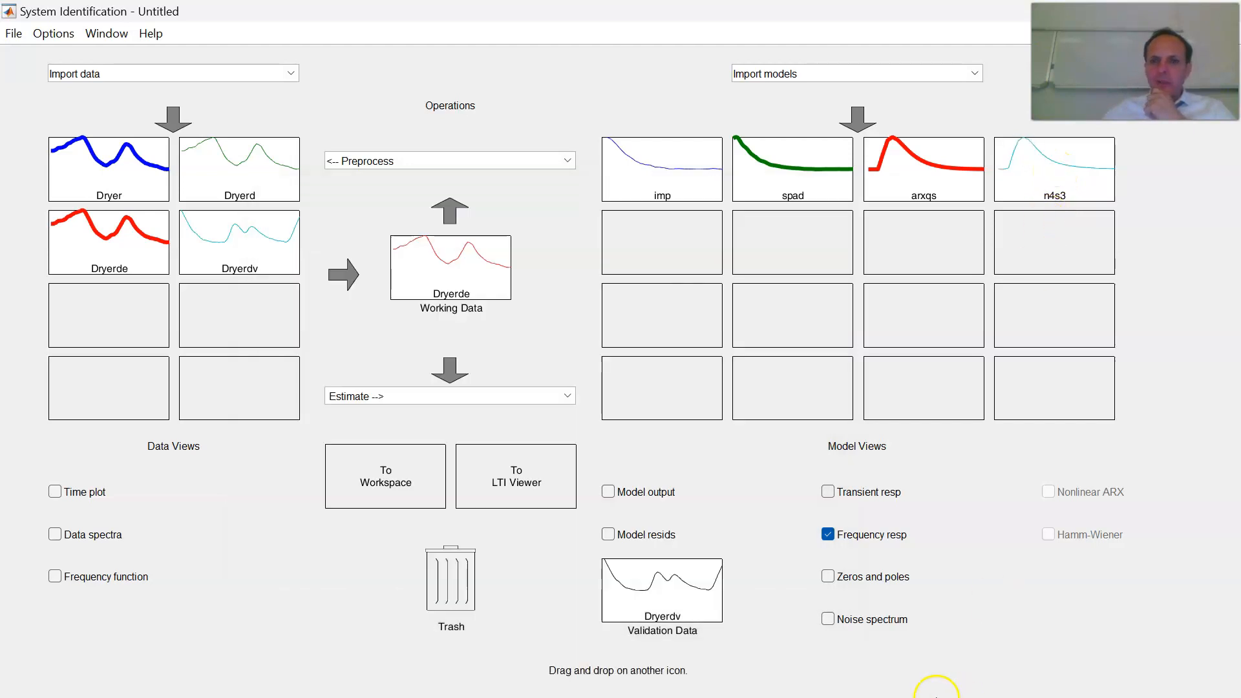
{"action": "mouse_move", "coordinate": [816, 684]}
{"action": "mouse_move", "coordinate": [770, 676]}
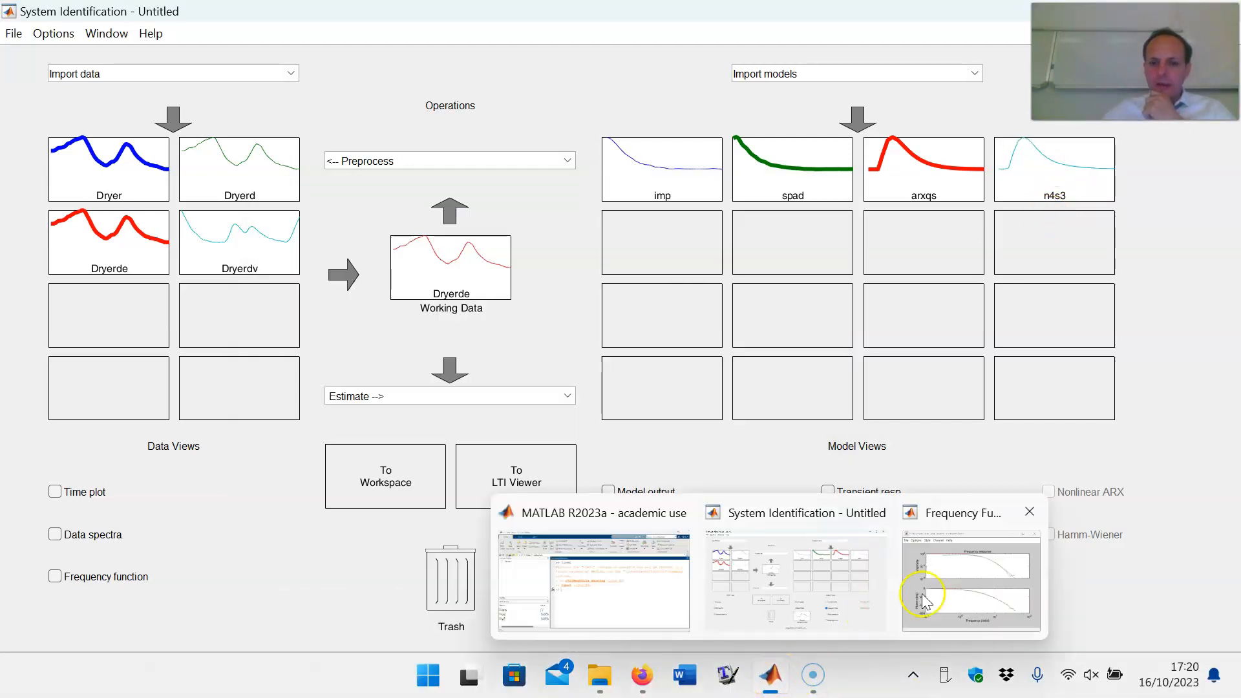
{"action": "left_click", "coordinate": [954, 593]}
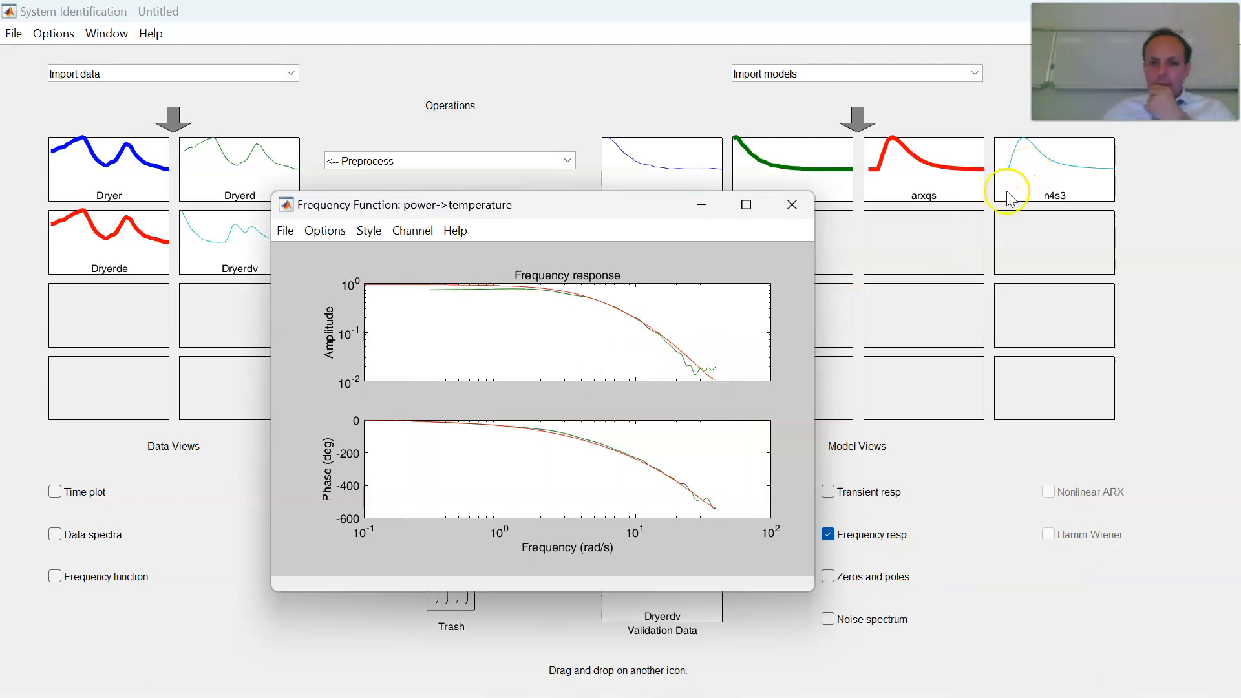
{"action": "left_click_drag", "start_coordinate": [644, 208], "coordinate": [486, 73]}
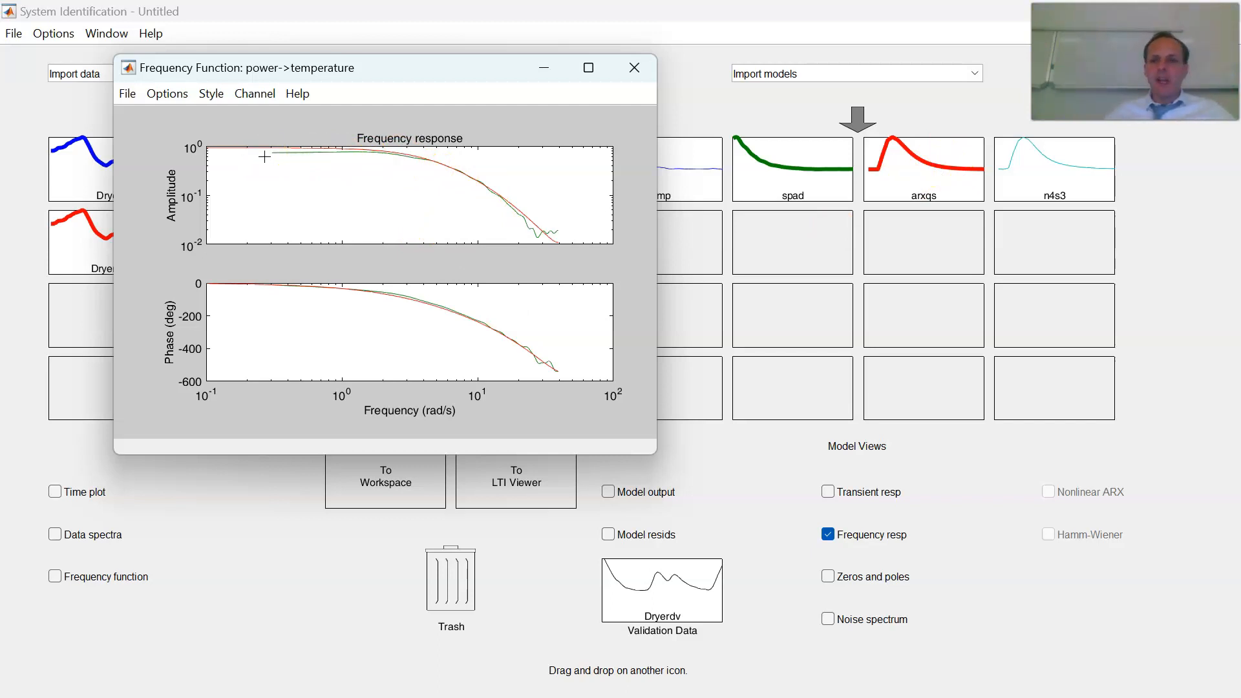
{"action": "left_click", "coordinate": [447, 74]}
{"action": "left_click_drag", "start_coordinate": [448, 75], "coordinate": [452, 117]}
{"action": "left_click", "coordinate": [640, 114]}
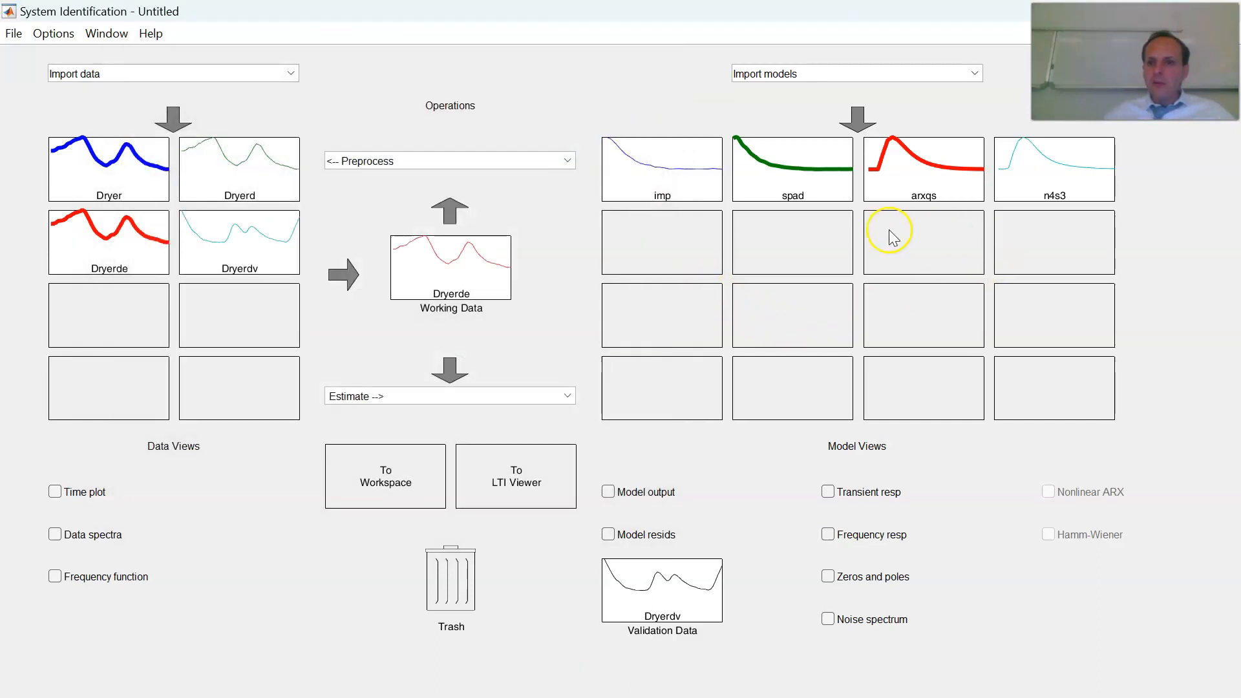
Activate the imp model and display the model output plot to compare its fit with arxqs.
{"action": "left_click", "coordinate": [682, 173]}
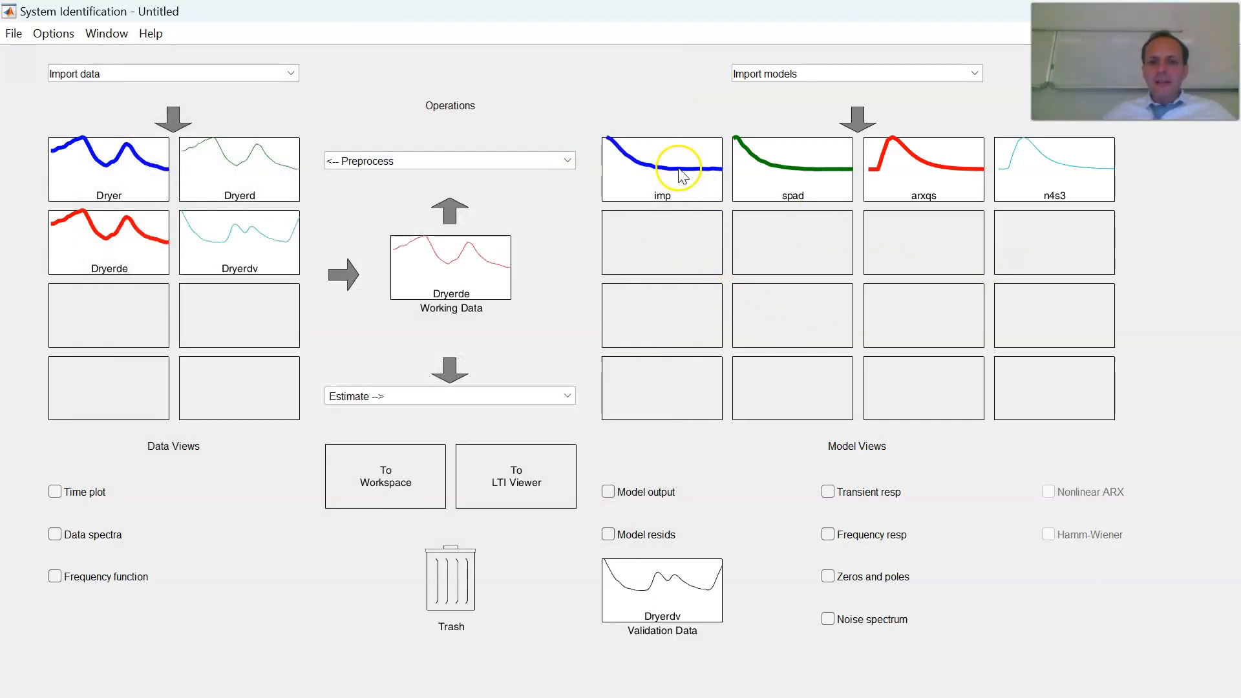
{"action": "left_click", "coordinate": [669, 498]}
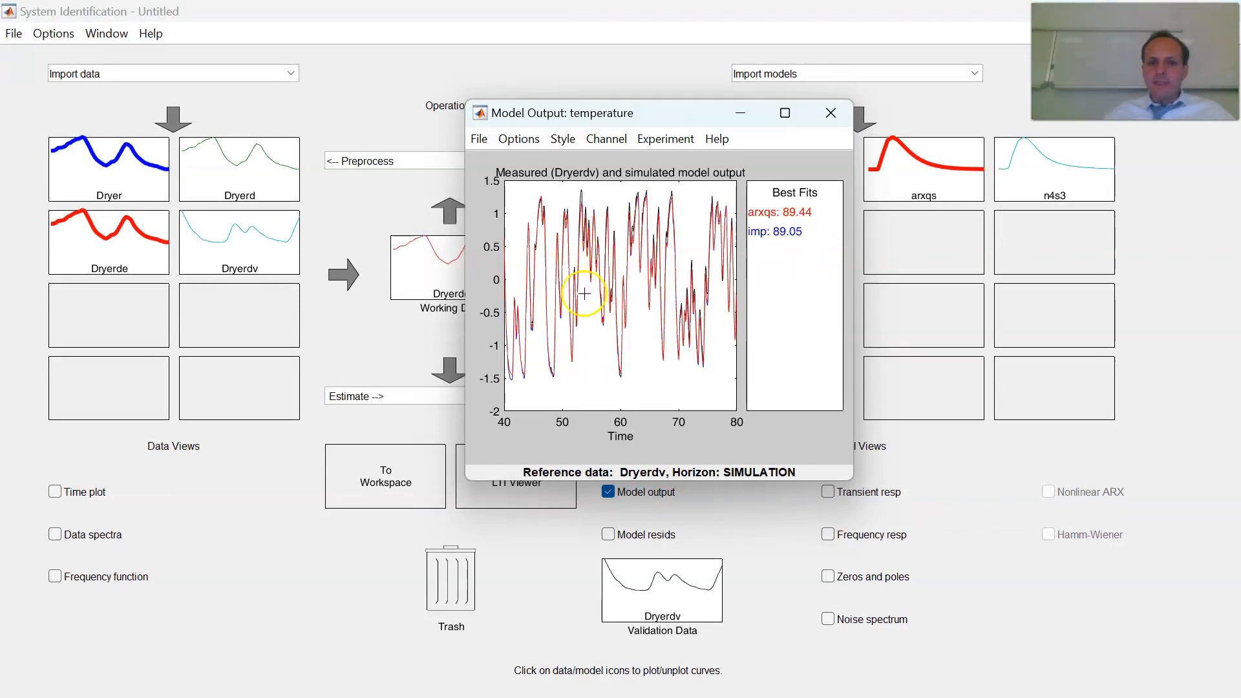
{"action": "left_click_drag", "start_coordinate": [687, 118], "coordinate": [471, 67]}
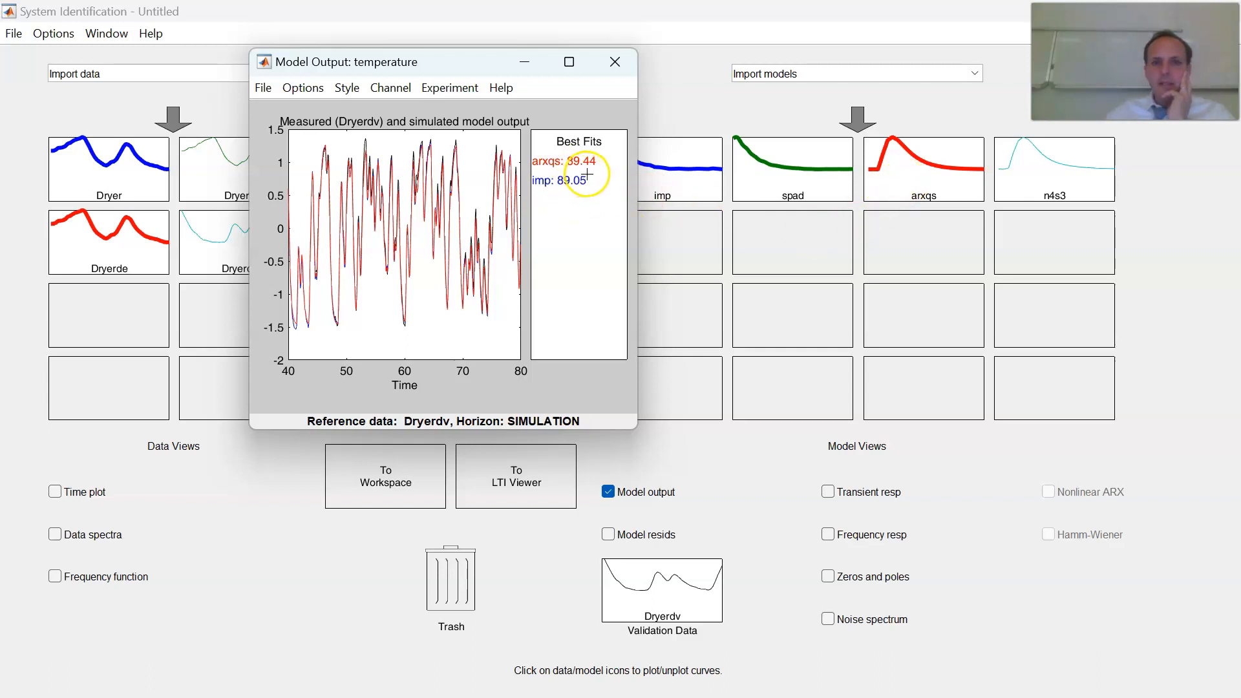
{"action": "left_click", "coordinate": [699, 184]}
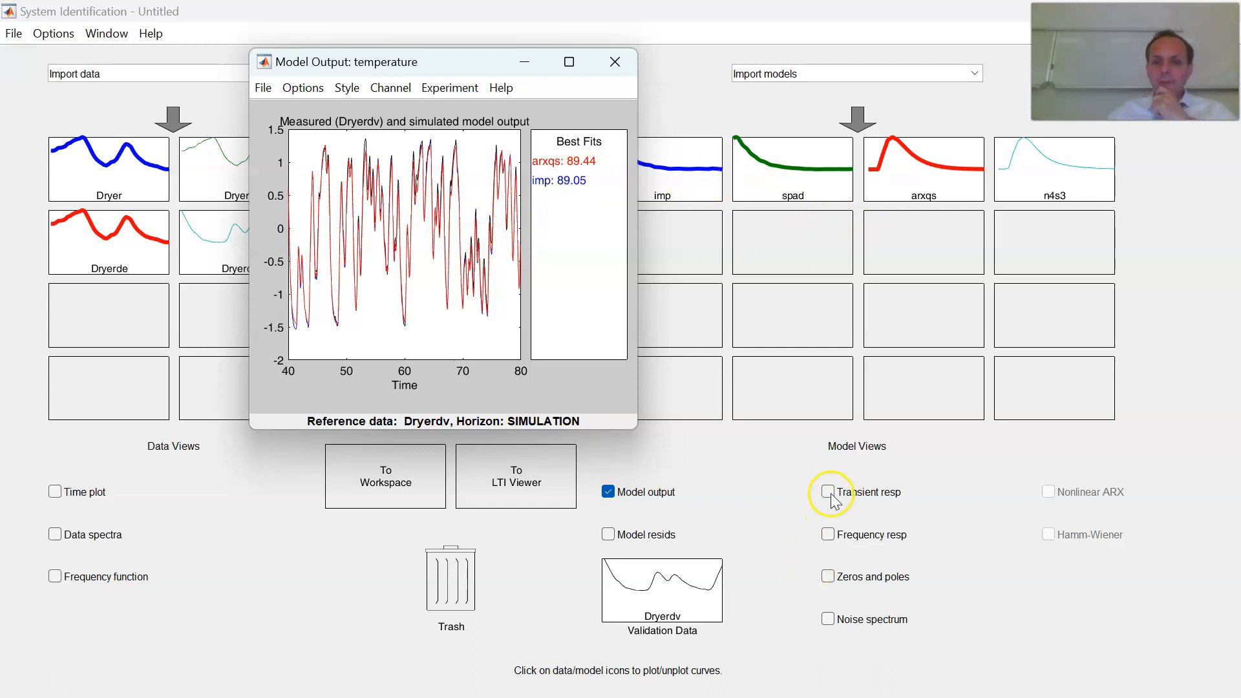
{"action": "left_click", "coordinate": [615, 61]}
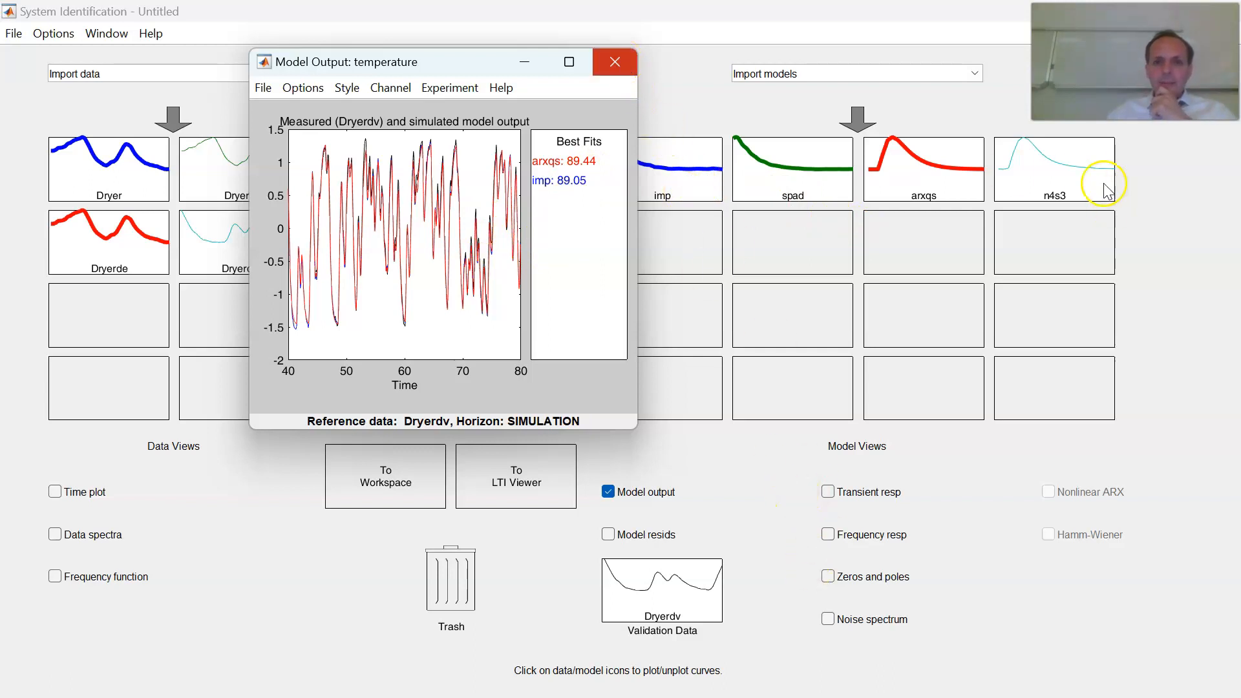
Add the n4s3 model to the model output plot and enlarge the plot window to compare the fits.
{"action": "left_click_drag", "start_coordinate": [1086, 166], "coordinate": [1087, 171]}
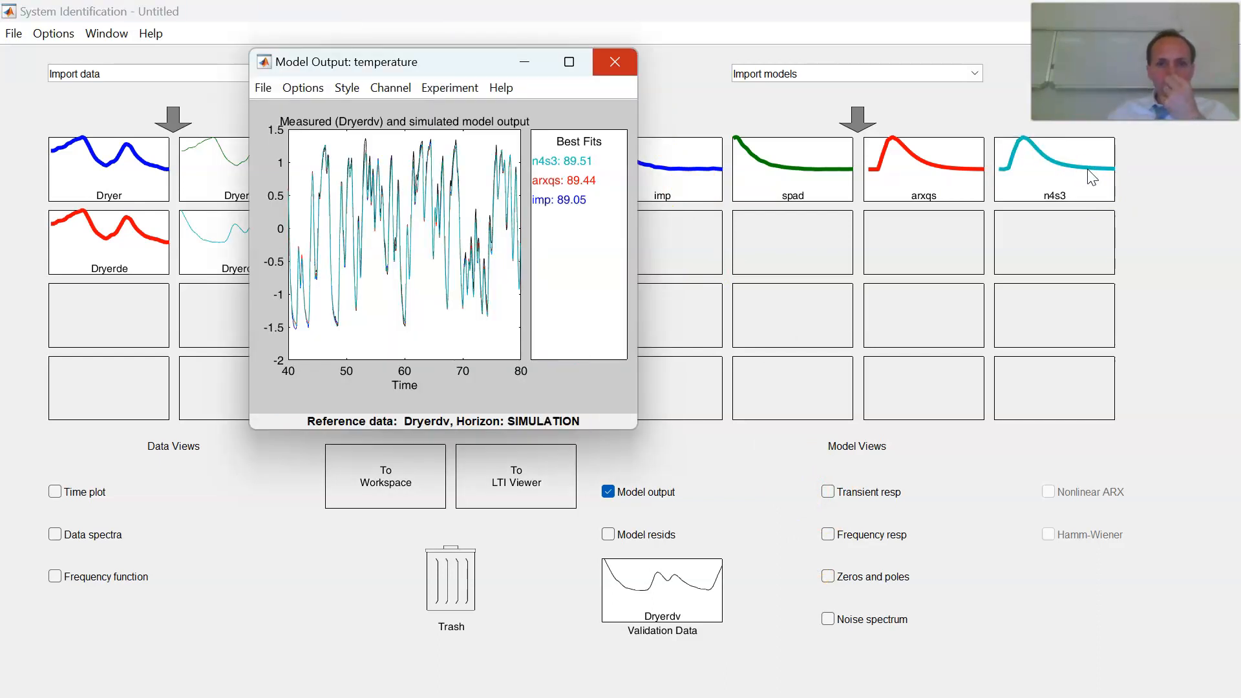
{"action": "left_click", "coordinate": [1027, 188]}
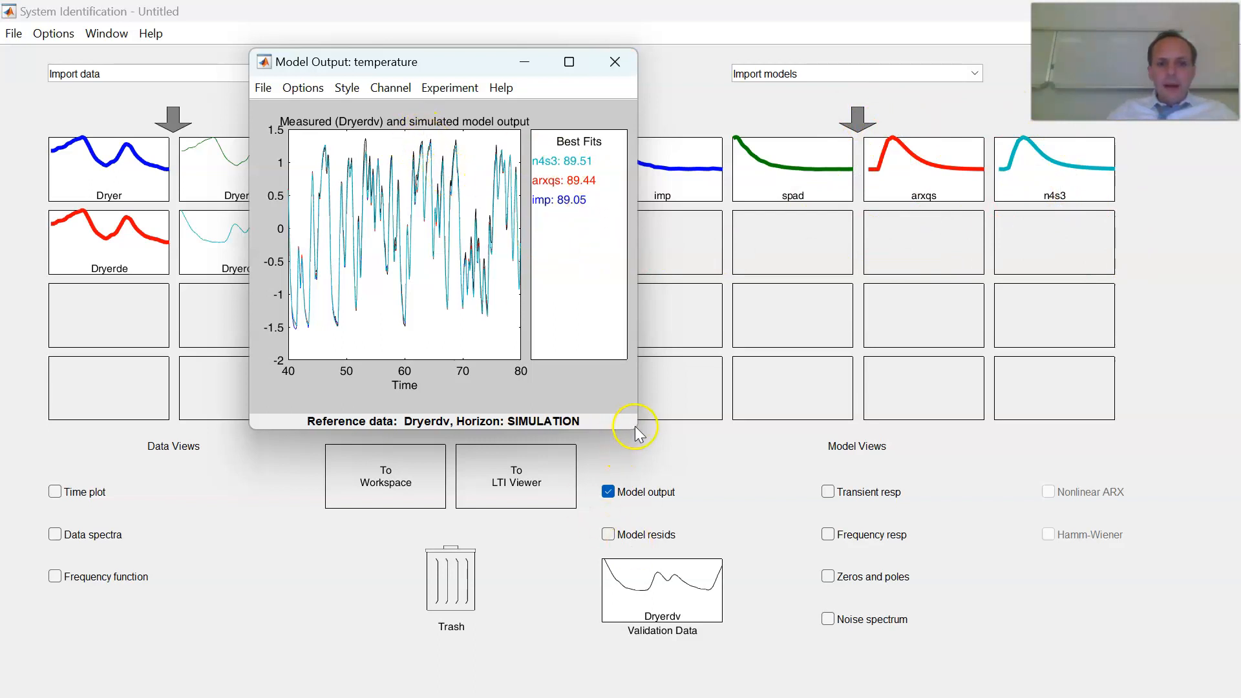
{"action": "left_click_drag", "start_coordinate": [632, 434], "coordinate": [1007, 640]}
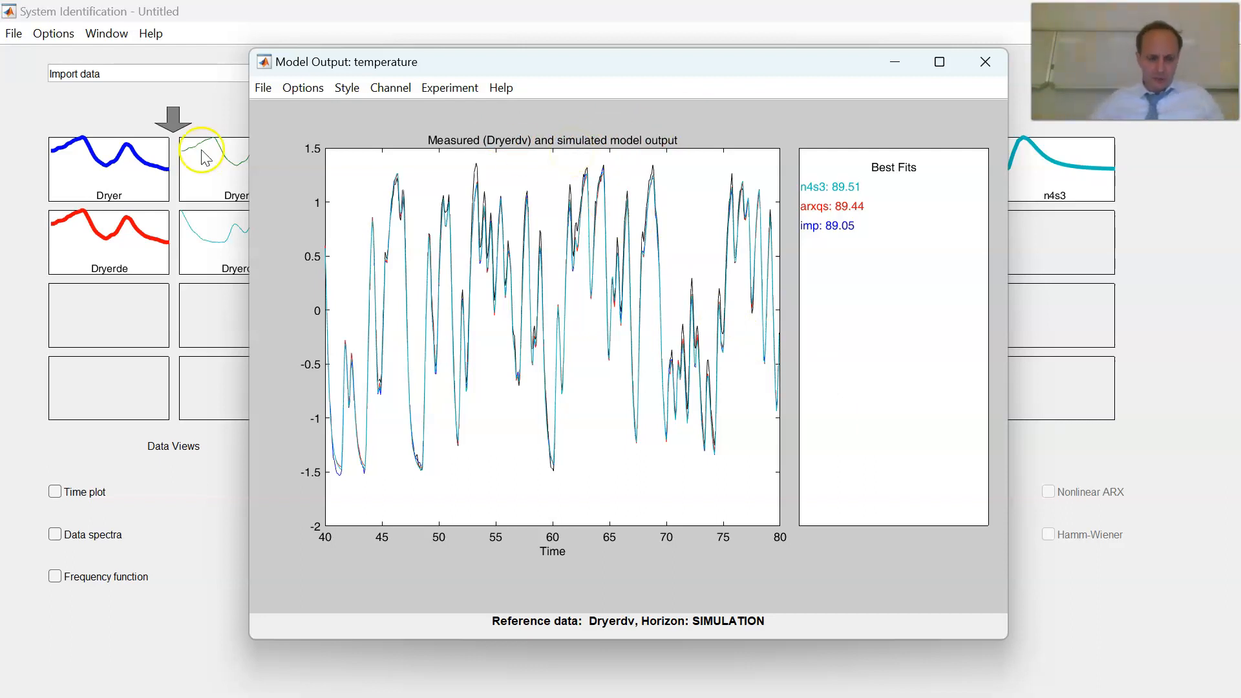
Set the prediction horizon to 1 and show the 1-step-ahead predicted output of the models.
{"action": "left_click", "coordinate": [303, 90]}
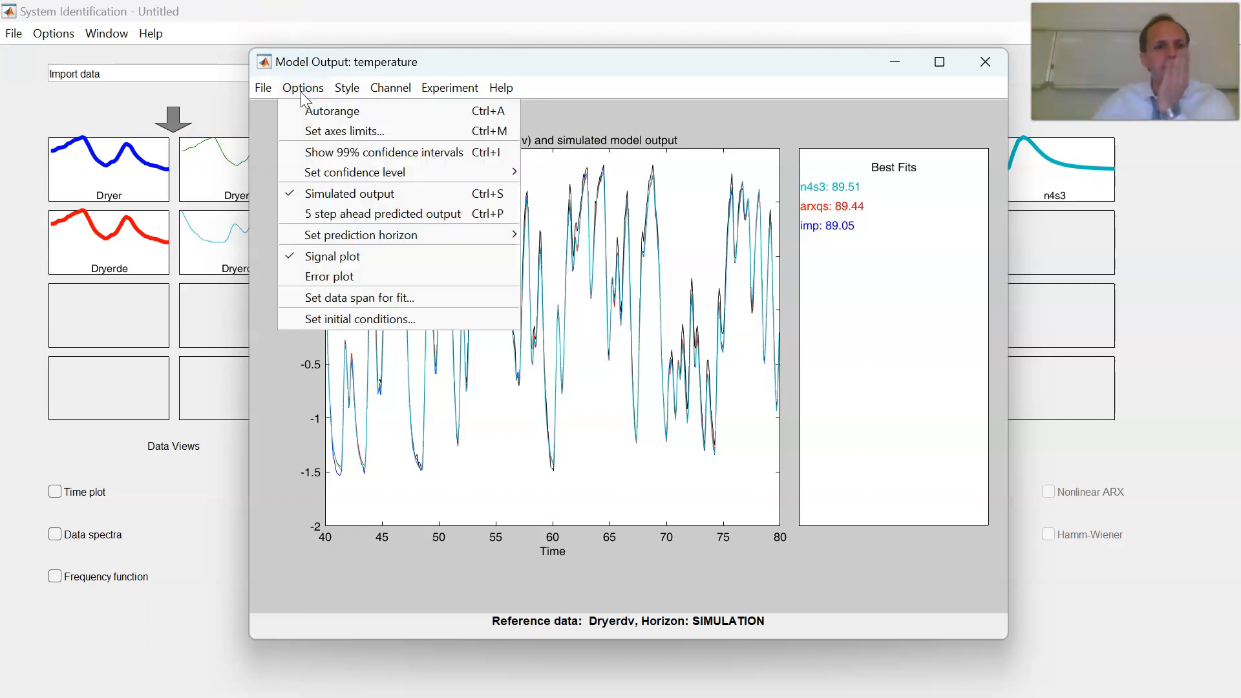
{"action": "mouse_move", "coordinate": [351, 240]}
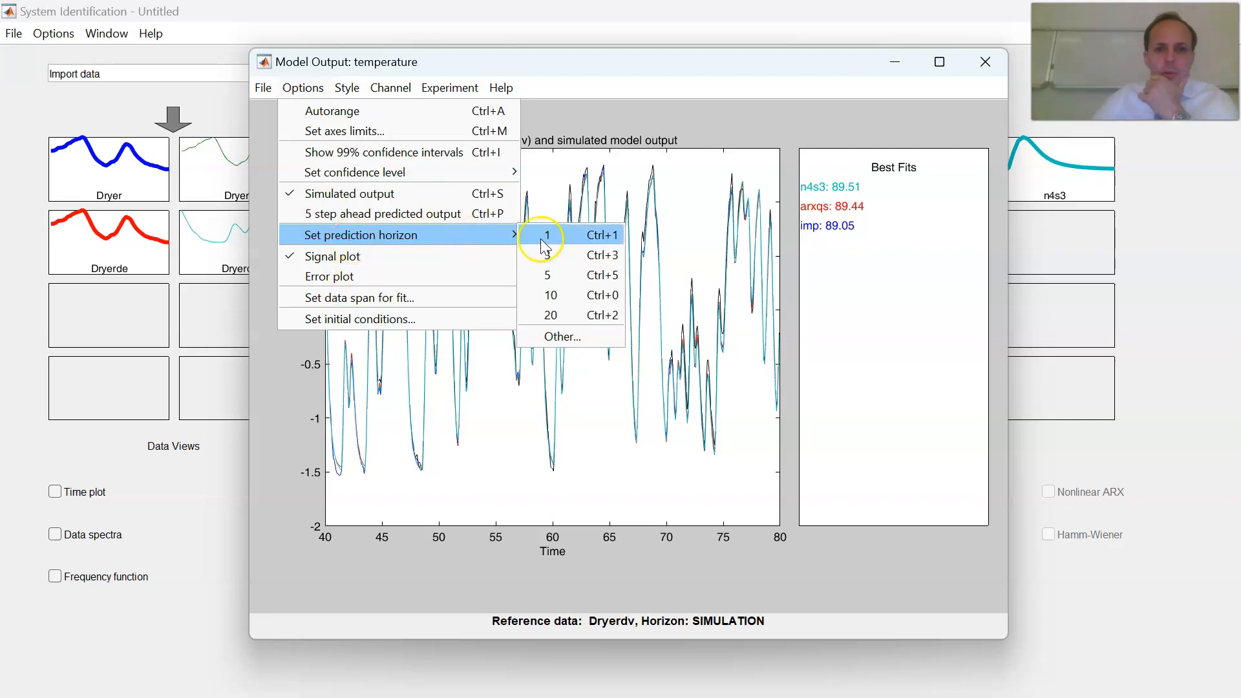
{"action": "left_click", "coordinate": [581, 239]}
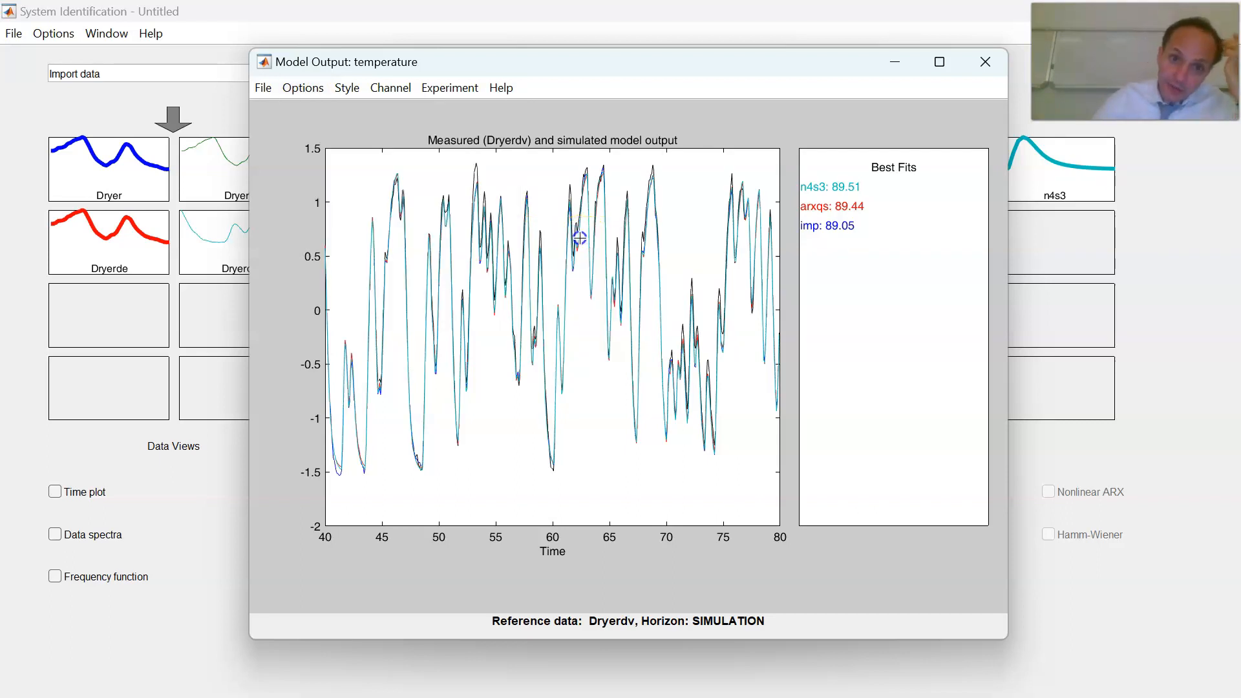
{"action": "left_click", "coordinate": [375, 91]}
{"action": "mouse_move", "coordinate": [313, 90]}
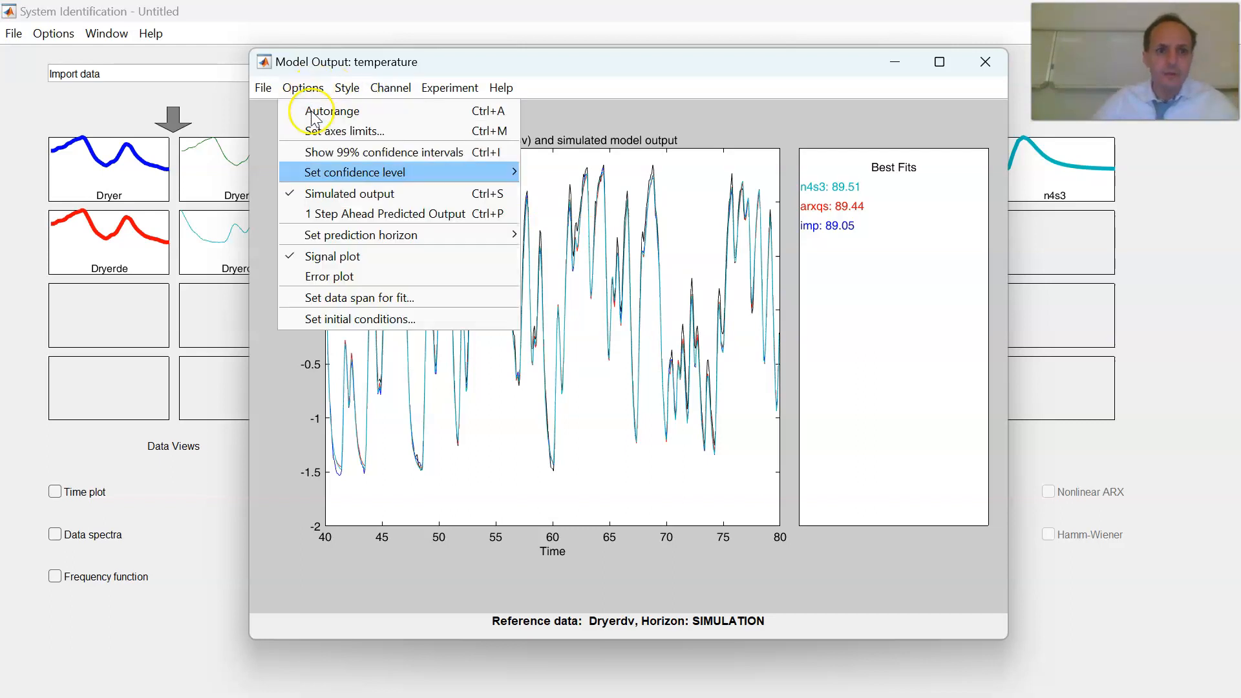
{"action": "left_click", "coordinate": [327, 213]}
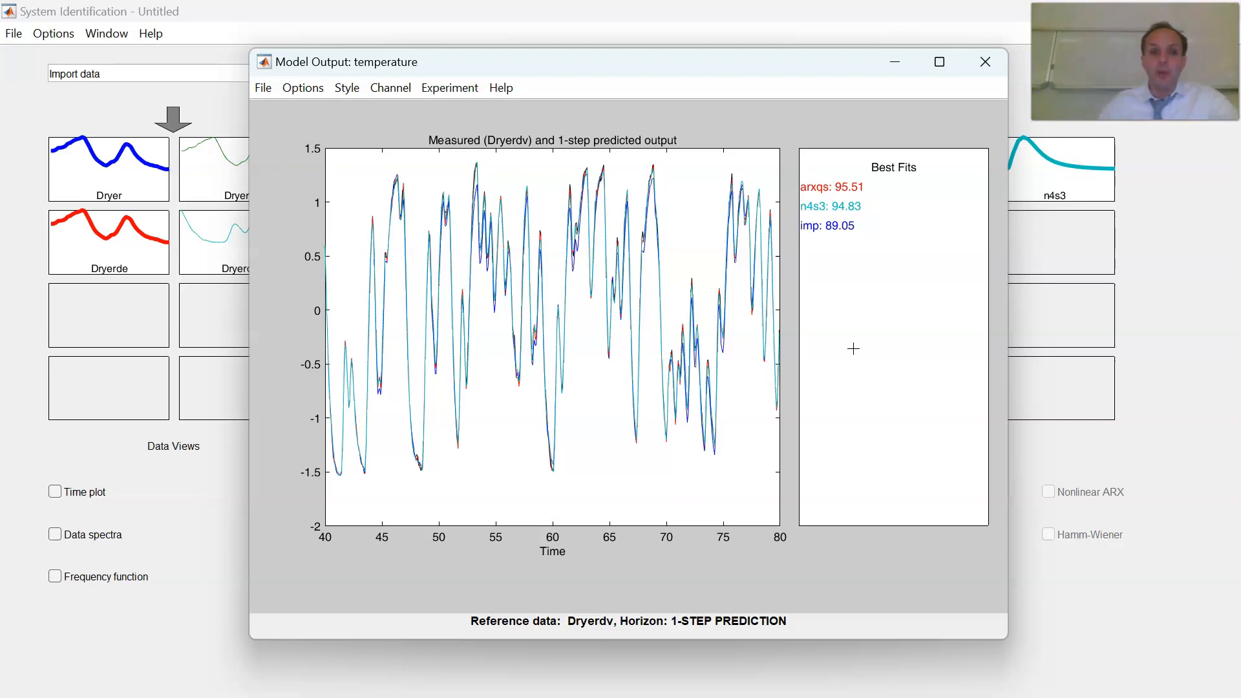
Switch the plot back to simulated output, compare the best fits, and close the model output plot.
{"action": "left_click", "coordinate": [316, 89]}
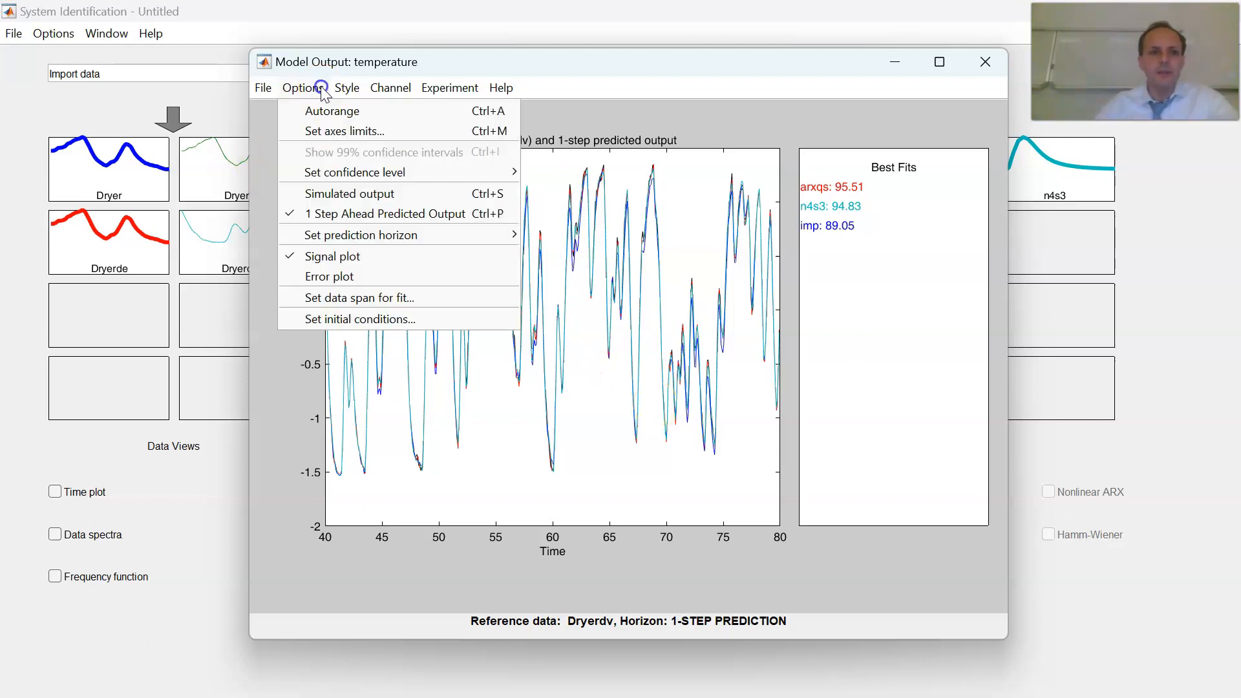
{"action": "left_click", "coordinate": [330, 193]}
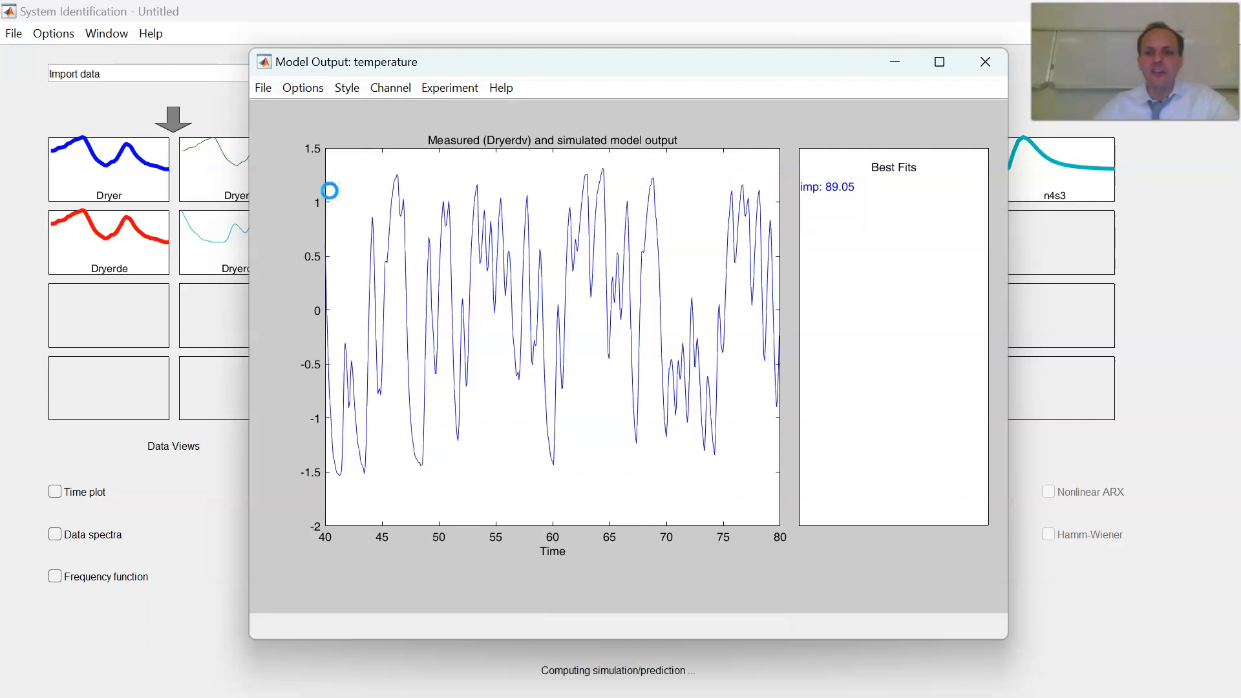
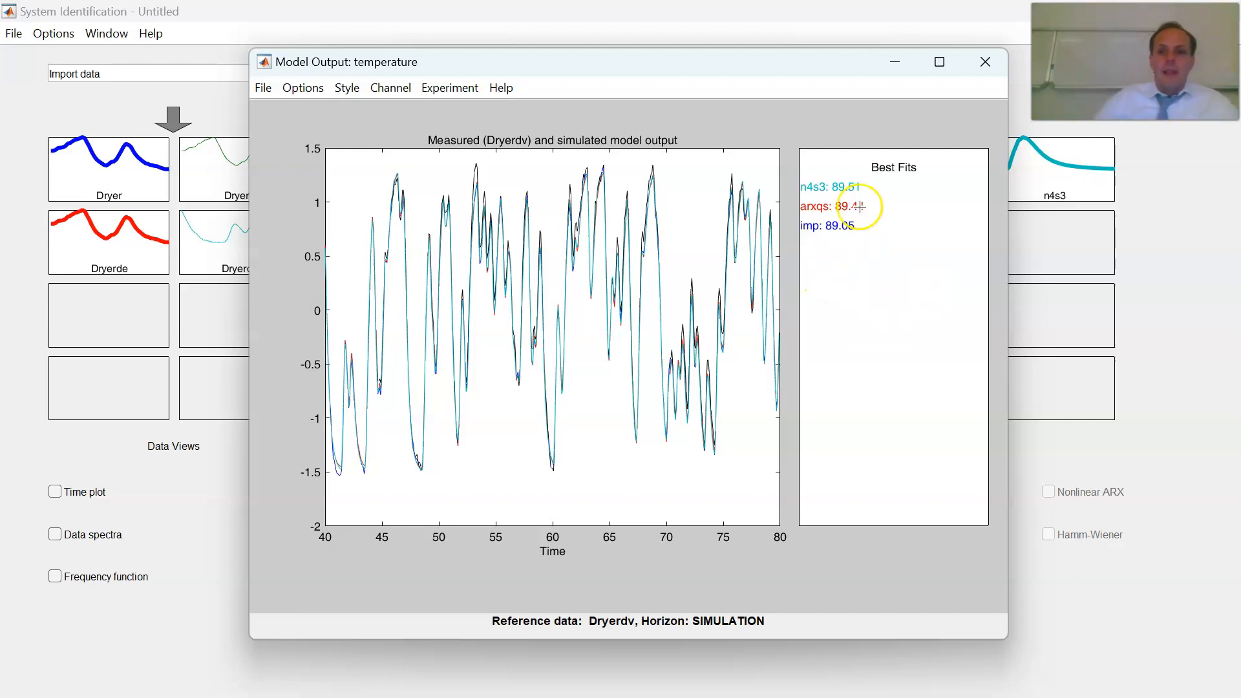
{"action": "left_click", "coordinate": [984, 62]}
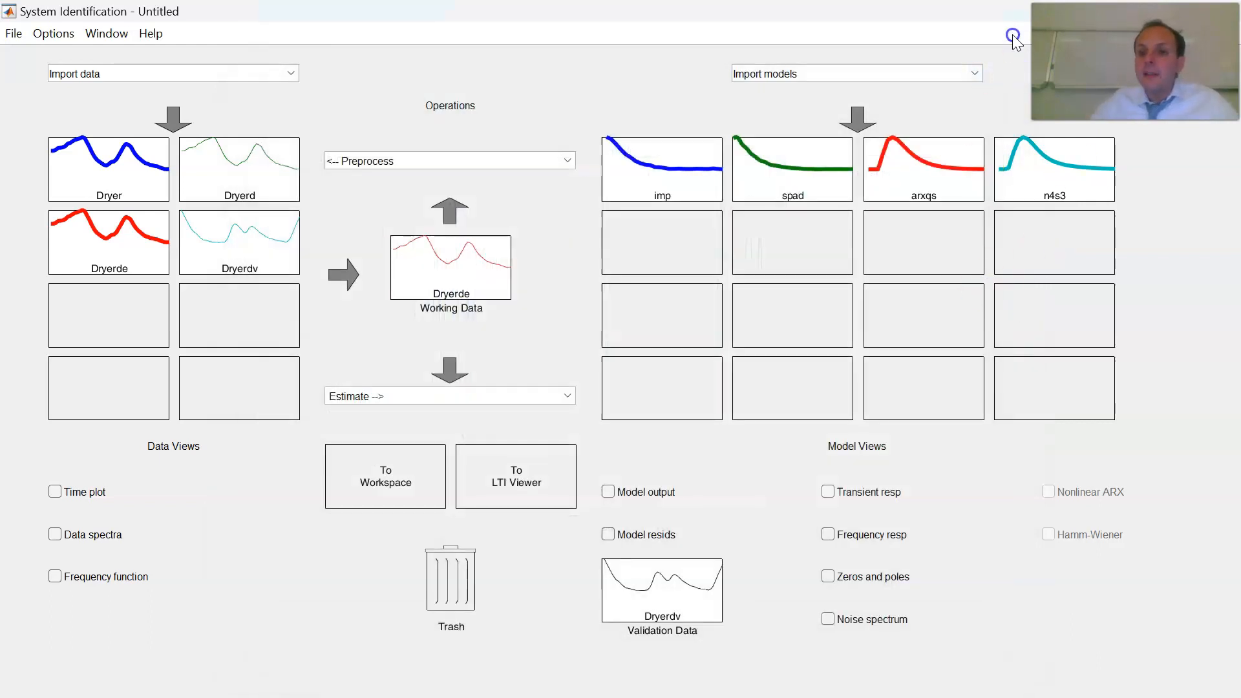
Display the residual analysis of the active models and enlarge its window to examine both correlation plots.
{"action": "left_click", "coordinate": [796, 405]}
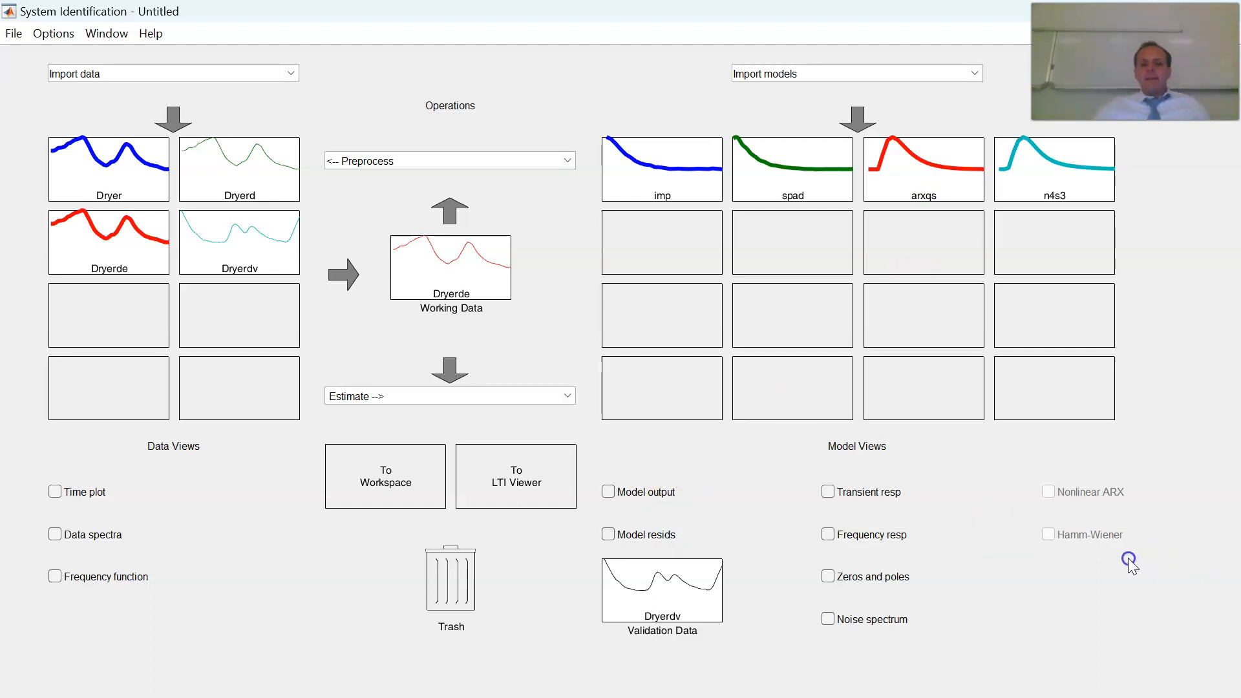
{"action": "left_click", "coordinate": [632, 534]}
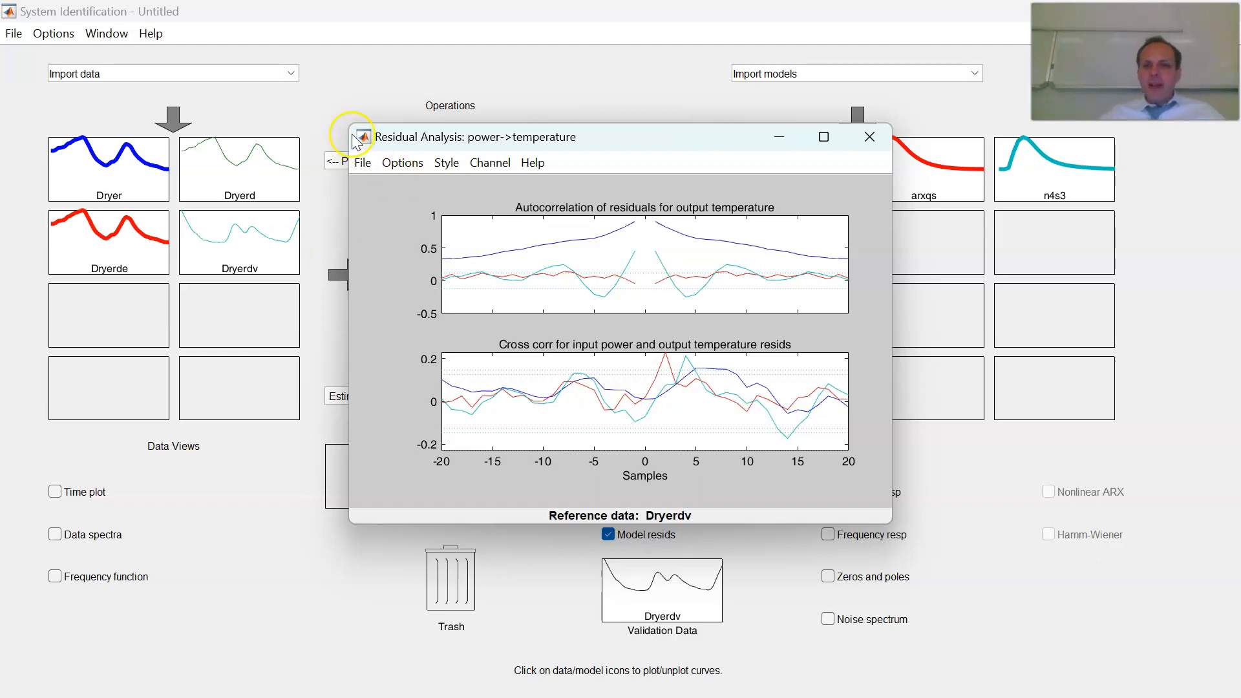
{"action": "left_click_drag", "start_coordinate": [625, 146], "coordinate": [442, 42]}
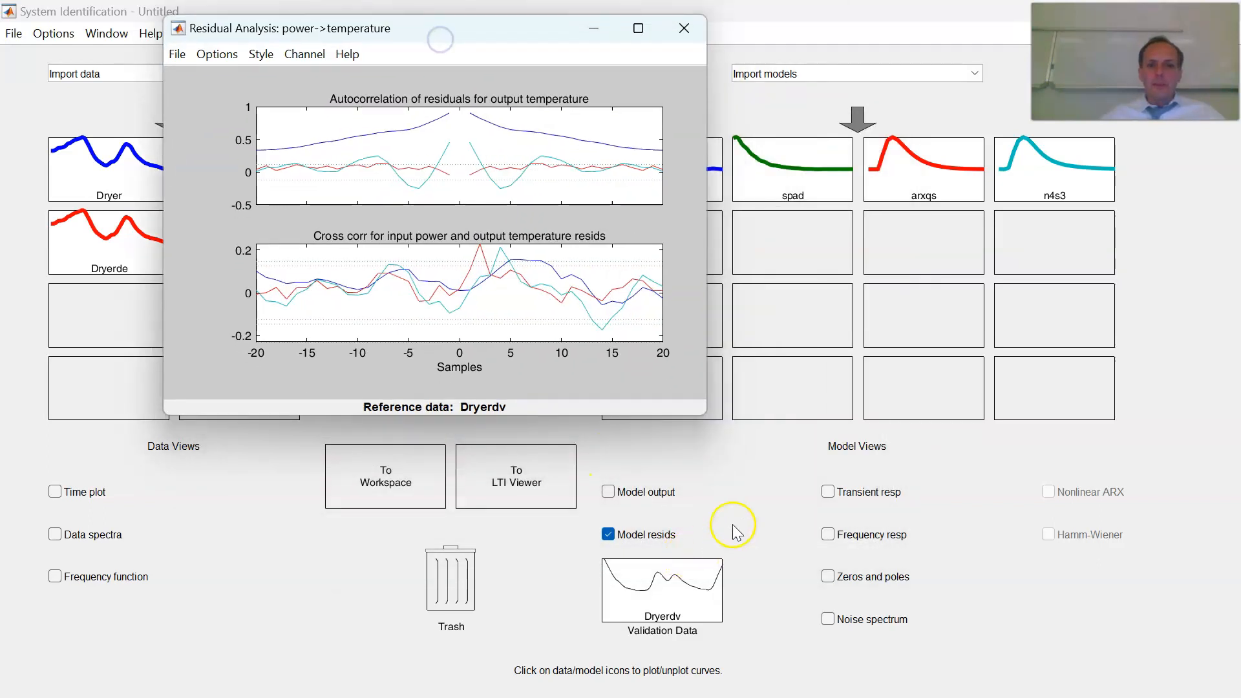
{"action": "left_click_drag", "start_coordinate": [707, 415], "coordinate": [1015, 677]}
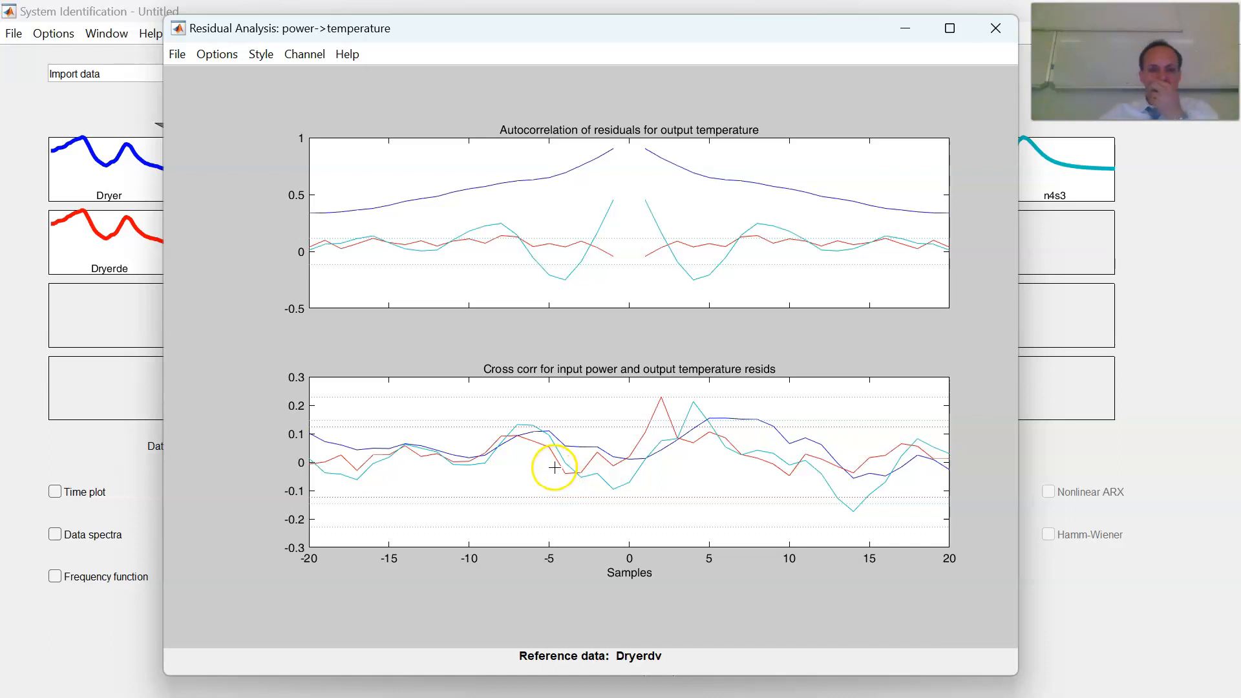
Remove the imp model from the residual analysis and bring the plot back into view to compare arxqs and n4s3.
{"action": "left_click_drag", "start_coordinate": [543, 25], "coordinate": [563, 234]}
{"action": "left_click", "coordinate": [650, 176]}
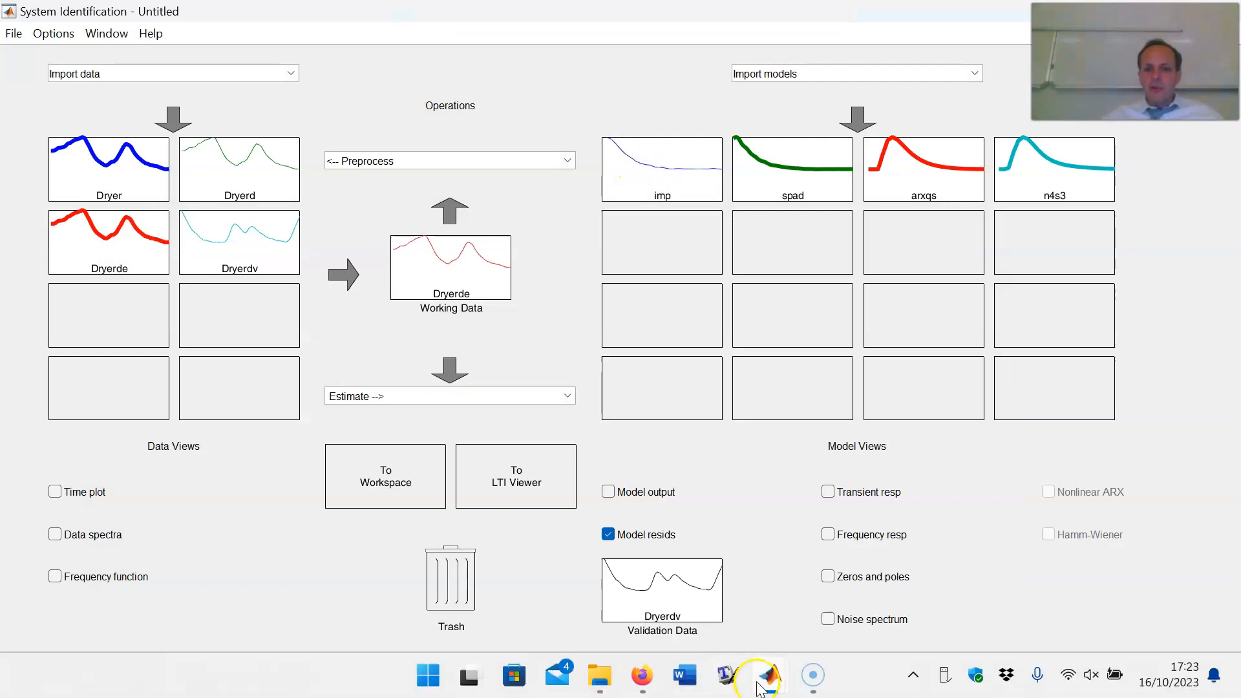
{"action": "mouse_move", "coordinate": [769, 675]}
{"action": "left_click", "coordinate": [955, 516]}
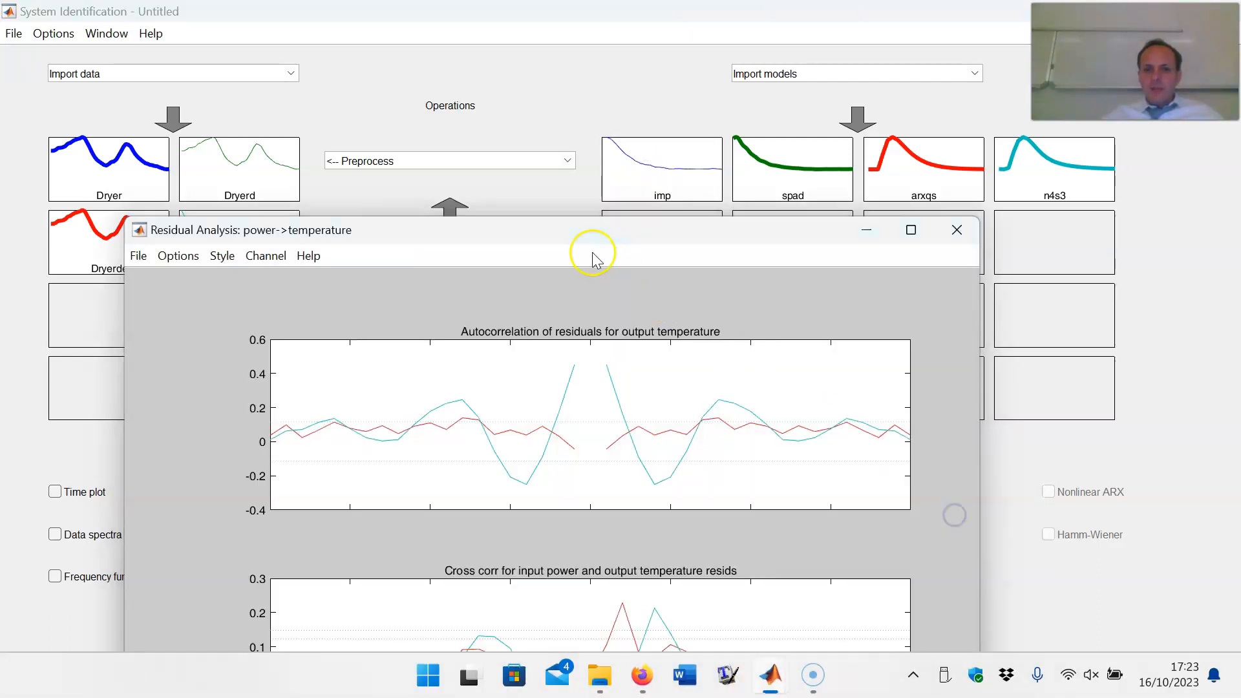
{"action": "left_click_drag", "start_coordinate": [563, 227], "coordinate": [483, 57]}
{"action": "left_click", "coordinate": [514, 194]}
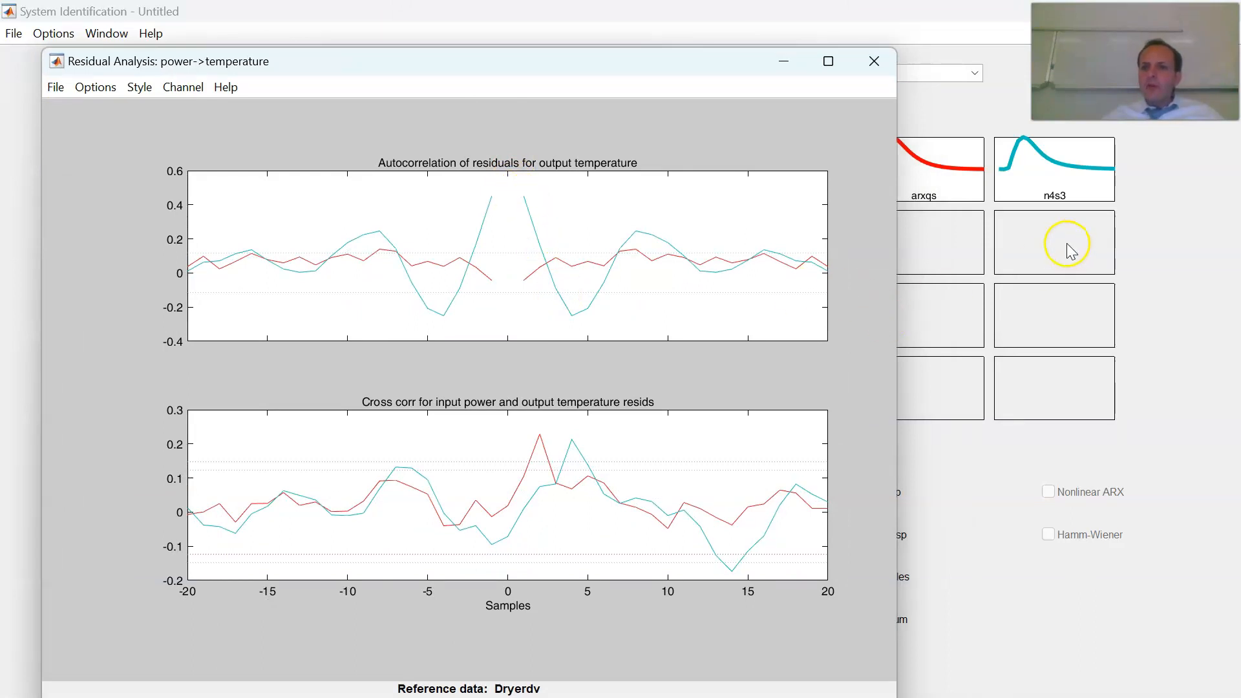
Deactivate the n4s3 and spad models and examine the residual correlations of arxqs alone.
{"action": "left_click", "coordinate": [1064, 172]}
{"action": "left_click", "coordinate": [1063, 172]}
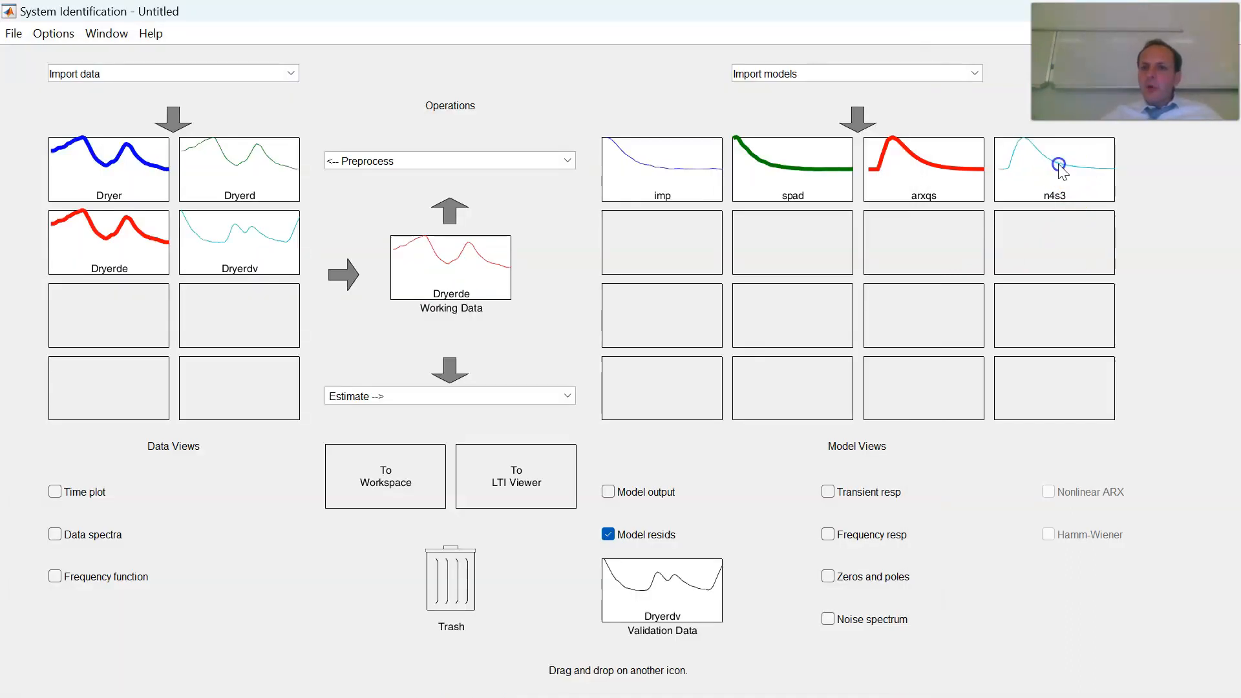
{"action": "left_click", "coordinate": [843, 170]}
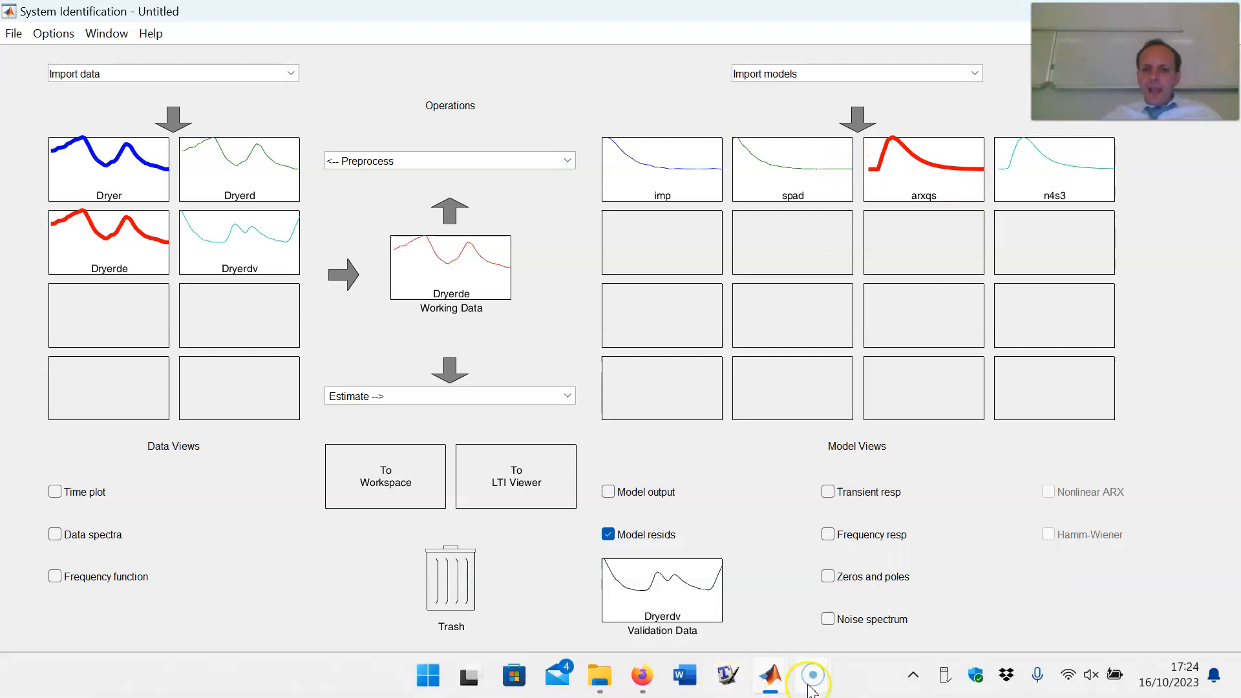
{"action": "left_click", "coordinate": [660, 542]}
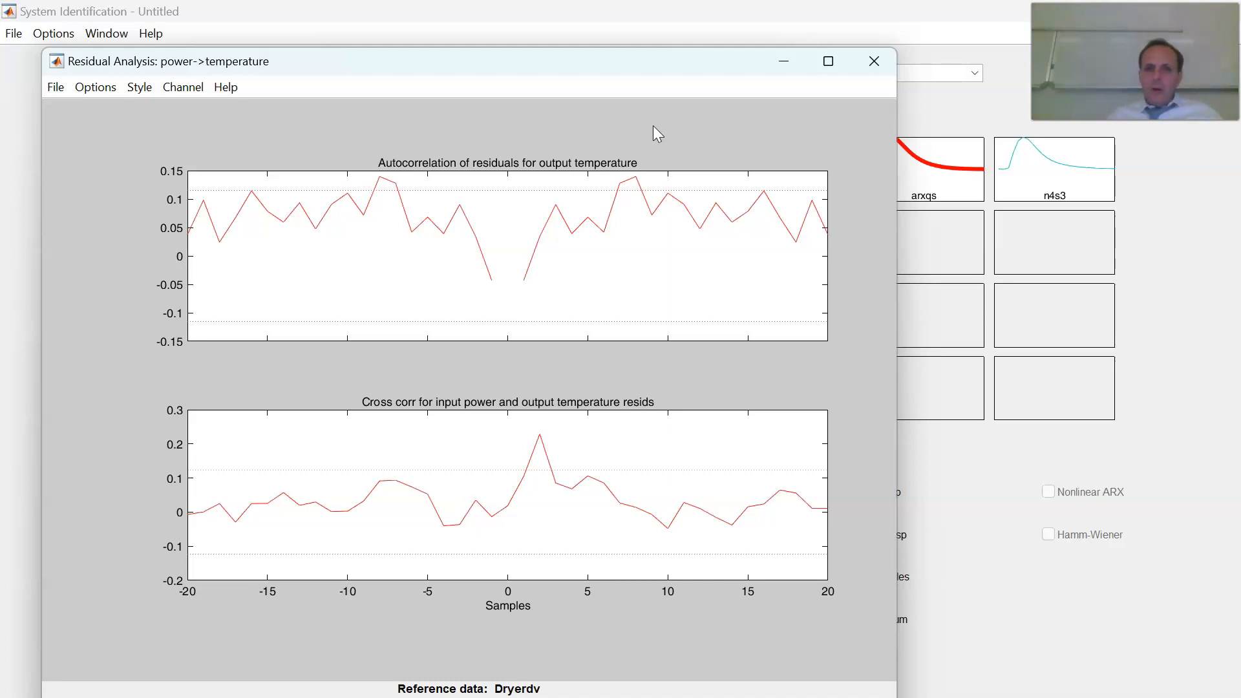
Open the arxqs model information, check its polynomials and the delay order in the diary's arx command, and close it.
{"action": "left_click", "coordinate": [796, 67]}
{"action": "double_click", "coordinate": [948, 173]}
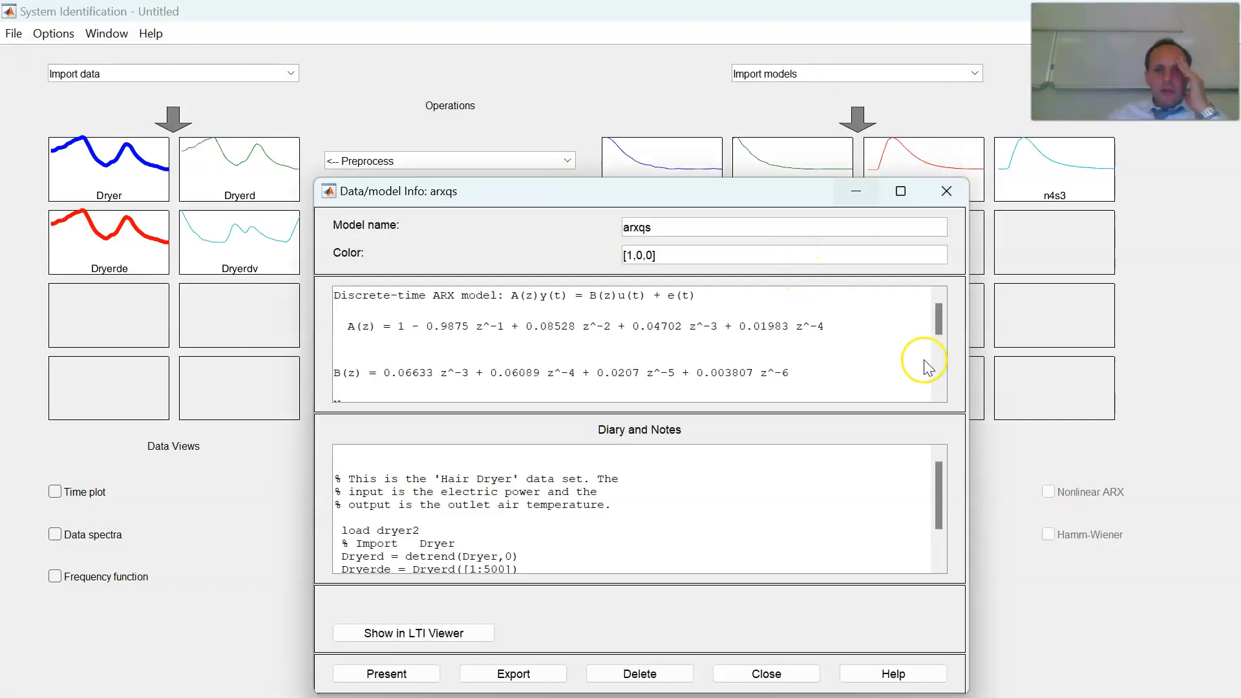
{"action": "left_click_drag", "start_coordinate": [944, 494], "coordinate": [948, 523]}
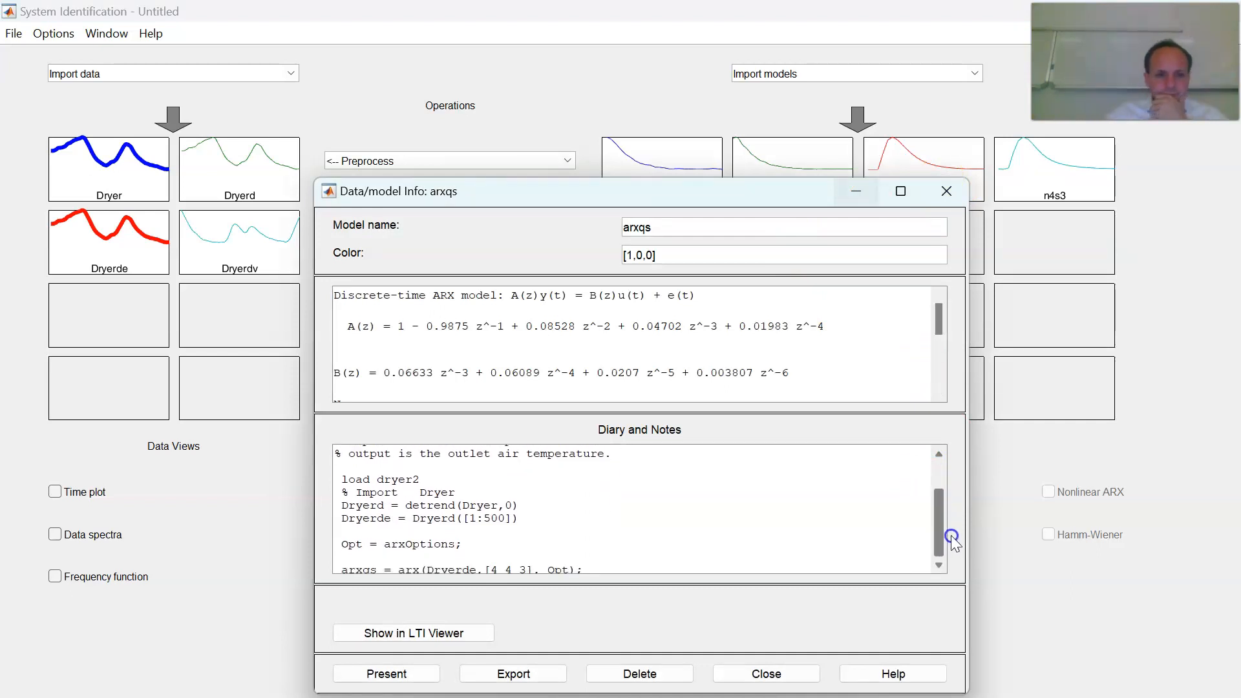
{"action": "left_click_drag", "start_coordinate": [671, 203], "coordinate": [580, 91]}
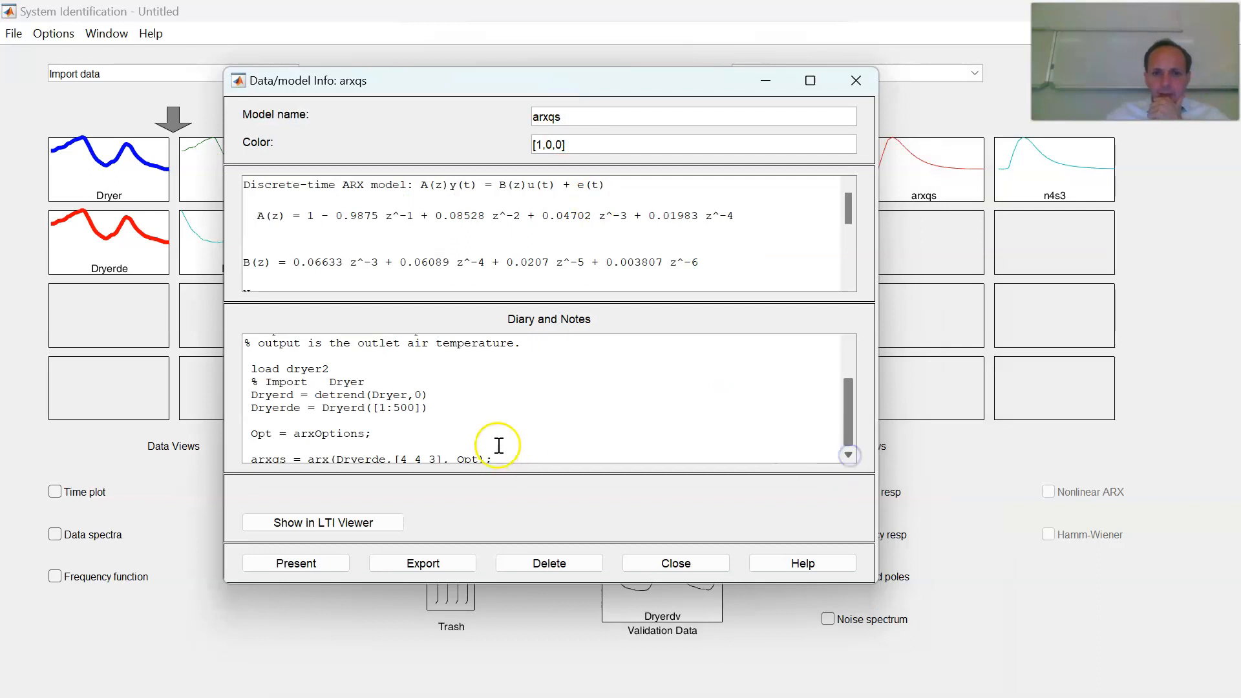
{"action": "double_click", "coordinate": [430, 457]}
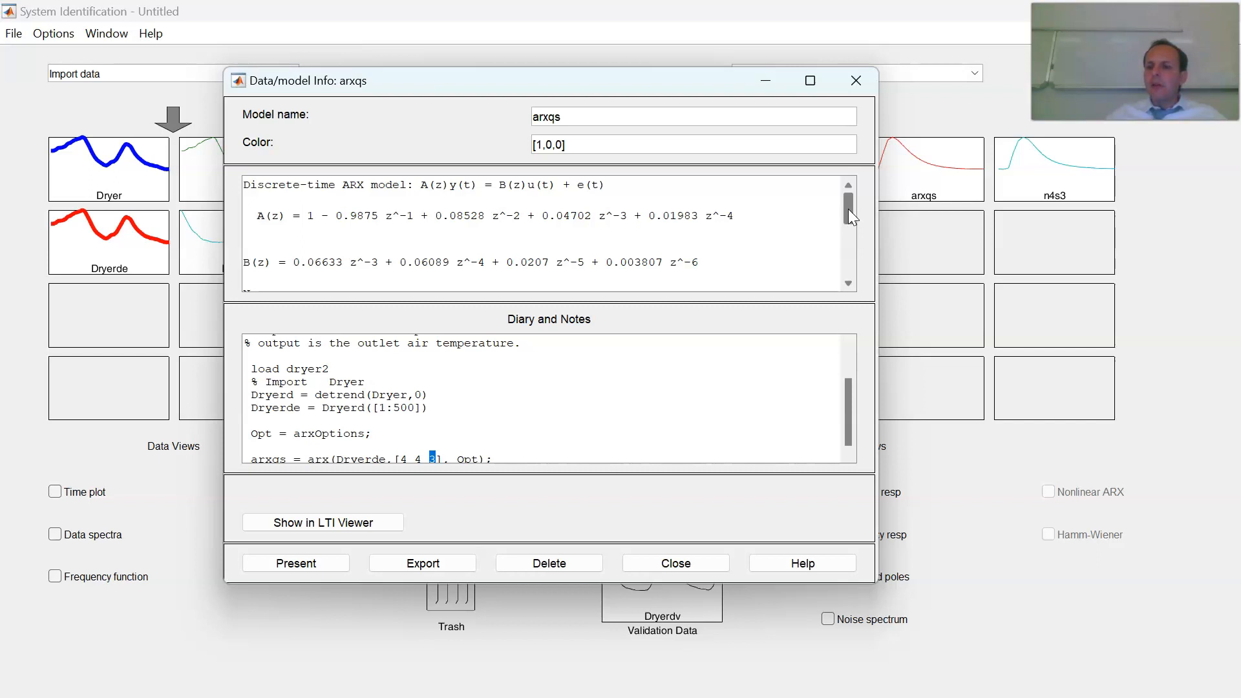
{"action": "left_click", "coordinate": [856, 81]}
Run order selection for ARX polynomial models with orders [1:10 1:10 1:10] to produce the model structure selection plot.
{"action": "left_click", "coordinate": [535, 398]}
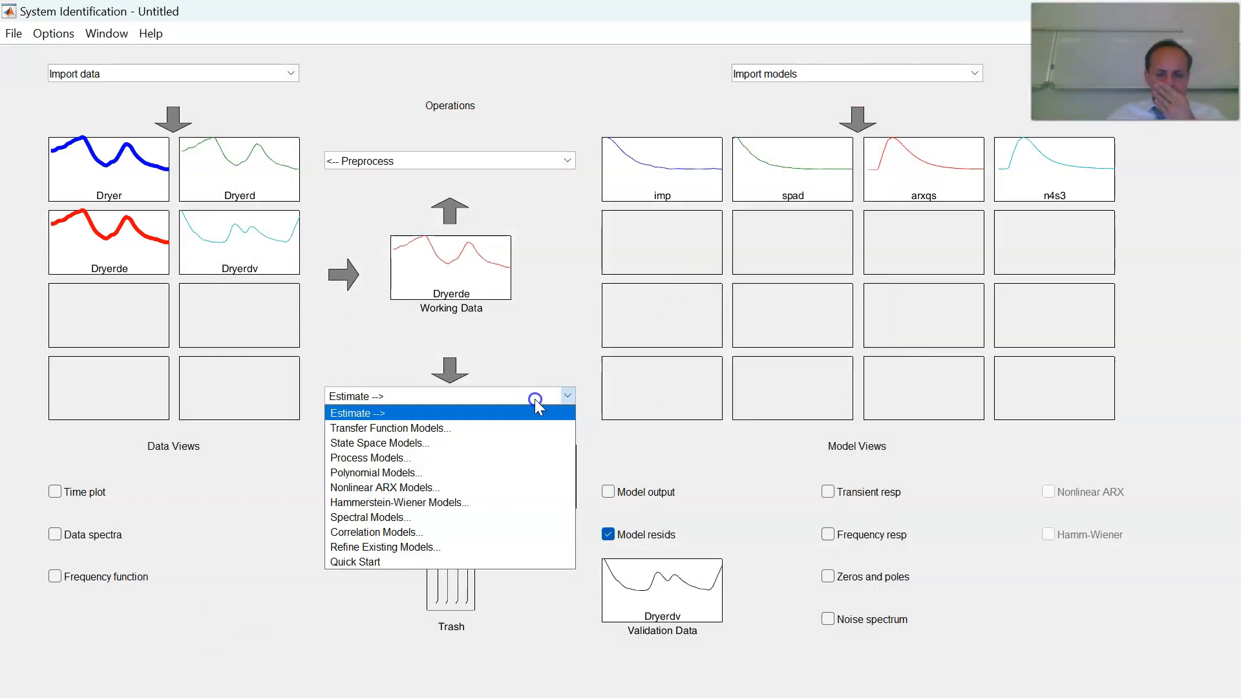
{"action": "left_click", "coordinate": [470, 473]}
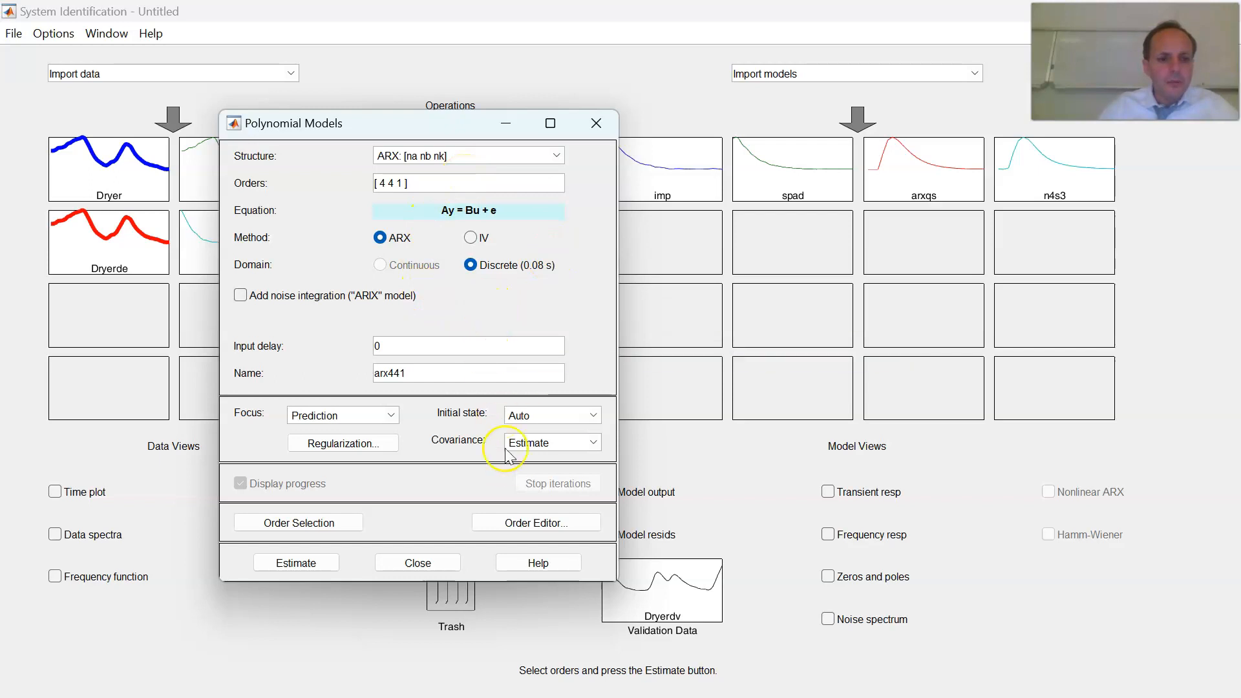
{"action": "left_click", "coordinate": [355, 523]}
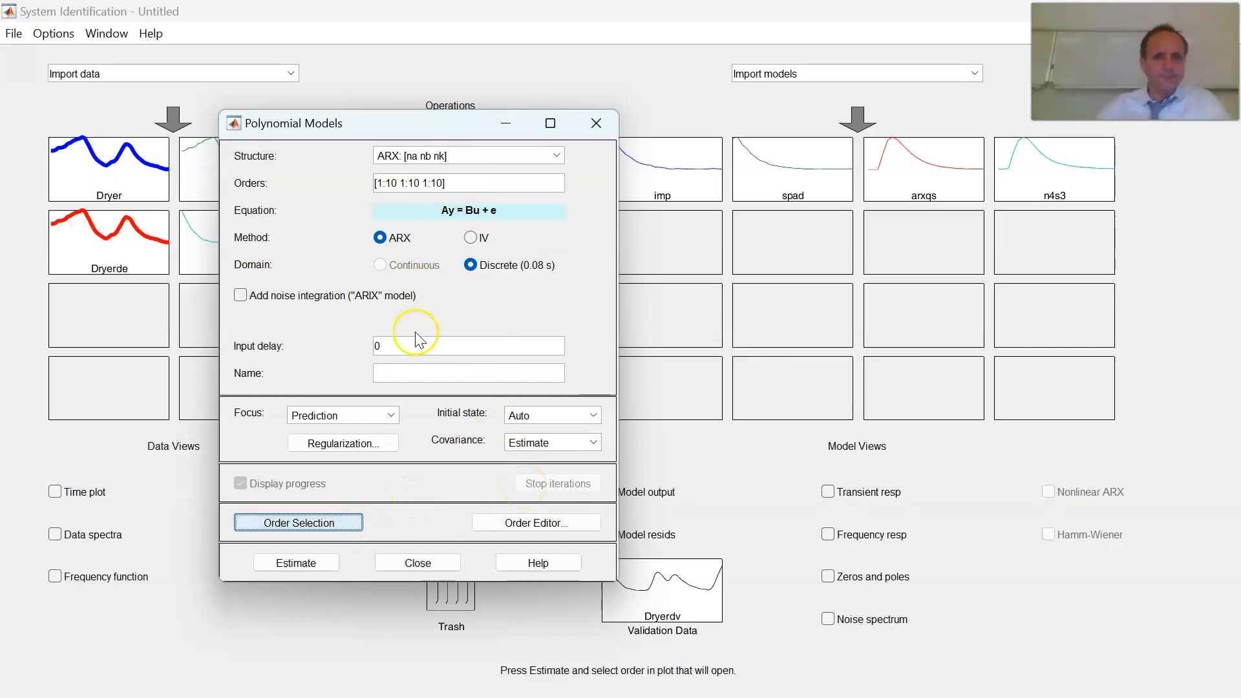
{"action": "left_click", "coordinate": [324, 561]}
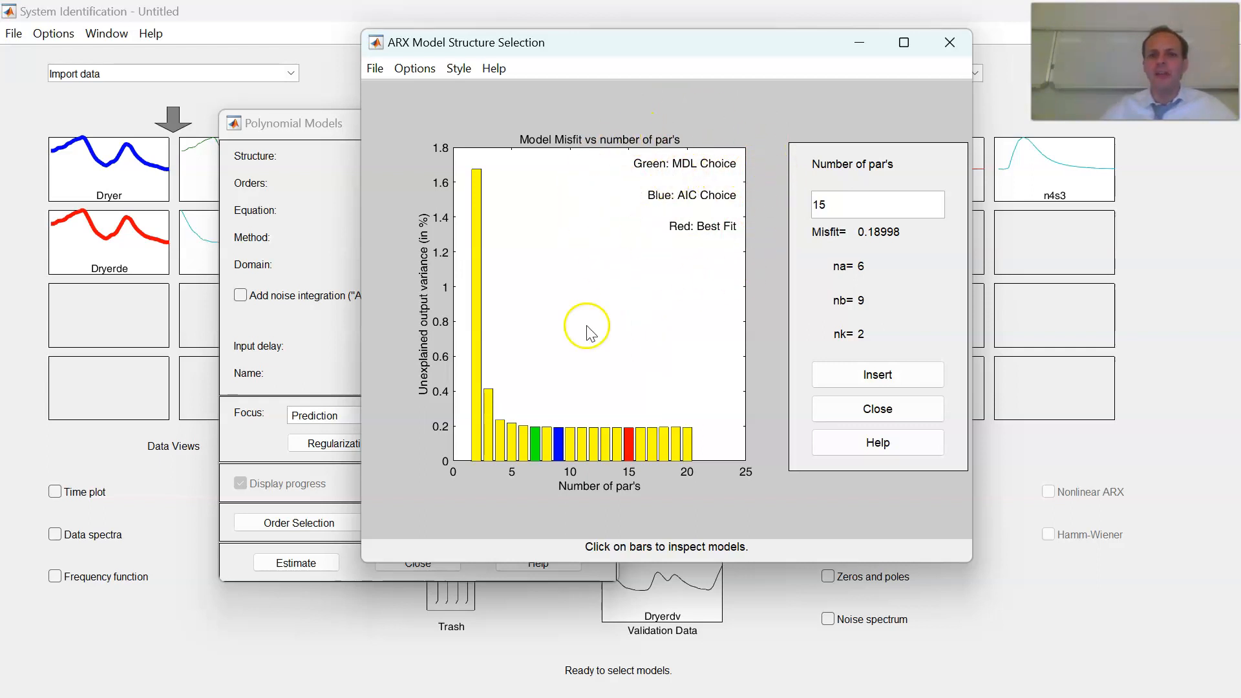
Insert the MDL-choice ARX model with 7 parameters (na=3, nb=4, nk=2) and clear the windows off the model board.
{"action": "left_click", "coordinate": [535, 437]}
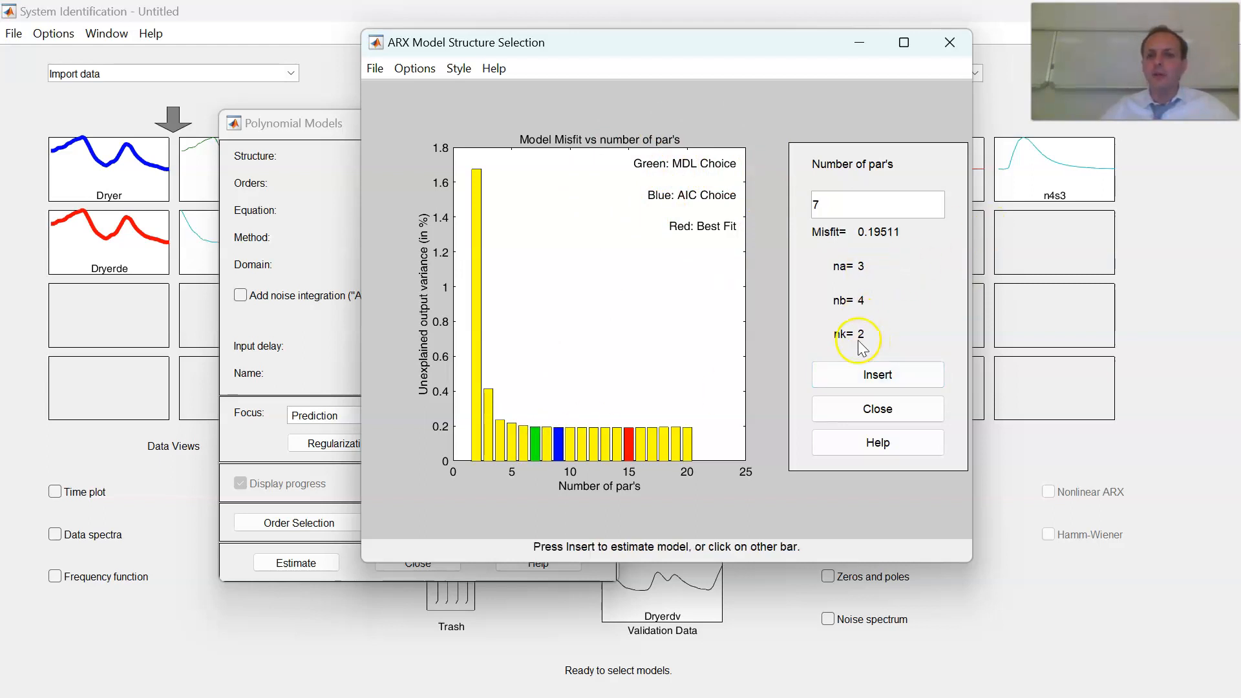
{"action": "left_click", "coordinate": [874, 382]}
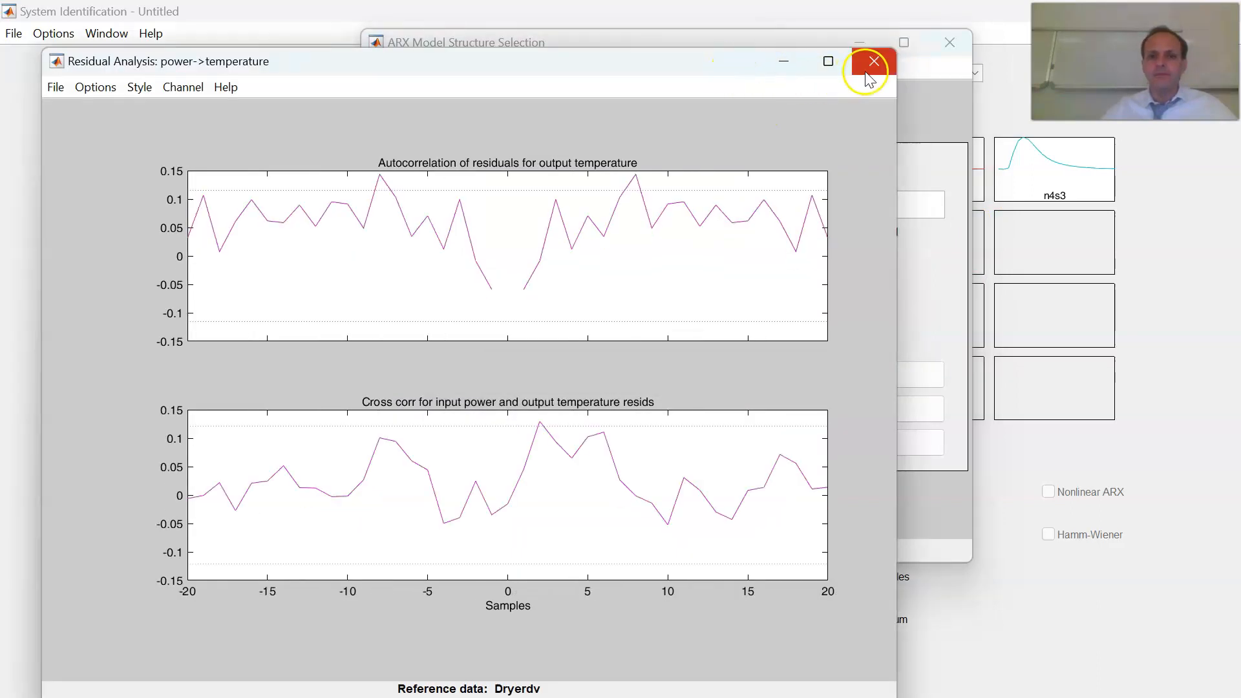
{"action": "left_click", "coordinate": [873, 62]}
{"action": "left_click_drag", "start_coordinate": [781, 42], "coordinate": [370, 42]}
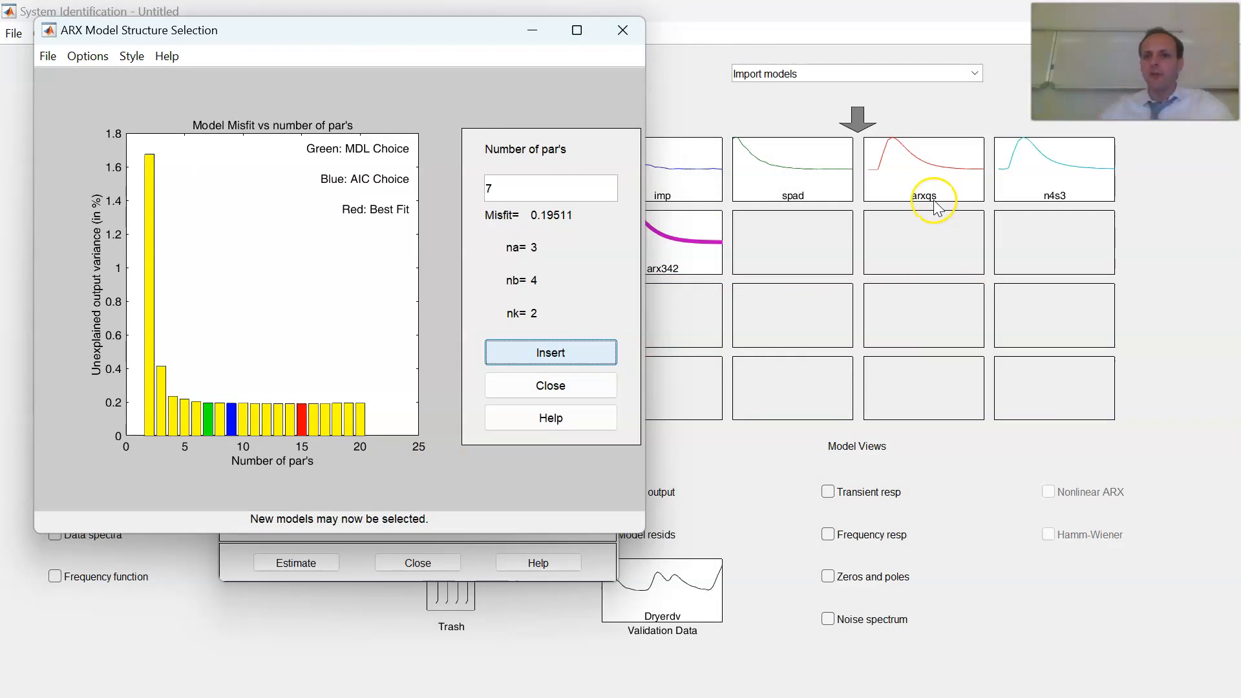
Insert the AIC-choice 9-parameter and best-fit 15-parameter ARX models, then close the structure selection and polynomial model dialogs.
{"action": "left_click", "coordinate": [234, 411]}
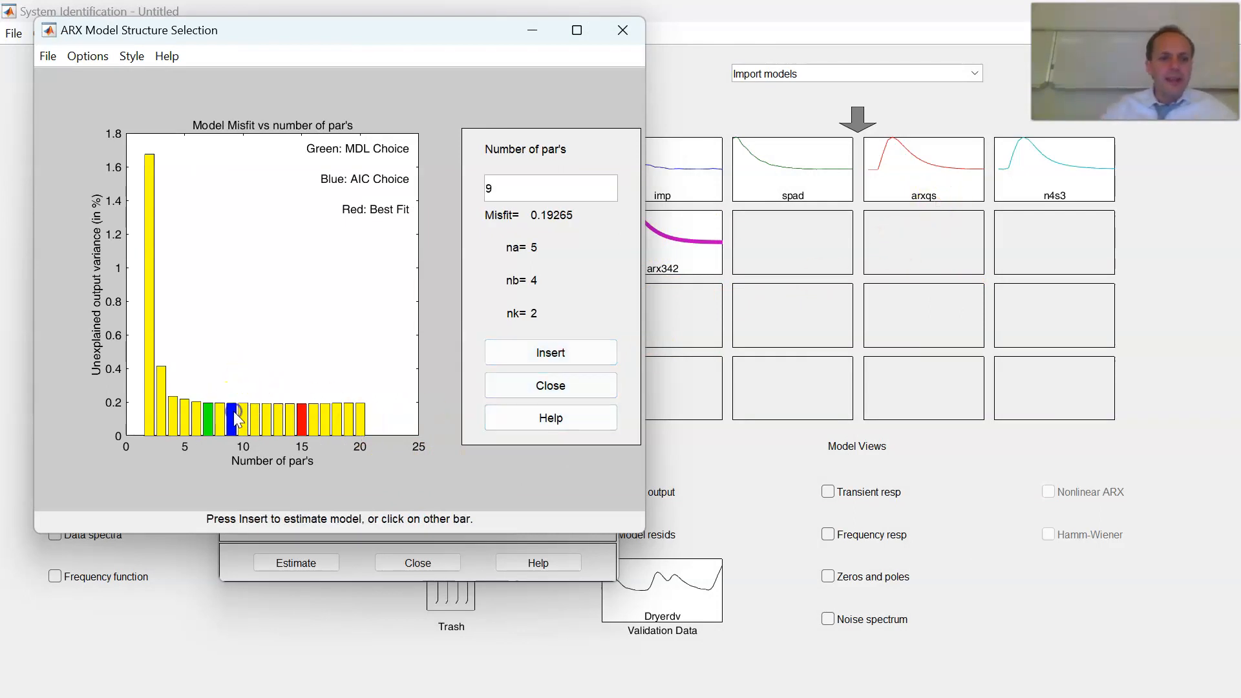
{"action": "left_click", "coordinate": [574, 358]}
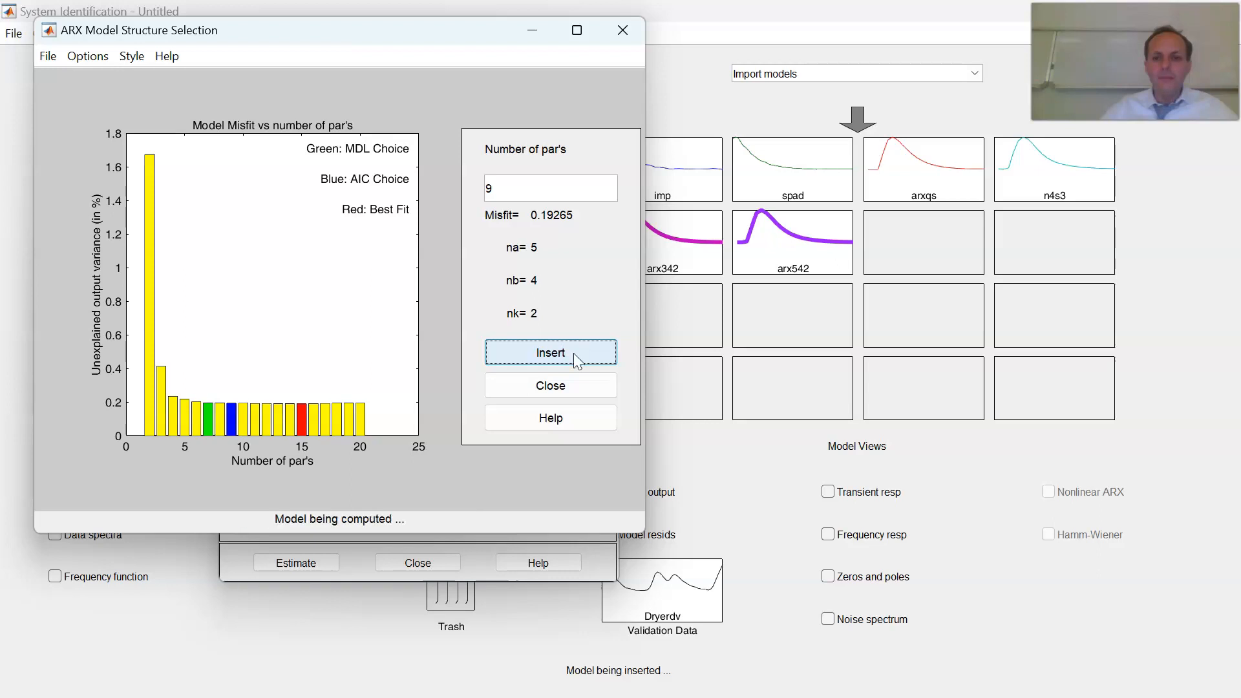
{"action": "left_click", "coordinate": [302, 415]}
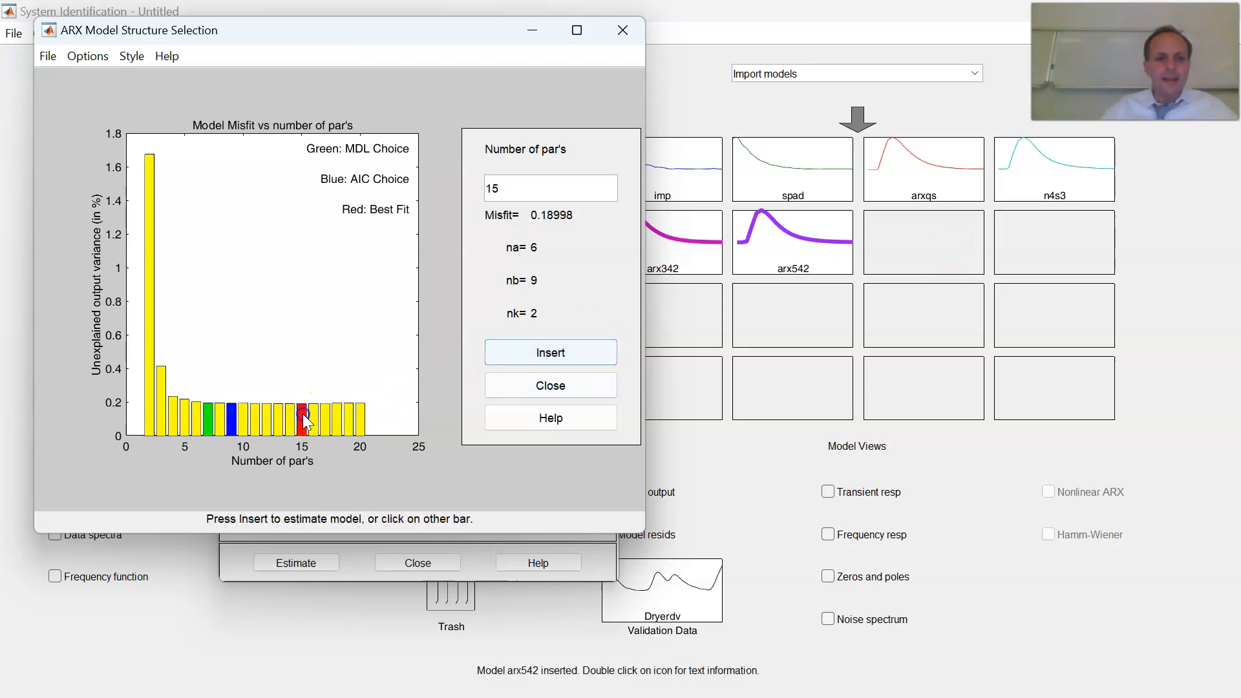
{"action": "left_click", "coordinate": [557, 352]}
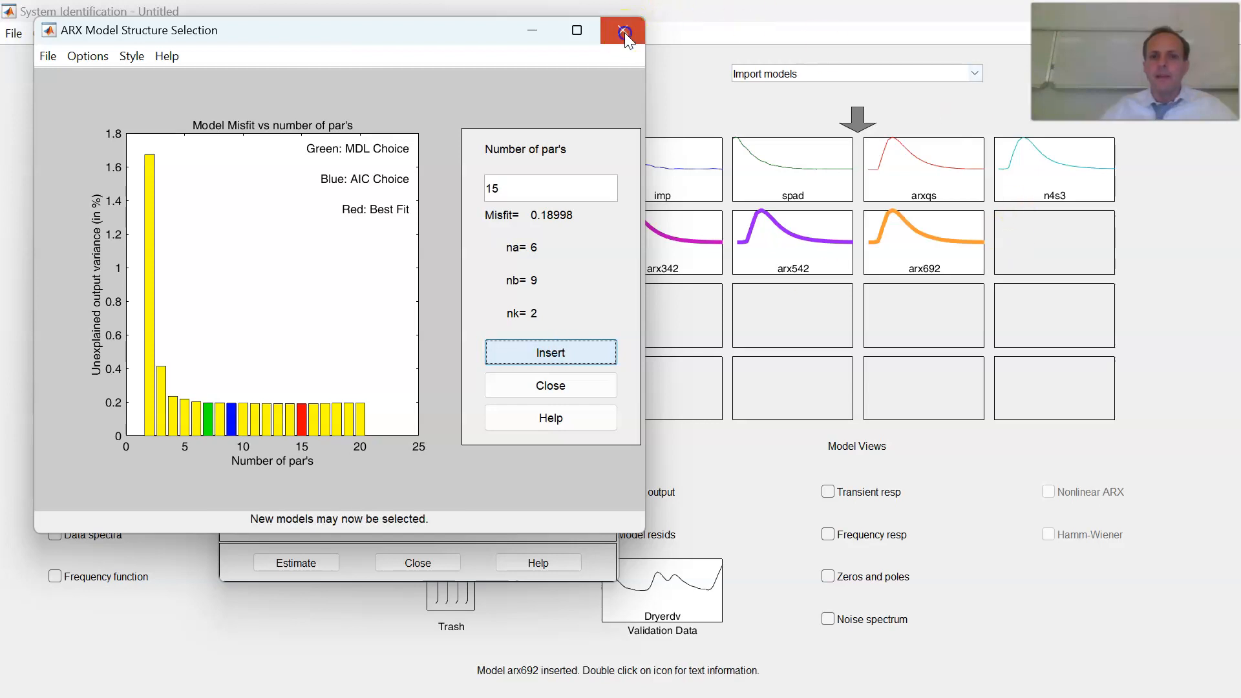
{"action": "left_click", "coordinate": [623, 31]}
{"action": "left_click", "coordinate": [596, 122]}
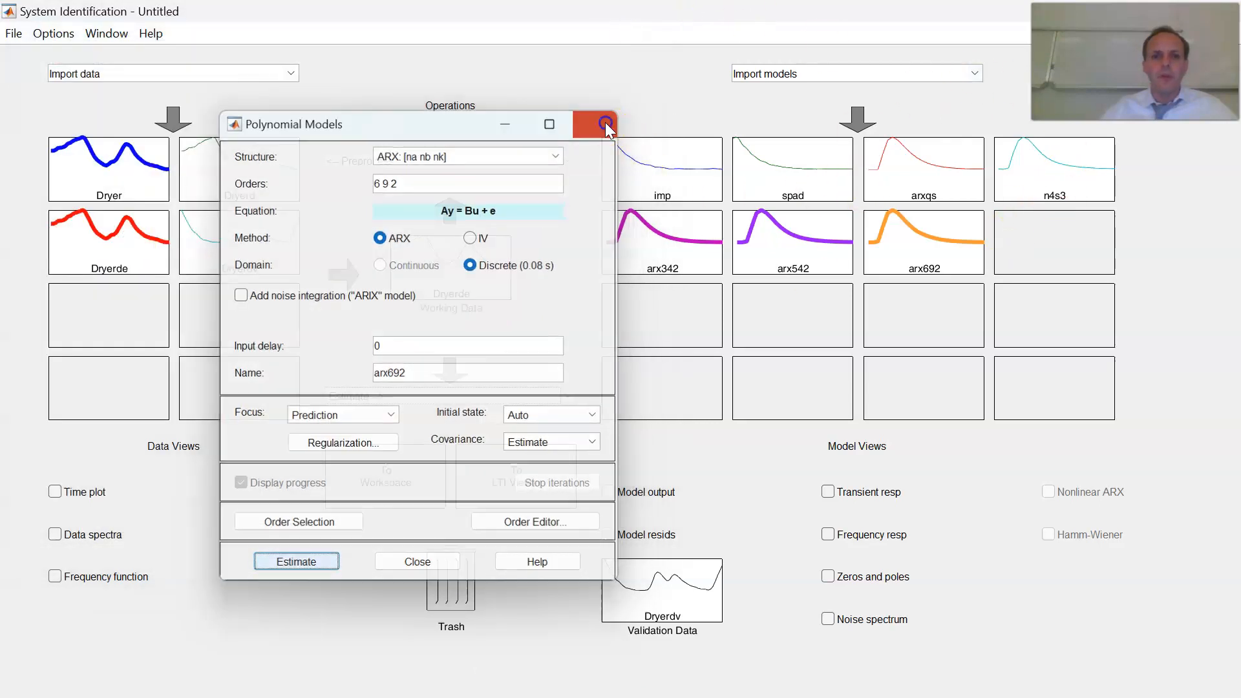
Rearrange the model board with arx542, arx342 and arx692 in the third row, arxqs above arx692 and n4s3 in the last slot.
{"action": "left_click_drag", "start_coordinate": [658, 265], "coordinate": [657, 333]}
{"action": "left_click_drag", "start_coordinate": [798, 243], "coordinate": [838, 301]}
{"action": "left_click_drag", "start_coordinate": [907, 259], "coordinate": [917, 331]}
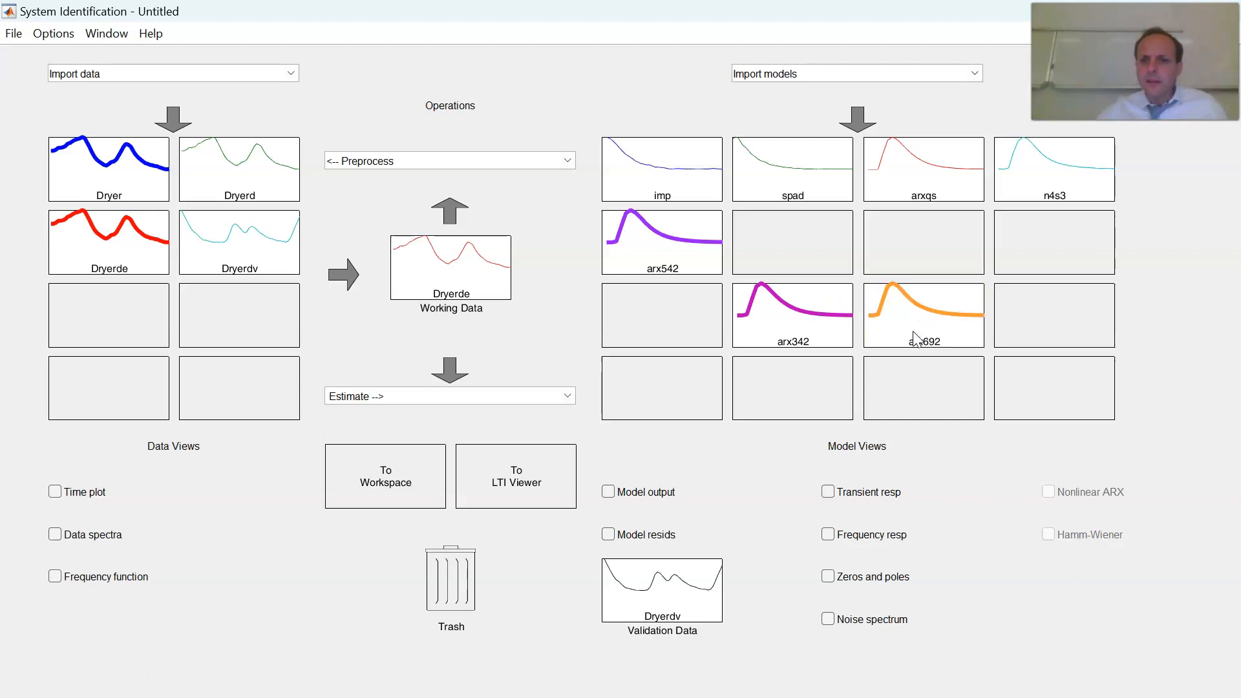
{"action": "left_click_drag", "start_coordinate": [653, 266], "coordinate": [655, 331]}
{"action": "left_click_drag", "start_coordinate": [953, 194], "coordinate": [957, 263]}
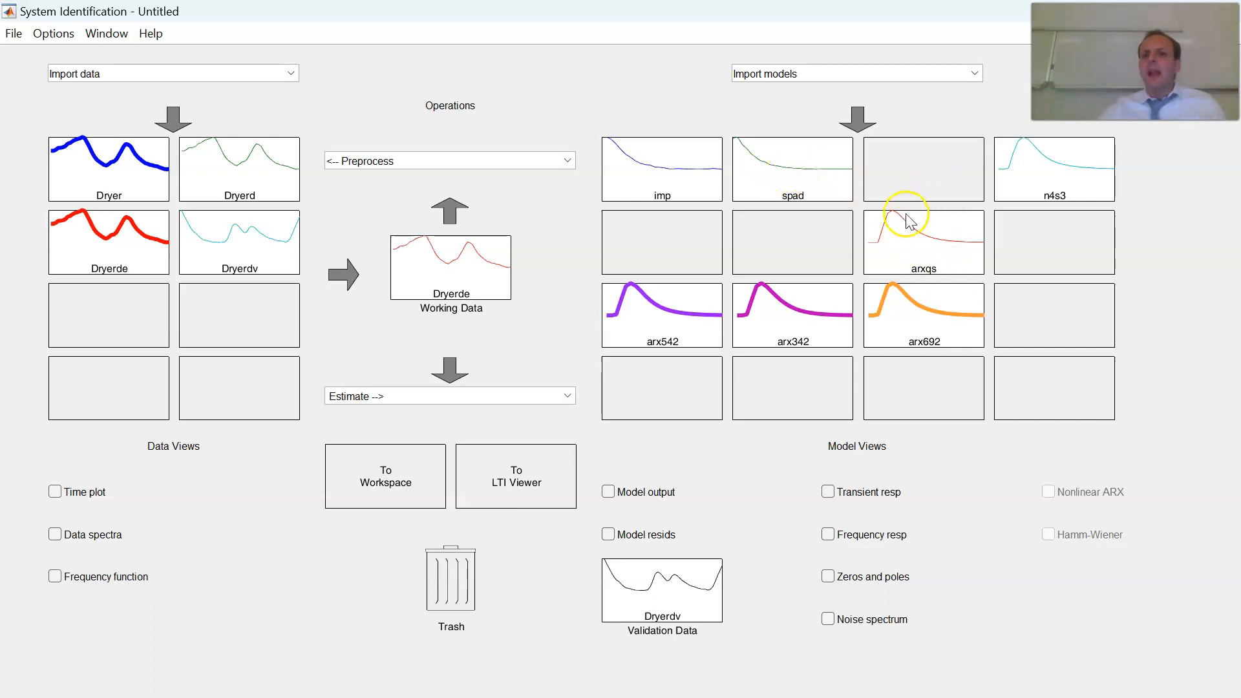
{"action": "left_click_drag", "start_coordinate": [933, 250], "coordinate": [1050, 401]}
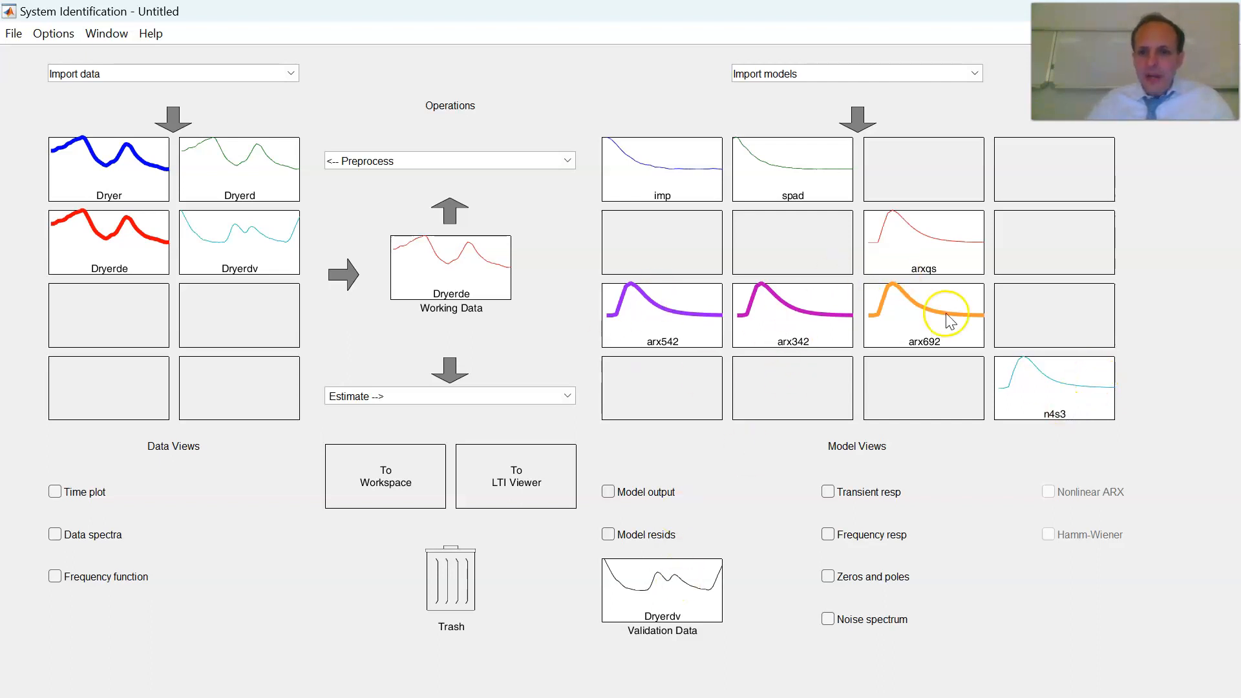
Compare the simulated model output fits of the three new ARX models, add arxqs to the comparison, and close the plot.
{"action": "left_click", "coordinate": [661, 495]}
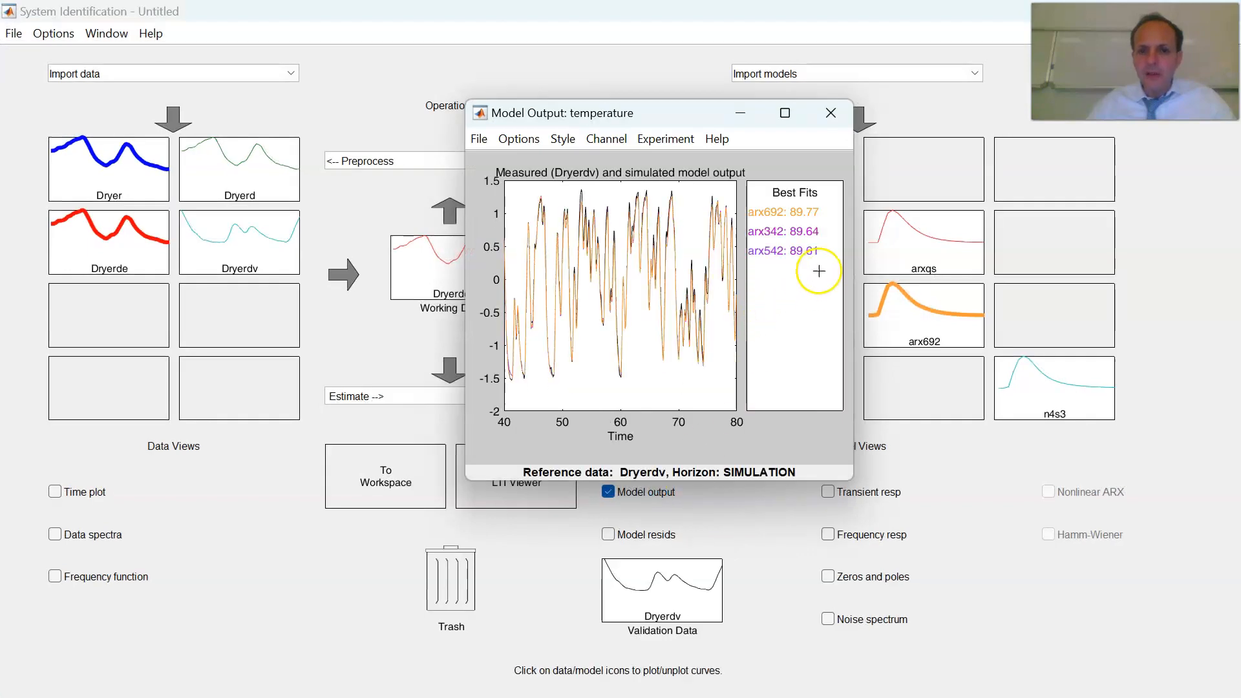
{"action": "left_click_drag", "start_coordinate": [684, 118], "coordinate": [308, 43]}
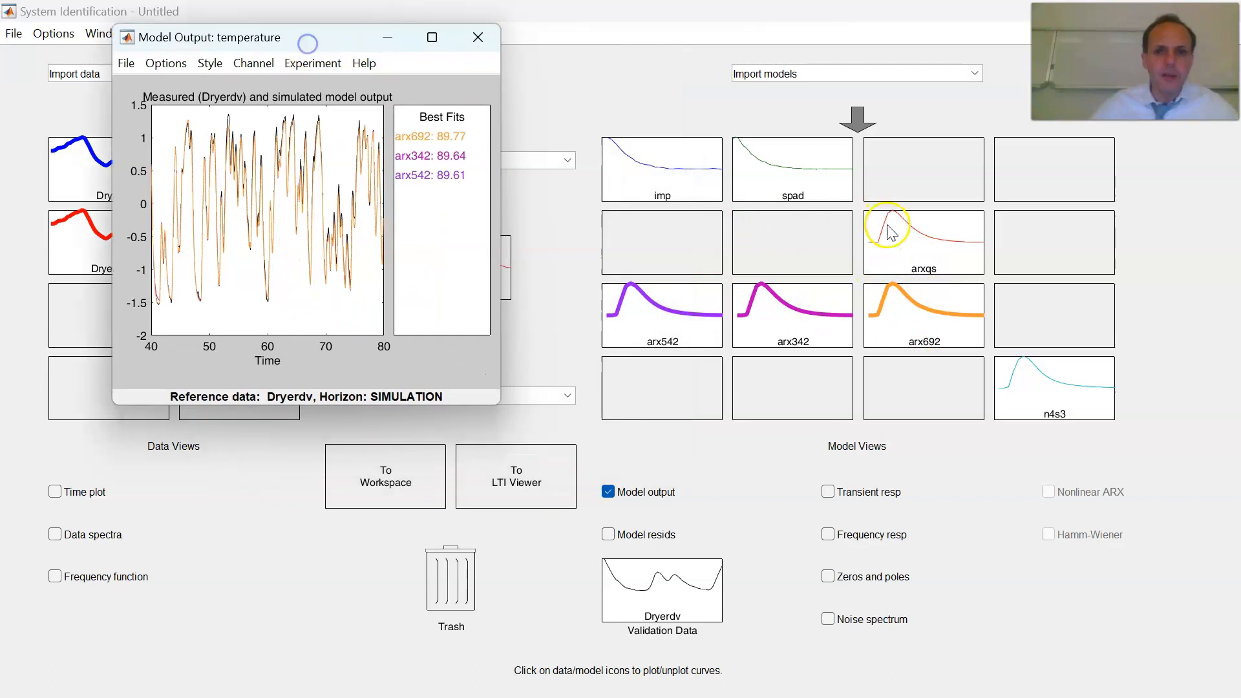
{"action": "left_click", "coordinate": [892, 234]}
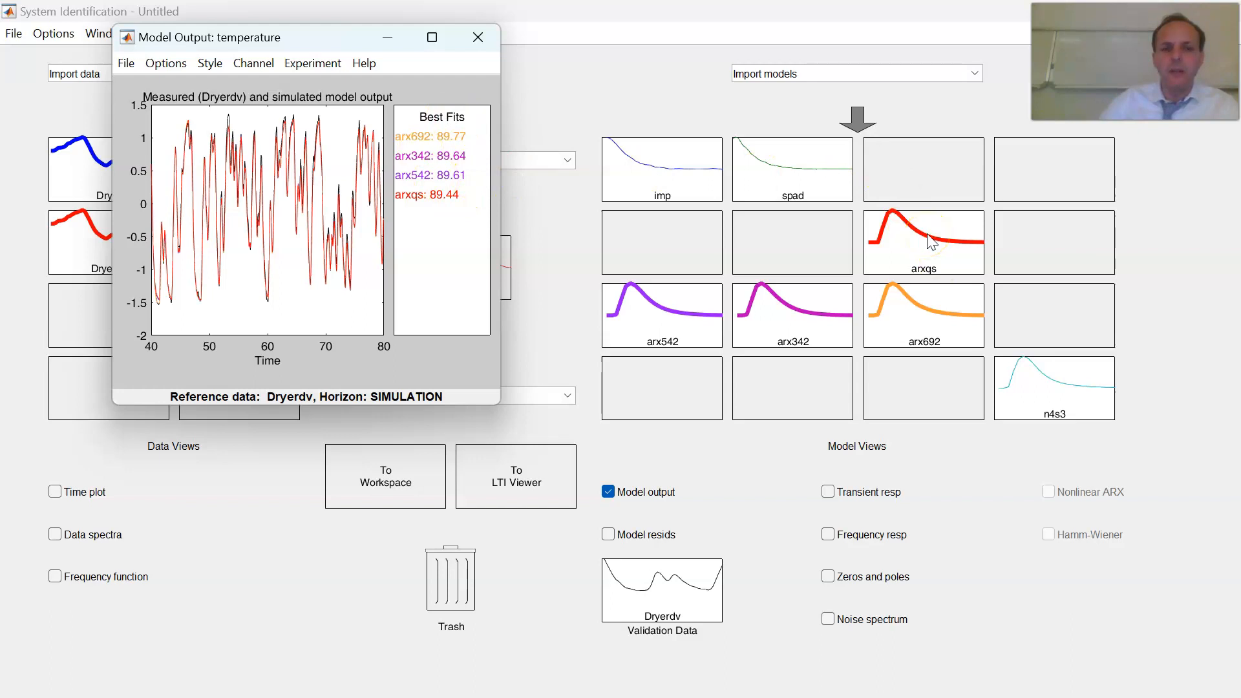
{"action": "left_click", "coordinate": [478, 37]}
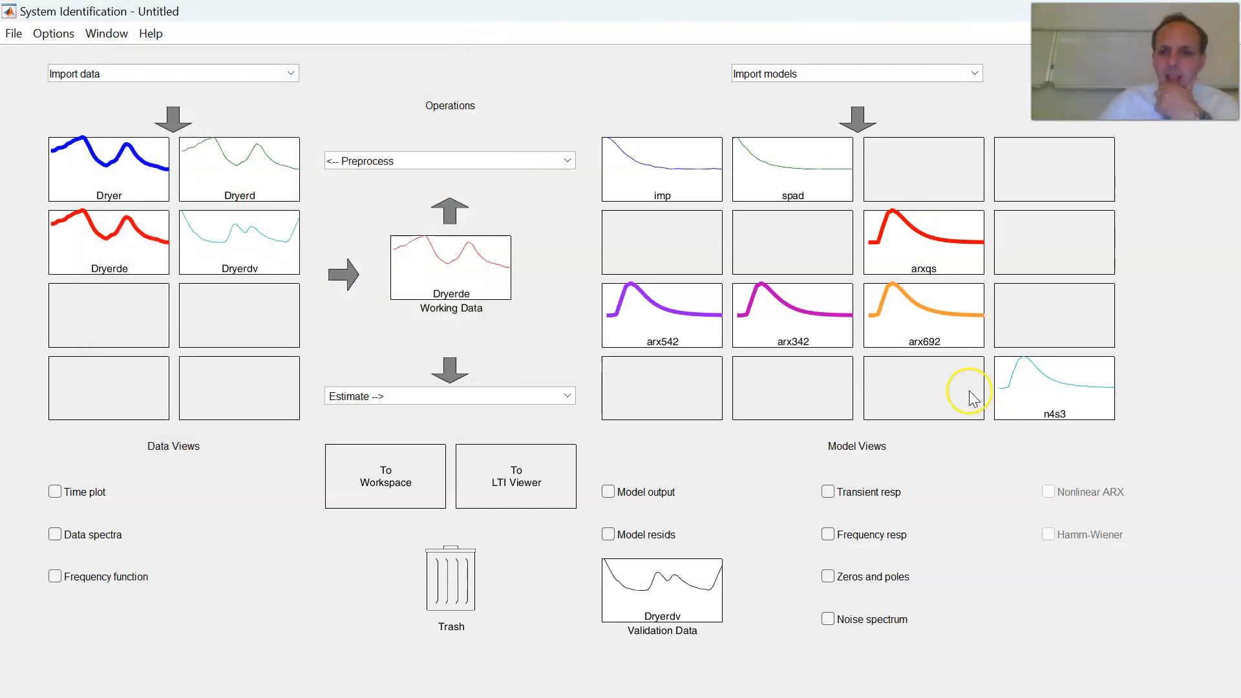
Show the residual analysis for arxqs, arx342, arx542 and arx692 in an enlarged window and examine the correlations.
{"action": "left_click", "coordinate": [624, 537]}
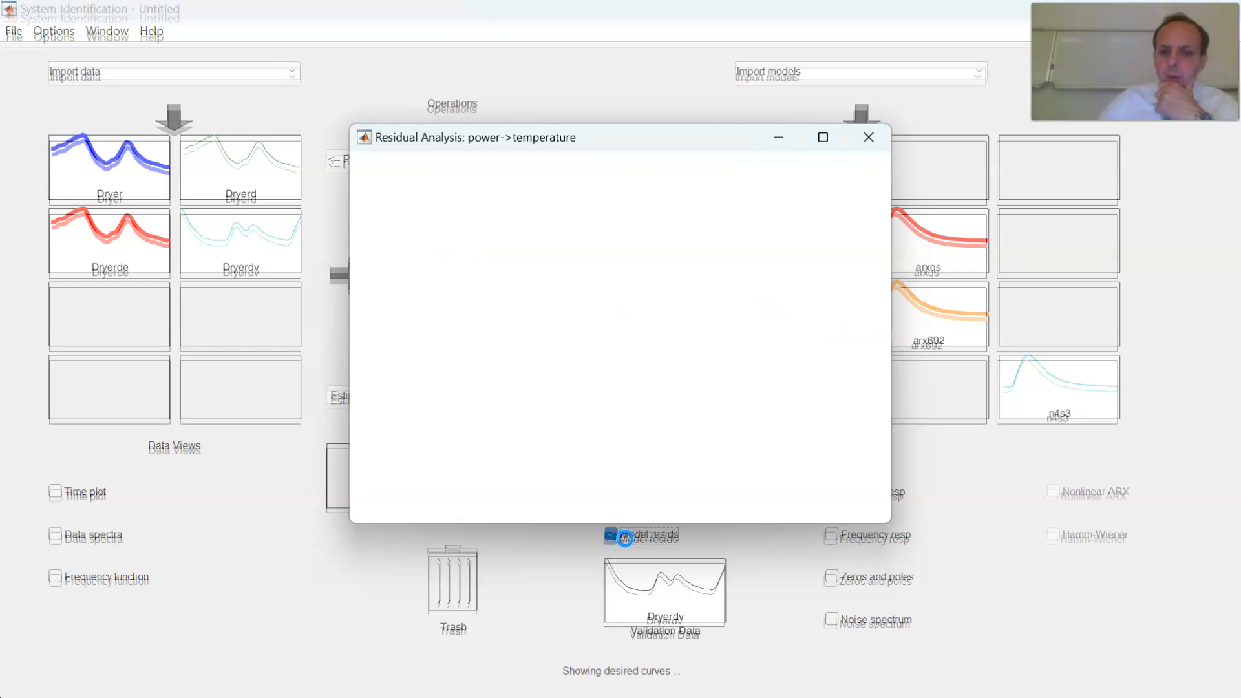
{"action": "left_click_drag", "start_coordinate": [653, 129], "coordinate": [390, 33]}
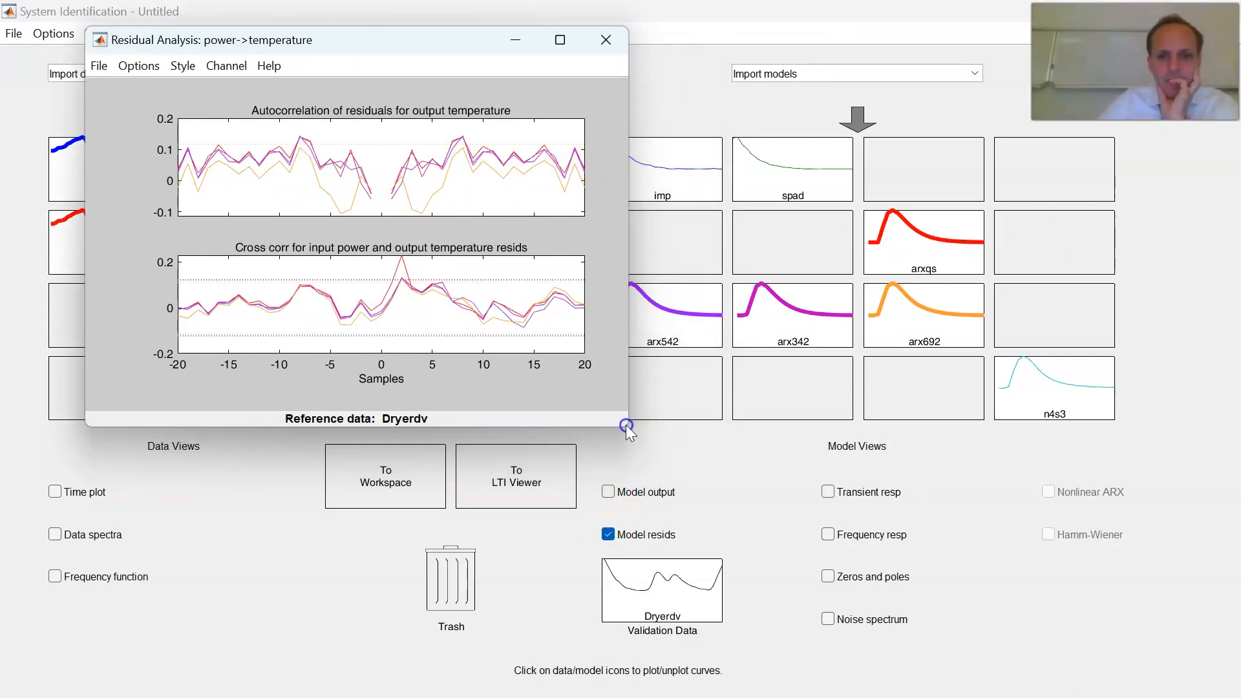
{"action": "left_click_drag", "start_coordinate": [626, 426], "coordinate": [914, 670]}
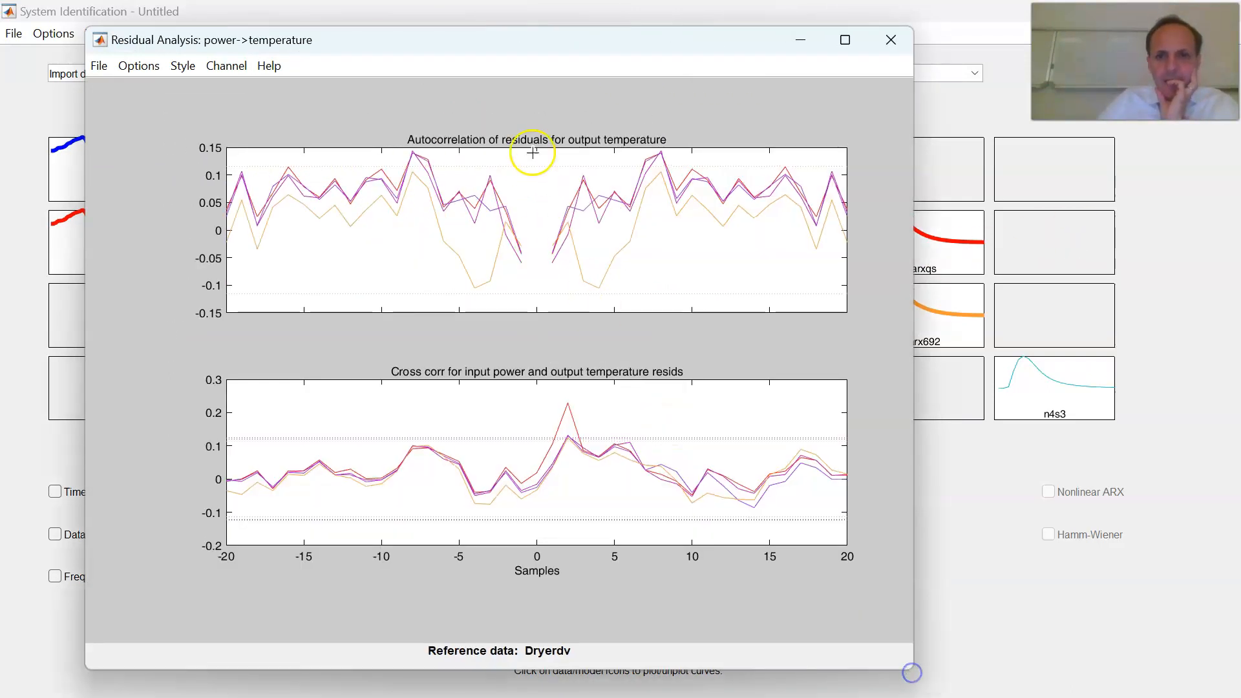
{"action": "left_click_drag", "start_coordinate": [527, 52], "coordinate": [444, 27]}
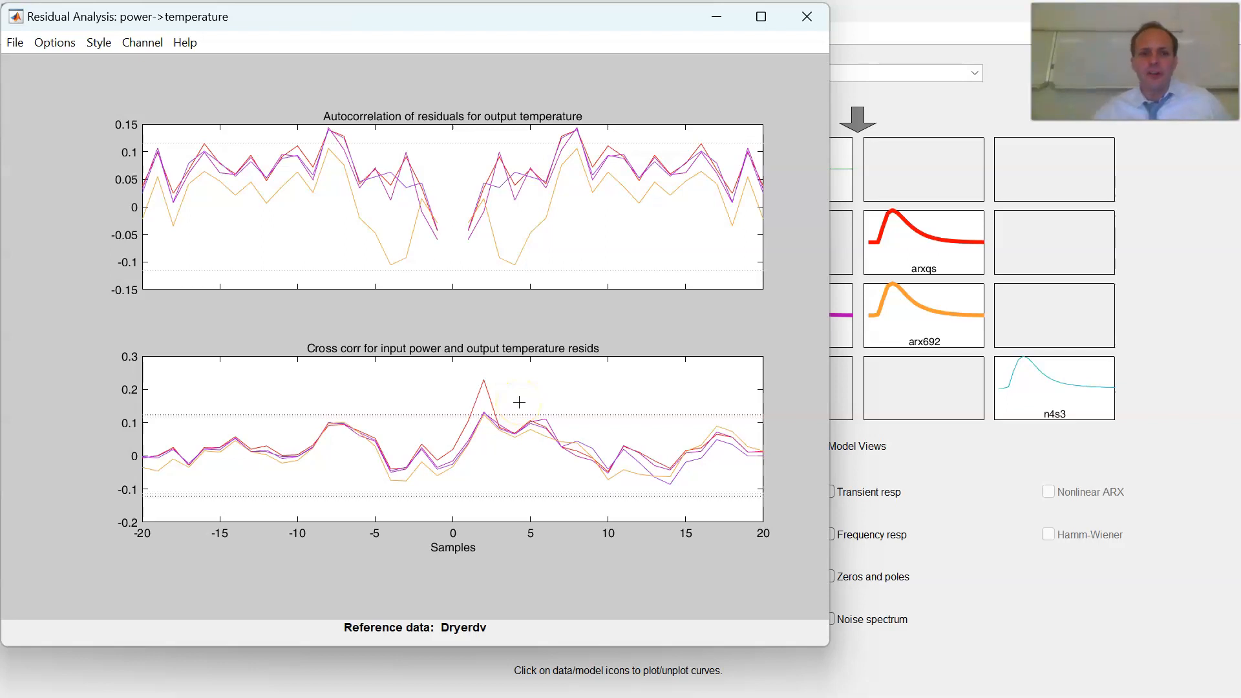
Remove arxqs from the residual analysis, bring the plot back into view and shrink its window beside the model board.
{"action": "left_click", "coordinate": [940, 237]}
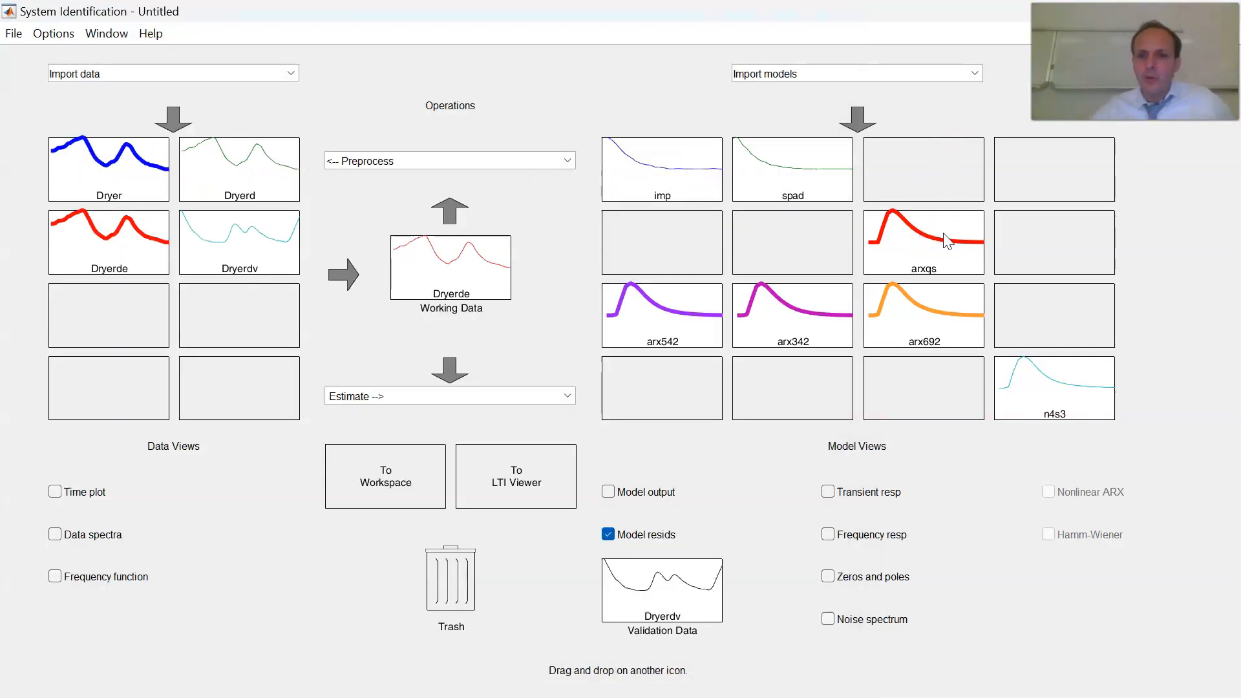
{"action": "mouse_move", "coordinate": [802, 685]}
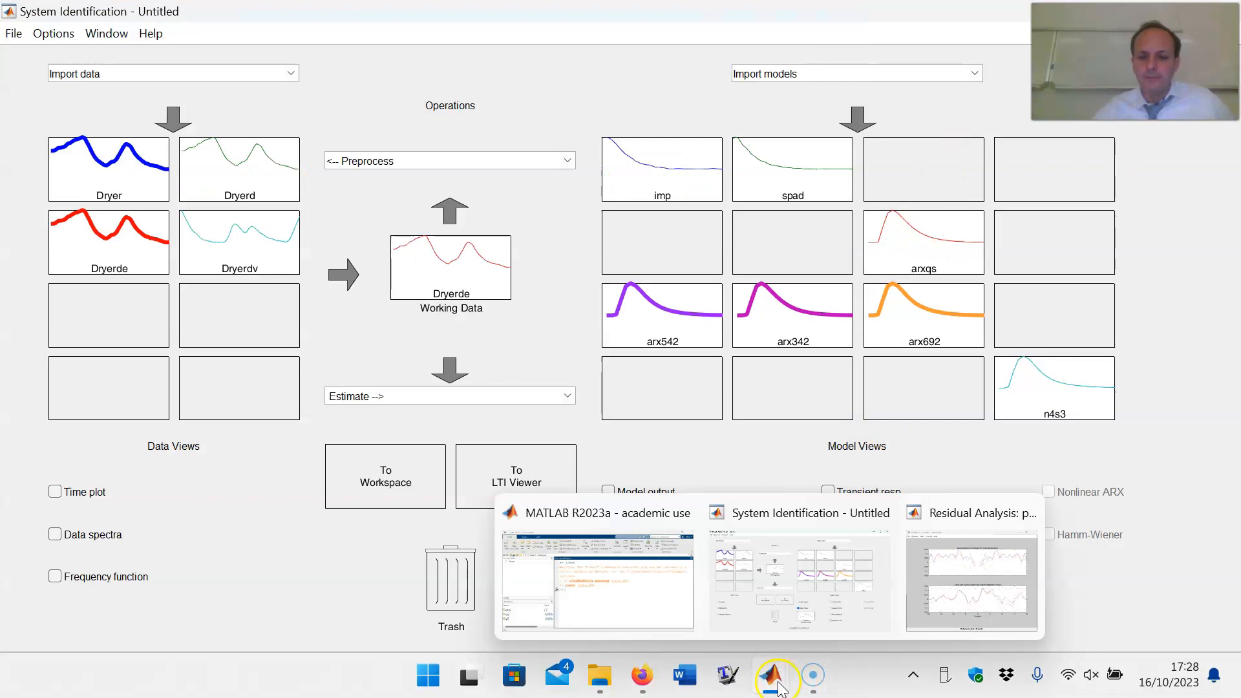
{"action": "left_click", "coordinate": [1034, 621]}
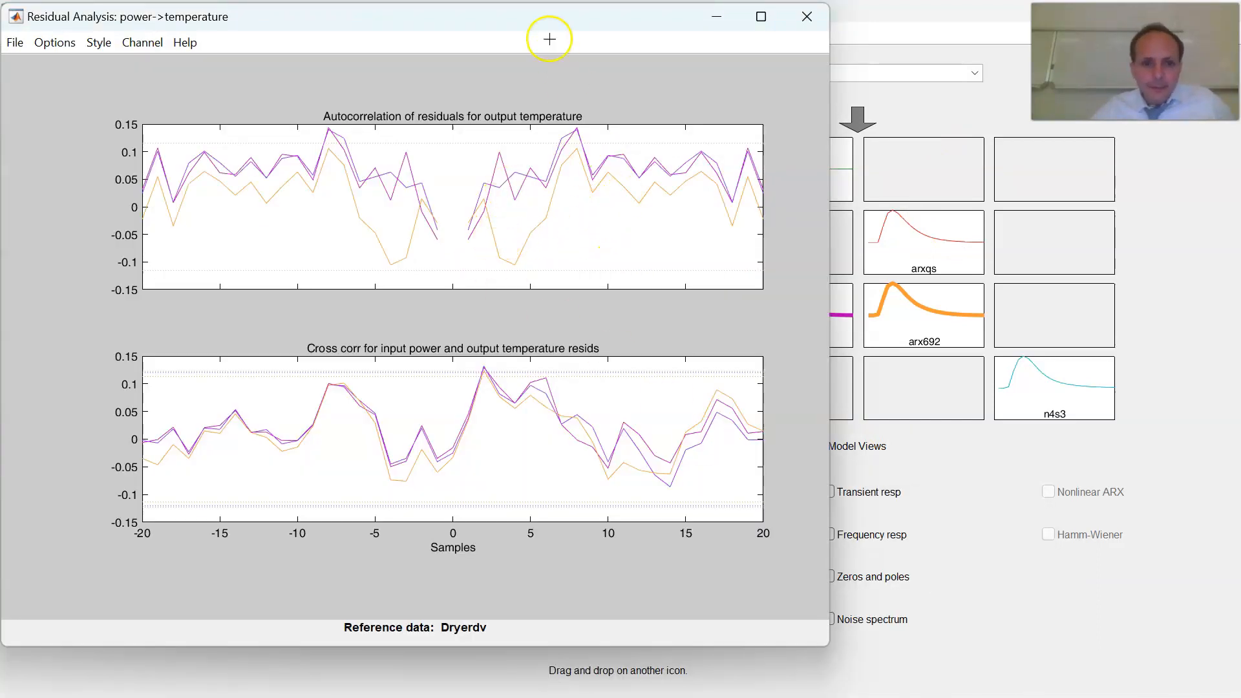
{"action": "left_click_drag", "start_coordinate": [544, 18], "coordinate": [536, 72]}
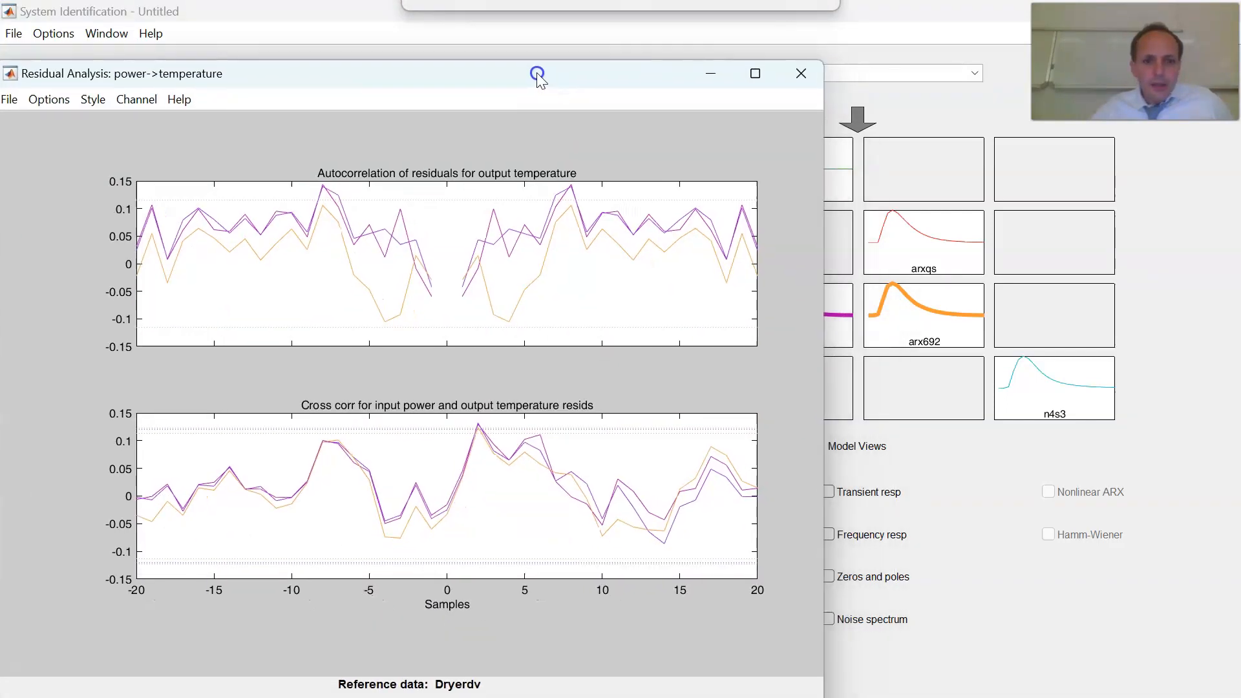
{"action": "left_click_drag", "start_coordinate": [536, 73], "coordinate": [529, 72]}
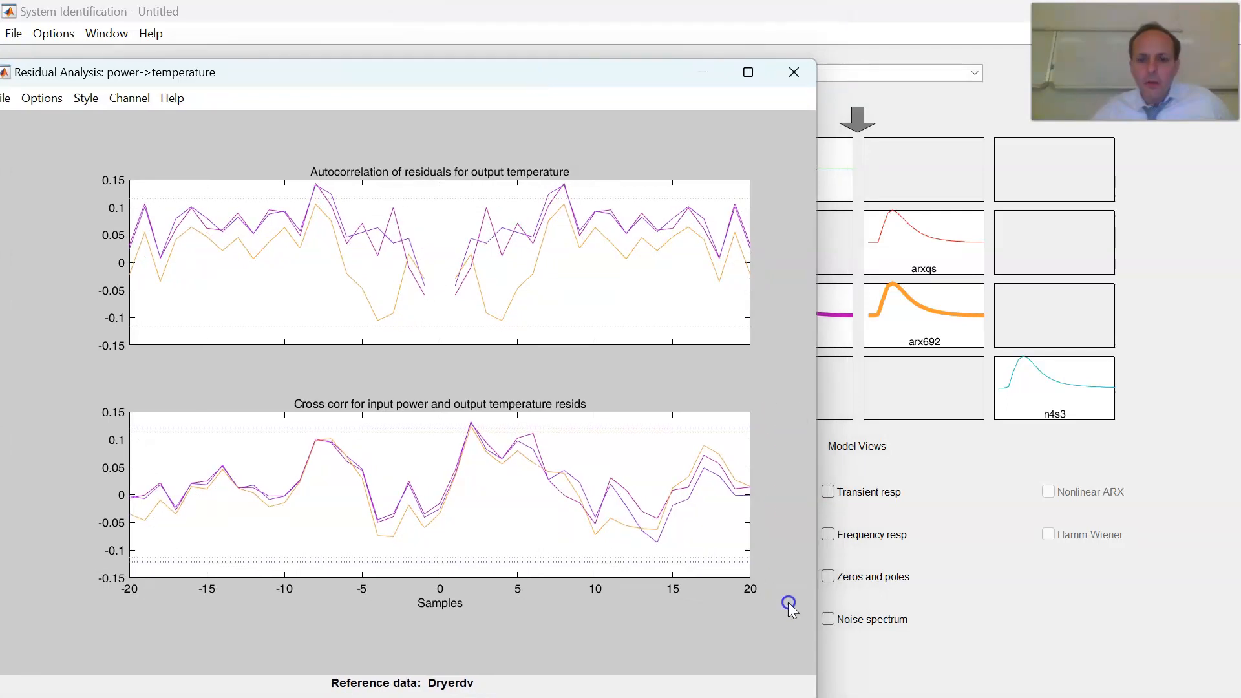
{"action": "left_click_drag", "start_coordinate": [243, 72], "coordinate": [344, 69]}
{"action": "left_click_drag", "start_coordinate": [108, 63], "coordinate": [256, 39]}
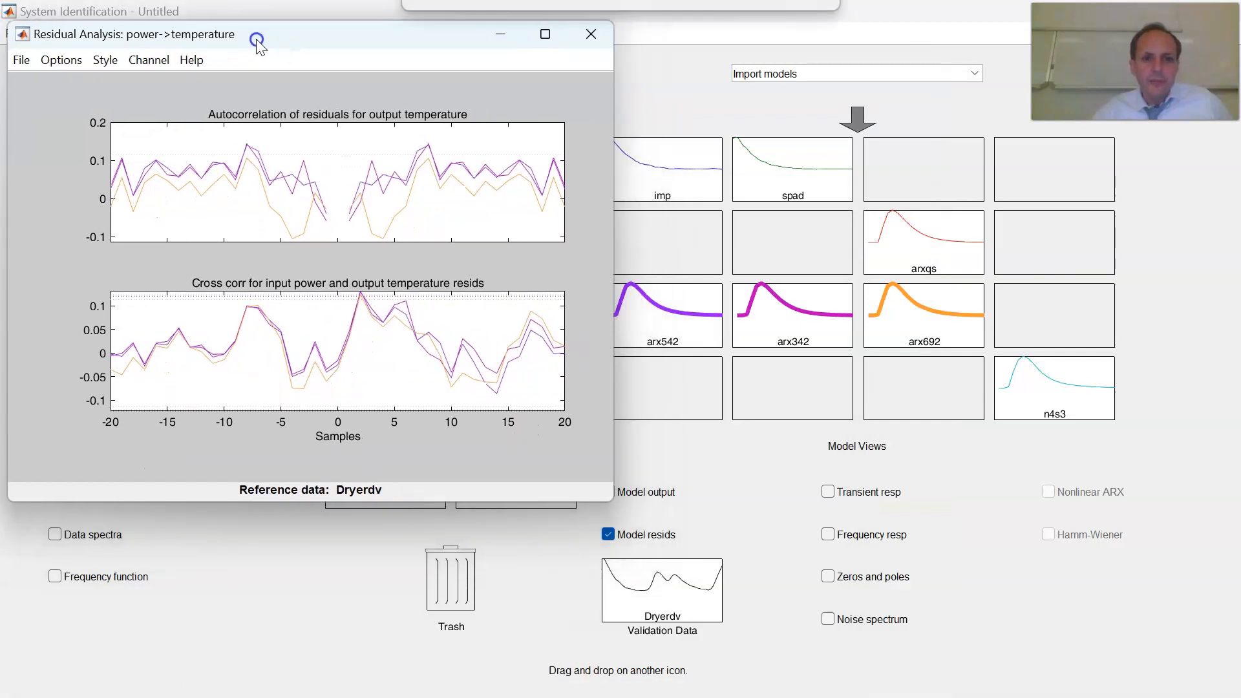
Deactivate arx542 and arx342 one after the other, examine the residual correlations of arx692 alone, and close the plot.
{"action": "left_click", "coordinate": [669, 323]}
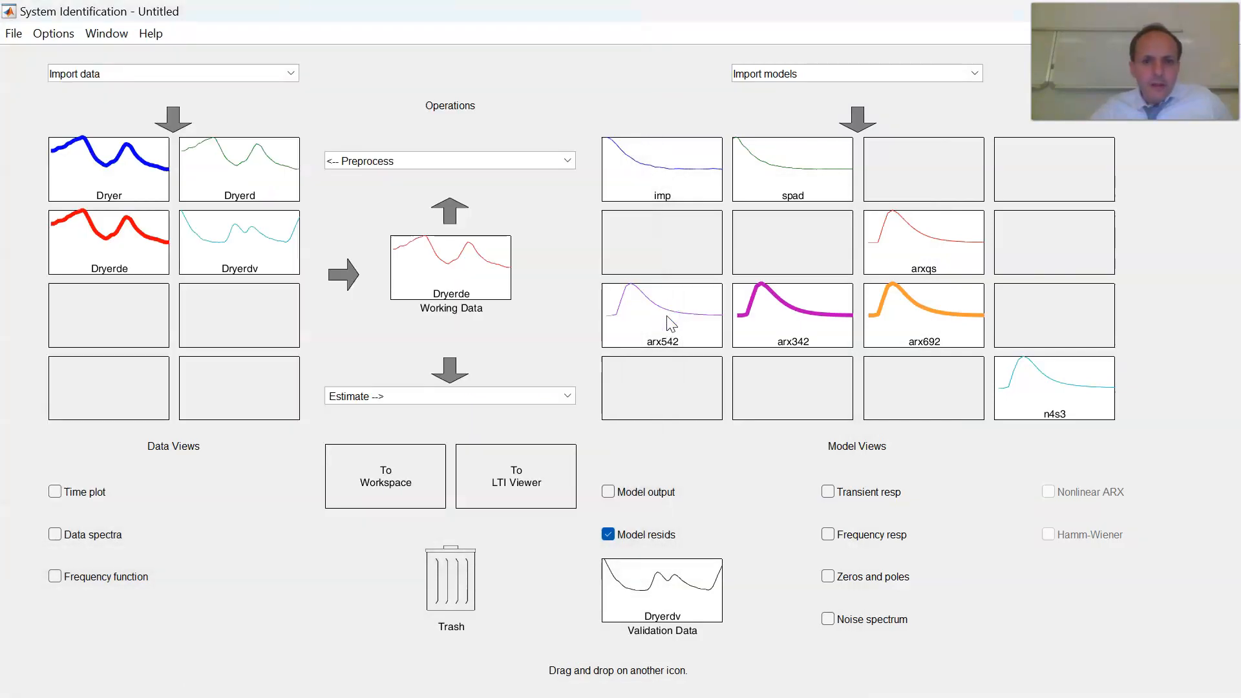
{"action": "left_click", "coordinate": [784, 690]}
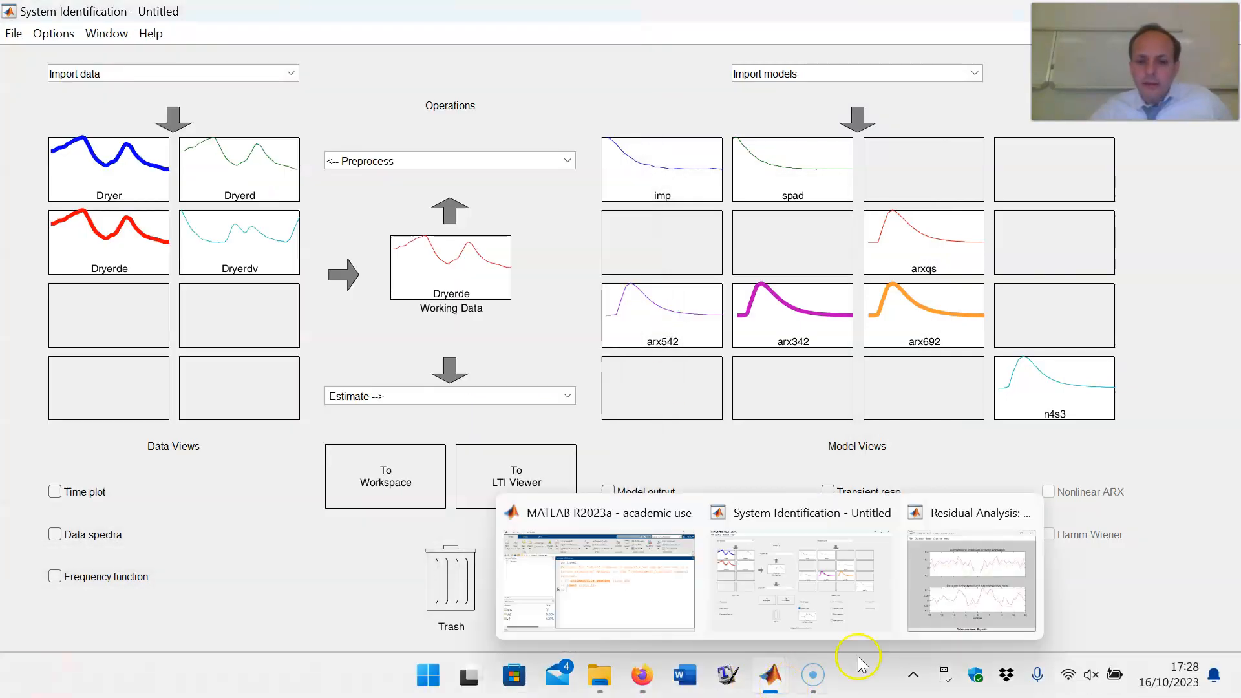
{"action": "left_click", "coordinate": [970, 624]}
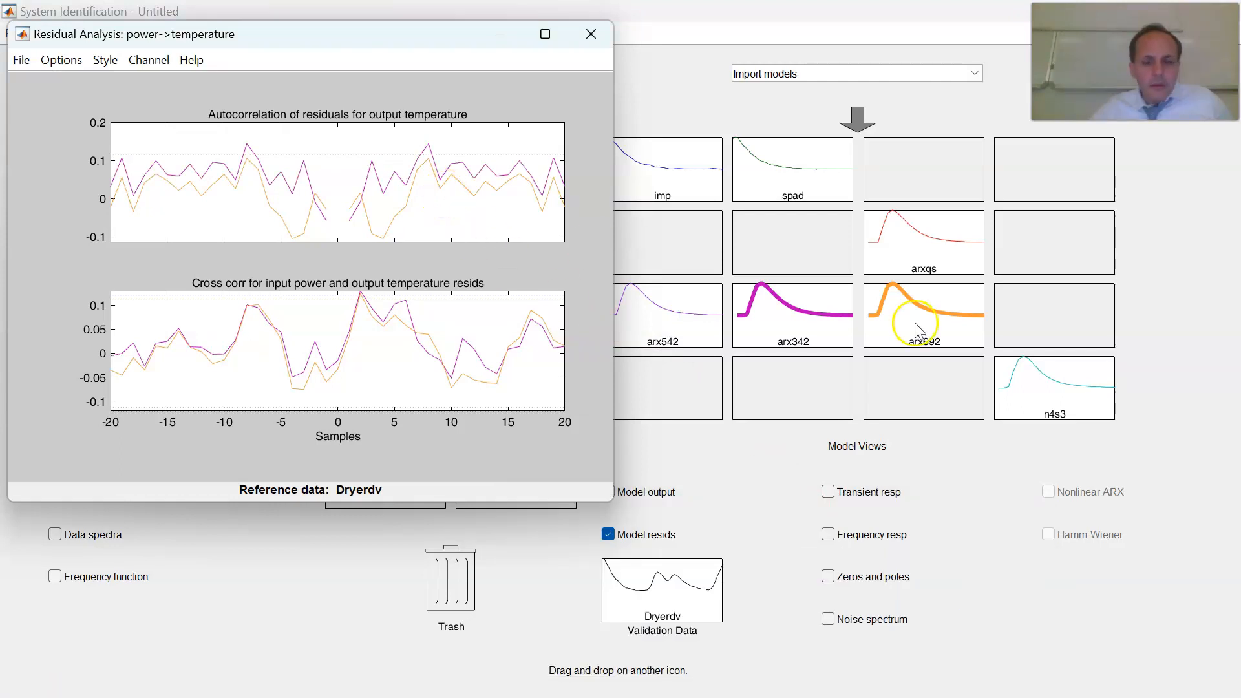
{"action": "left_click", "coordinate": [819, 318]}
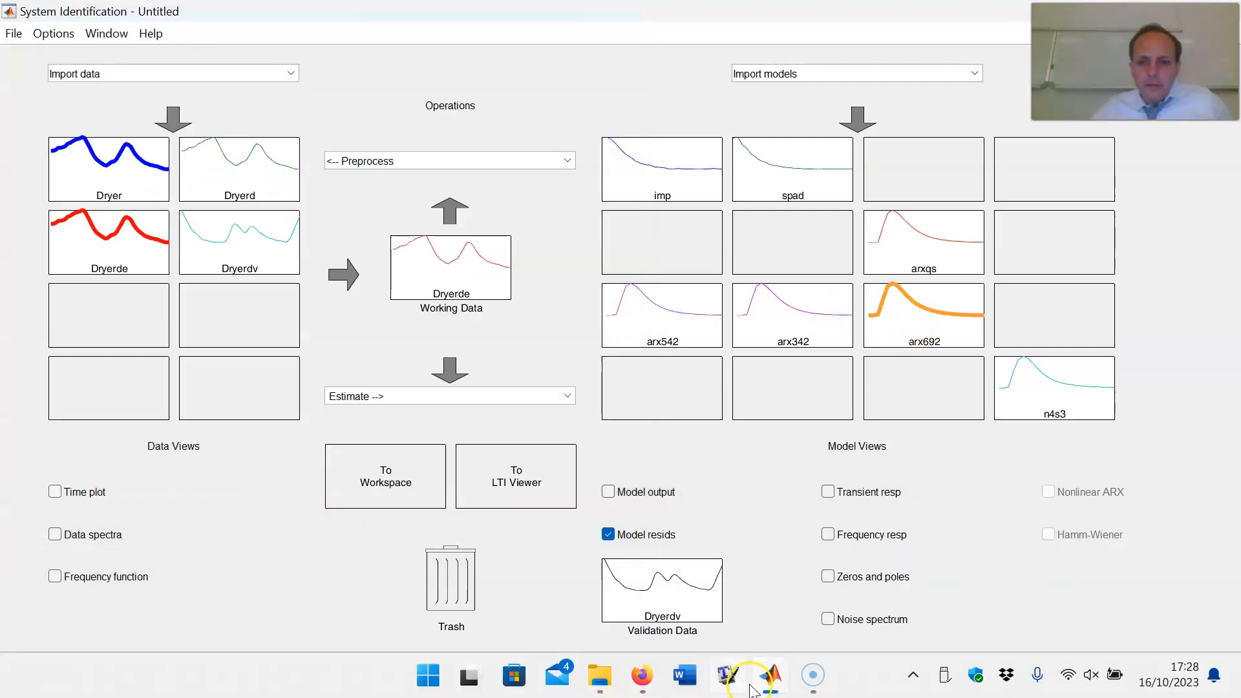
{"action": "left_click", "coordinate": [769, 676]}
{"action": "left_click", "coordinate": [935, 611]}
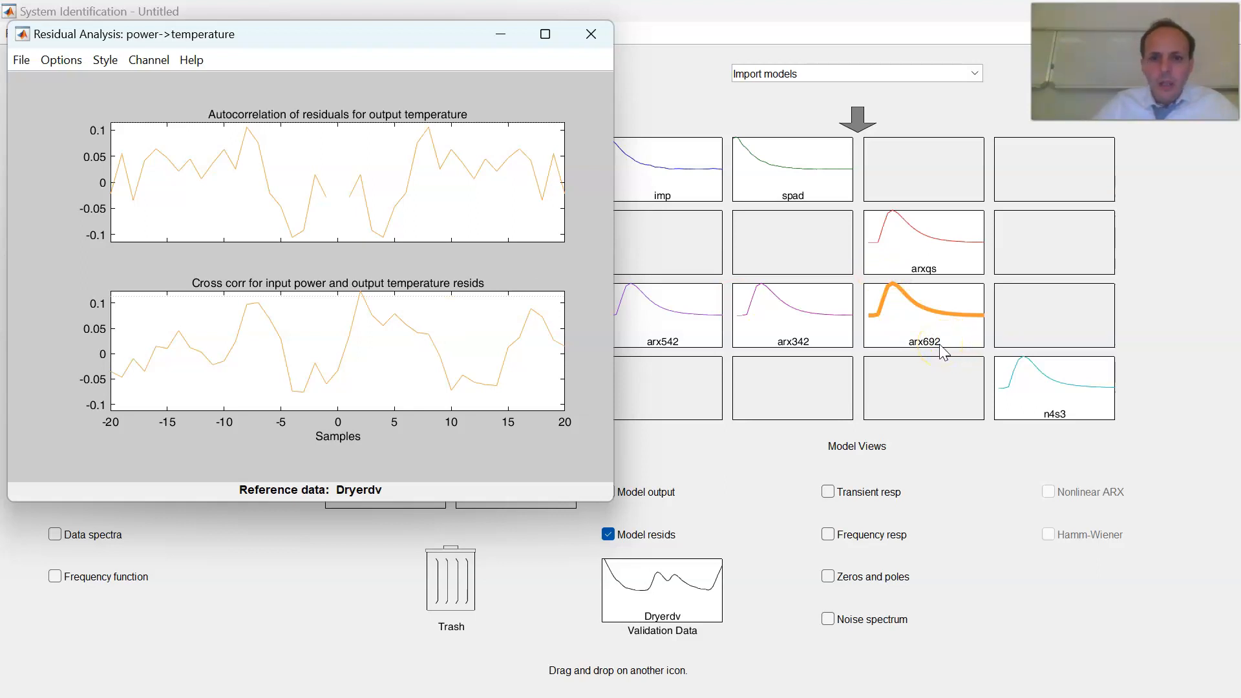
{"action": "left_click", "coordinate": [591, 34]}
Swap arx342 and arx542 on the model board and reactivate both models.
{"action": "left_click_drag", "start_coordinate": [806, 312], "coordinate": [695, 310]}
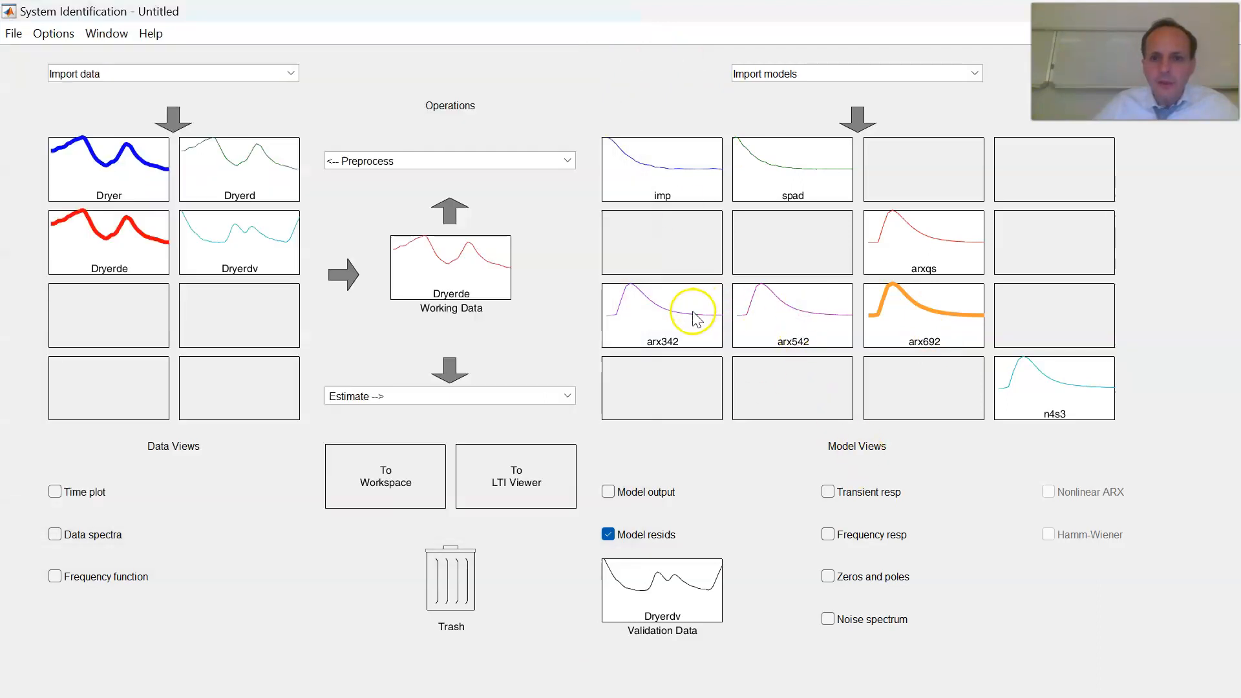
{"action": "left_click", "coordinate": [693, 314]}
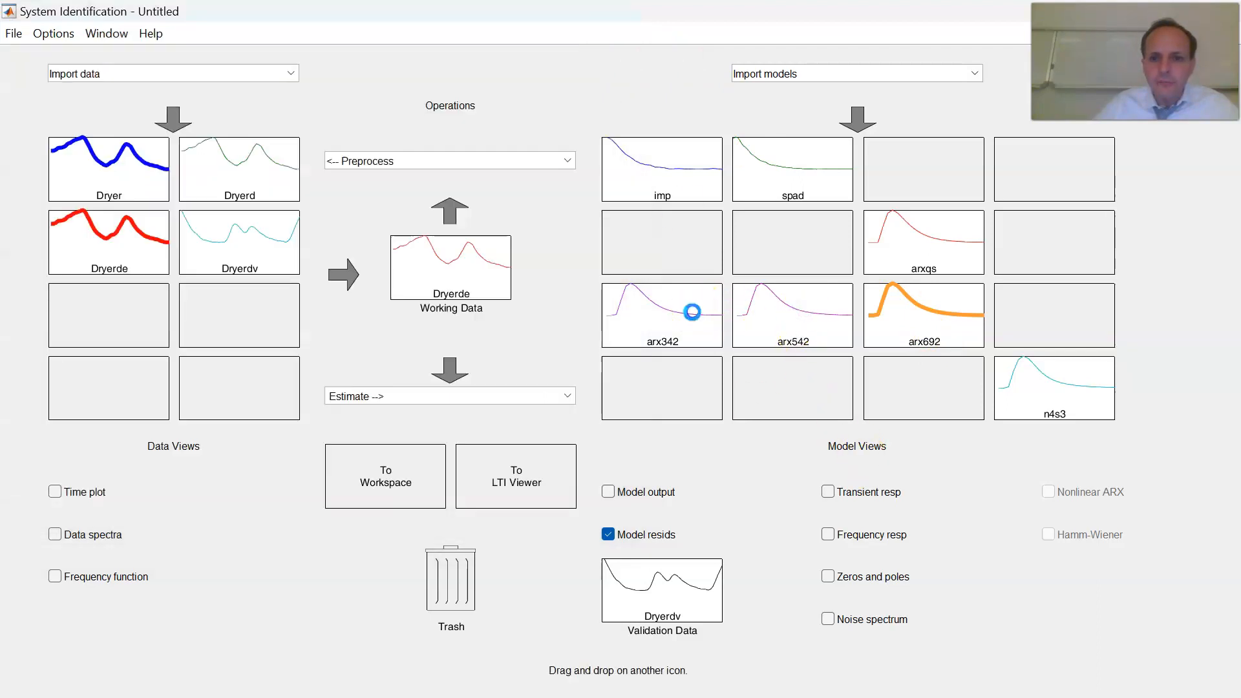
{"action": "left_click", "coordinate": [751, 304]}
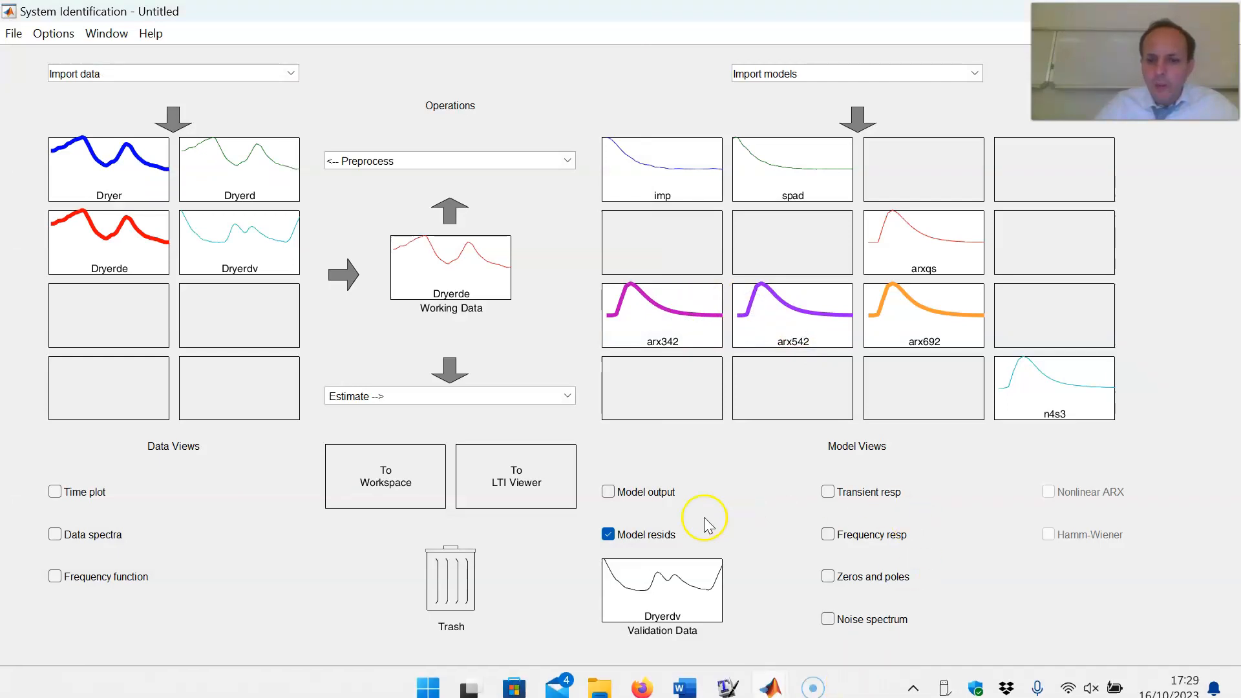
Close the residual analysis, show the zeros and poles of arx342, arx542 and arx692, and arrange the plot window over the session window.
{"action": "left_click", "coordinate": [674, 536]}
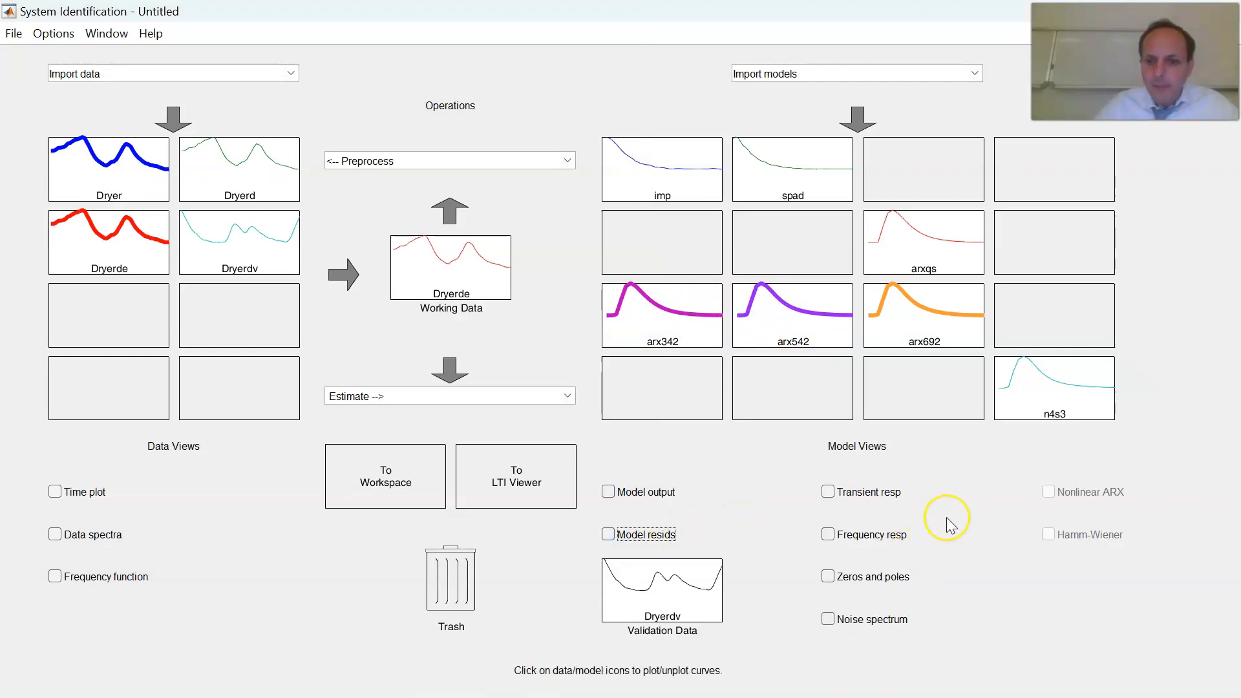
{"action": "left_click", "coordinate": [864, 579]}
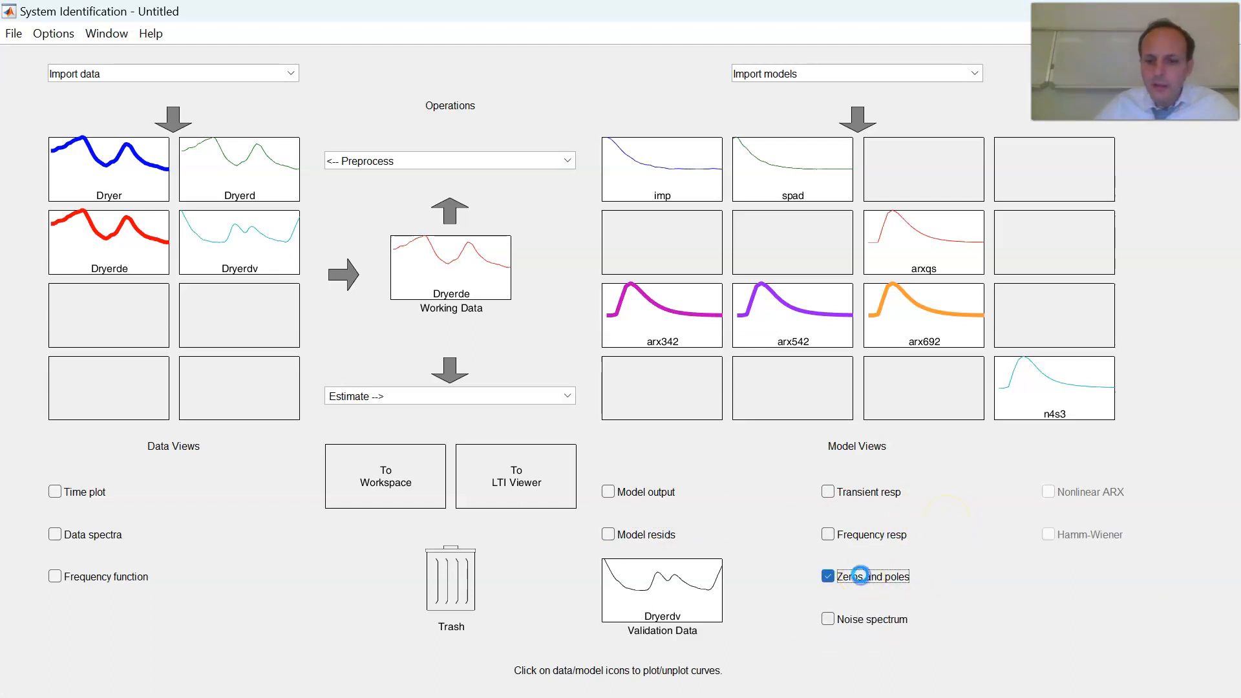
{"action": "left_click_drag", "start_coordinate": [563, 252], "coordinate": [393, 68]}
{"action": "left_click_drag", "start_coordinate": [604, 446], "coordinate": [969, 626]}
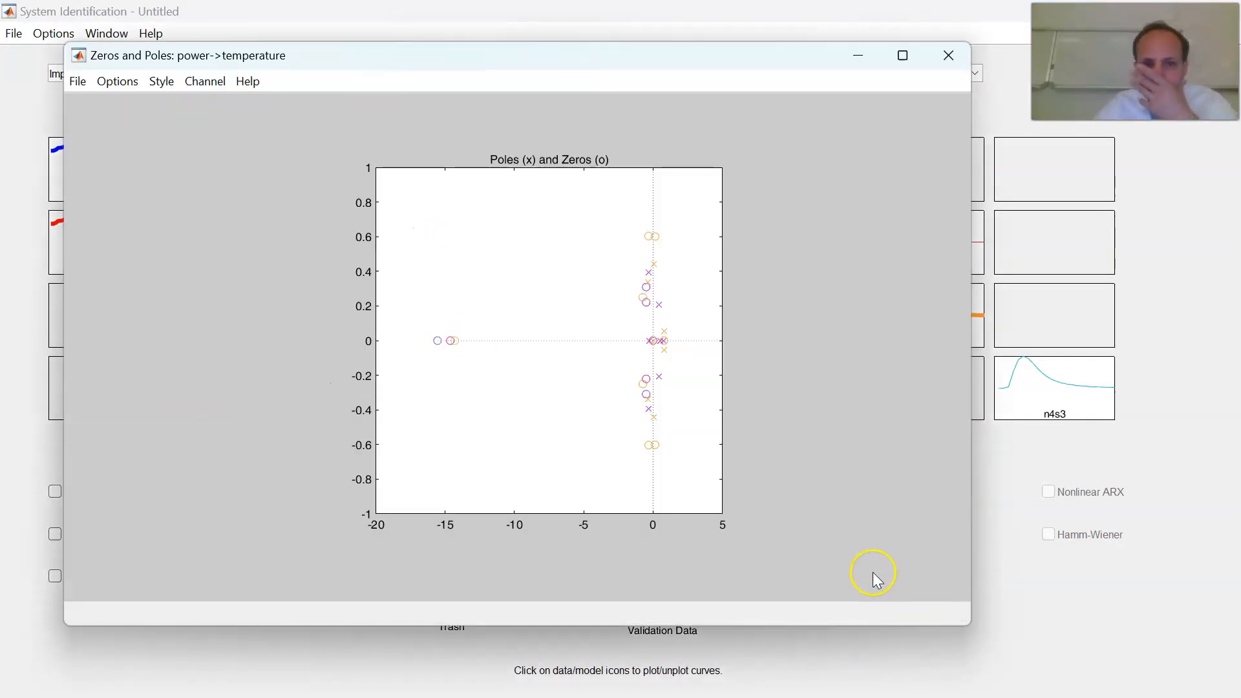
{"action": "left_click_drag", "start_coordinate": [635, 56], "coordinate": [598, 78]}
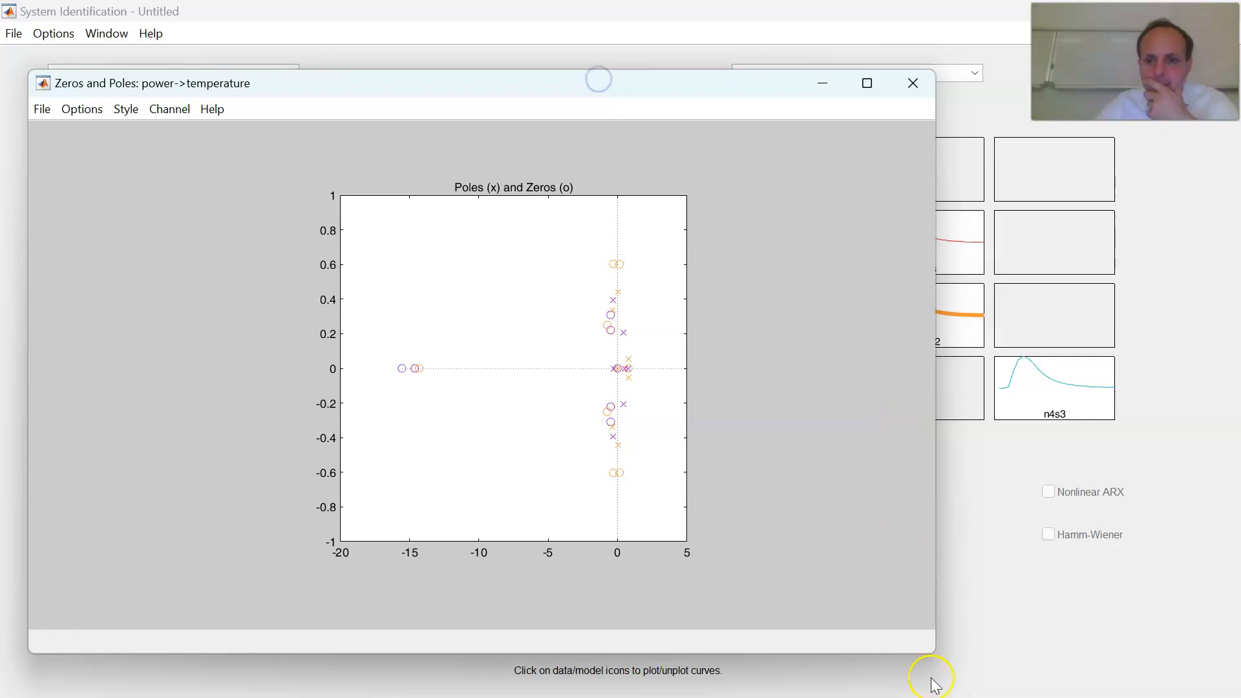
{"action": "left_click_drag", "start_coordinate": [935, 654], "coordinate": [750, 464]}
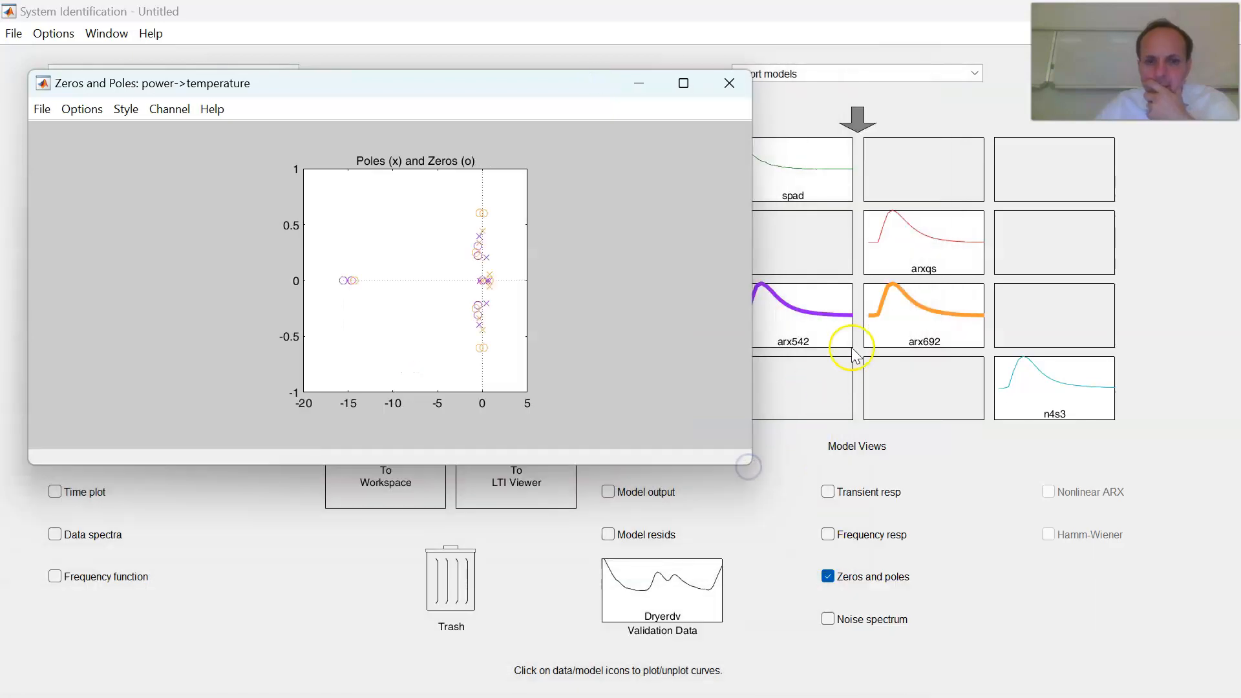
Display the unit circle in the zeros and poles plot.
{"action": "left_click", "coordinate": [94, 108]}
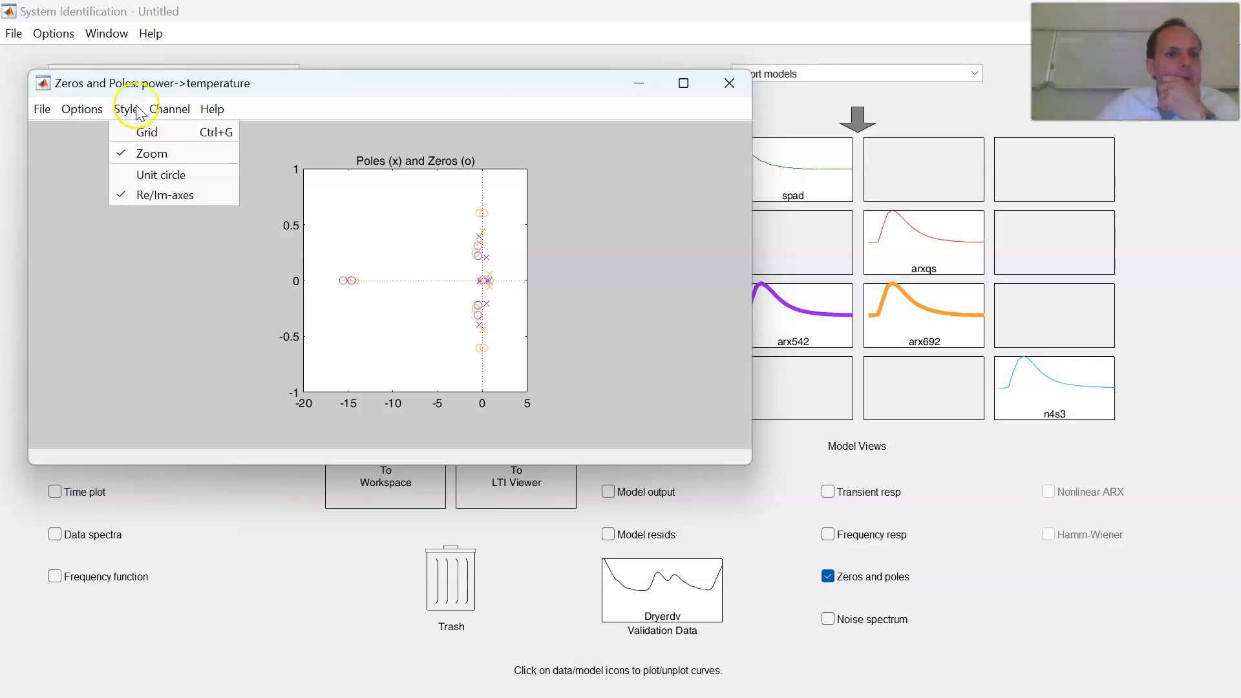
{"action": "mouse_move", "coordinate": [132, 119]}
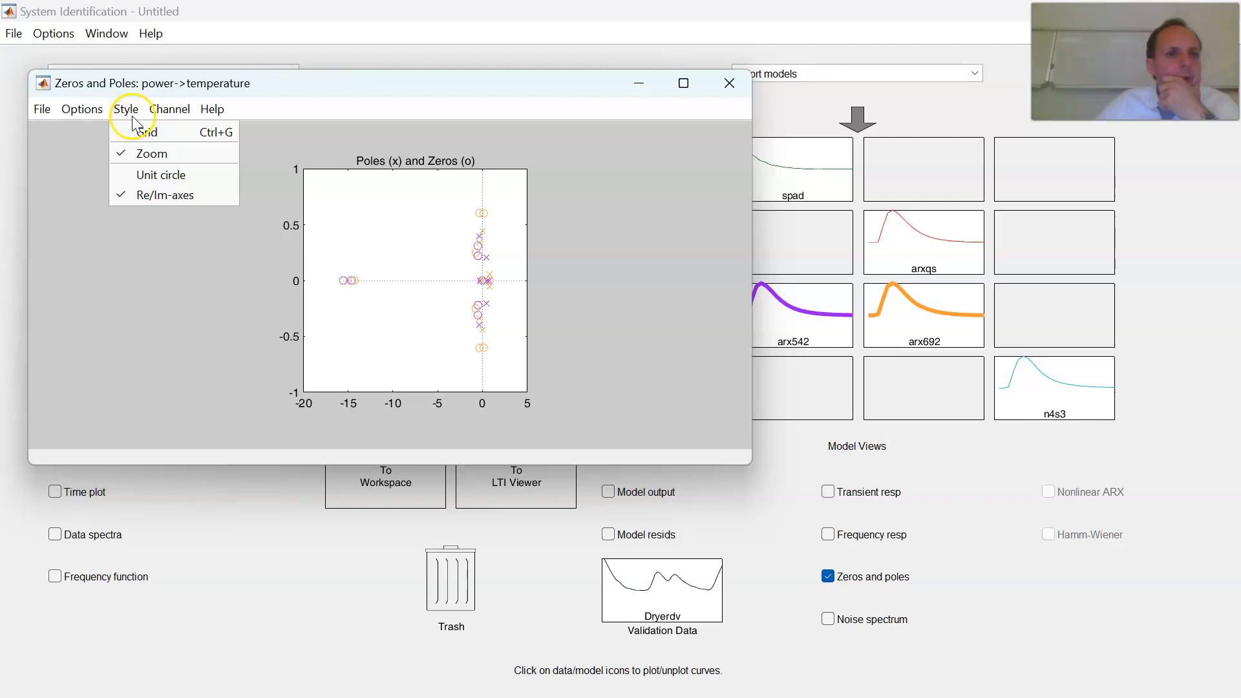
{"action": "left_click", "coordinate": [155, 176]}
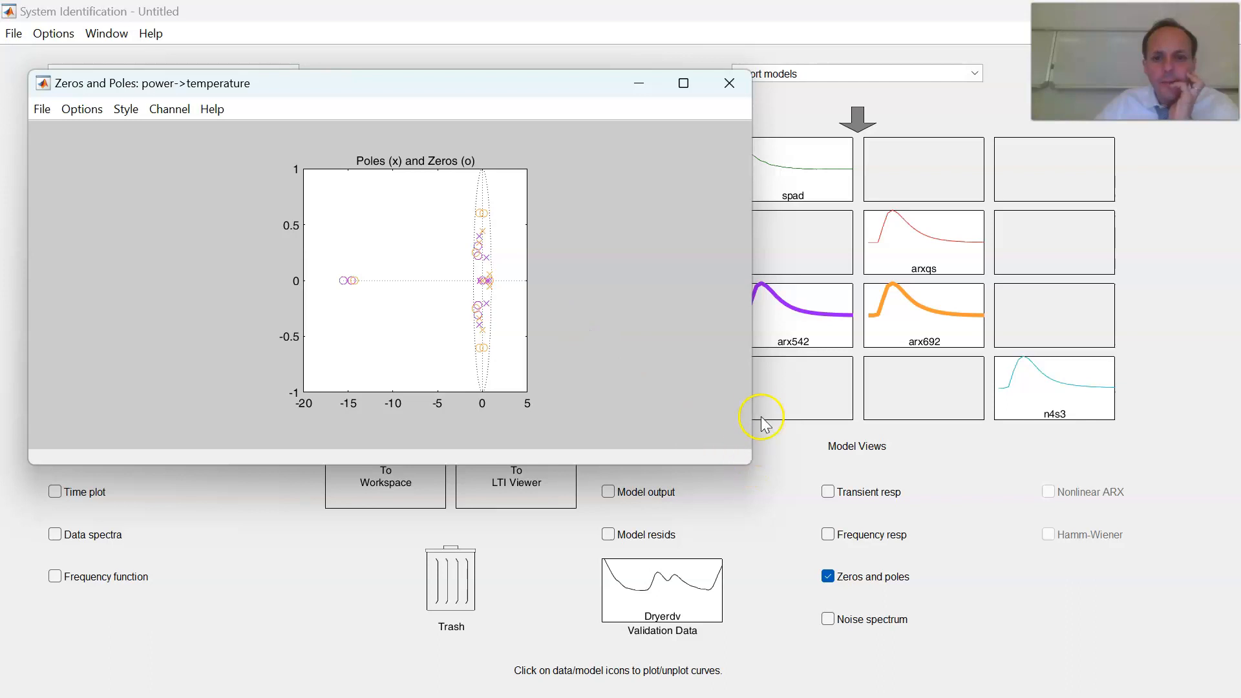
Enlarge the zeros and poles plot to examine it against the unit circle, then restore and resize its window beside the arx692 model.
{"action": "left_click_drag", "start_coordinate": [751, 407], "coordinate": [958, 410]}
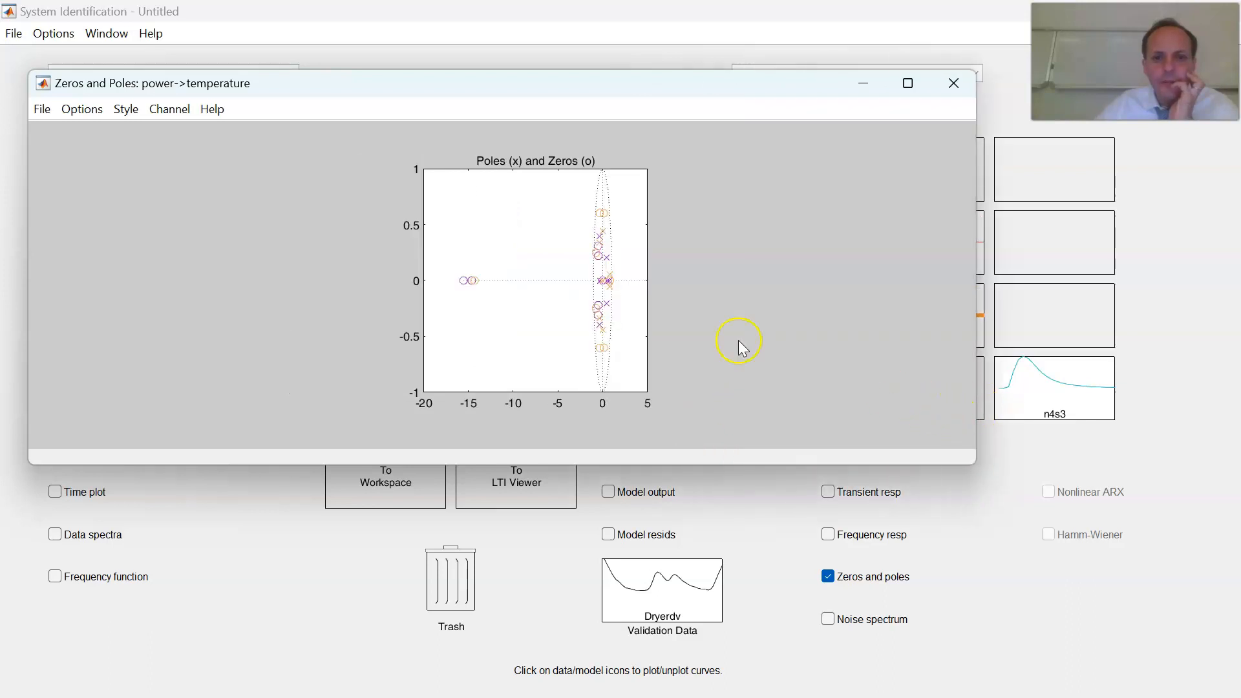
{"action": "left_click", "coordinate": [908, 83]}
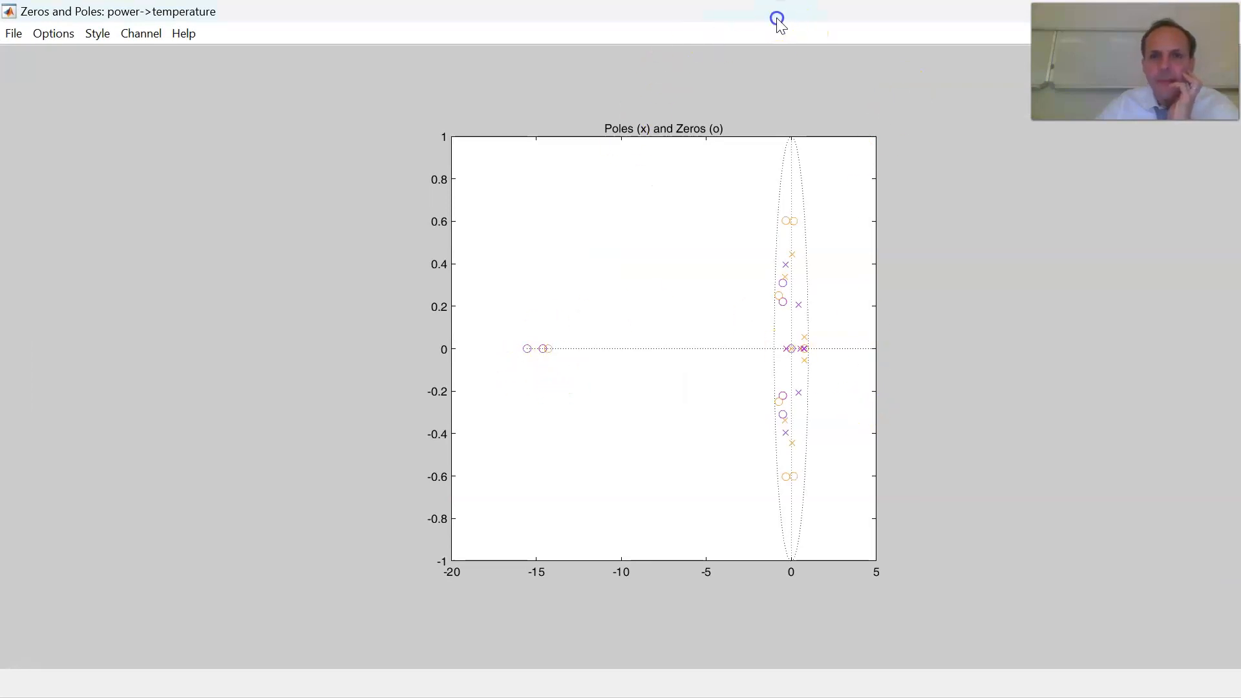
{"action": "left_click_drag", "start_coordinate": [778, 19], "coordinate": [612, 44]}
{"action": "left_click_drag", "start_coordinate": [806, 414], "coordinate": [828, 578]}
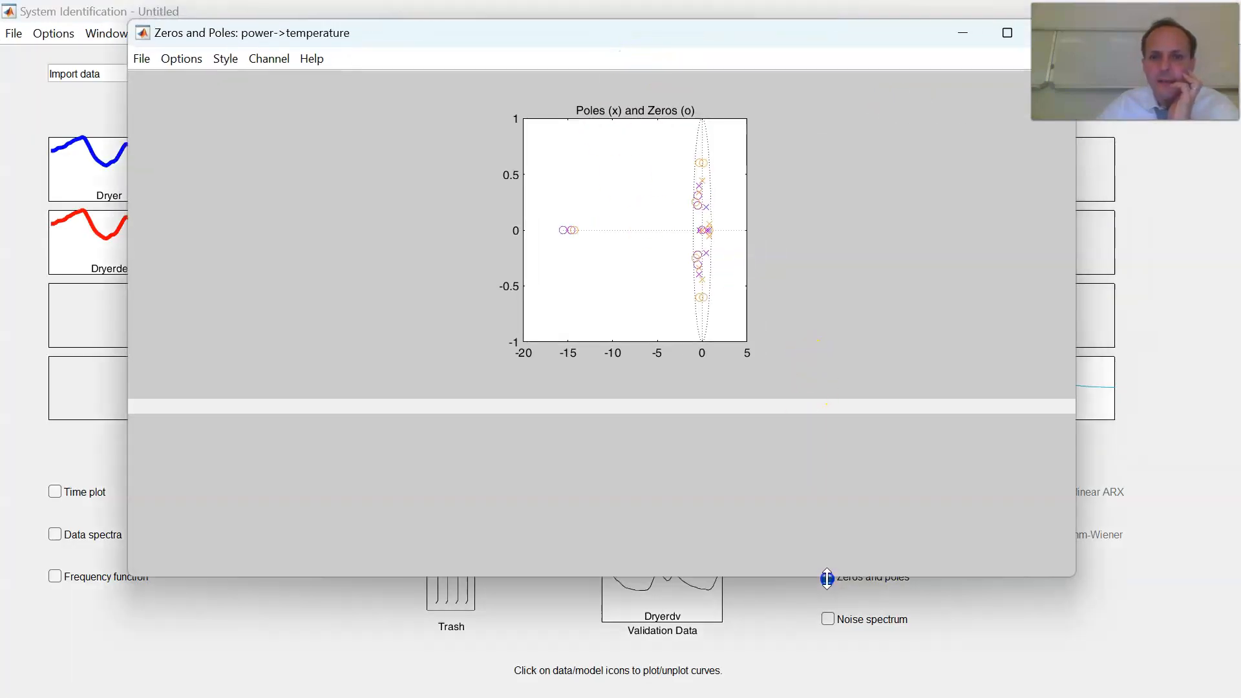
{"action": "left_click_drag", "start_coordinate": [748, 41], "coordinate": [489, 44]}
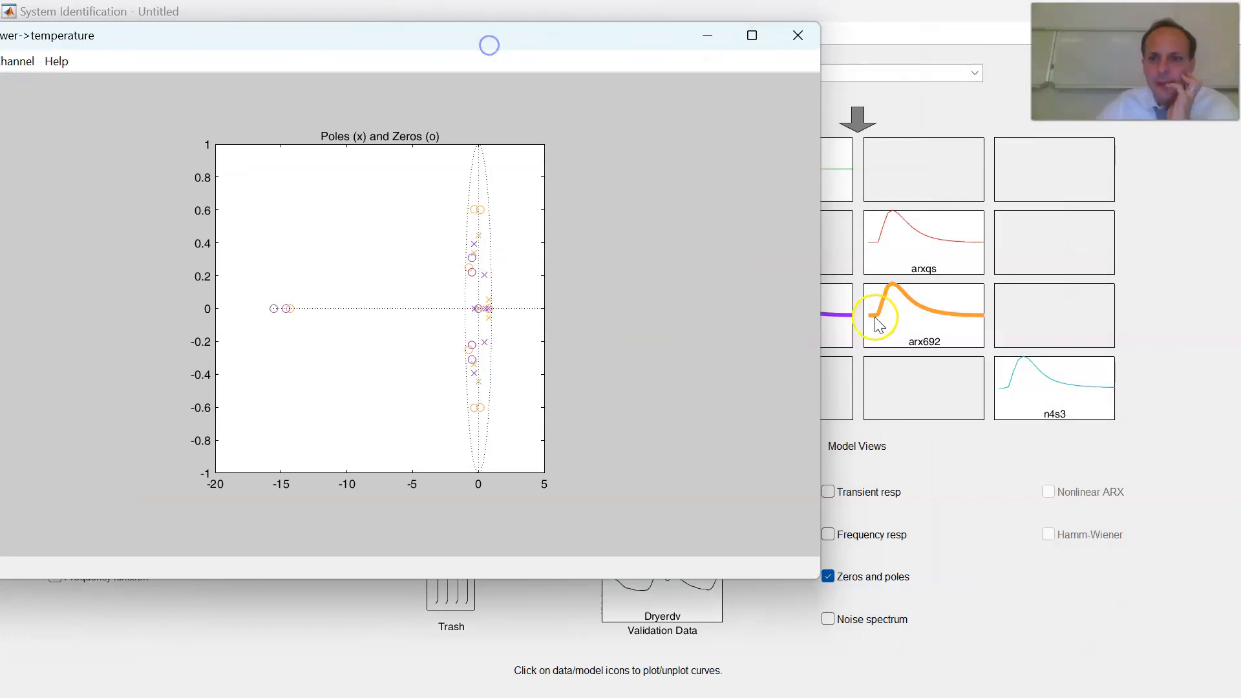
Deactivate arx692 and arx542 one after the other, bringing the zeros and poles plot back into view after each change.
{"action": "left_click", "coordinate": [923, 326]}
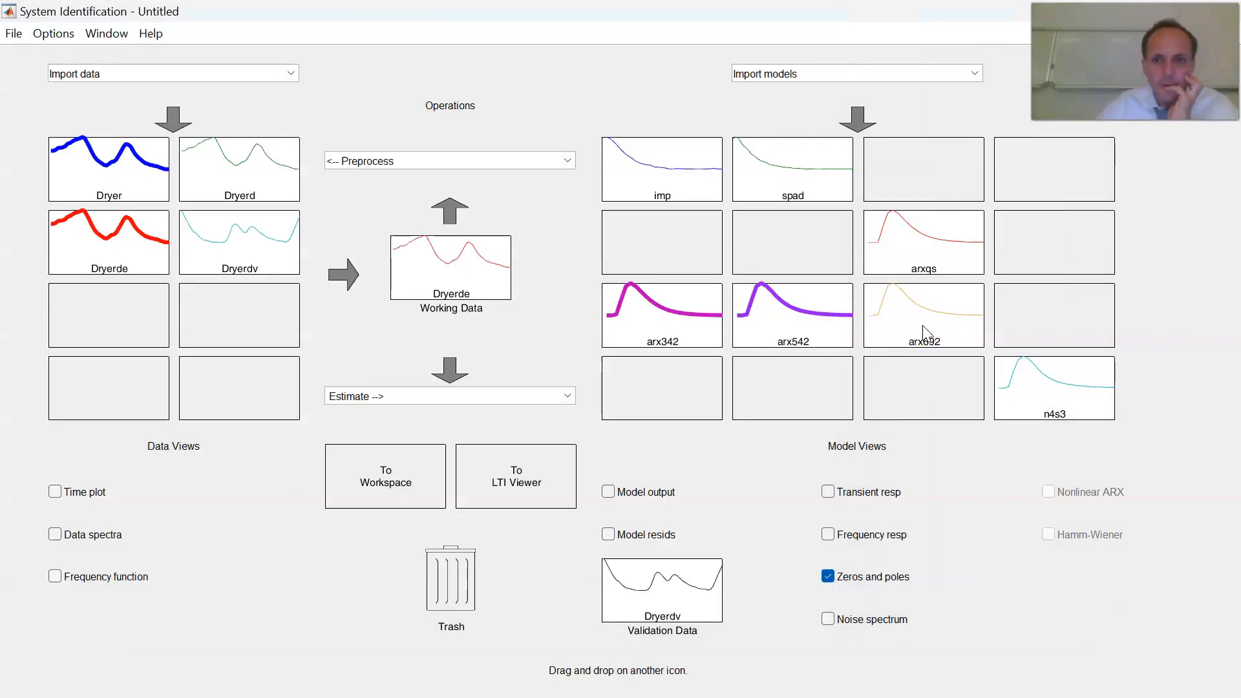
{"action": "mouse_move", "coordinate": [770, 675]}
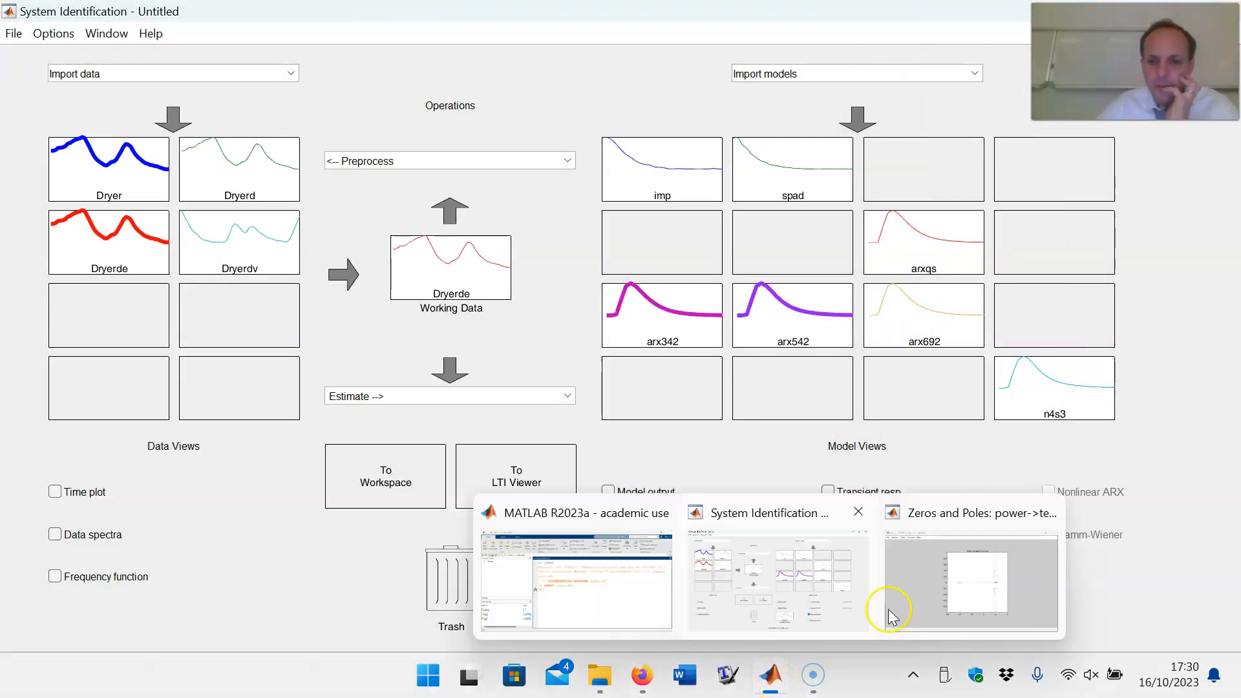
{"action": "left_click", "coordinate": [891, 614]}
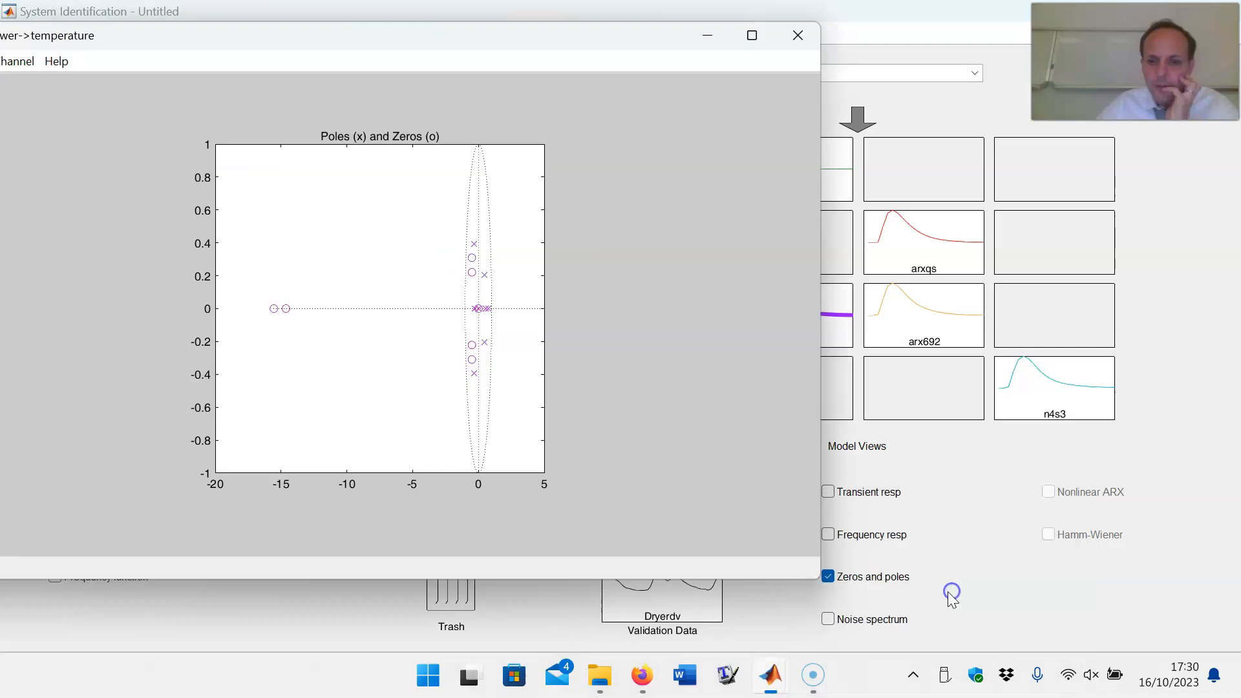
{"action": "left_click", "coordinate": [834, 332]}
{"action": "mouse_move", "coordinate": [775, 690]}
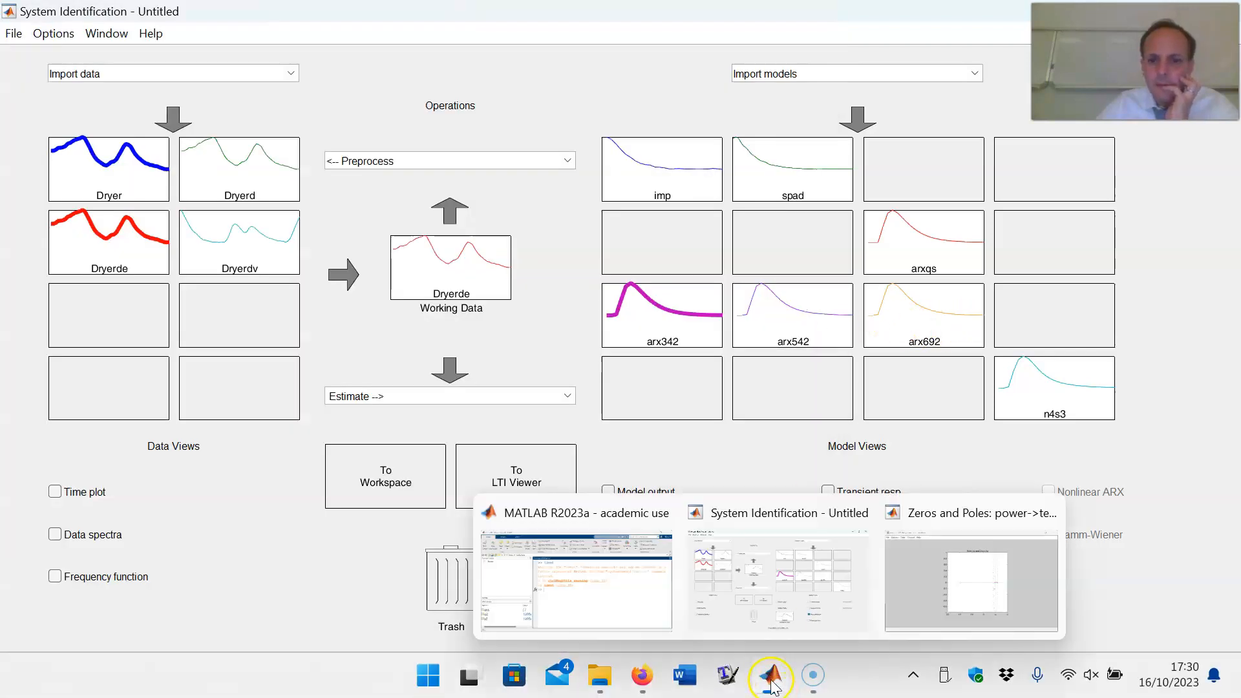
{"action": "left_click", "coordinate": [949, 640]}
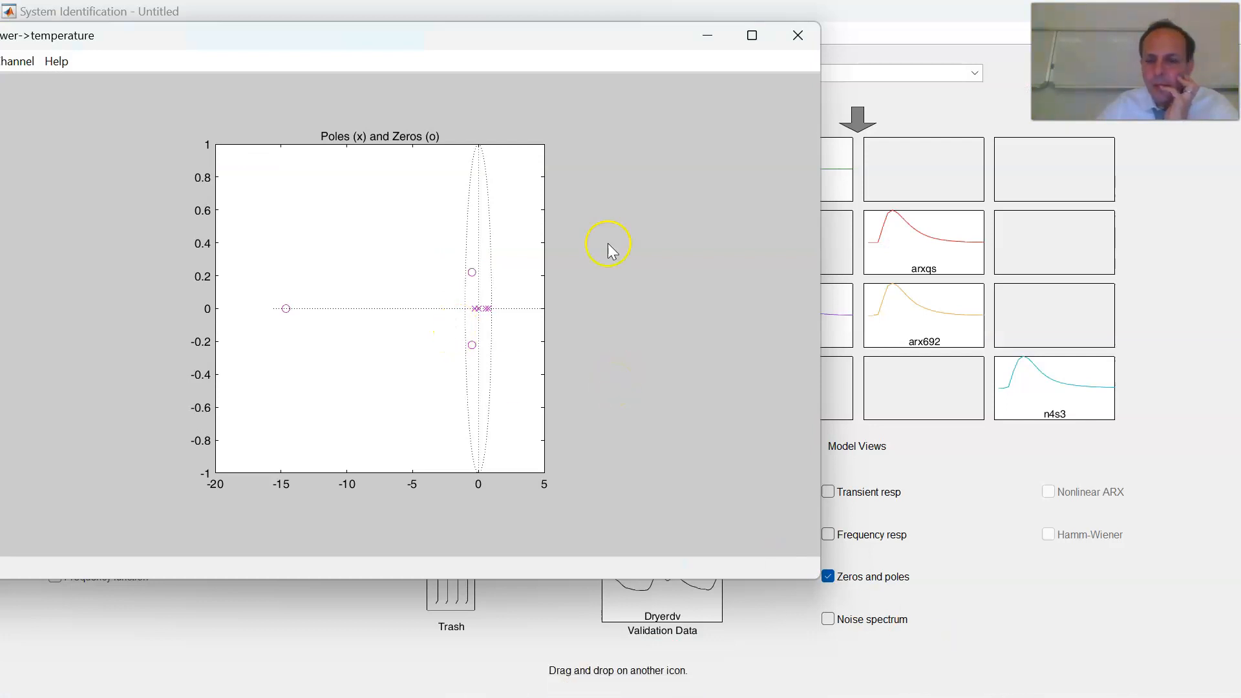
Deactivate arx342, bring the zeros and poles plot back into view, and activate arxqs to show it alone.
{"action": "left_click_drag", "start_coordinate": [529, 38], "coordinate": [403, 56]}
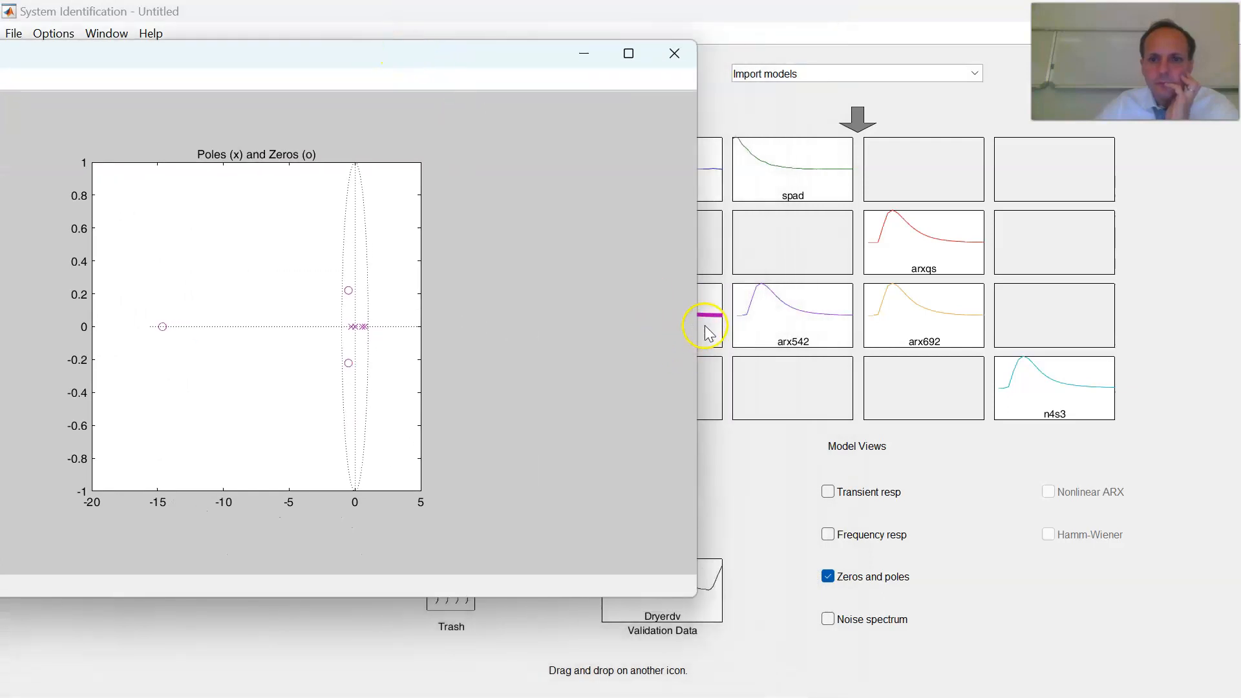
{"action": "left_click", "coordinate": [706, 325]}
{"action": "mouse_move", "coordinate": [720, 693]}
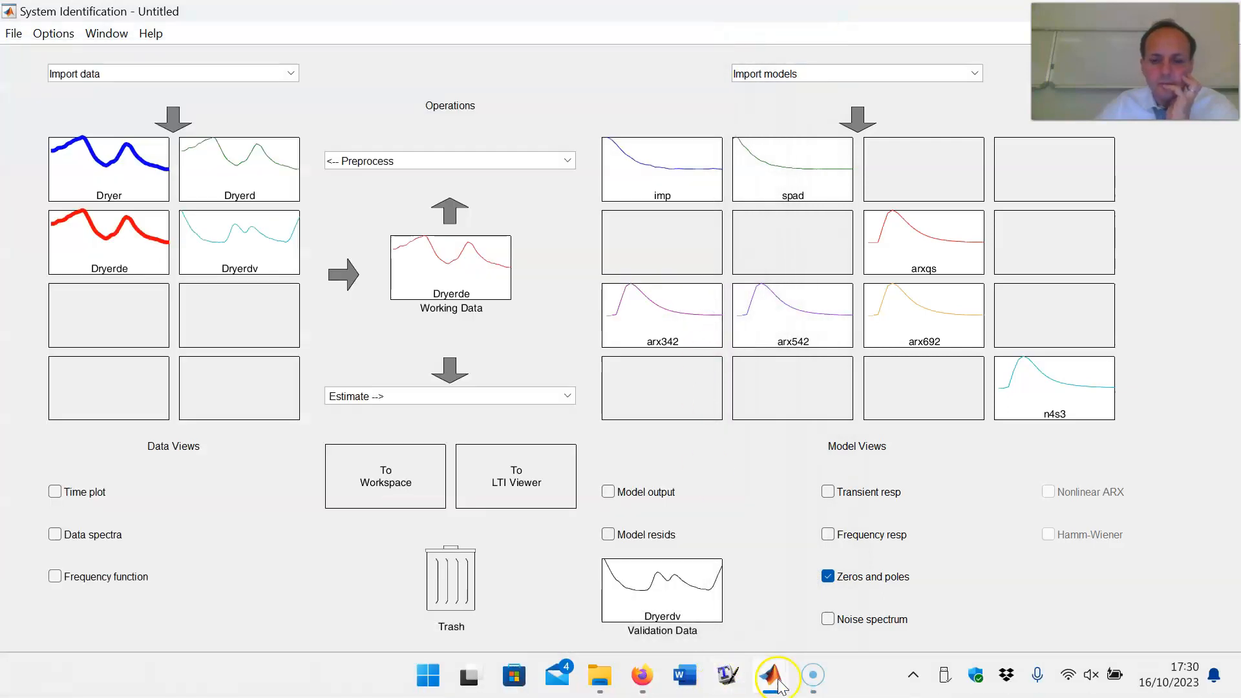
{"action": "mouse_move", "coordinate": [781, 686]}
{"action": "left_click", "coordinate": [934, 601]}
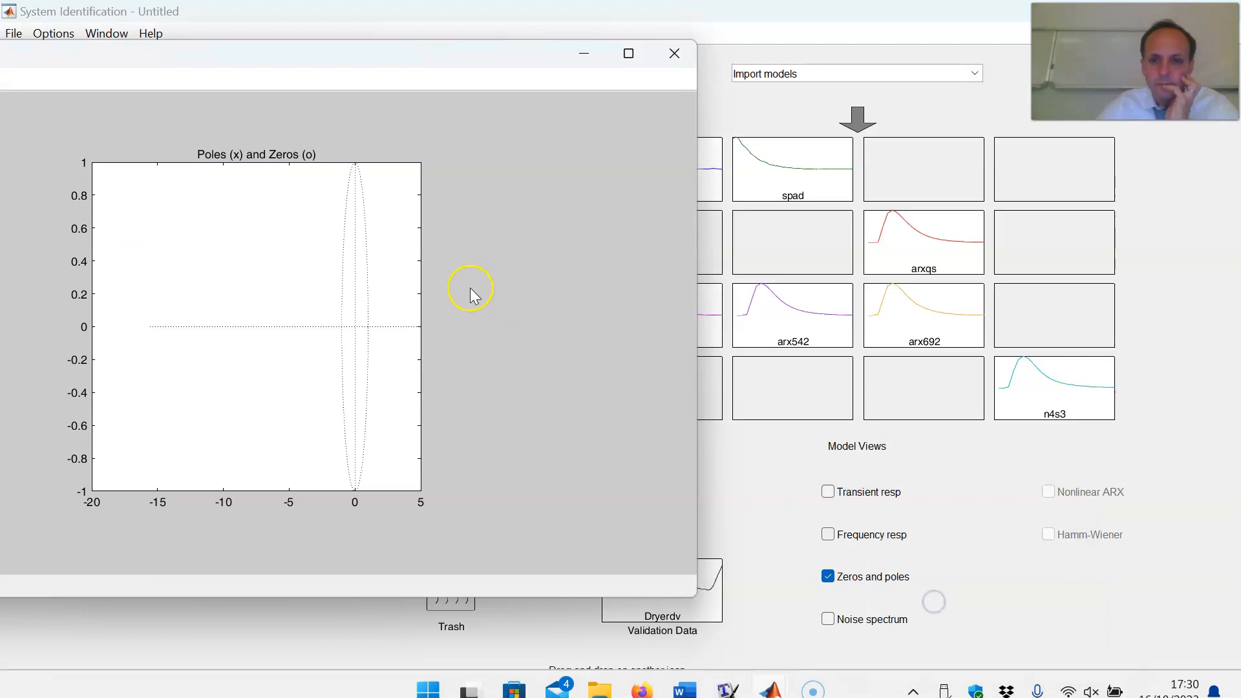
{"action": "left_click", "coordinate": [902, 260]}
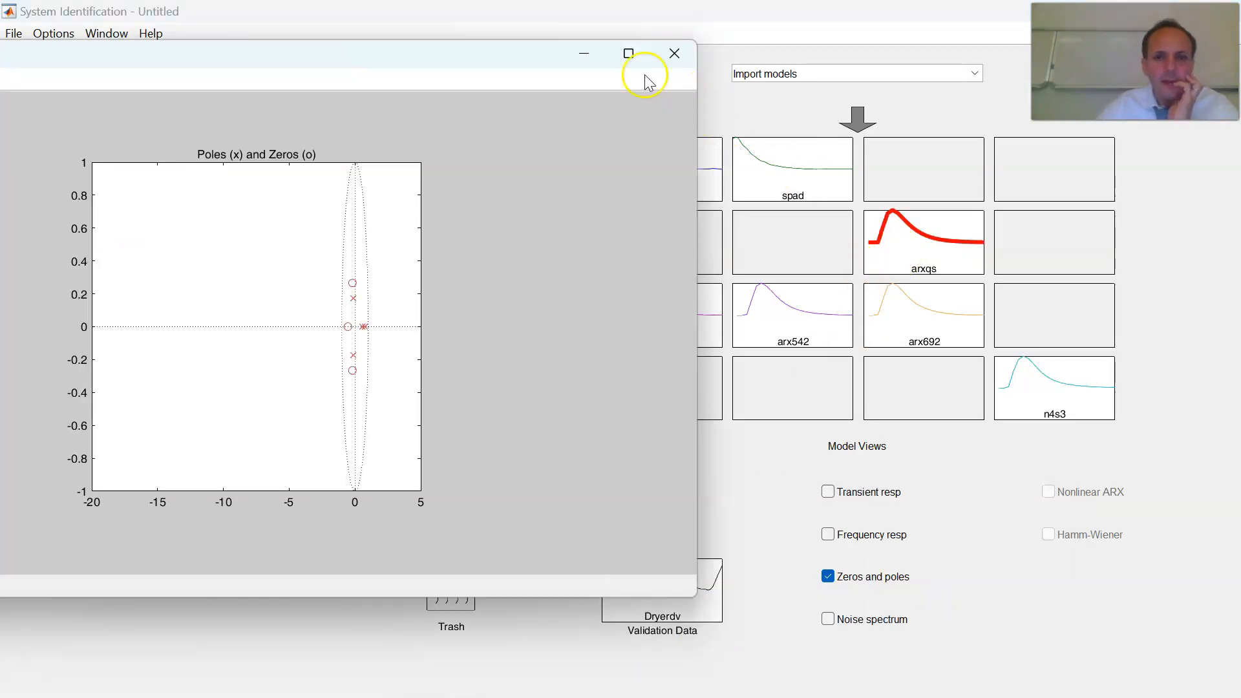
Examine the zeros and poles of arxqs in an enlarged window and close the plot.
{"action": "mouse_move", "coordinate": [633, 60]}
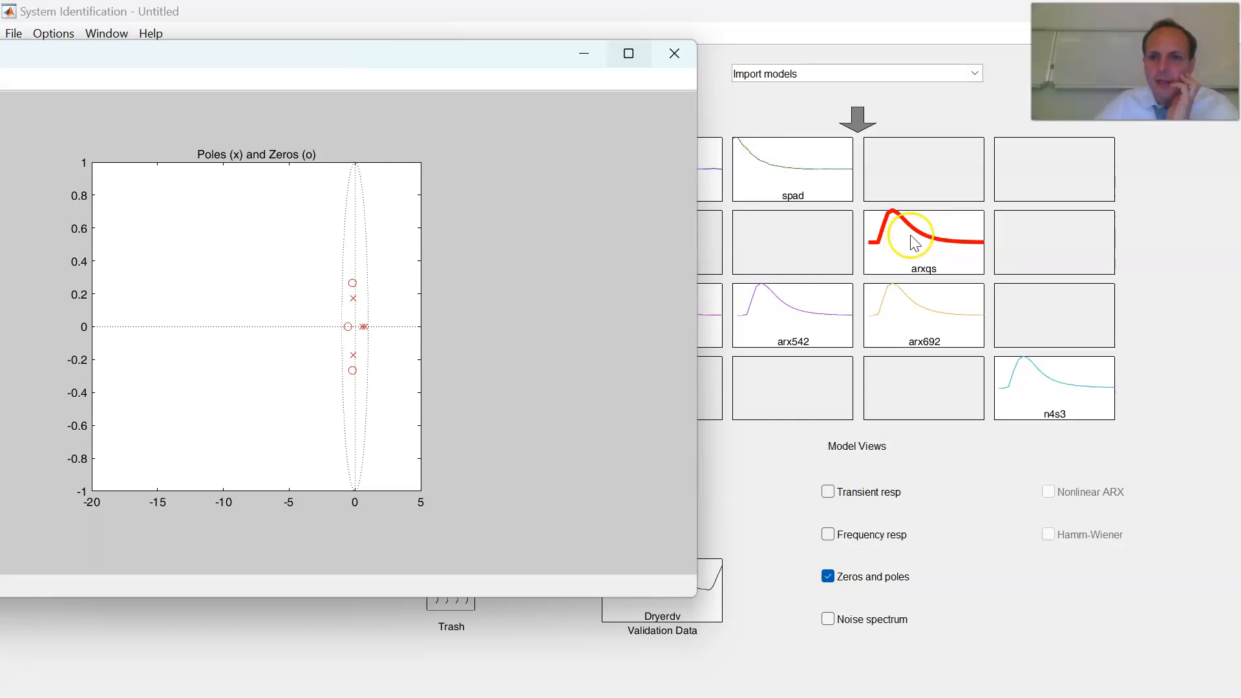
{"action": "left_click", "coordinate": [628, 53]}
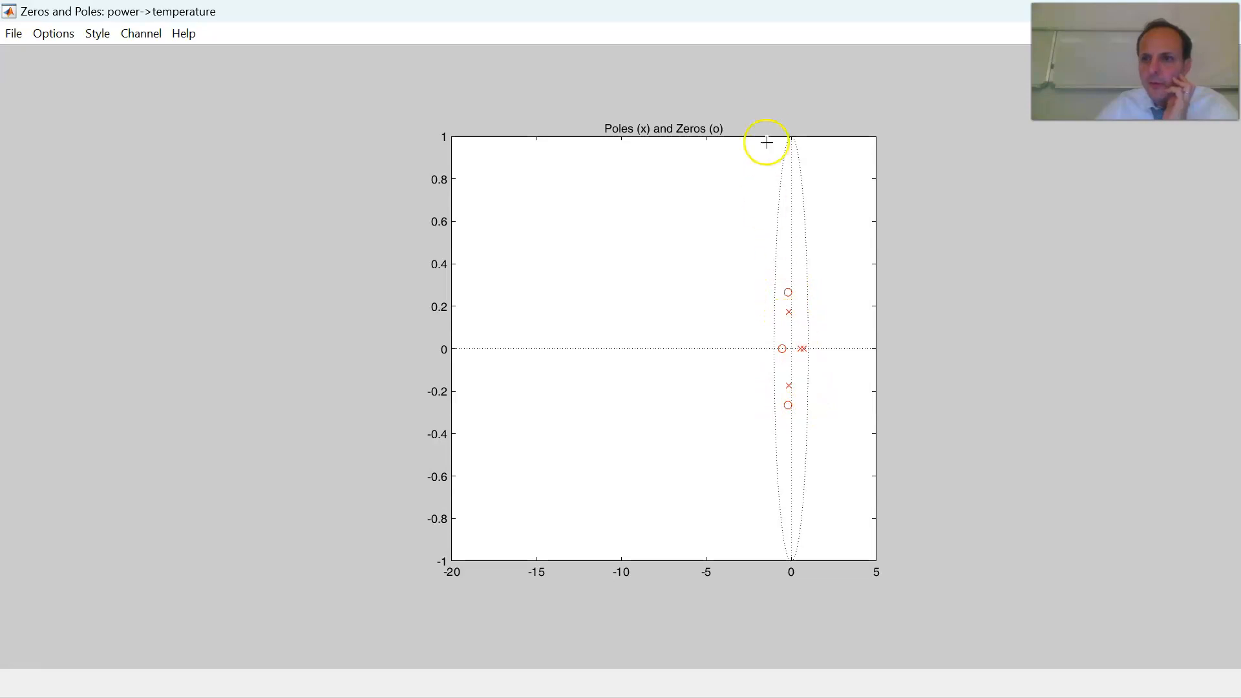
{"action": "double_click", "coordinate": [779, 26]}
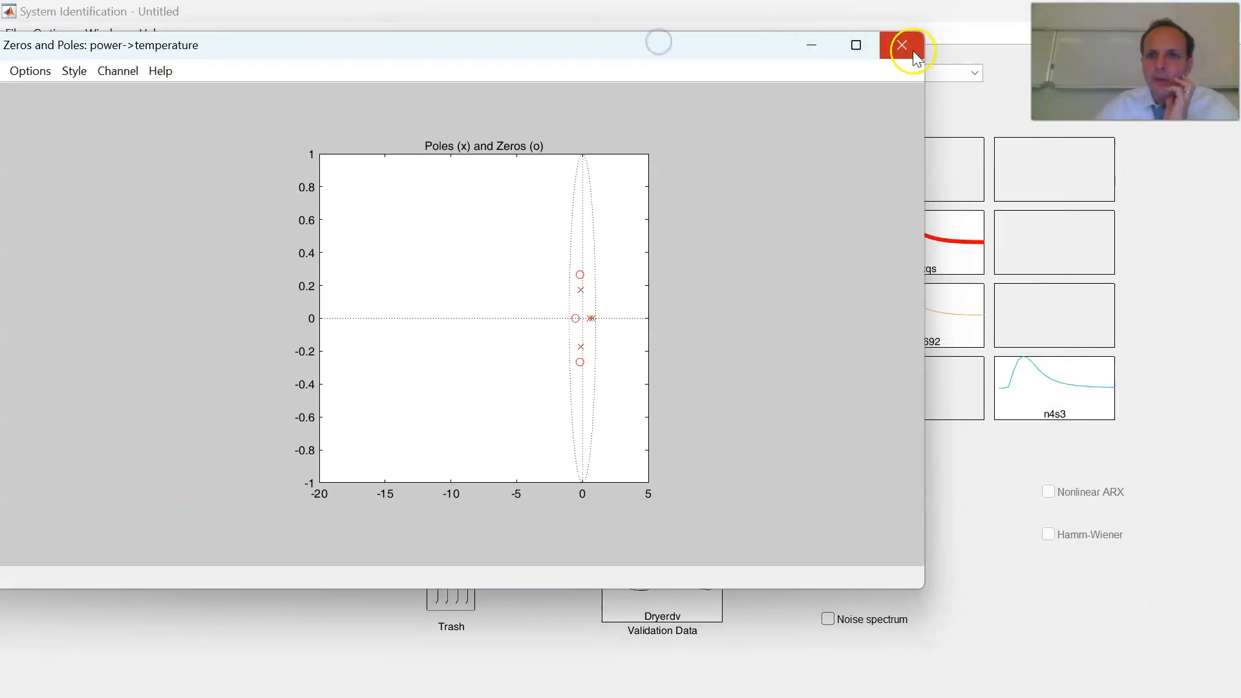
{"action": "left_click", "coordinate": [900, 42]}
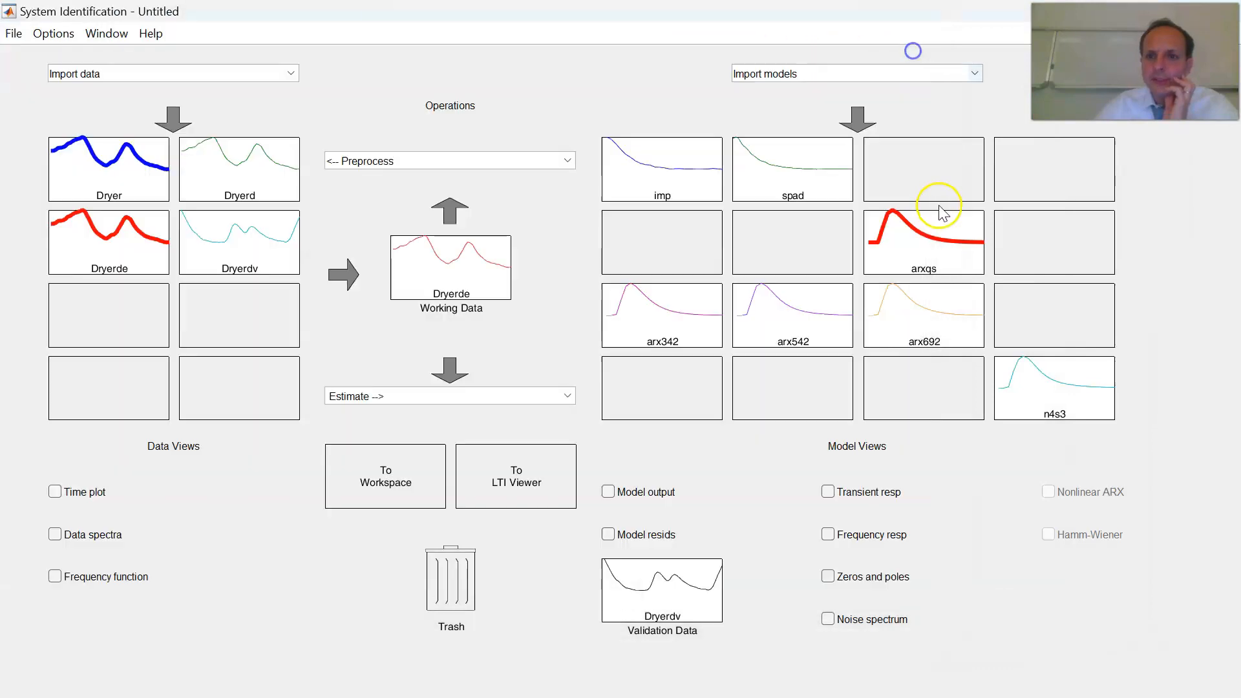
Open the model information of arxqs, read its polynomial orders, and close the information window.
{"action": "left_click_drag", "start_coordinate": [925, 251], "coordinate": [926, 243]}
{"action": "double_click", "coordinate": [926, 243]}
{"action": "left_click_drag", "start_coordinate": [944, 336], "coordinate": [952, 370]}
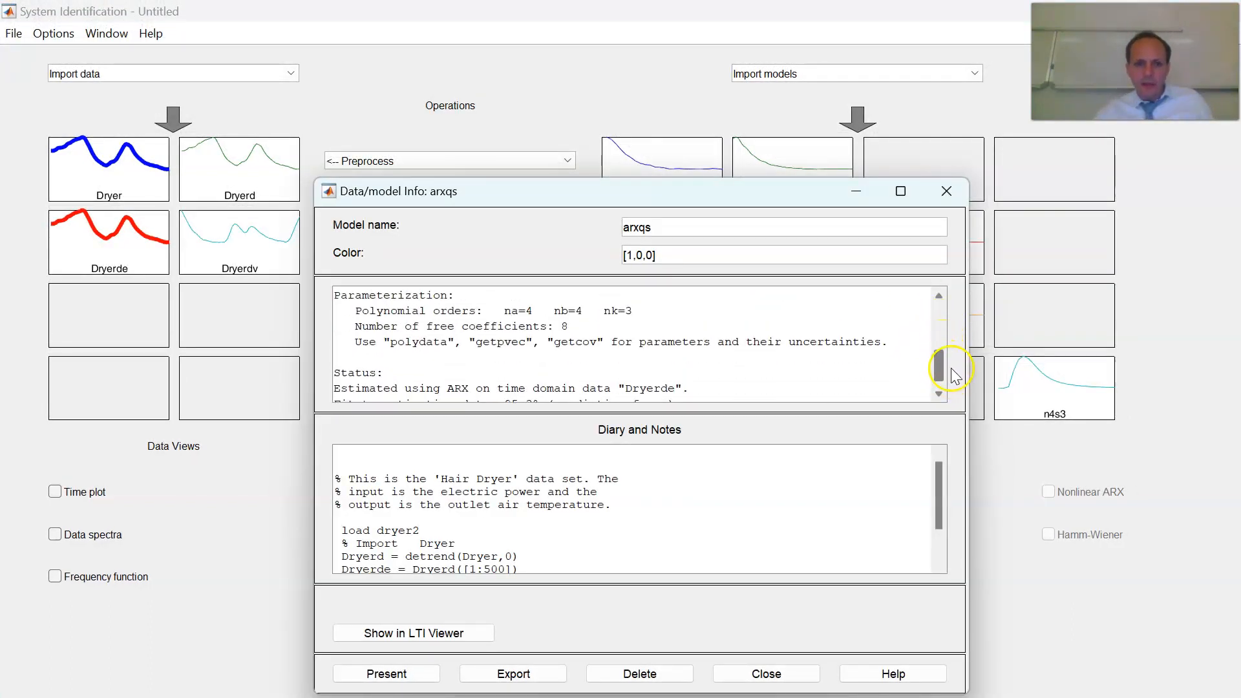
{"action": "left_click", "coordinate": [951, 202]}
Activate arx342 in place of arxqs, examine its zeros and poles in an enlarged window, and close the plot.
{"action": "left_click", "coordinate": [694, 314]}
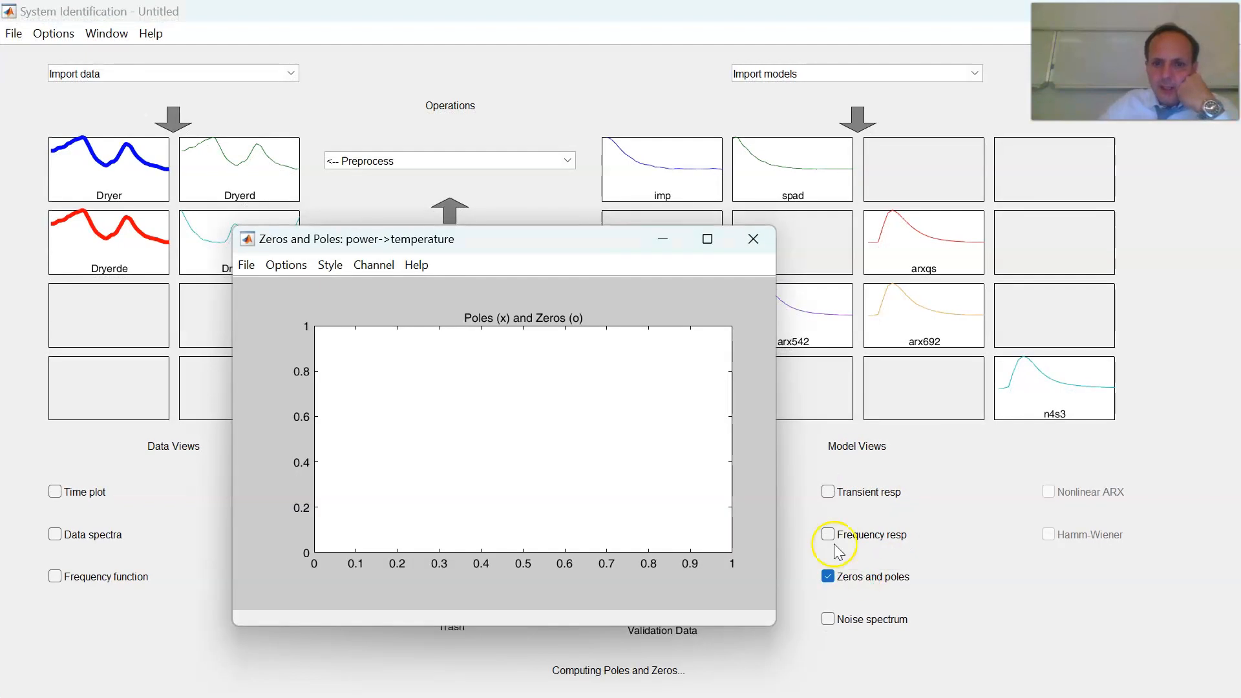
{"action": "left_click", "coordinate": [707, 239]}
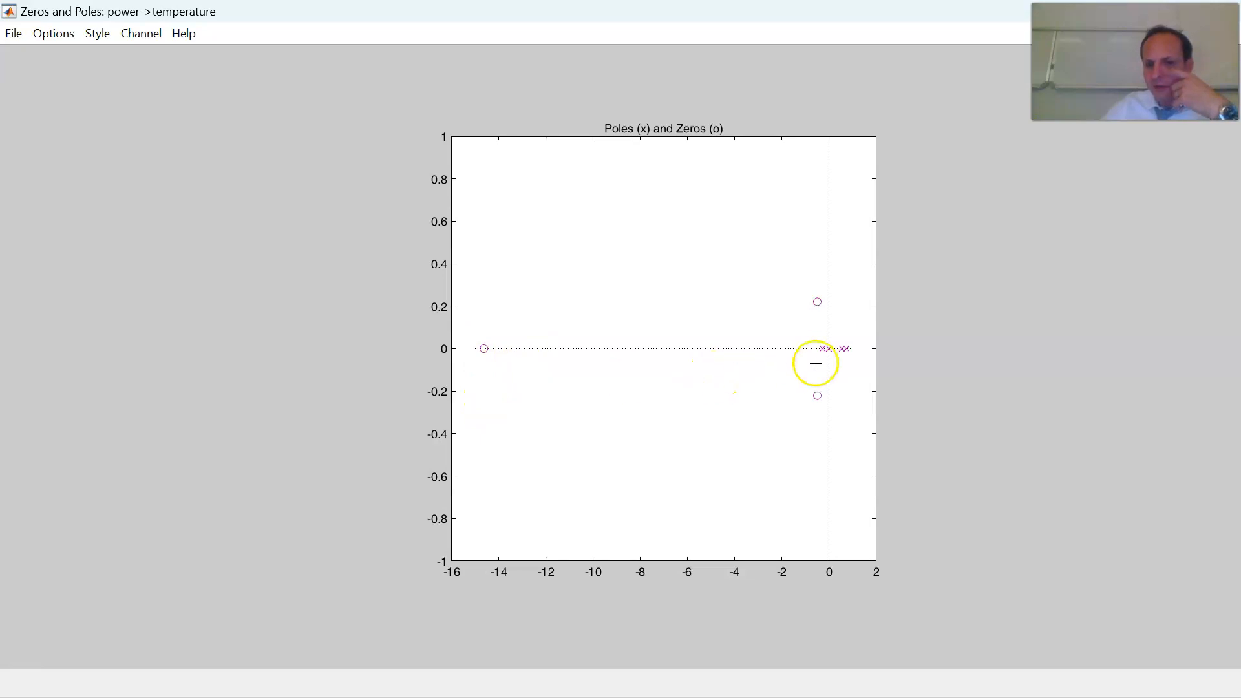
{"action": "double_click", "coordinate": [782, 18]}
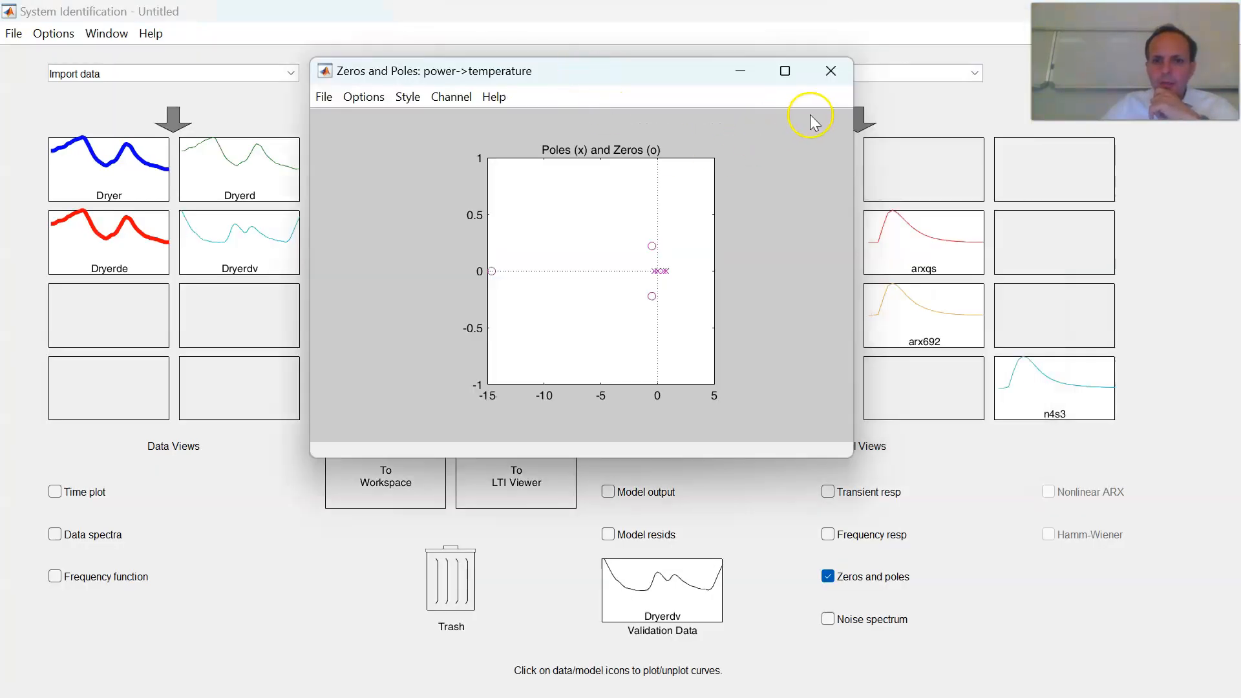
{"action": "left_click", "coordinate": [825, 76]}
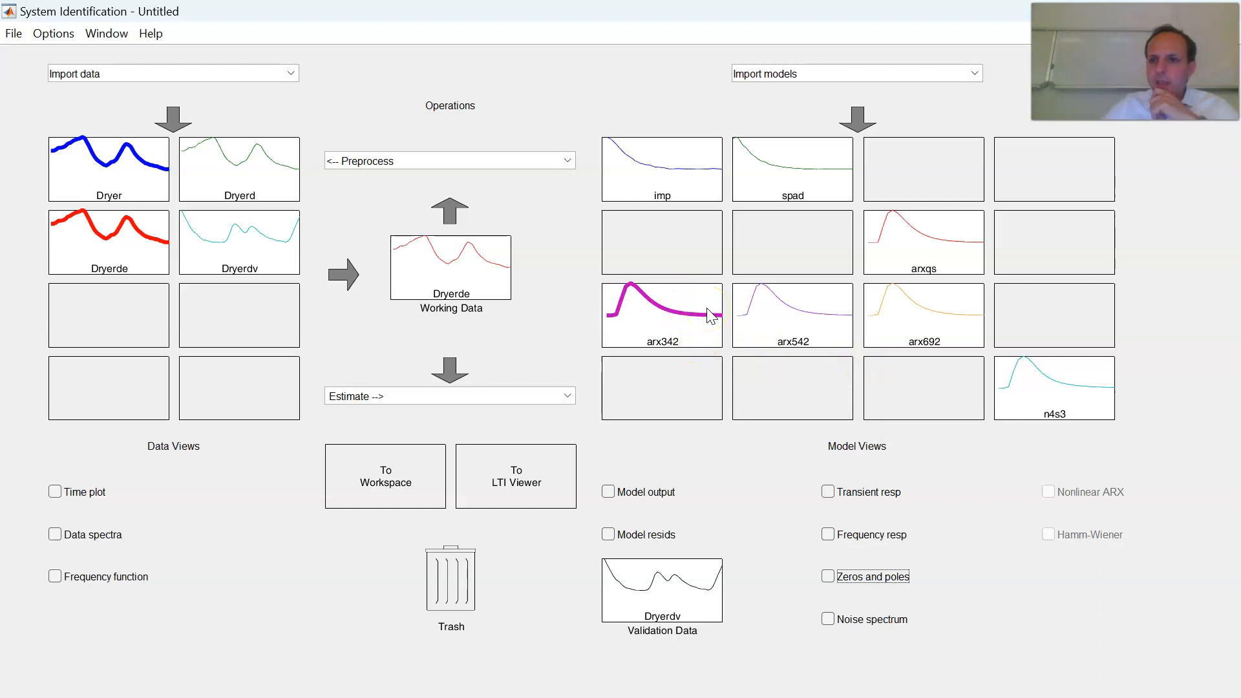
Activate arx542 alongside arx342, reopen the zeros and poles plot, compare both models enlarged, and restore the window size.
{"action": "left_click", "coordinate": [803, 313]}
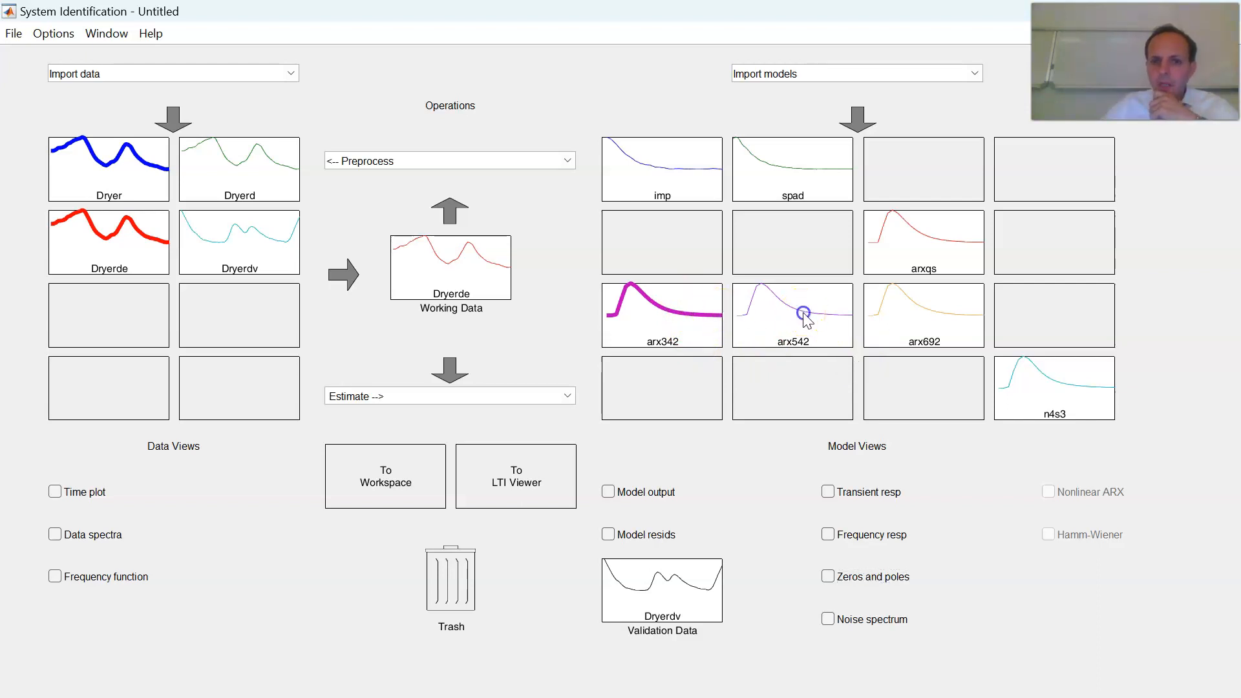
{"action": "left_click", "coordinate": [884, 577]}
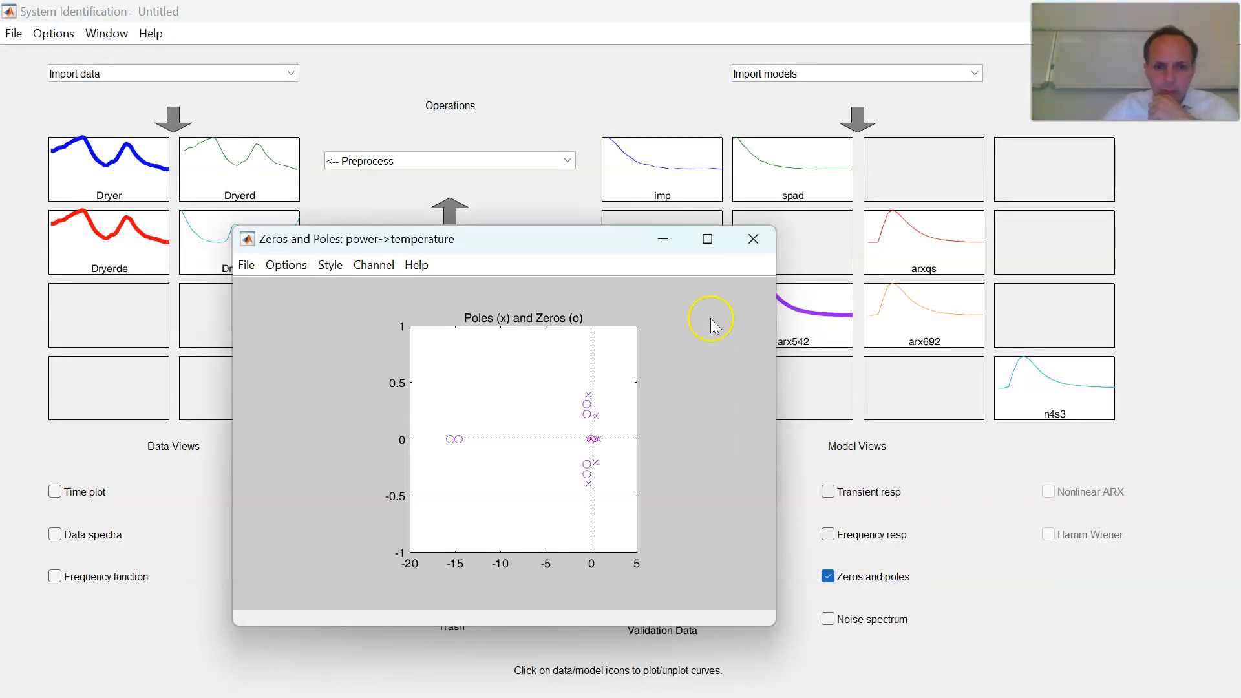
{"action": "left_click_drag", "start_coordinate": [580, 244], "coordinate": [419, 113]}
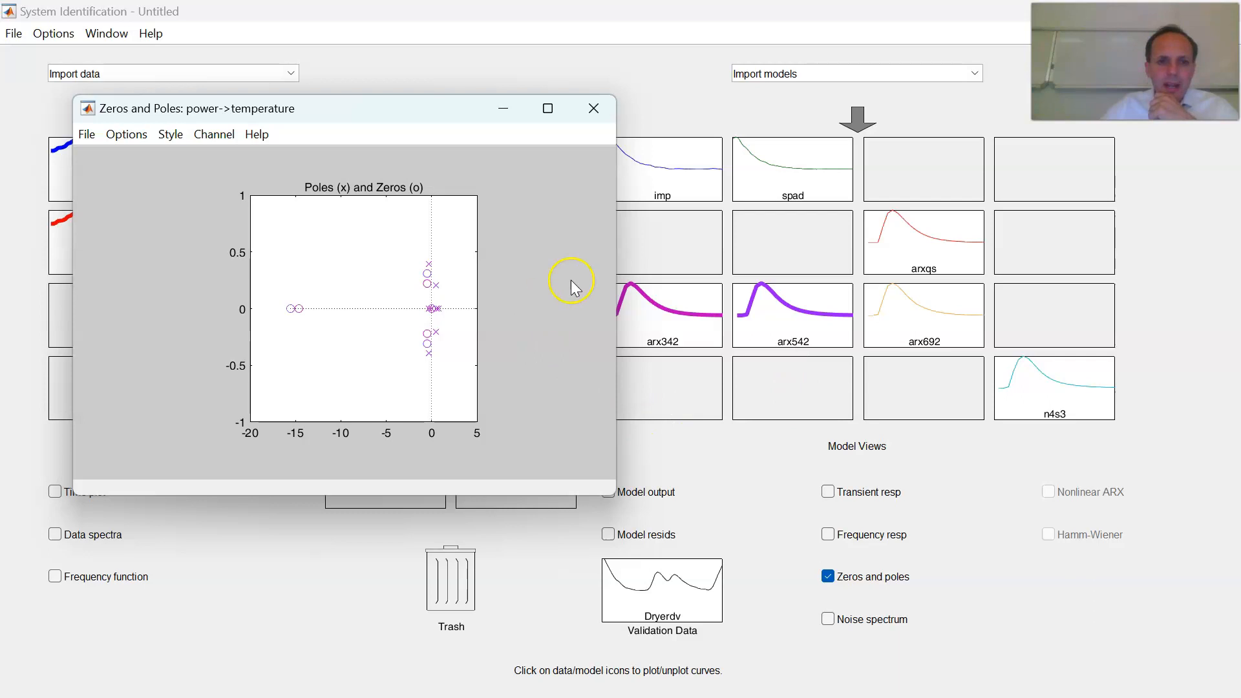
{"action": "left_click", "coordinate": [562, 108]}
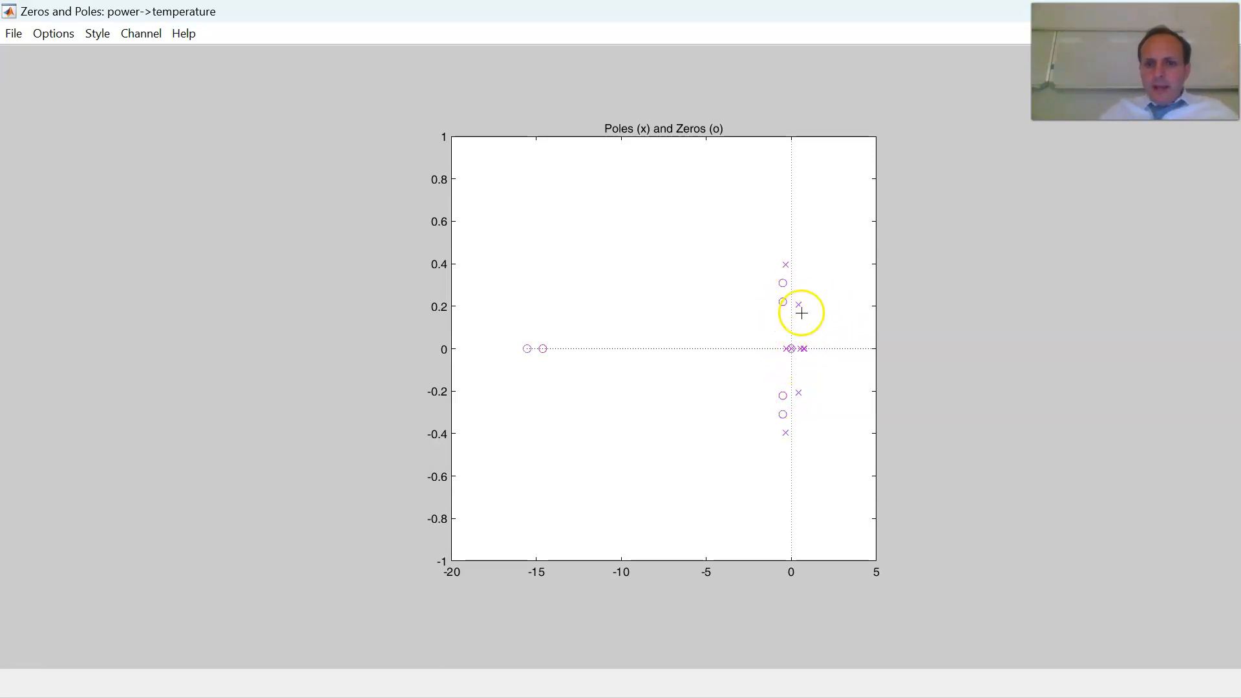
{"action": "left_click_drag", "start_coordinate": [764, 13], "coordinate": [653, 67]}
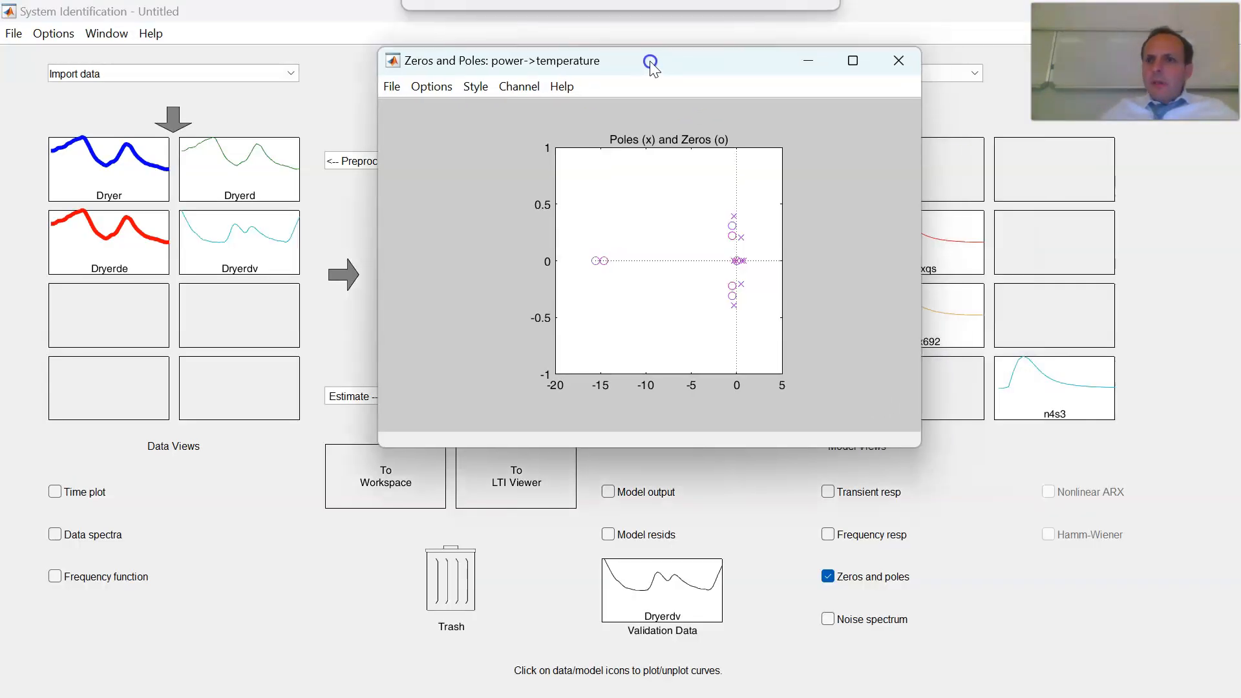
Swap arx542 for arx692 alongside arx342, compare the zeros and poles of both models, and close the plot.
{"action": "left_click", "coordinate": [898, 60]}
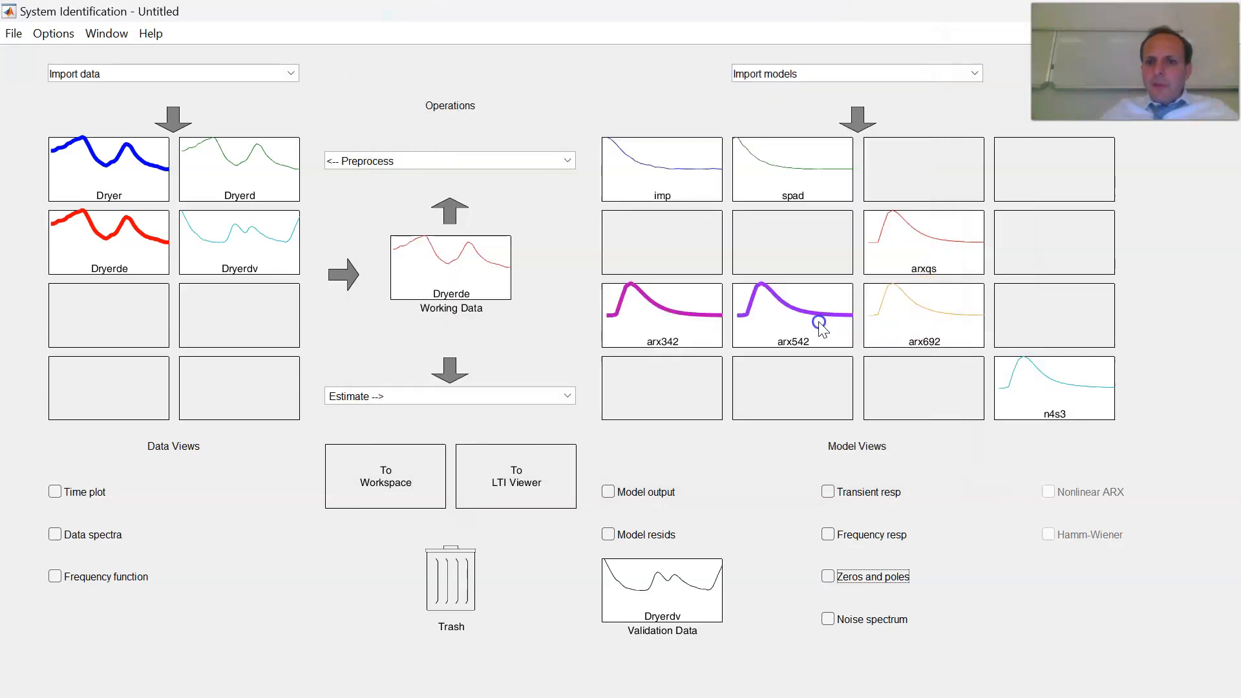
{"action": "left_click", "coordinate": [819, 319]}
{"action": "left_click", "coordinate": [940, 319]}
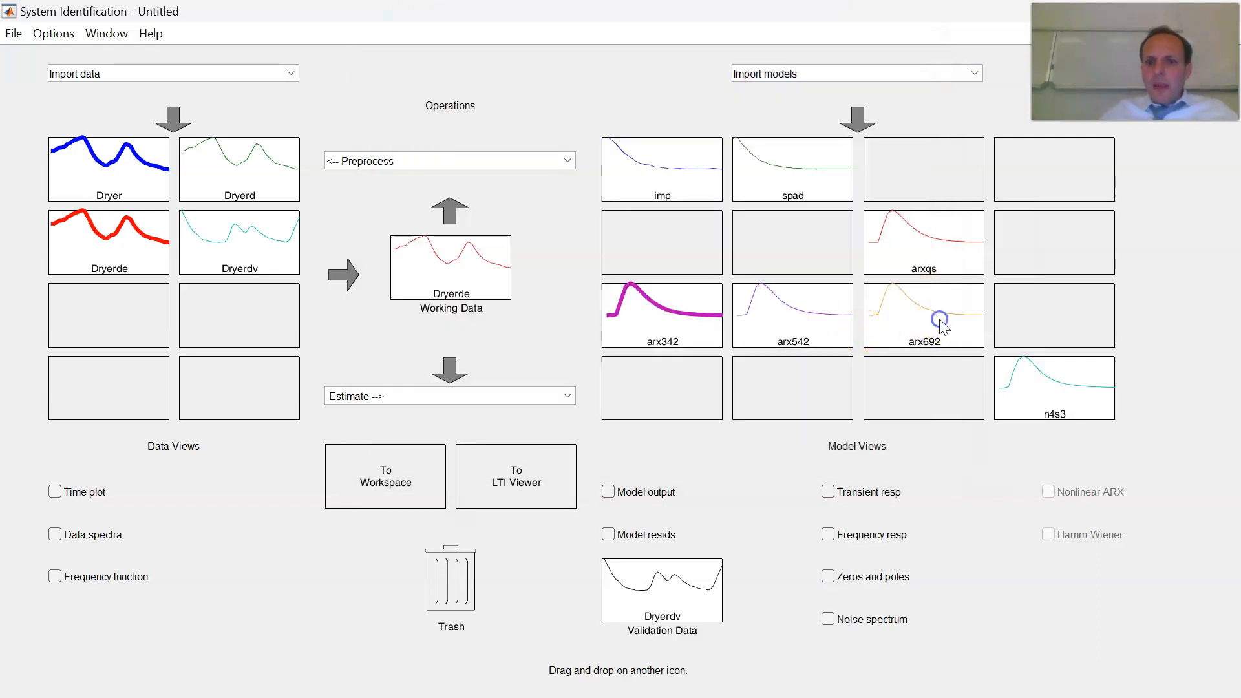
{"action": "left_click", "coordinate": [875, 586]}
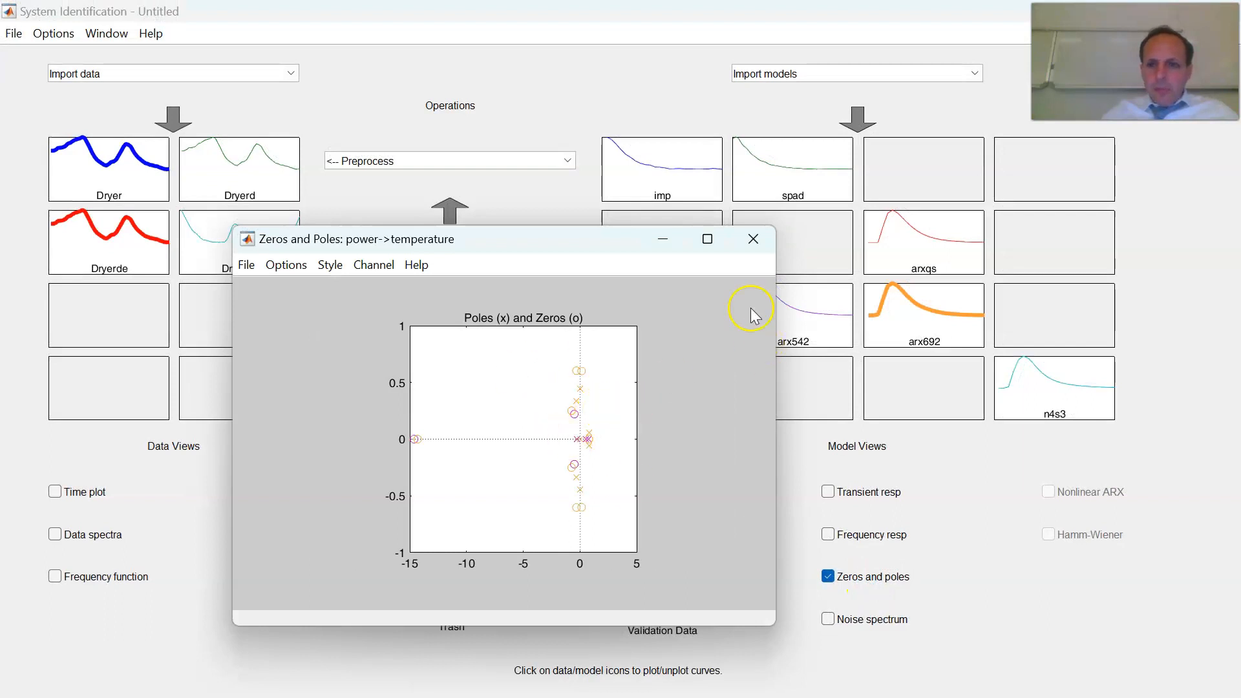
{"action": "left_click", "coordinate": [753, 239]}
Deactivate arx692 and arx342, and activate the n4s3 state-space model as the only active model.
{"action": "left_click", "coordinate": [925, 318]}
{"action": "left_click", "coordinate": [819, 304]}
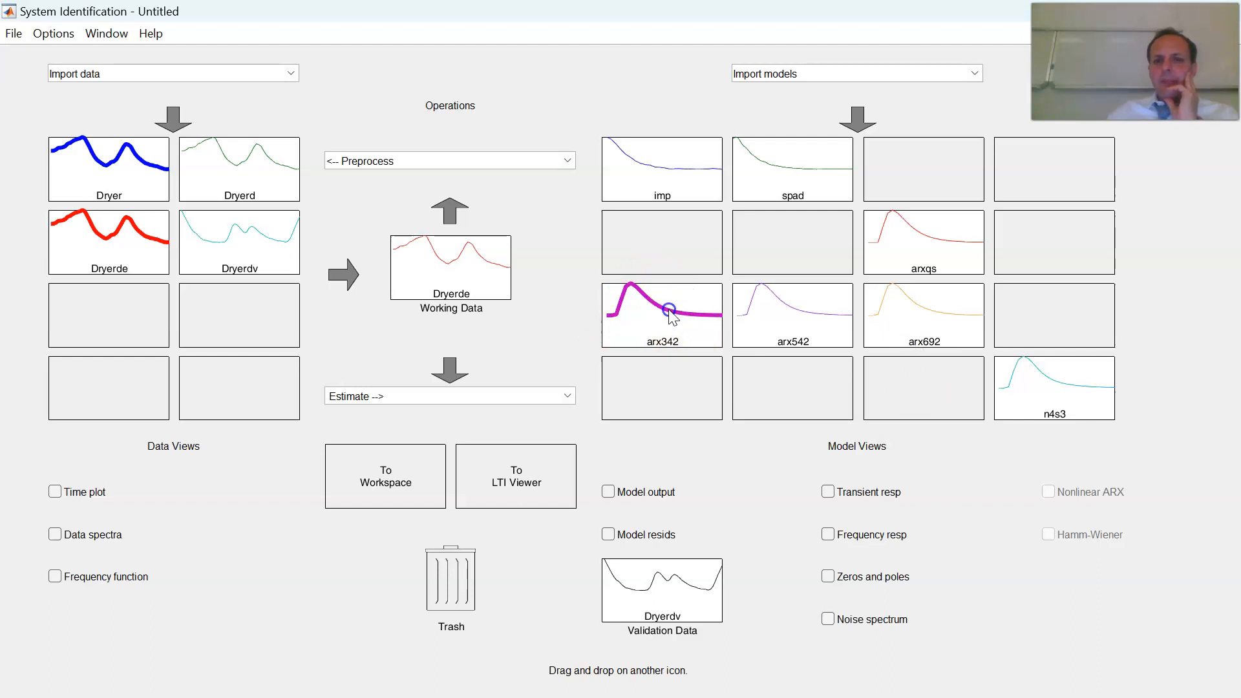
{"action": "mouse_move", "coordinate": [680, 318]}
{"action": "left_mouse_down"}
{"action": "mouse_move", "coordinate": [1066, 403]}
{"action": "mouse_move", "coordinate": [923, 410]}
{"action": "mouse_move", "coordinate": [694, 316]}
{"action": "left_mouse_up"}
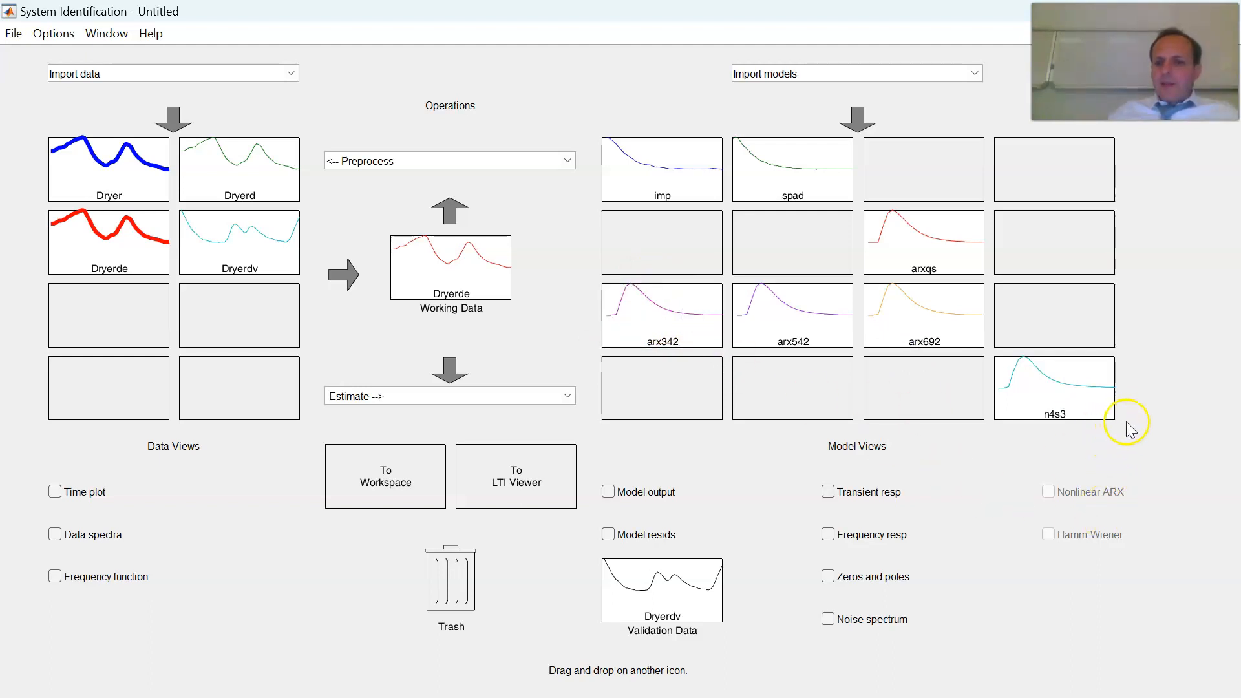
{"action": "left_click", "coordinate": [1064, 384]}
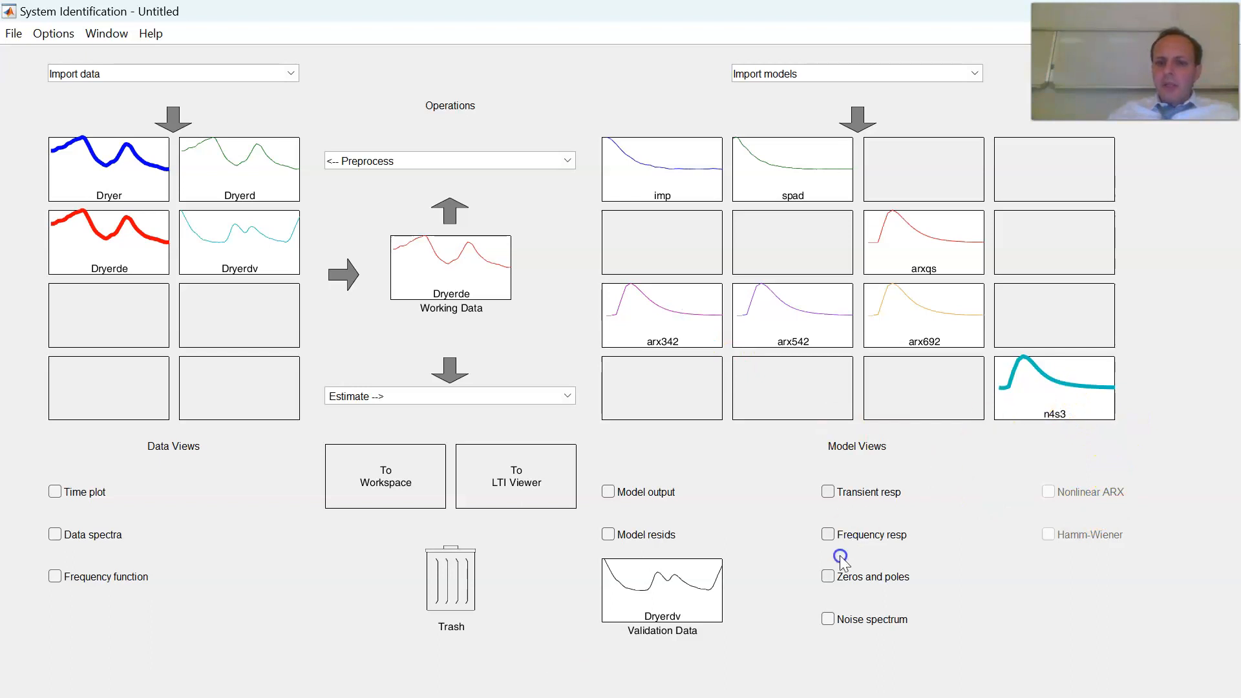
Plot the model output of n4s3 and activate arx342 to compare their fits on the validation data.
{"action": "left_click", "coordinate": [649, 493]}
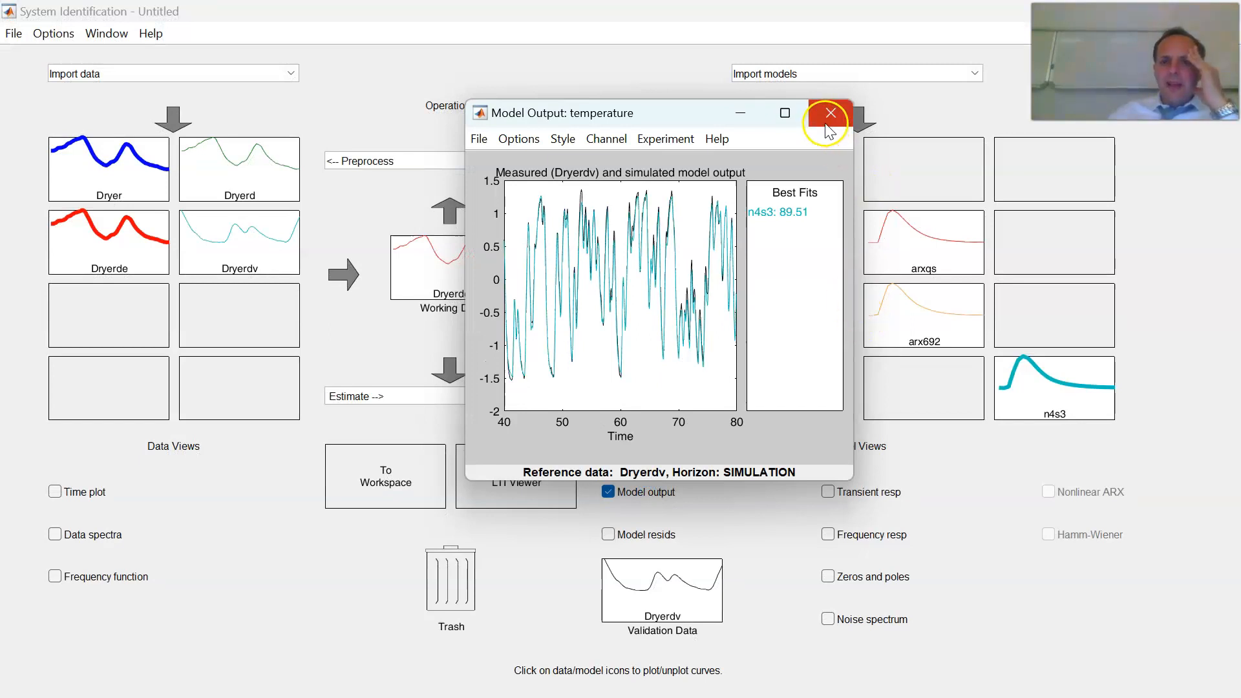
{"action": "left_click_drag", "start_coordinate": [695, 114], "coordinate": [420, 98]}
{"action": "left_click", "coordinate": [666, 311]}
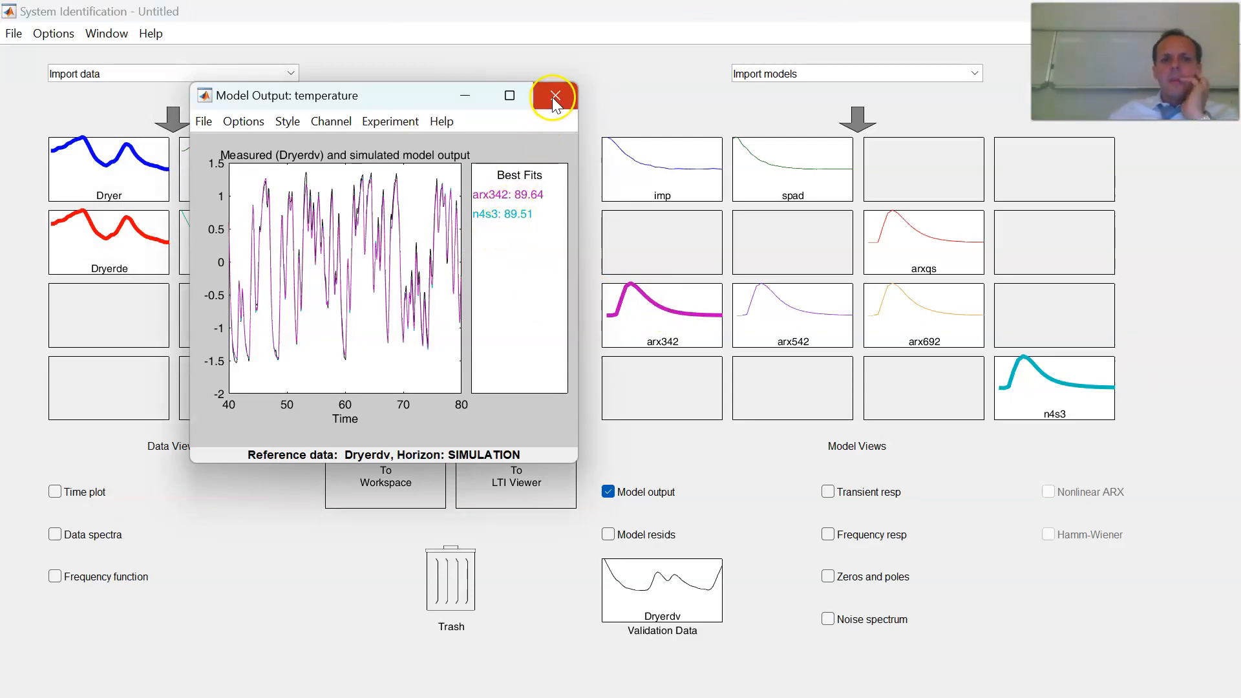
Compare the zeros and poles of arx342 and n4s3, and close that plot and the model output plot.
{"action": "left_click", "coordinate": [894, 576]}
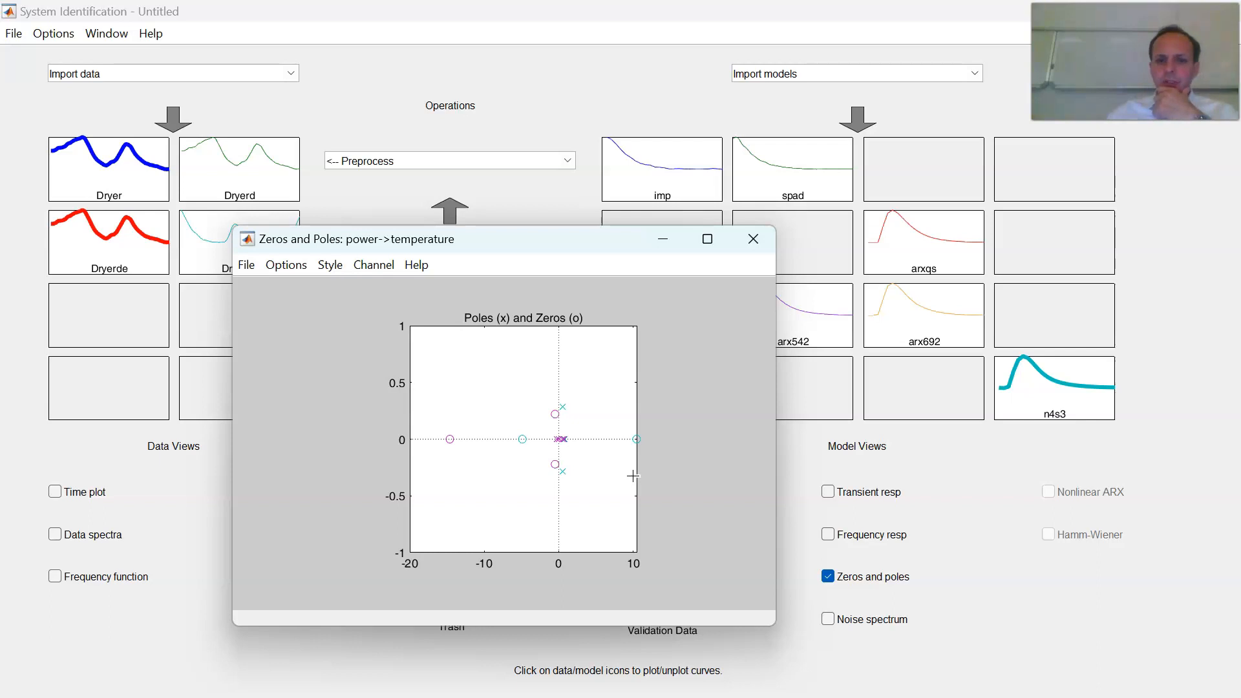
{"action": "left_click", "coordinate": [763, 240]}
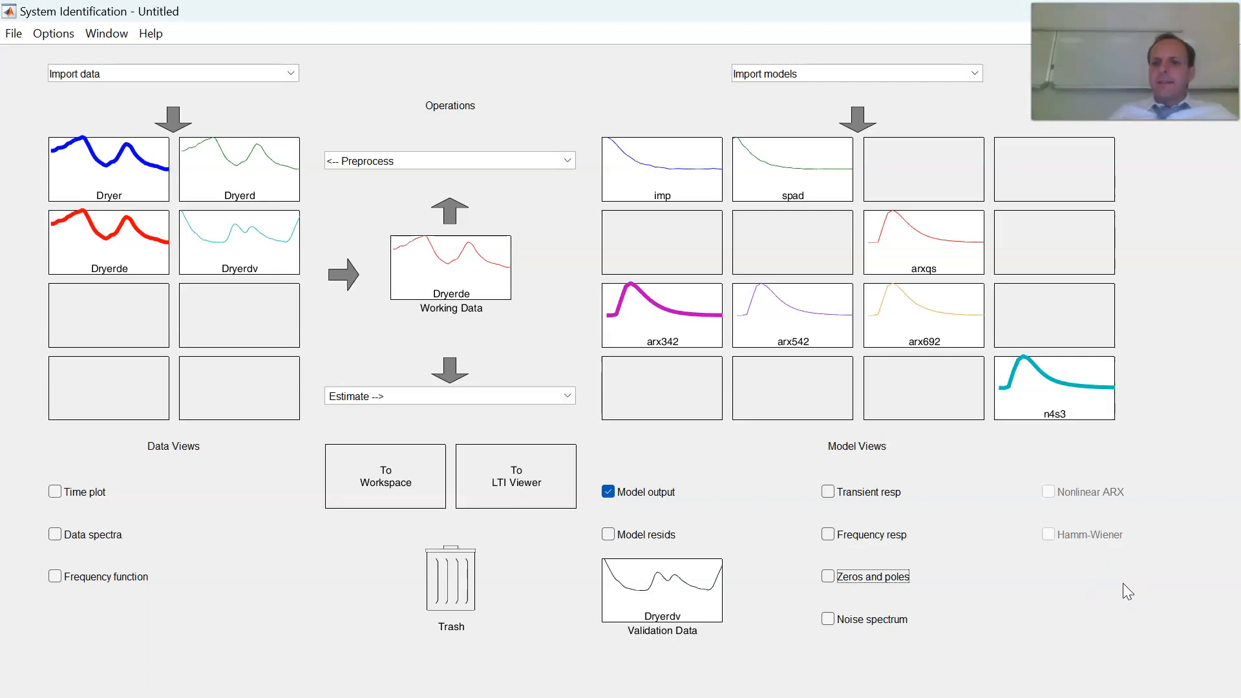
{"action": "left_click", "coordinate": [664, 495]}
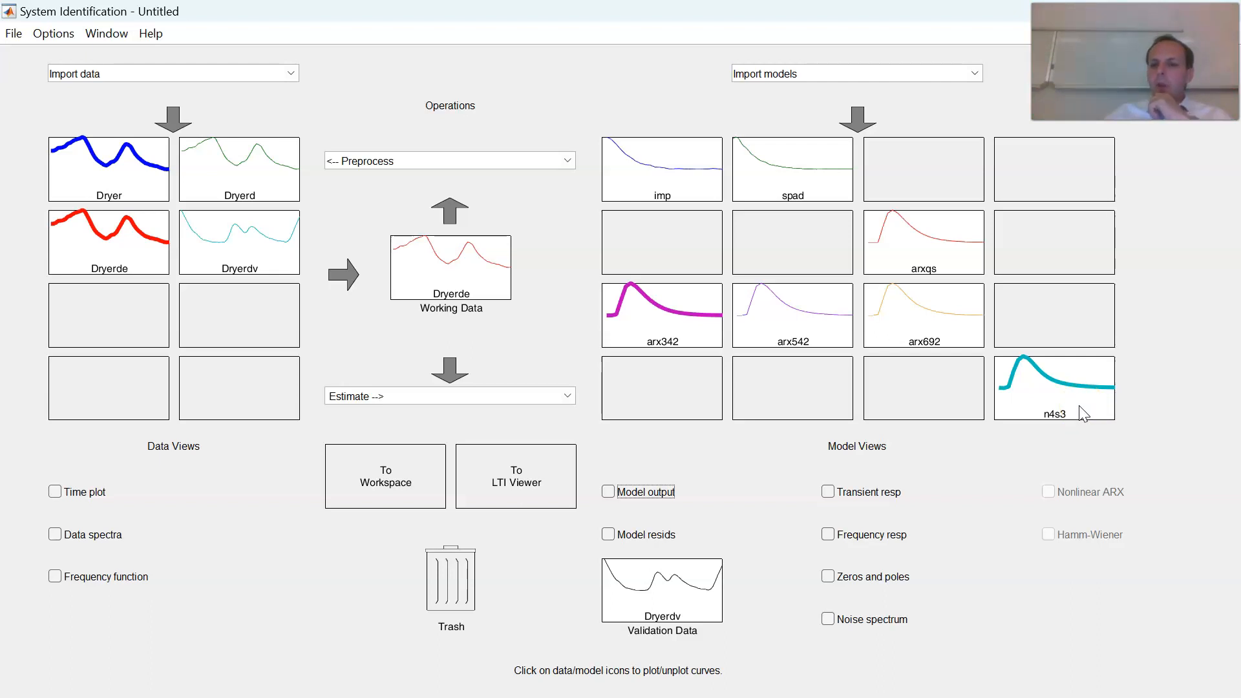
Open state-space model estimation for the working data and set the model domain to discrete-time (0.08 seconds).
{"action": "left_click", "coordinate": [489, 399]}
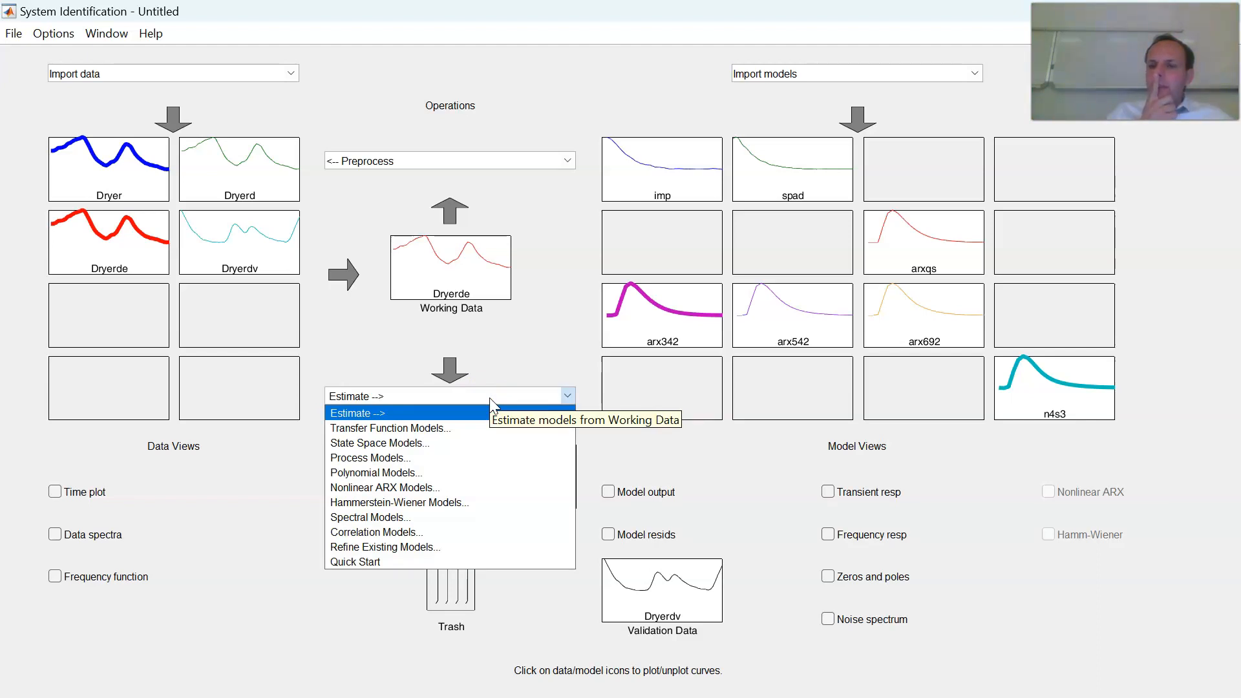
{"action": "left_click", "coordinate": [458, 441]}
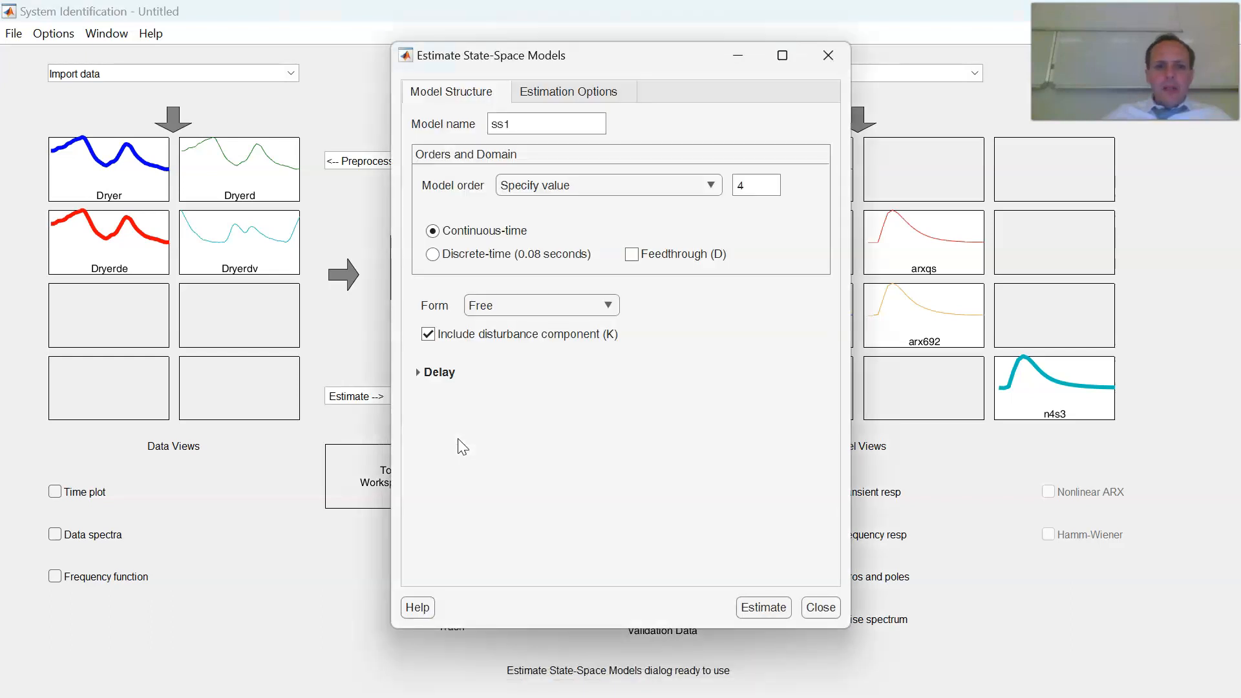
{"action": "left_click", "coordinate": [545, 262]}
Review the available state-space estimation methods, keep Subspace (N4SID), and return to the model structure settings.
{"action": "left_click", "coordinate": [567, 92]}
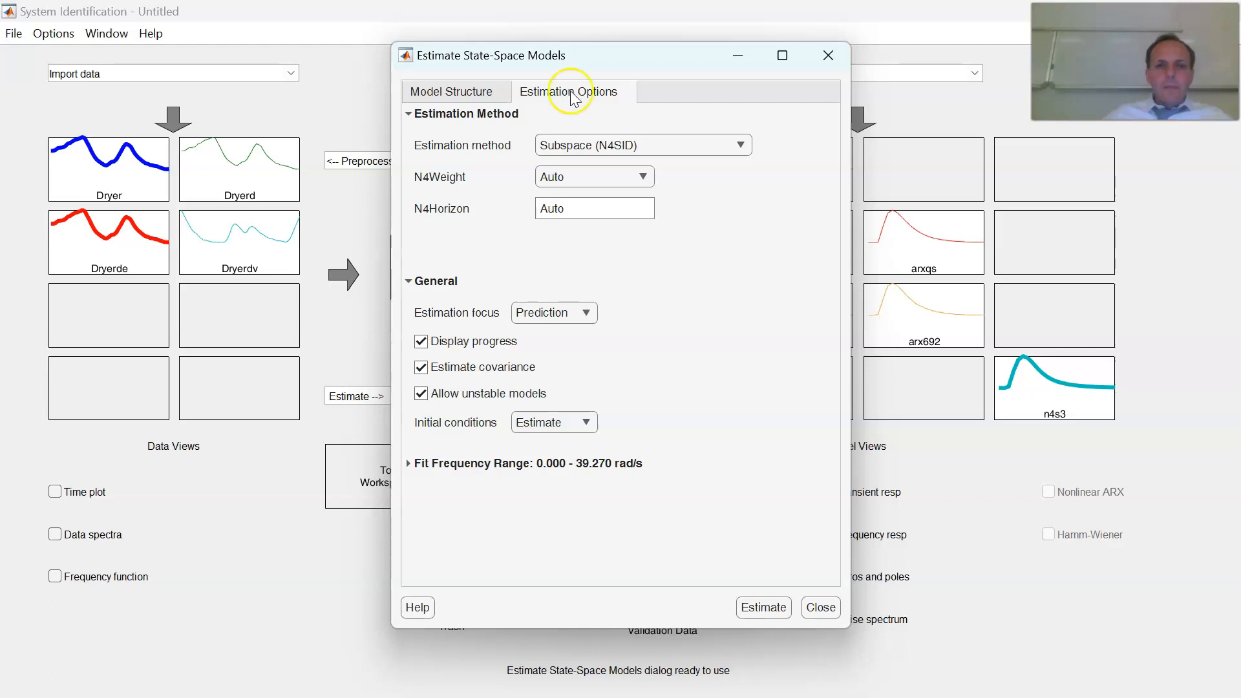
{"action": "left_click", "coordinate": [591, 144]}
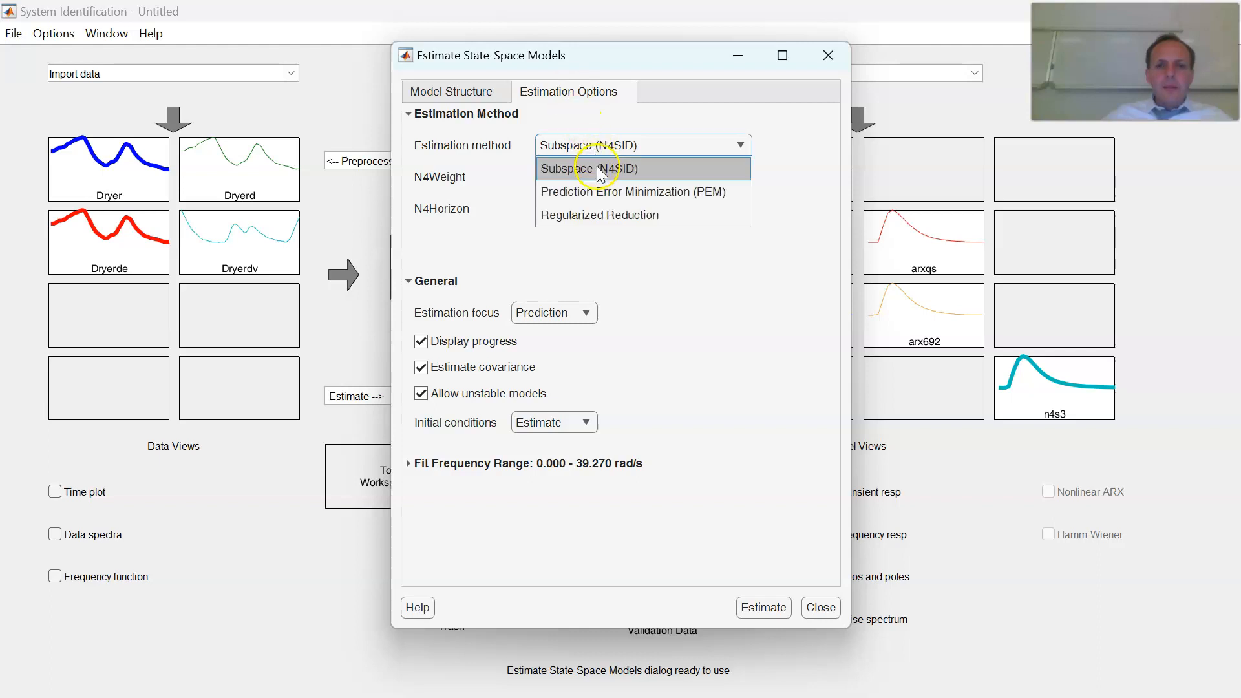
{"action": "left_click", "coordinate": [602, 167]}
{"action": "left_click", "coordinate": [644, 217]}
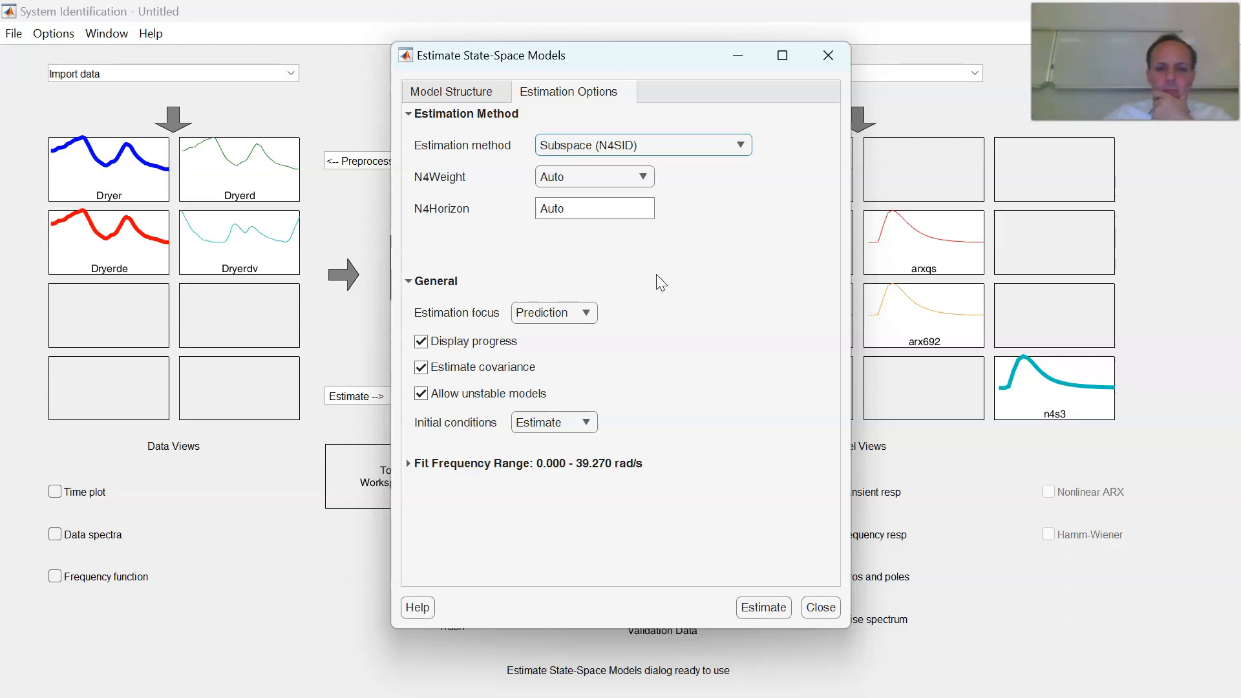
{"action": "left_click", "coordinate": [482, 96]}
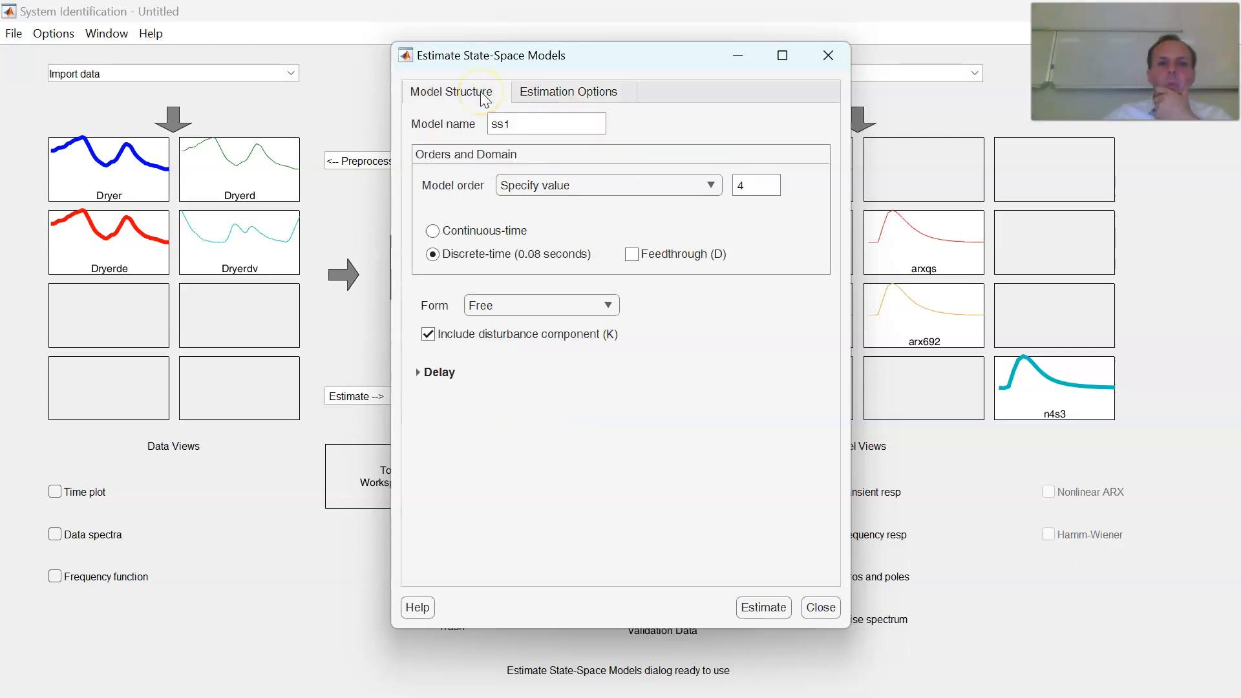
Set the model order to be picked from the range 1:10, examine the singular values and form options, and close the dialog.
{"action": "left_click", "coordinate": [582, 187]}
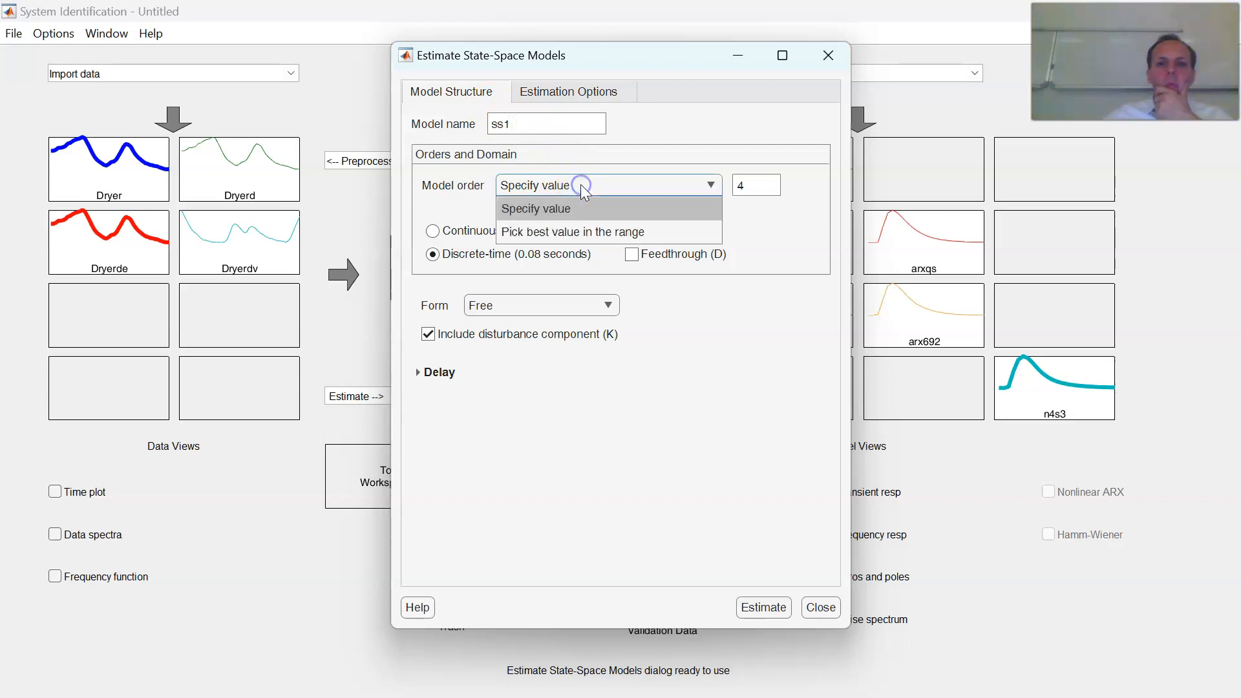
{"action": "left_click", "coordinate": [592, 227]}
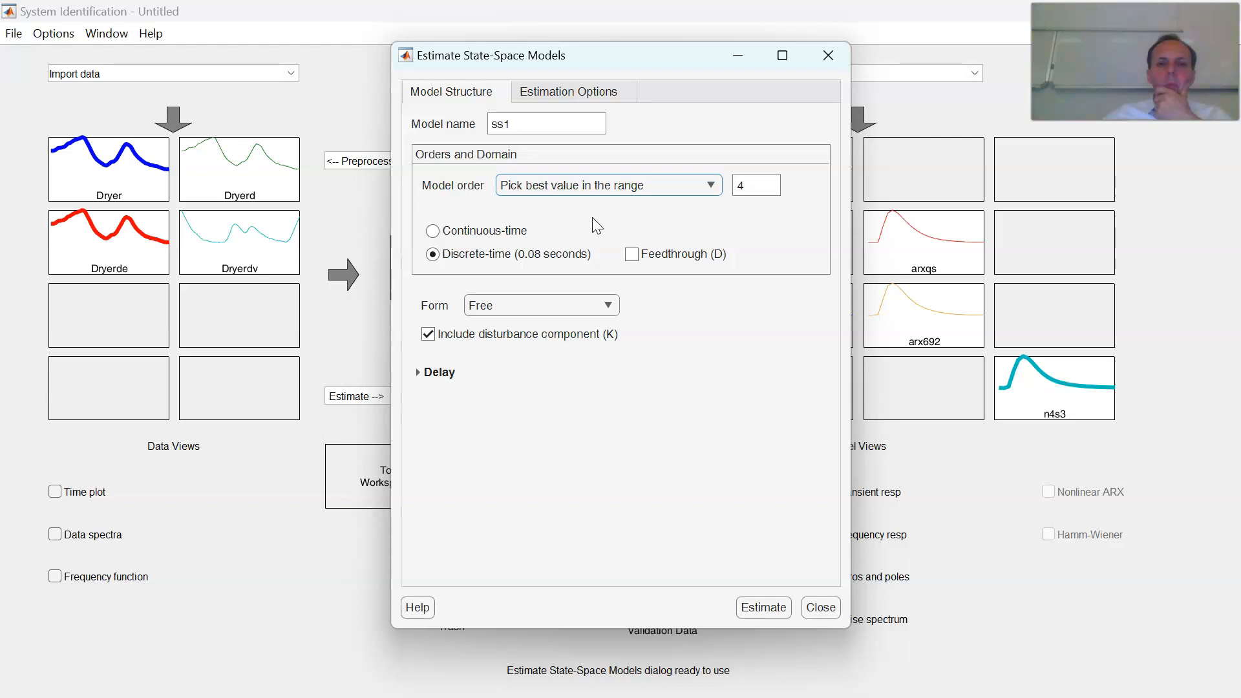
{"action": "left_click", "coordinate": [597, 191]}
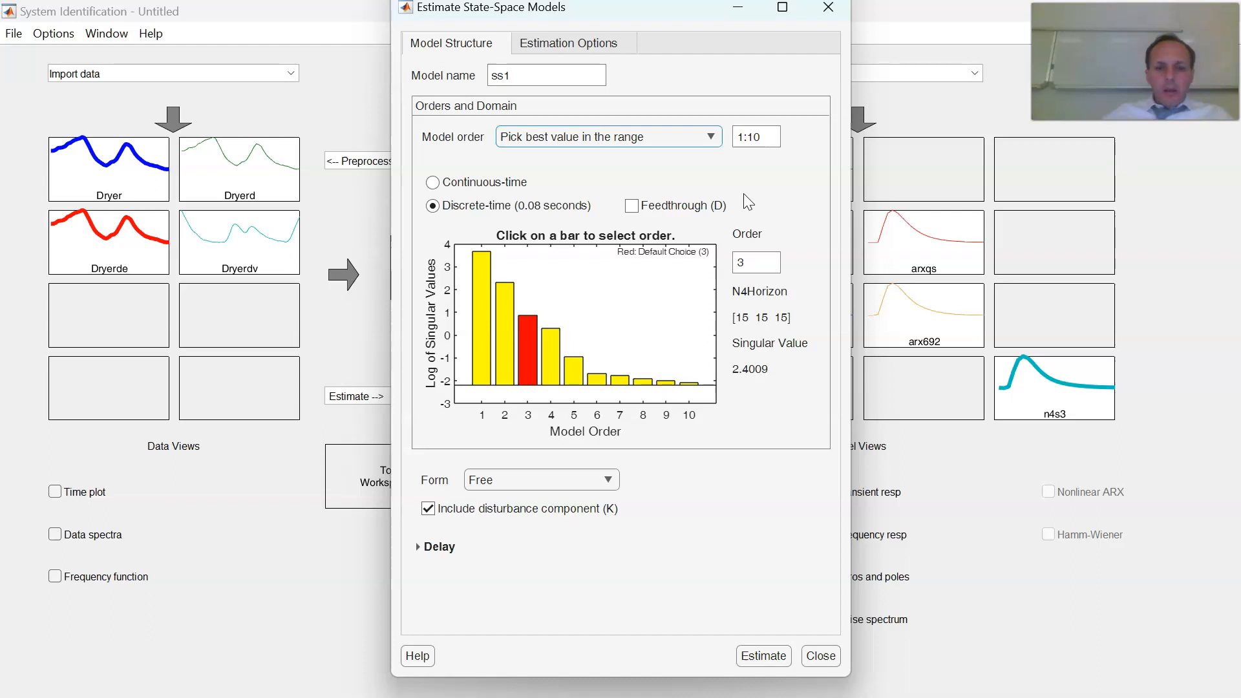
{"action": "left_click", "coordinate": [555, 477]}
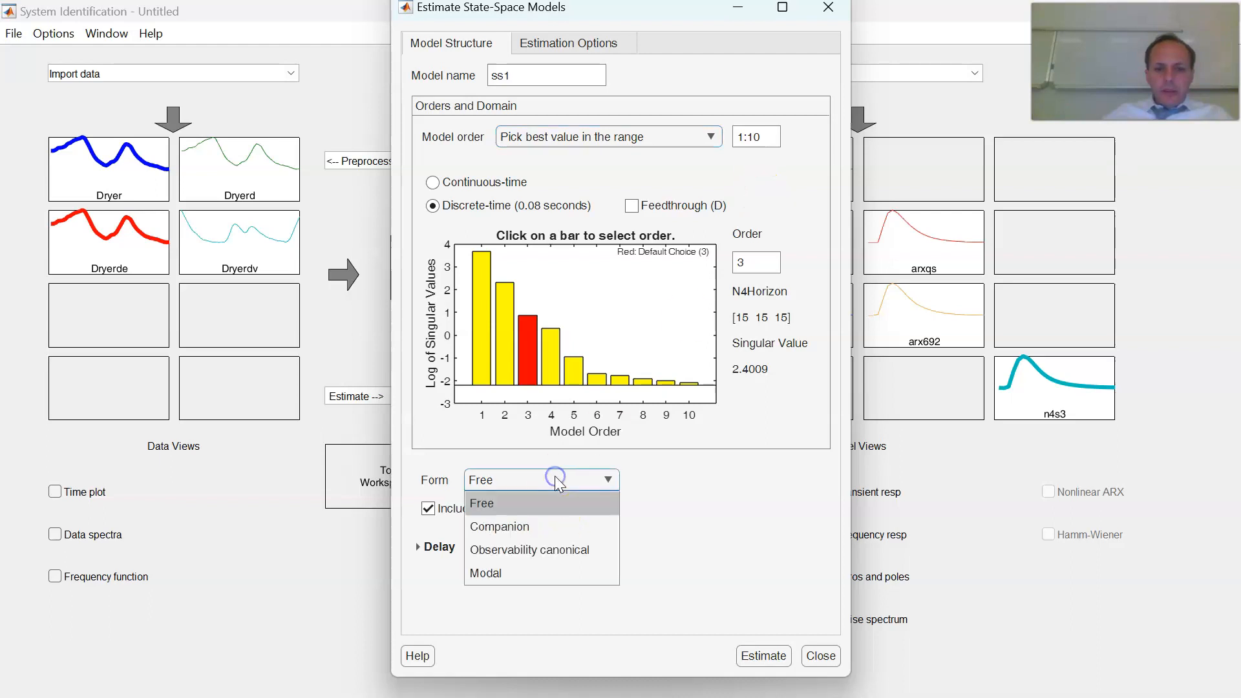
{"action": "left_click", "coordinate": [555, 478]}
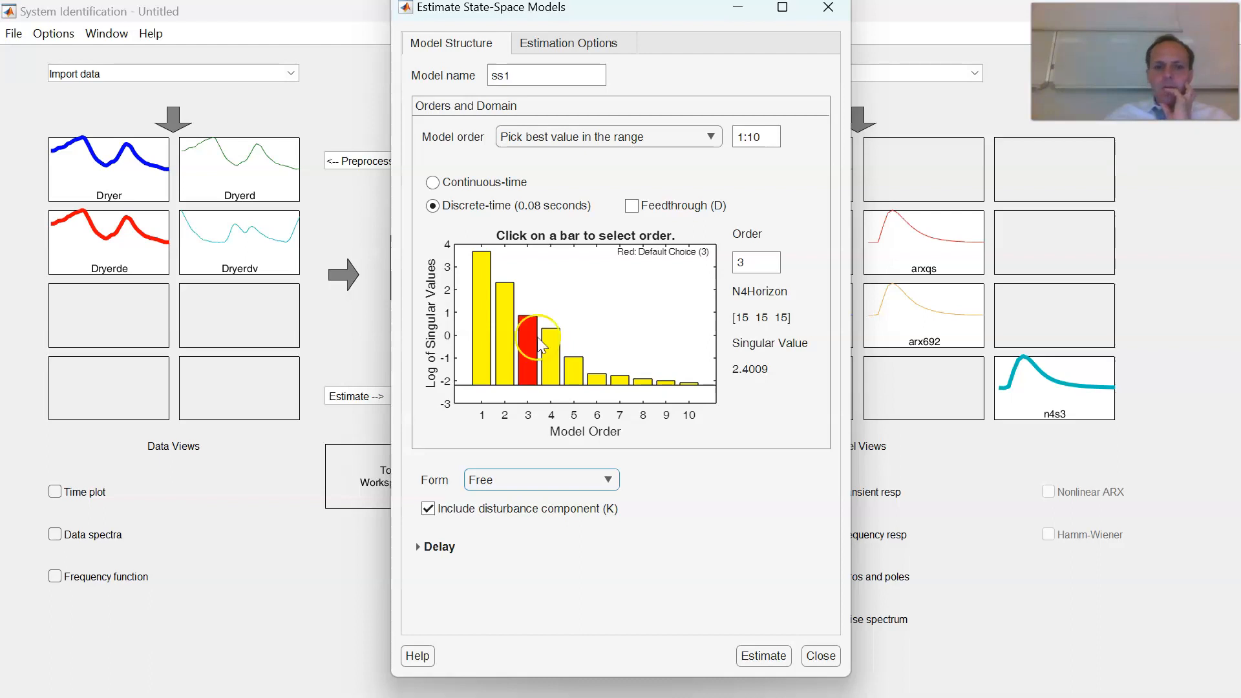
{"action": "left_click", "coordinate": [827, 9]}
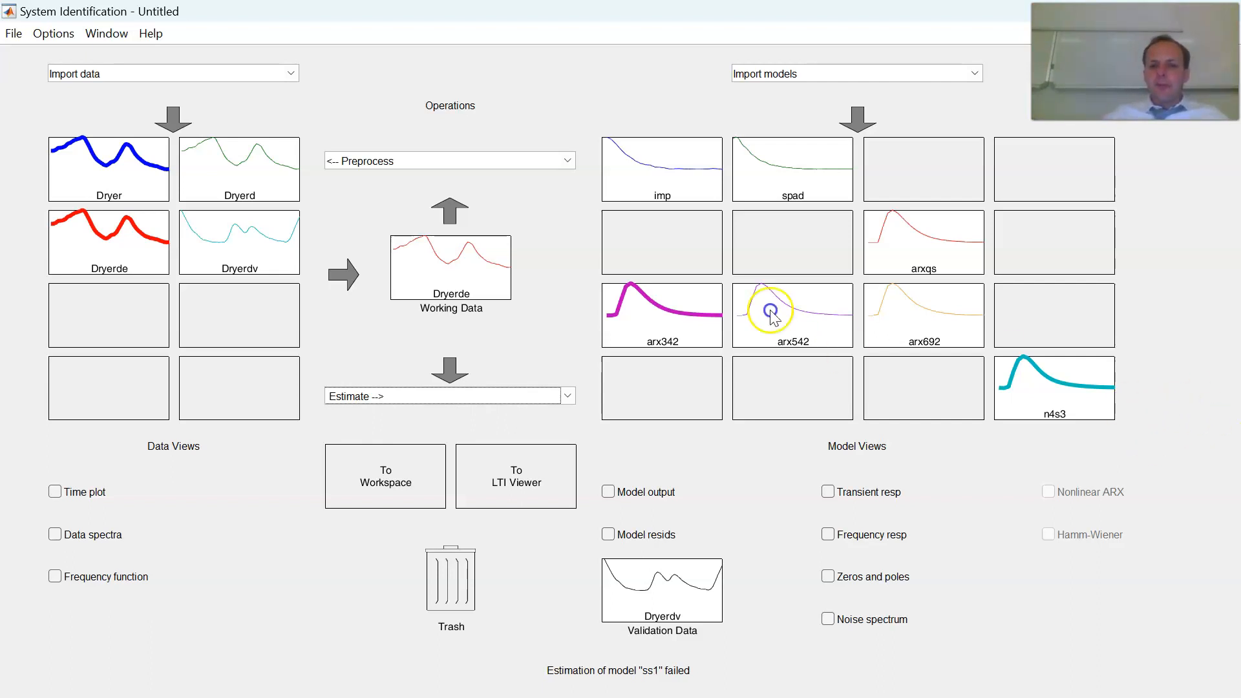
Export arx342 to the MATLAB workspace, and switch to the MATLAB main window with its Command Window cleared.
{"action": "left_click_drag", "start_coordinate": [686, 315], "coordinate": [386, 478]}
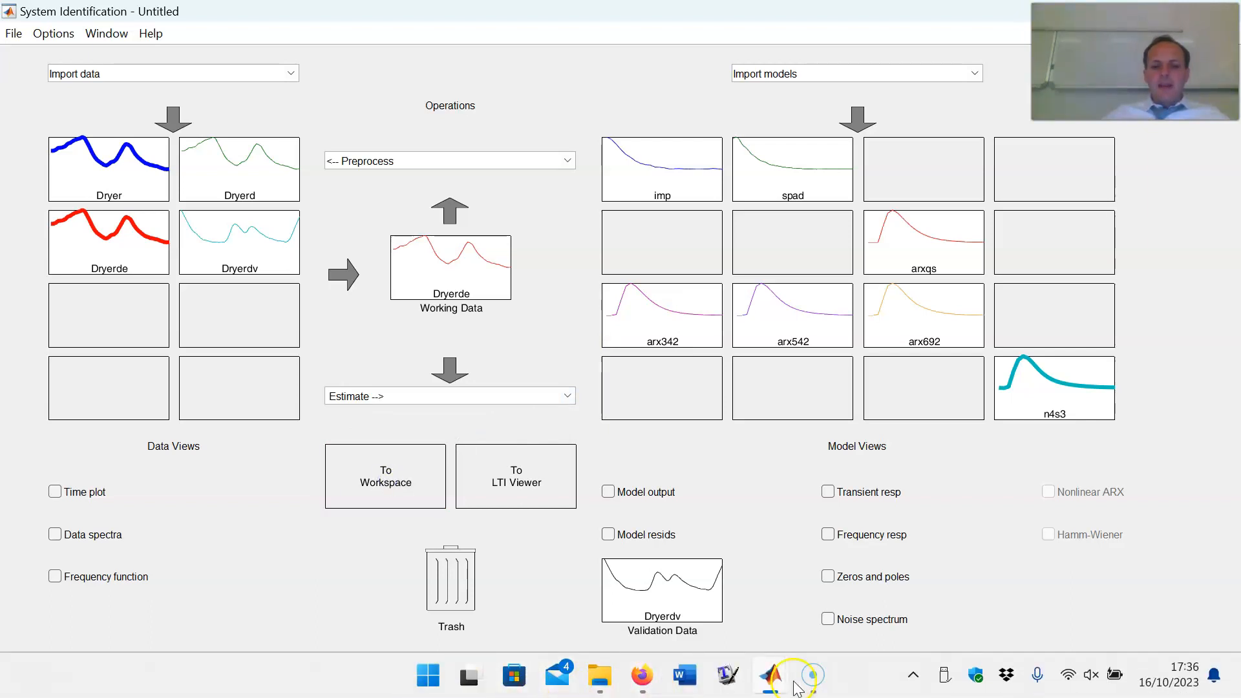
{"action": "left_click", "coordinate": [773, 675]}
{"action": "left_click", "coordinate": [657, 601]}
{"action": "type", "text": "clc"}
{"action": "key", "text": "Return"}
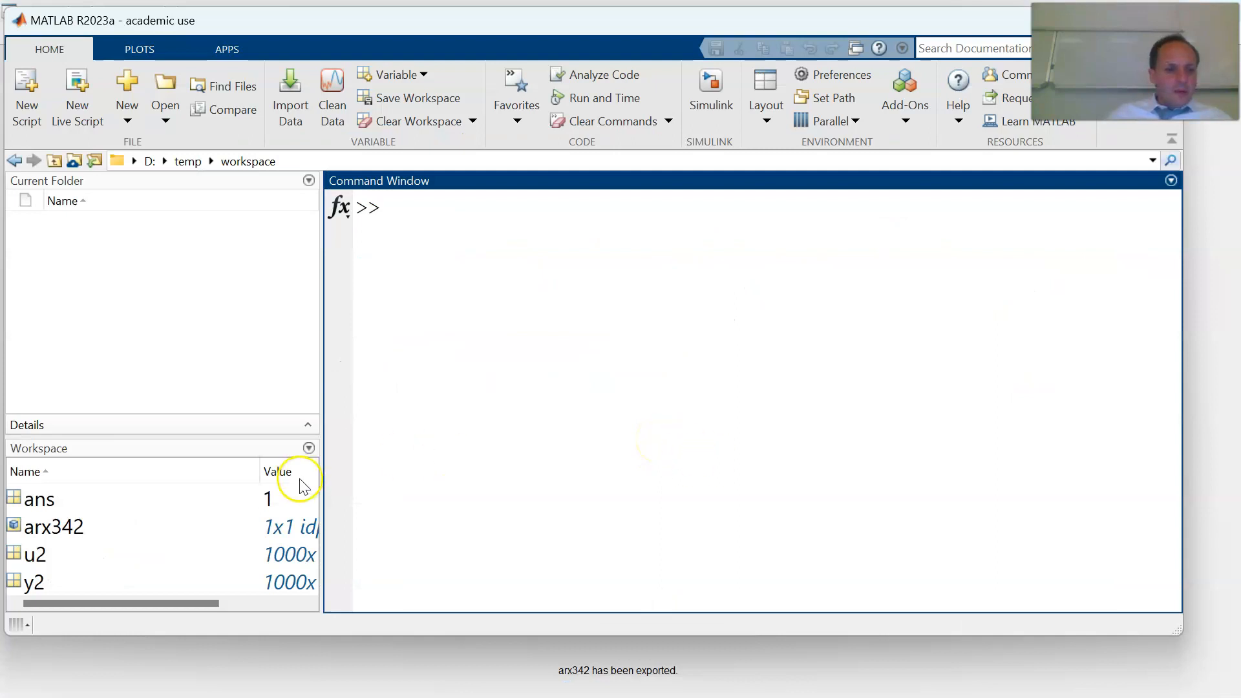
Display arx342 in the Command Window and read its A(z) and B(z) polynomials, orders and fit.
{"action": "left_click", "coordinate": [596, 277]}
{"action": "type", "text": "arx"}
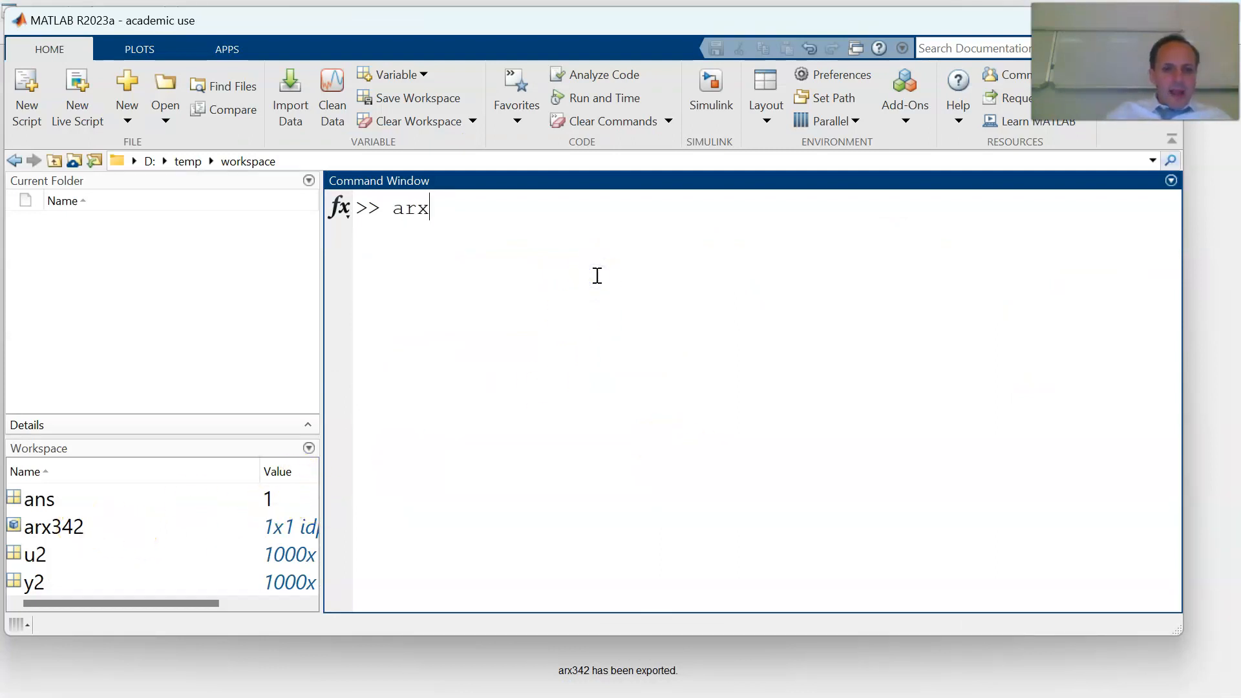
{"action": "type", "text": "3"}
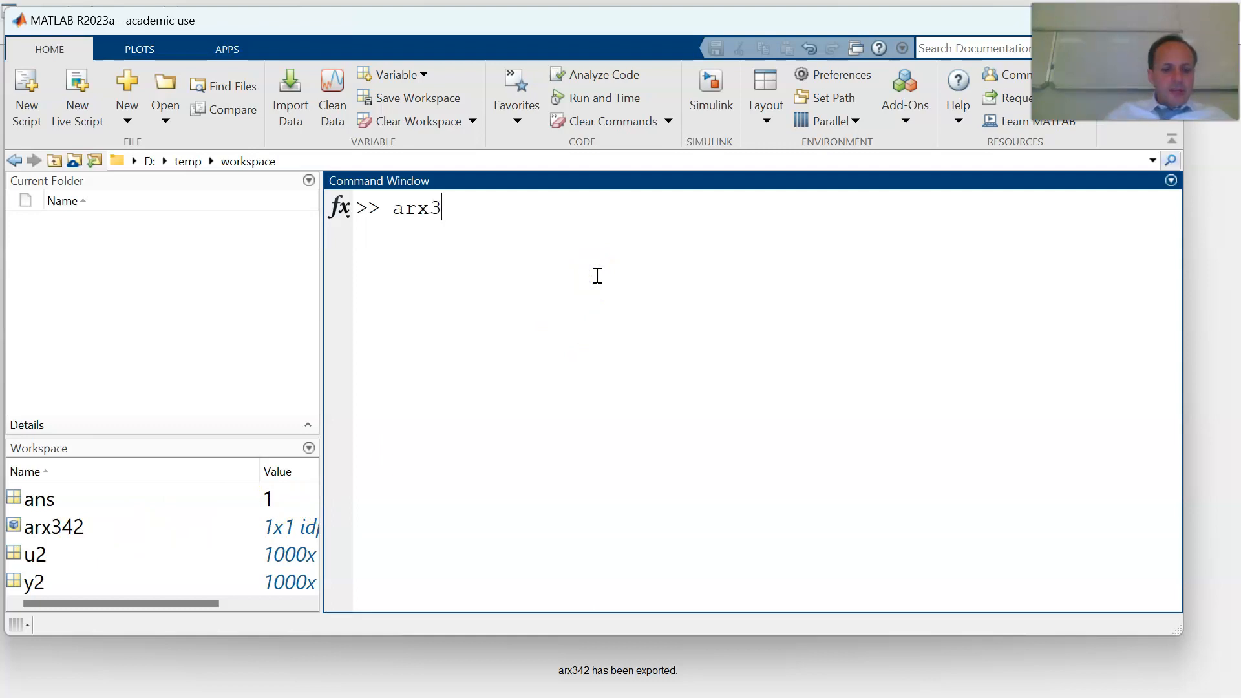
{"action": "type", "text": "42"}
{"action": "key", "text": "Return"}
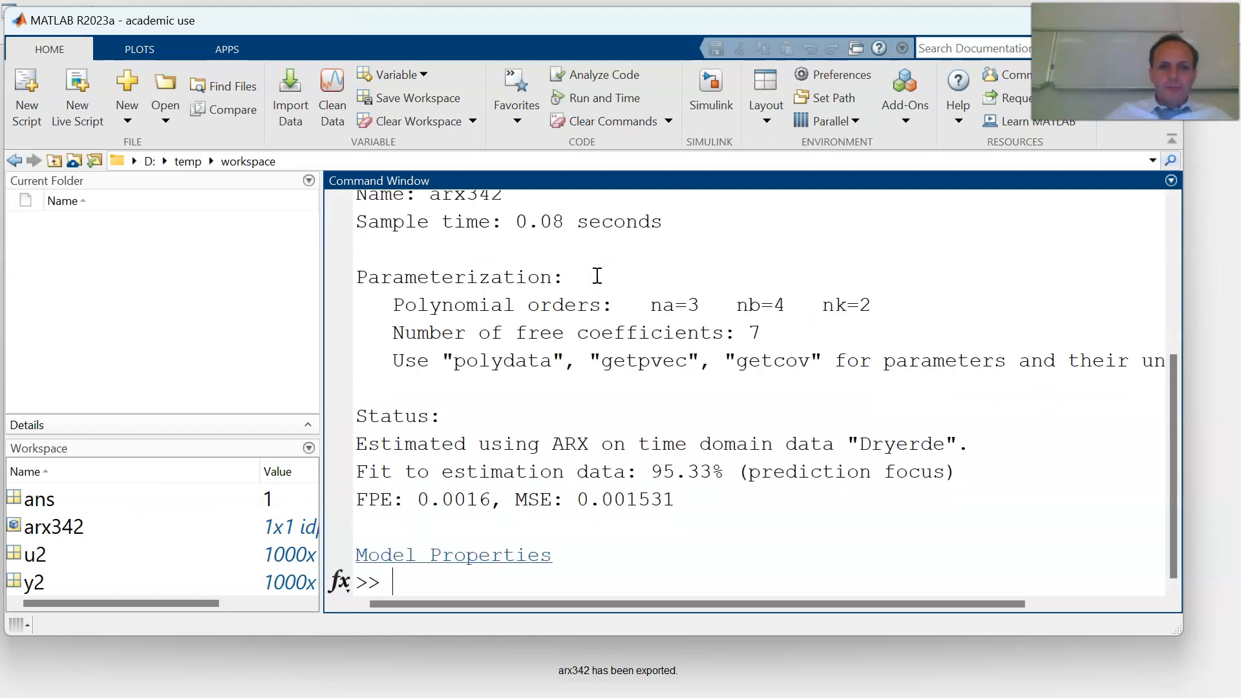
{"action": "scroll", "coordinate": [597, 277], "scroll_direction": "up", "scroll_amount": 3}
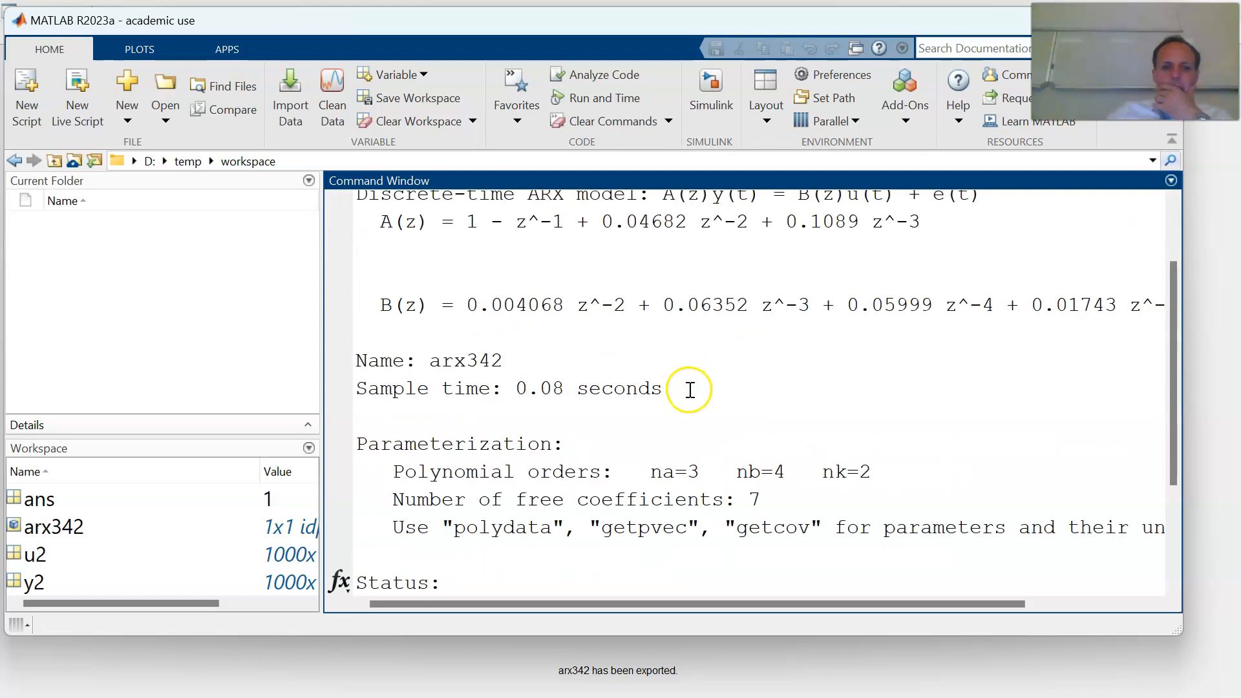
{"action": "scroll", "coordinate": [781, 355], "scroll_direction": "up", "scroll_amount": 1}
{"action": "scroll", "coordinate": [804, 343], "scroll_direction": "down", "scroll_amount": 1}
{"action": "scroll", "coordinate": [804, 343], "scroll_direction": "up", "scroll_amount": 1}
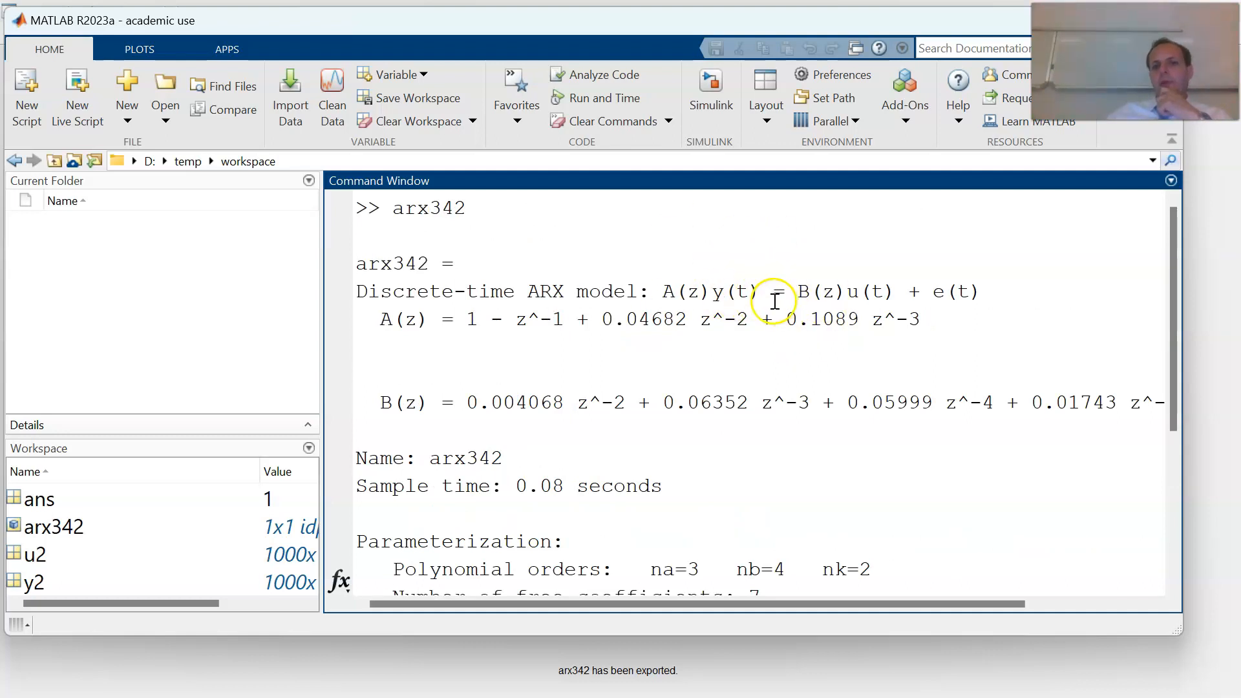
{"action": "scroll", "coordinate": [763, 288], "scroll_direction": "down", "scroll_amount": 3}
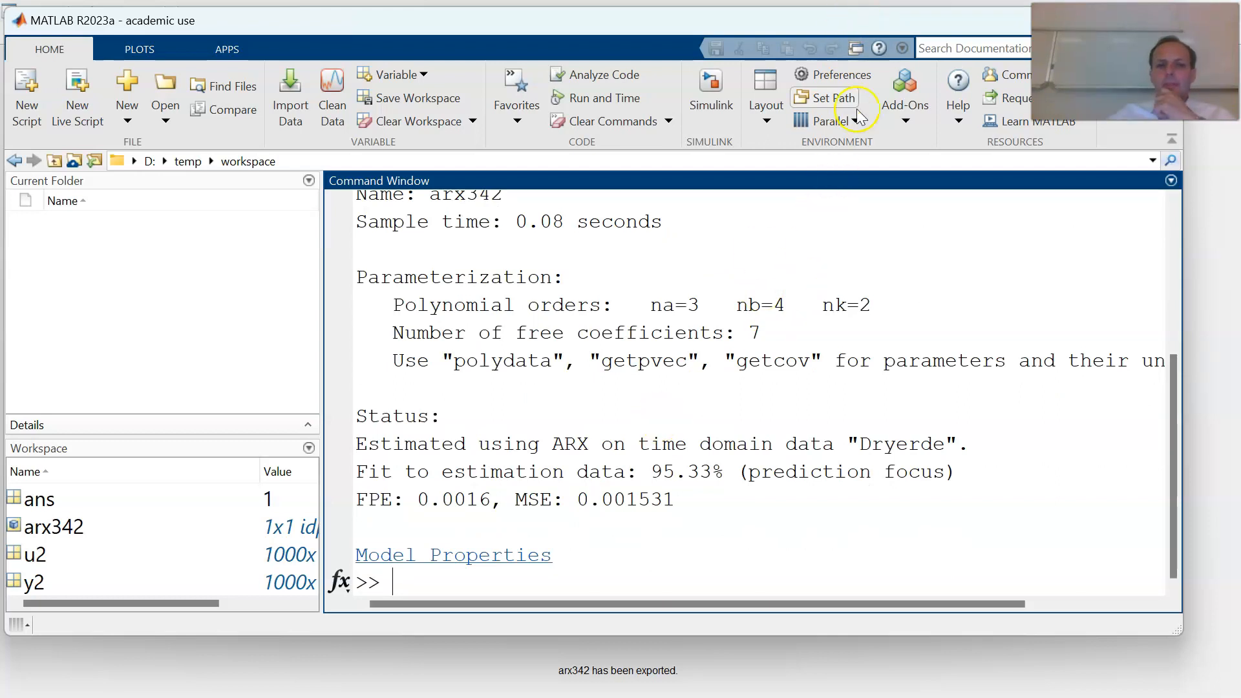
Export n4s3 to the MATLAB workspace from the System Identification window, and return to the MATLAB main window with its workspace list visible.
{"action": "double_click", "coordinate": [879, 24]}
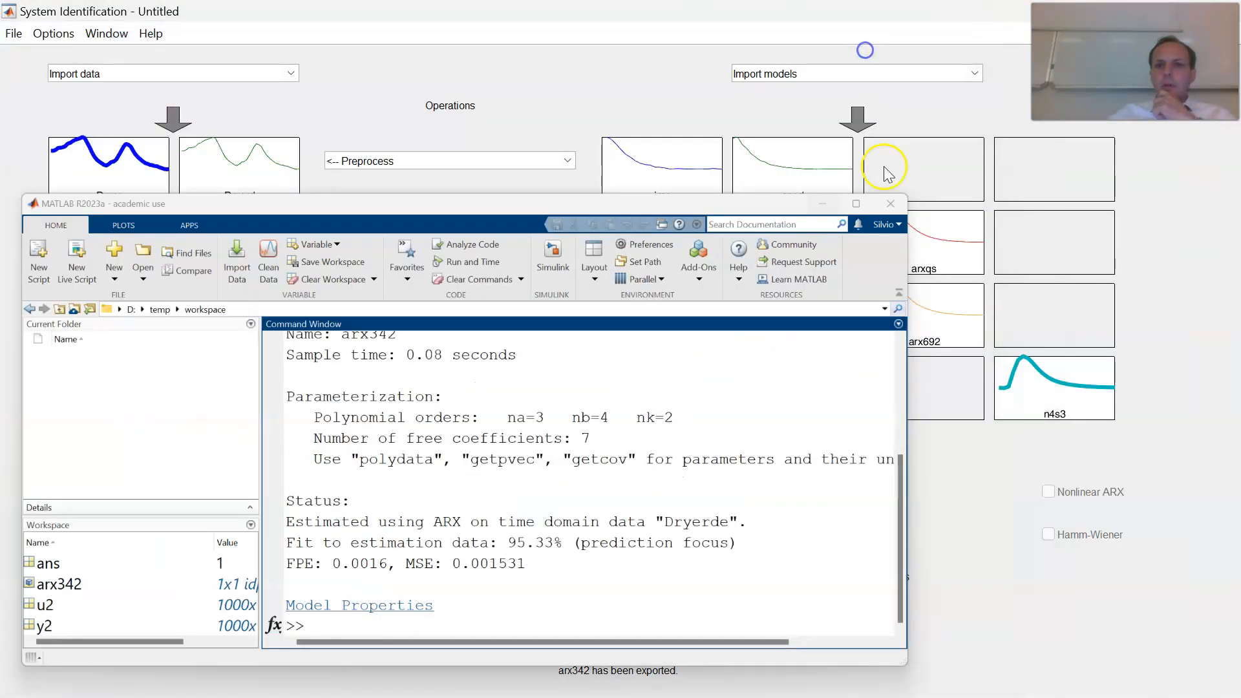
{"action": "left_click", "coordinate": [888, 173]}
{"action": "left_click_drag", "start_coordinate": [1064, 401], "coordinate": [402, 479]}
{"action": "mouse_move", "coordinate": [776, 693]}
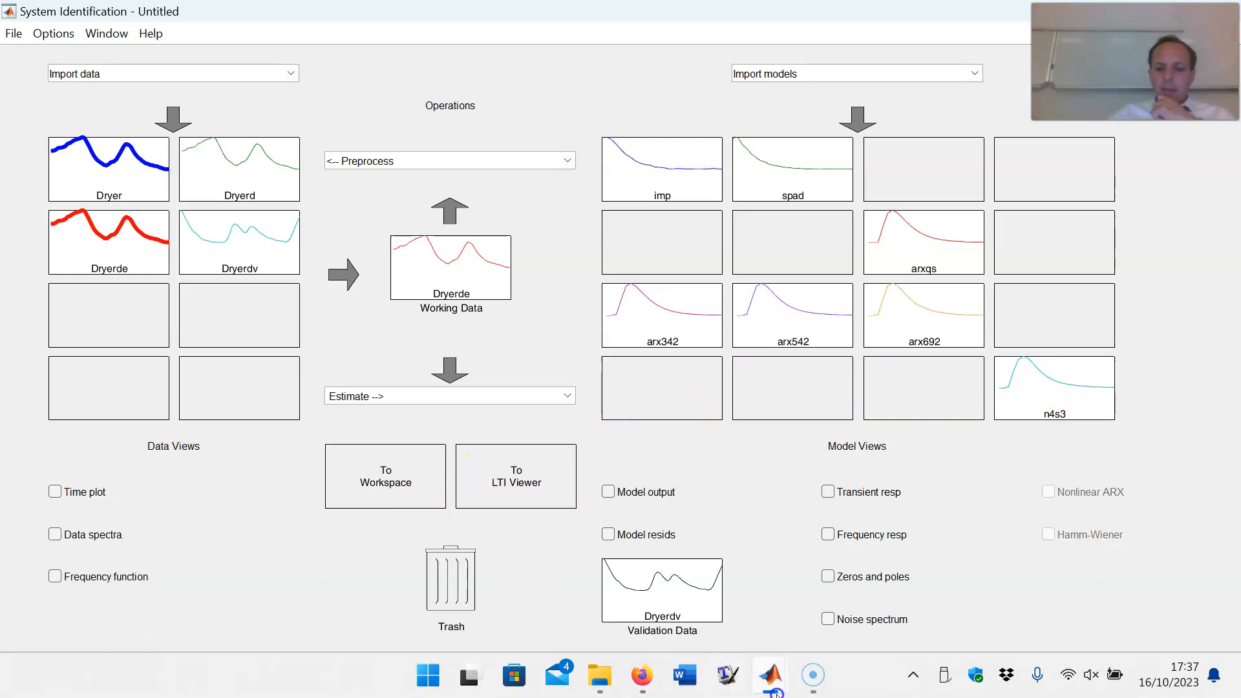
{"action": "left_click", "coordinate": [646, 575]}
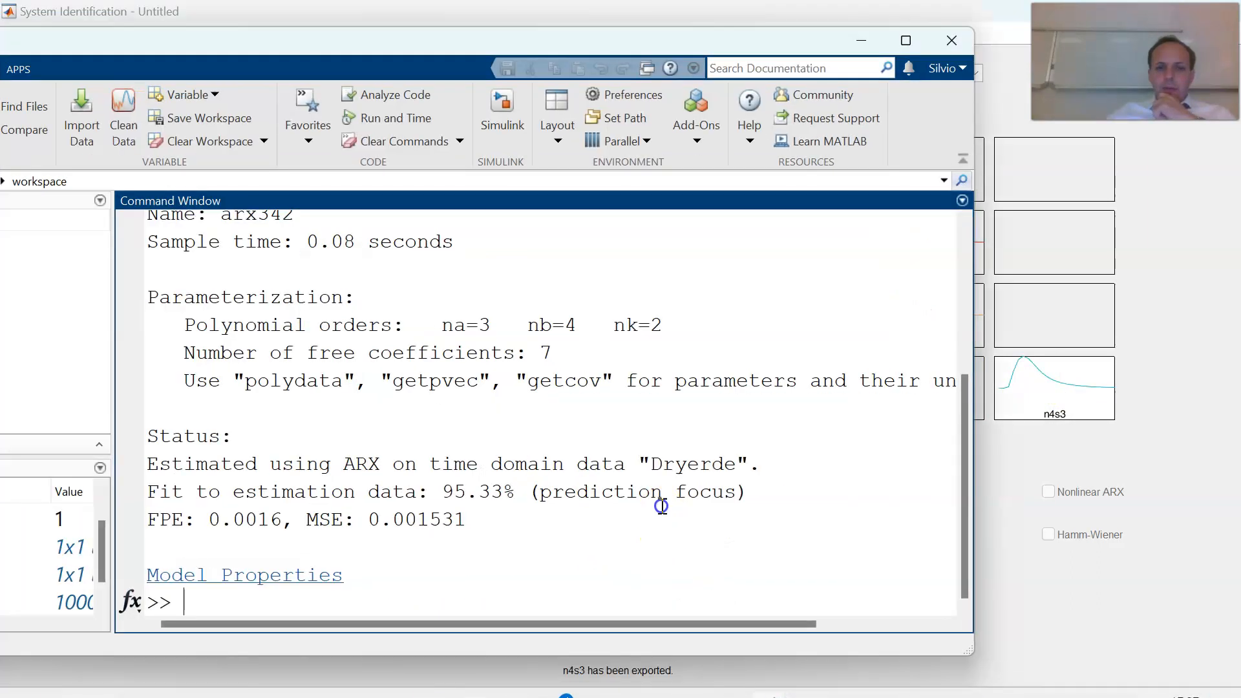
{"action": "left_click_drag", "start_coordinate": [360, 40], "coordinate": [648, 18]}
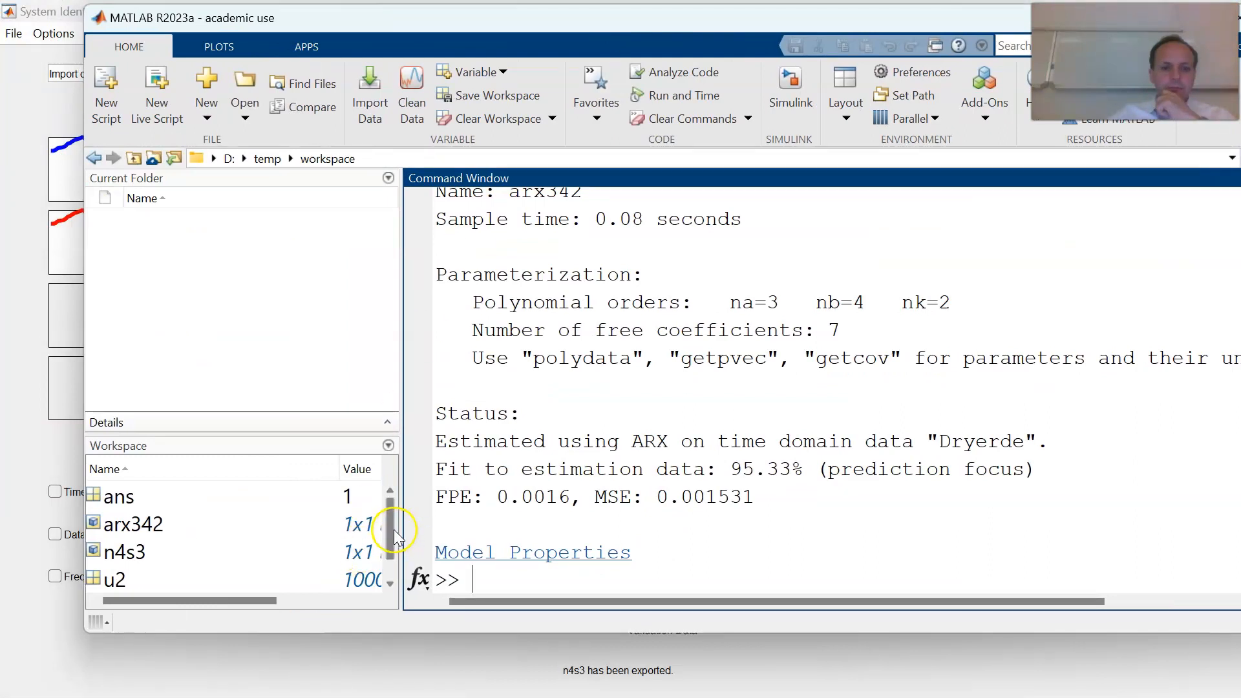
Display n4s3 in the Command Window and read its state-space matrices, parameterization and estimation status.
{"action": "left_click_drag", "start_coordinate": [396, 537], "coordinate": [392, 564]}
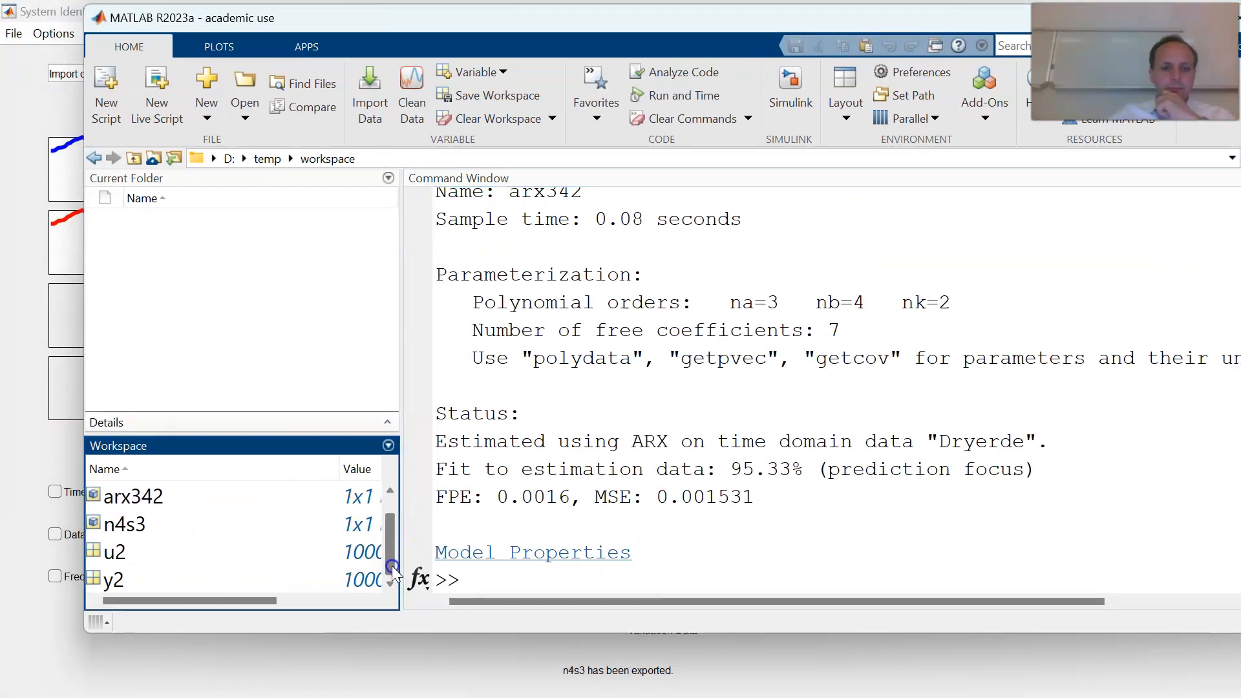
{"action": "left_click", "coordinate": [592, 580]}
{"action": "type", "text": "n4"}
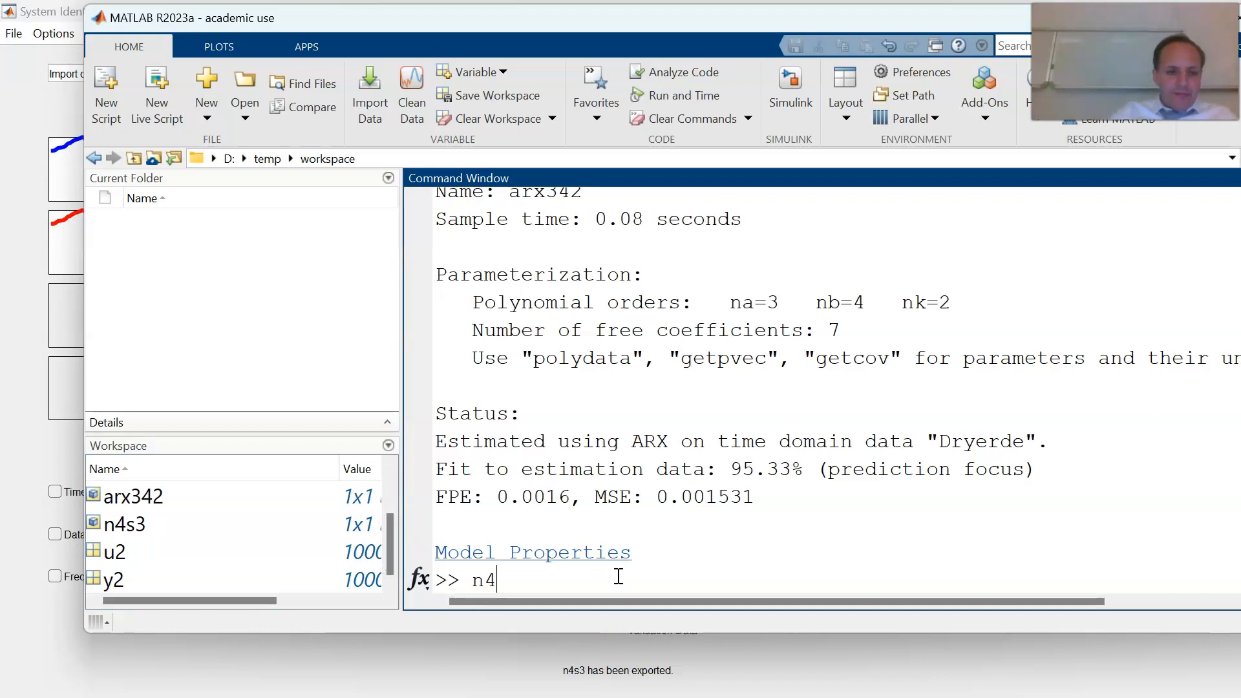
{"action": "type", "text": "s3"}
{"action": "key", "text": "Return"}
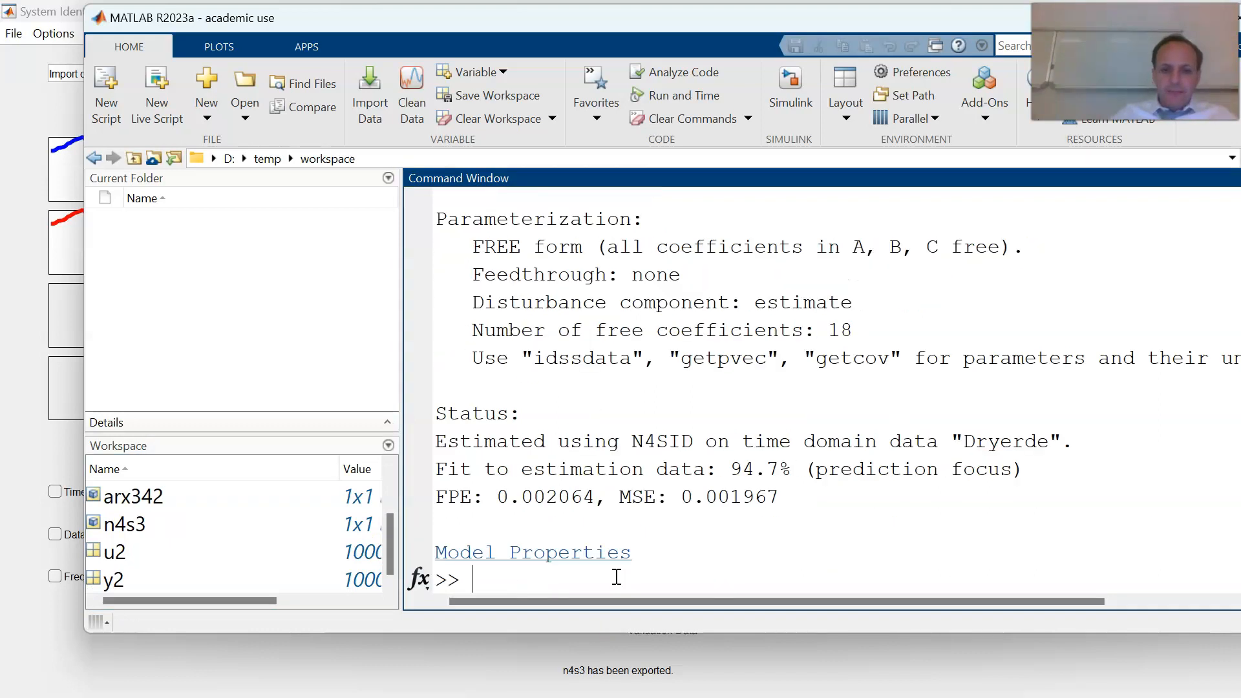
{"action": "left_click", "coordinate": [798, 388]}
{"action": "scroll", "coordinate": [789, 394], "scroll_direction": "up", "scroll_amount": 12}
{"action": "scroll", "coordinate": [781, 399], "scroll_direction": "up", "scroll_amount": 5}
{"action": "scroll", "coordinate": [808, 452], "scroll_direction": "down", "scroll_amount": 3}
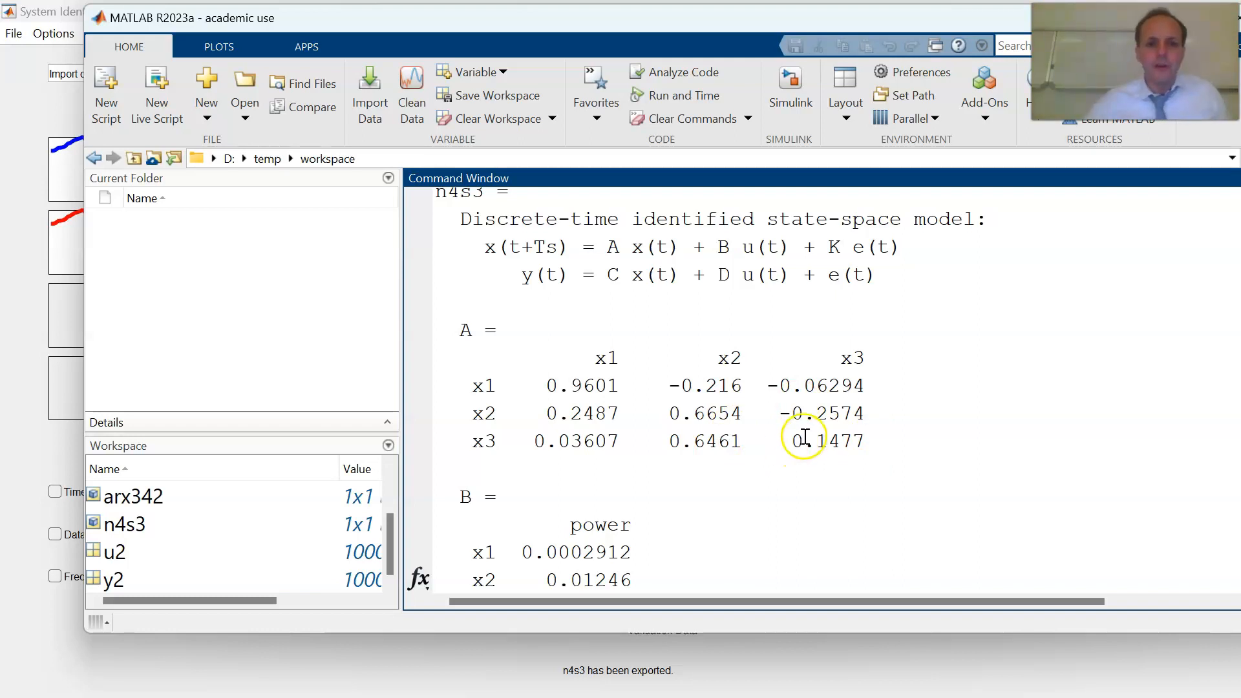
{"action": "scroll", "coordinate": [800, 447], "scroll_direction": "down", "scroll_amount": 1}
{"action": "scroll", "coordinate": [799, 431], "scroll_direction": "down", "scroll_amount": 10}
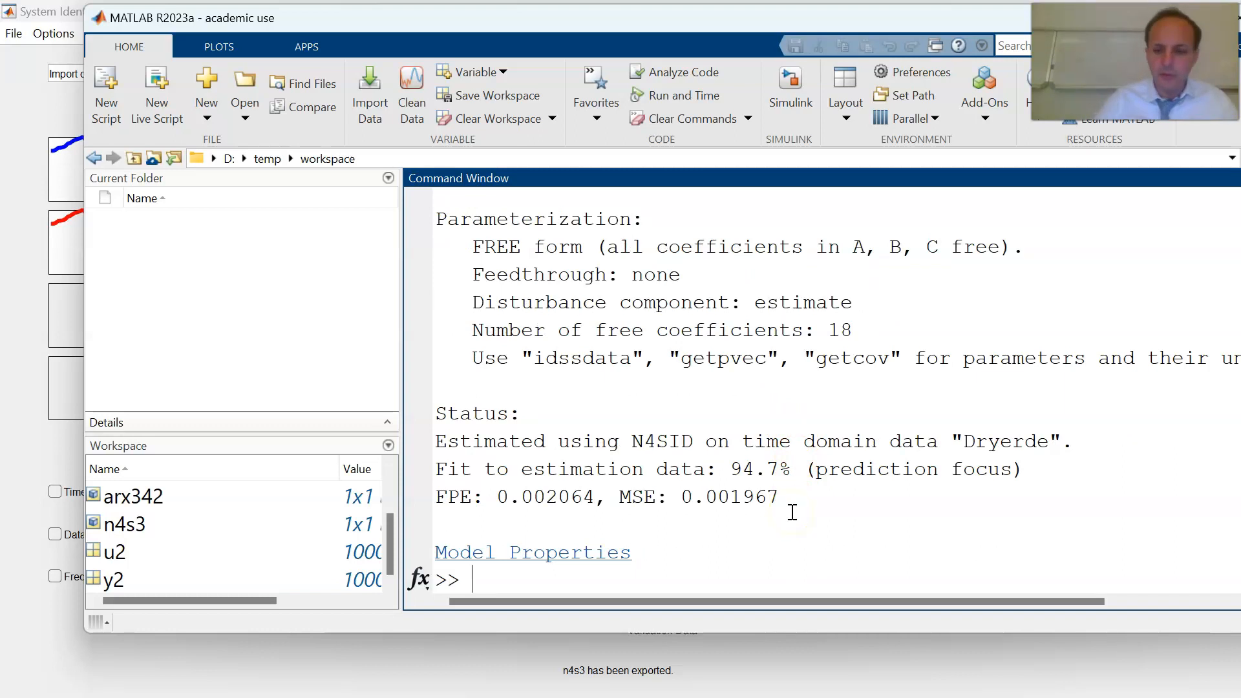
Print the A and B matrices of n4s3 in the Command Window with n4s3.A and n4s3.B.
{"action": "type", "text": "n"}
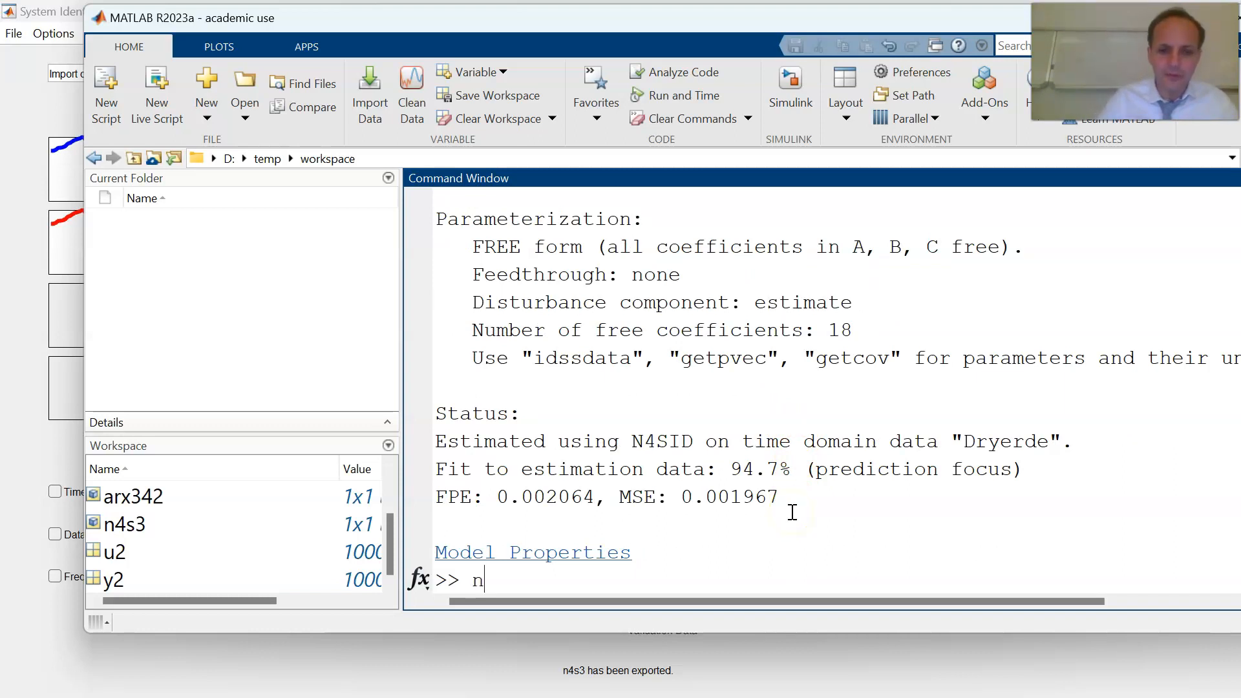
{"action": "type", "text": "4"}
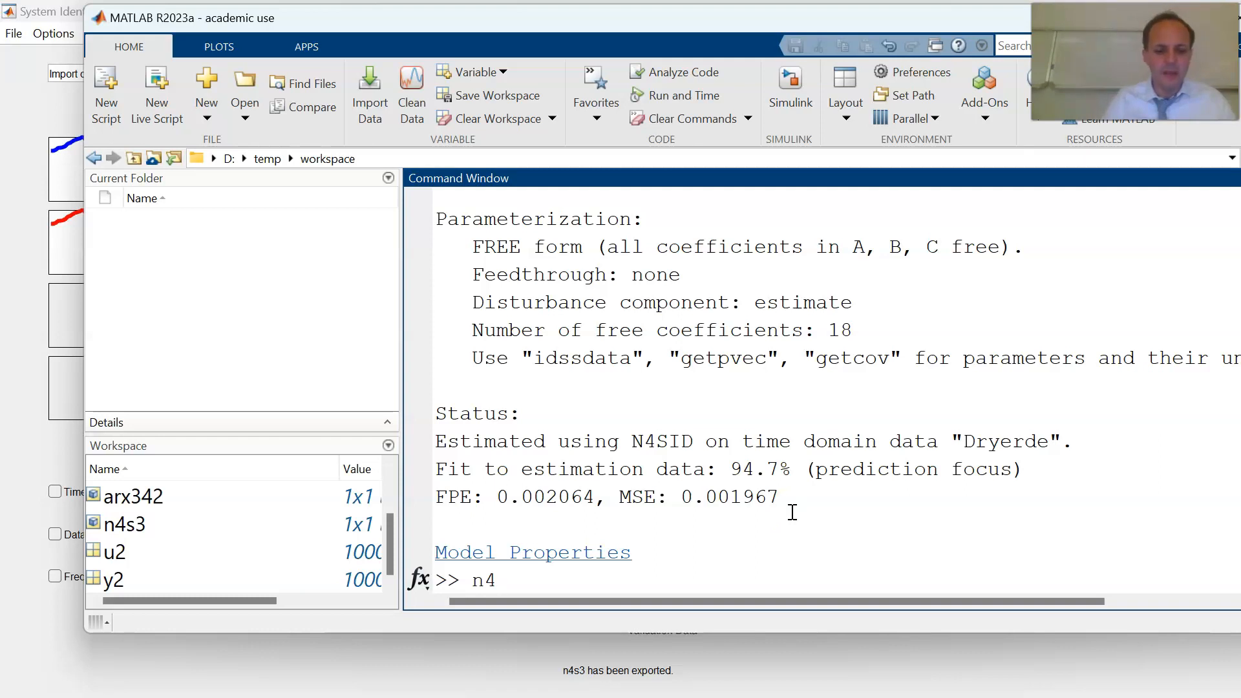
{"action": "type", "text": "s3"}
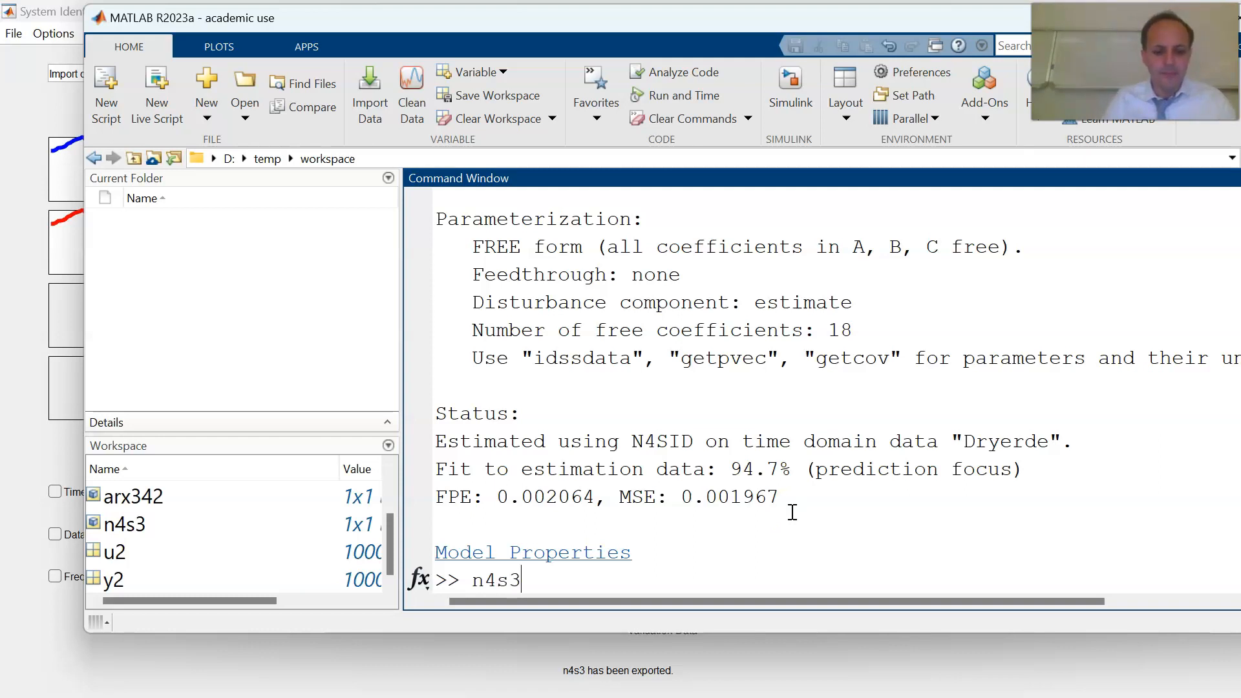
{"action": "type", "text": ".A"}
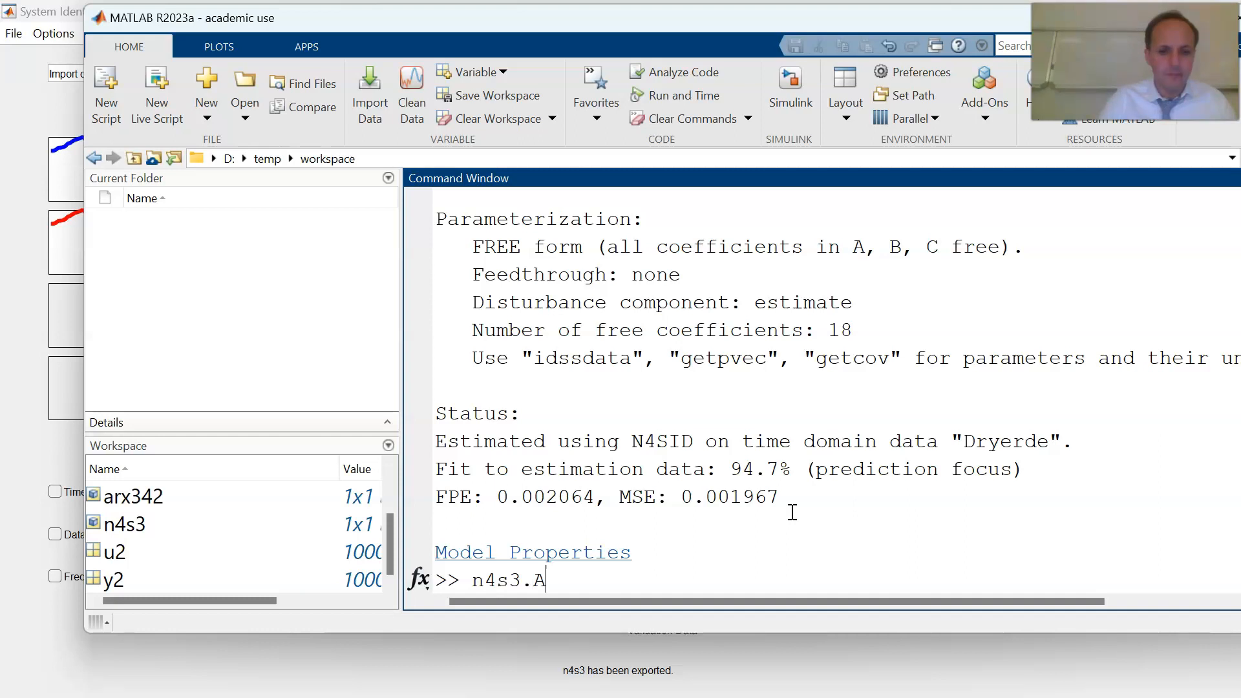
{"action": "key", "text": "Return"}
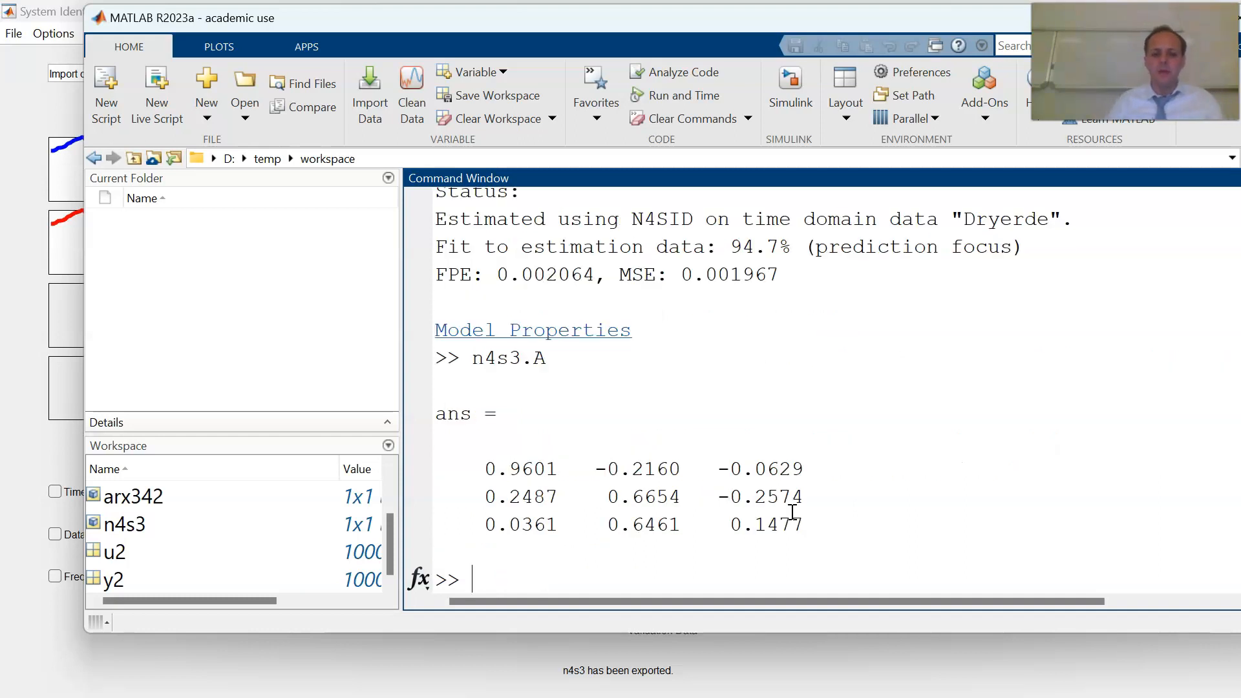
{"action": "key", "text": "Up"}
{"action": "key", "text": "BackSpace"}
{"action": "type", "text": "B"}
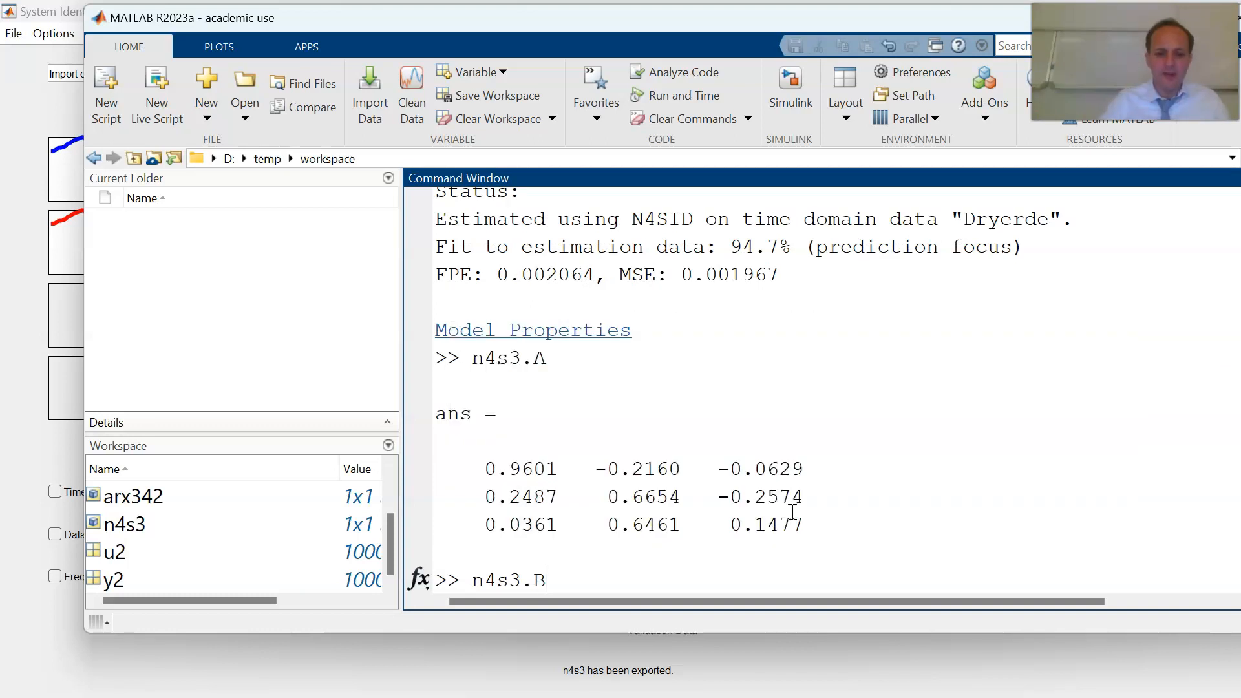
{"action": "key", "text": "Return"}
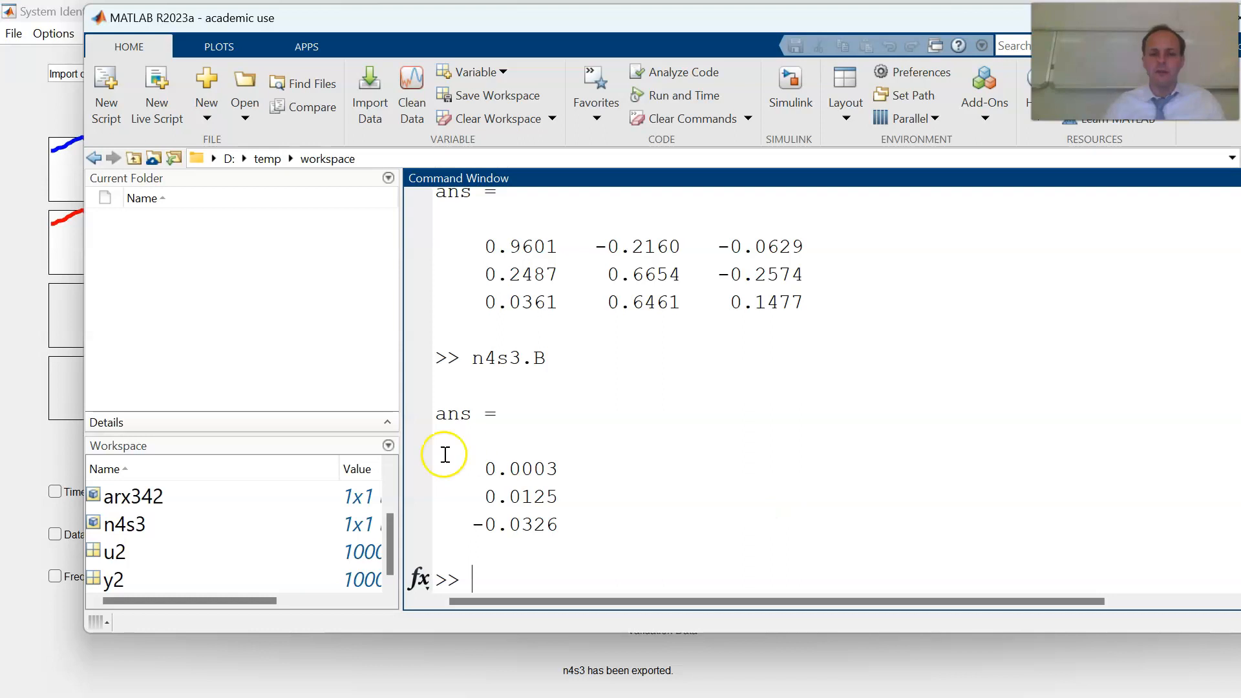
Review the earlier n4s3 output, examining its C, D and K matrices, sample time, parameterization and fit.
{"action": "scroll", "coordinate": [630, 401], "scroll_direction": "up", "scroll_amount": 10}
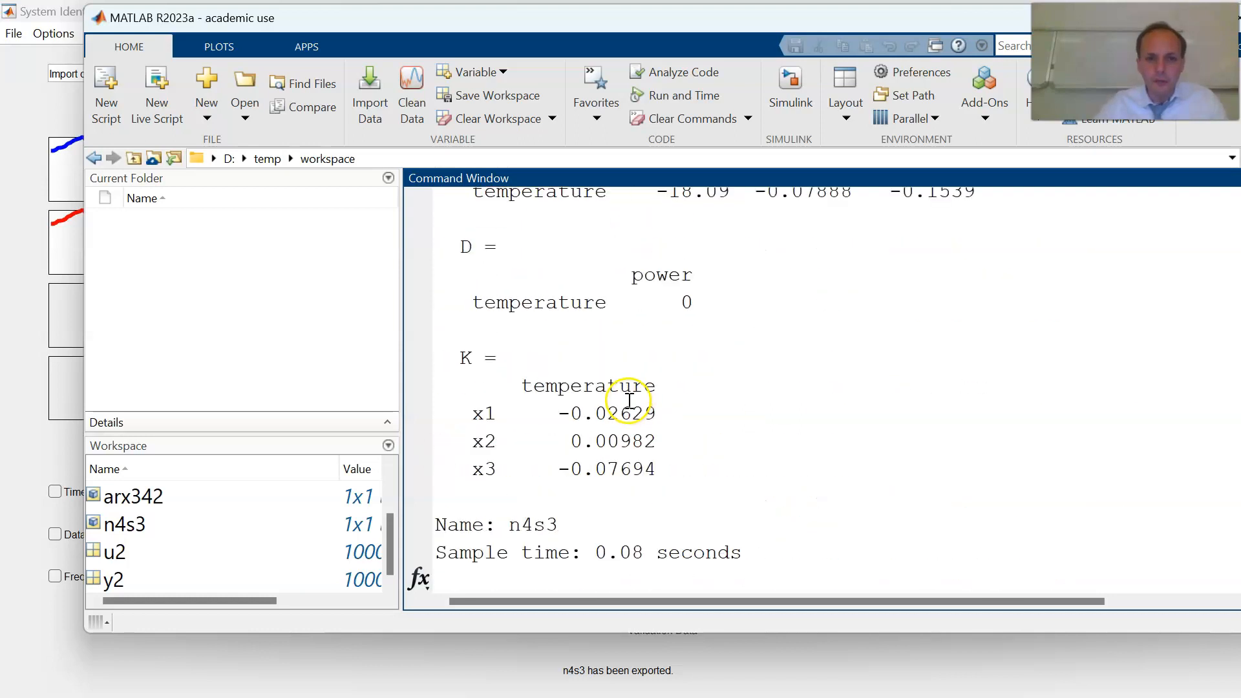
{"action": "scroll", "coordinate": [631, 401], "scroll_direction": "up", "scroll_amount": 4}
{"action": "scroll", "coordinate": [627, 401], "scroll_direction": "up", "scroll_amount": 2}
{"action": "scroll", "coordinate": [628, 401], "scroll_direction": "down", "scroll_amount": 4}
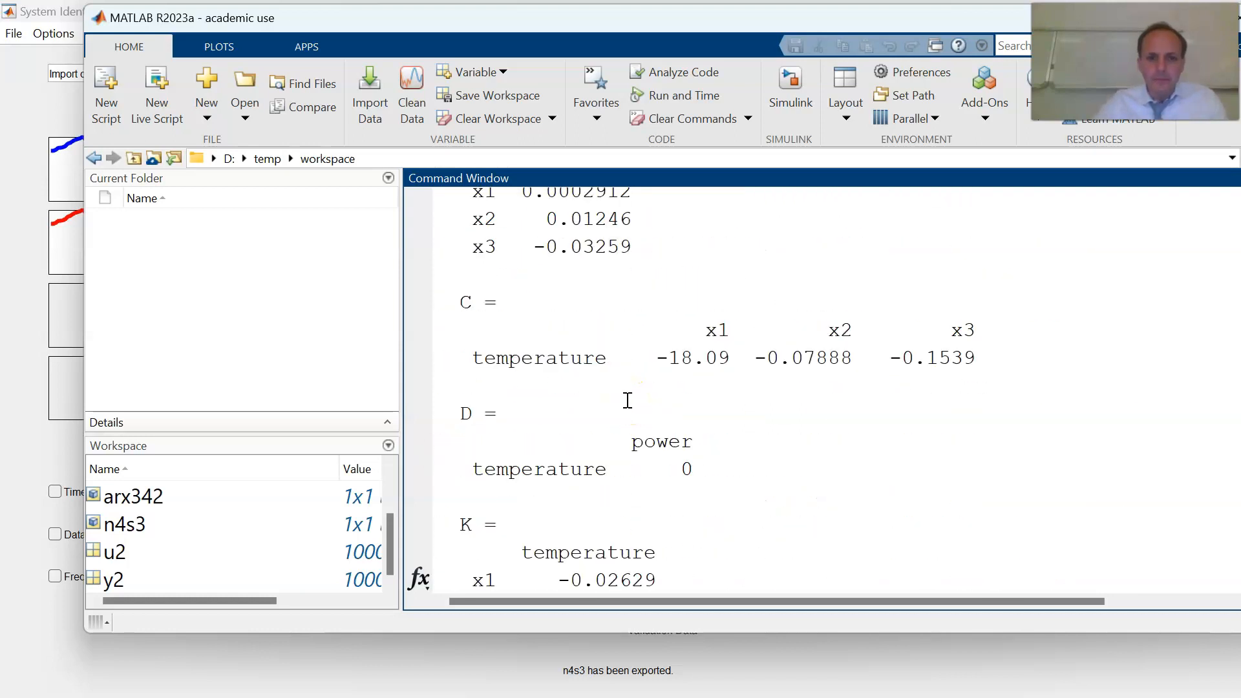
{"action": "scroll", "coordinate": [722, 391], "scroll_direction": "down", "scroll_amount": 3}
{"action": "scroll", "coordinate": [720, 390], "scroll_direction": "up", "scroll_amount": 3}
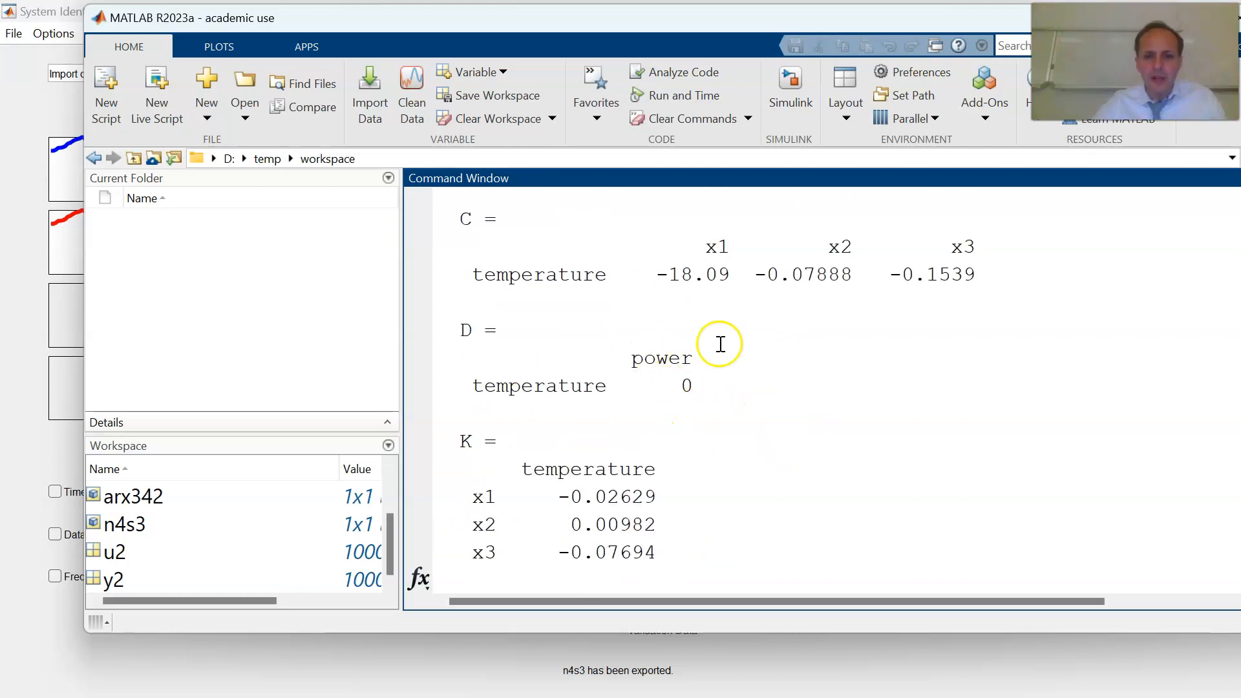
{"action": "scroll", "coordinate": [716, 421], "scroll_direction": "down", "scroll_amount": 1}
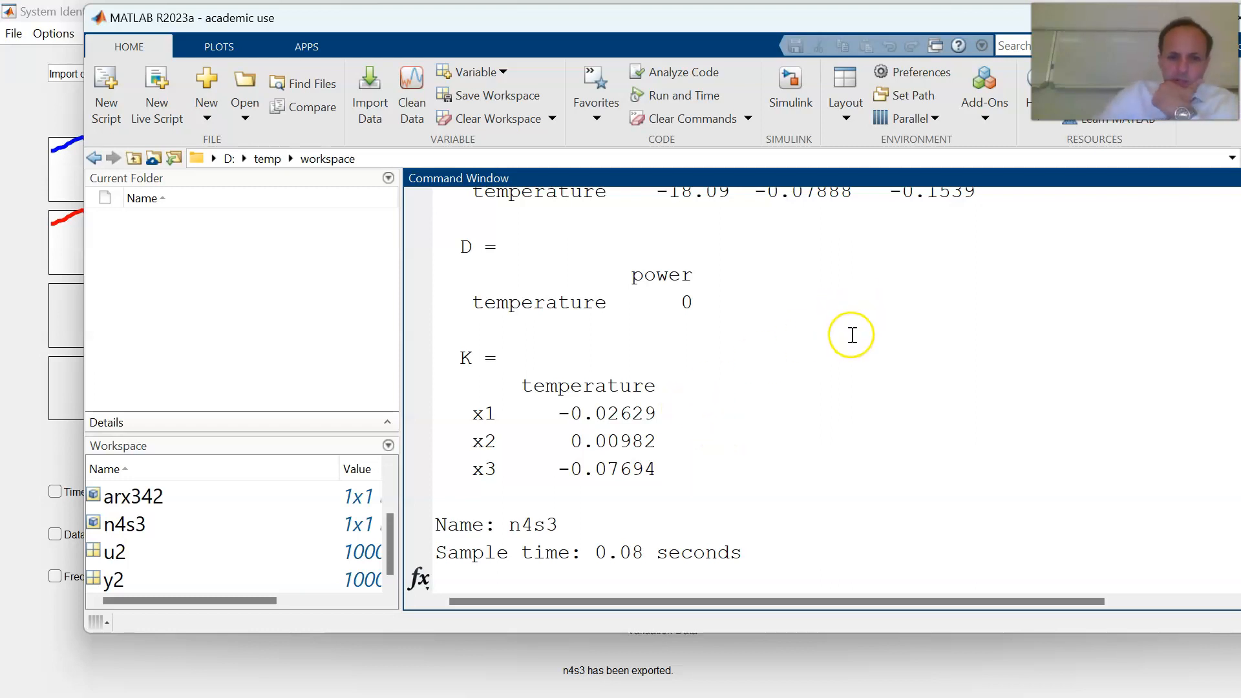
{"action": "scroll", "coordinate": [854, 335], "scroll_direction": "down", "scroll_amount": 3}
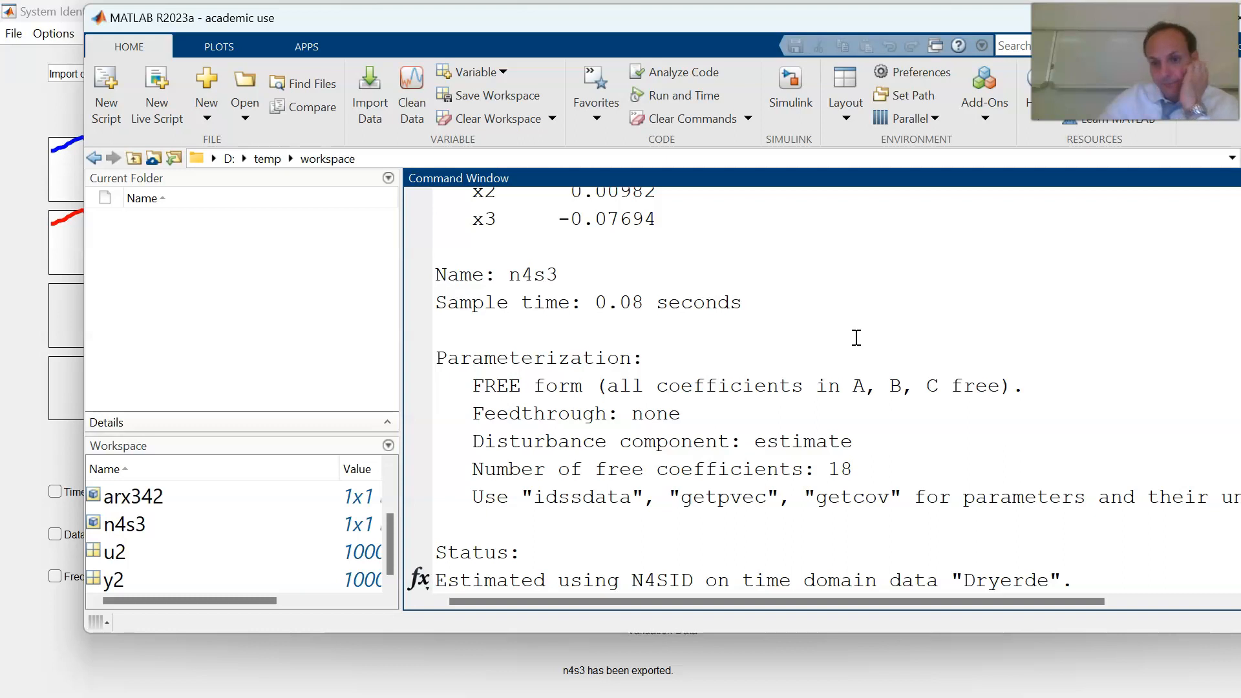
{"action": "scroll", "coordinate": [857, 338], "scroll_direction": "down", "scroll_amount": 1}
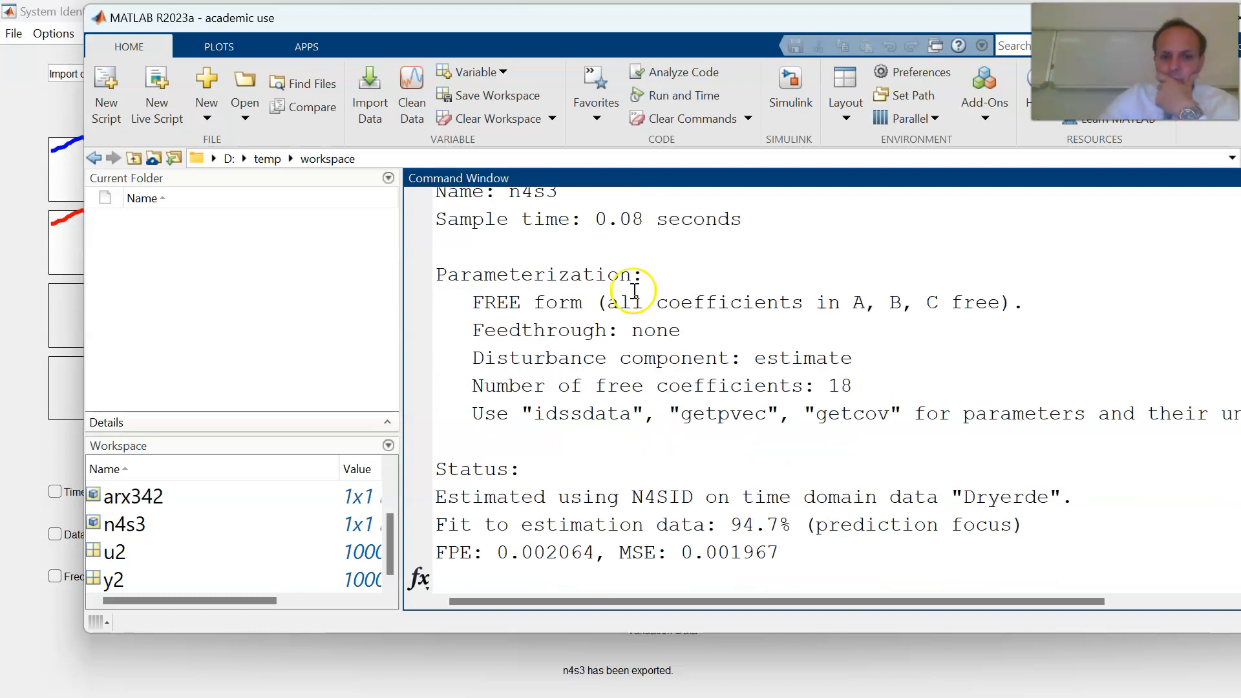
{"action": "scroll", "coordinate": [756, 340], "scroll_direction": "down", "scroll_amount": 3}
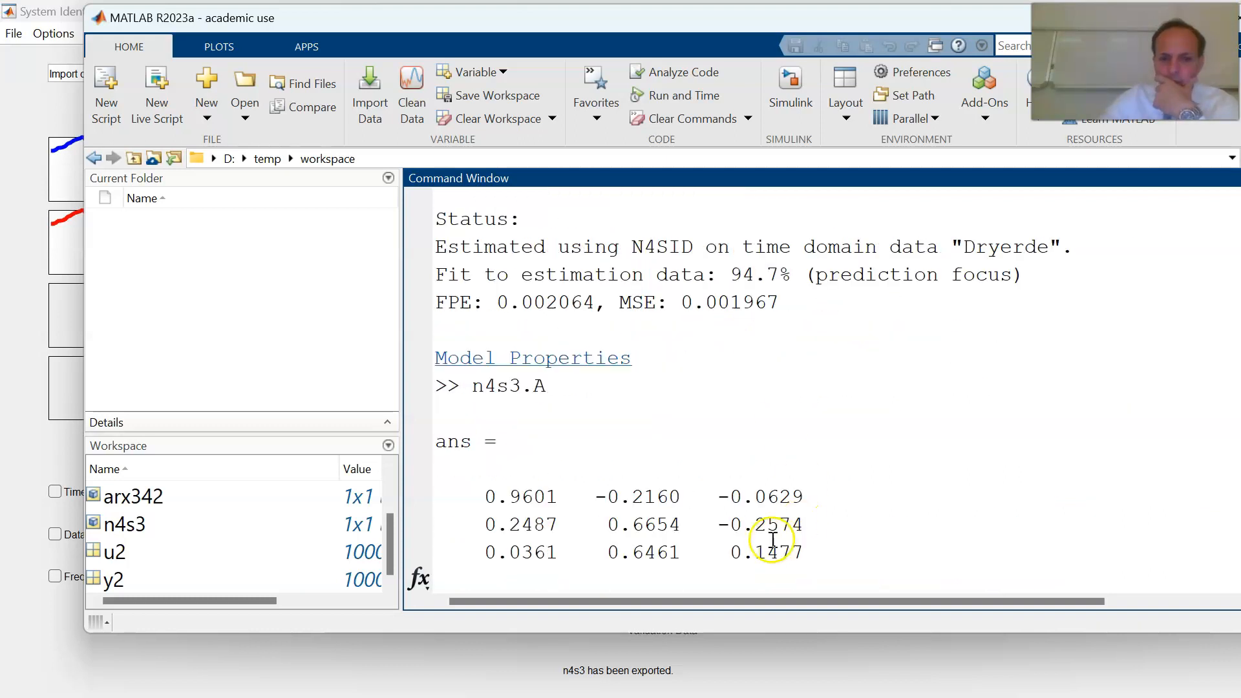
{"action": "scroll", "coordinate": [774, 504], "scroll_direction": "down", "scroll_amount": 2}
{"action": "scroll", "coordinate": [831, 419], "scroll_direction": "down", "scroll_amount": 1}
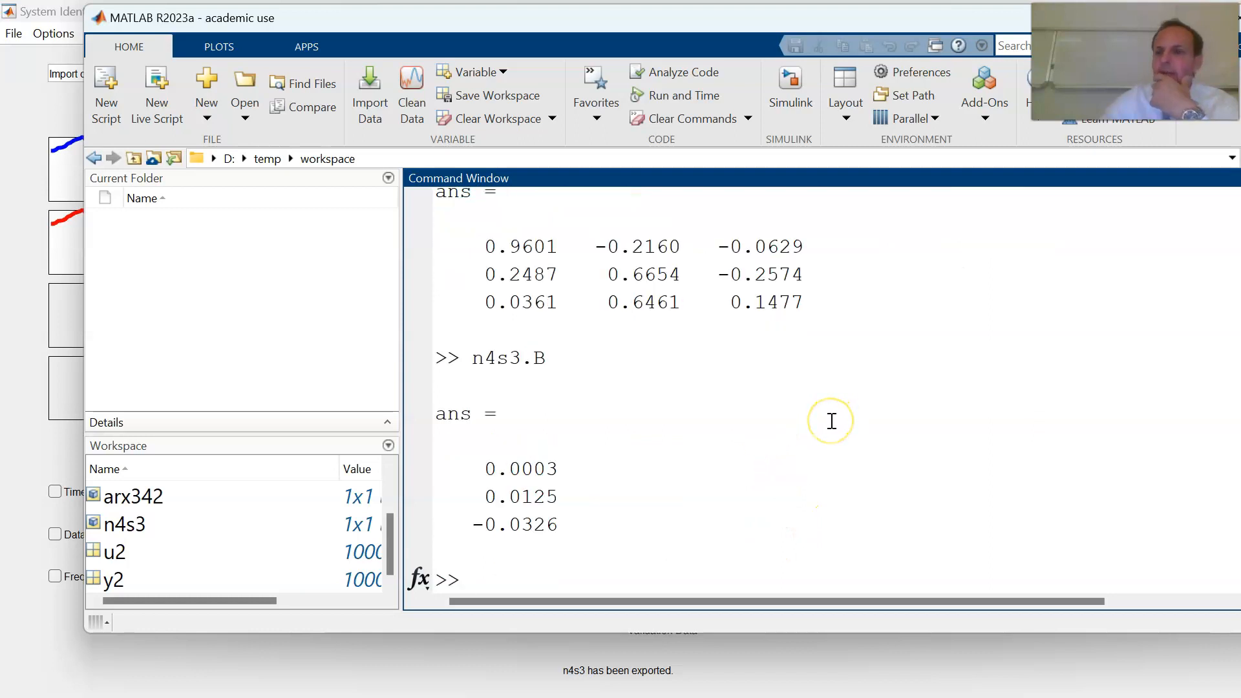
Clear the Command Window with the clc command.
{"action": "left_click", "coordinate": [821, 427]}
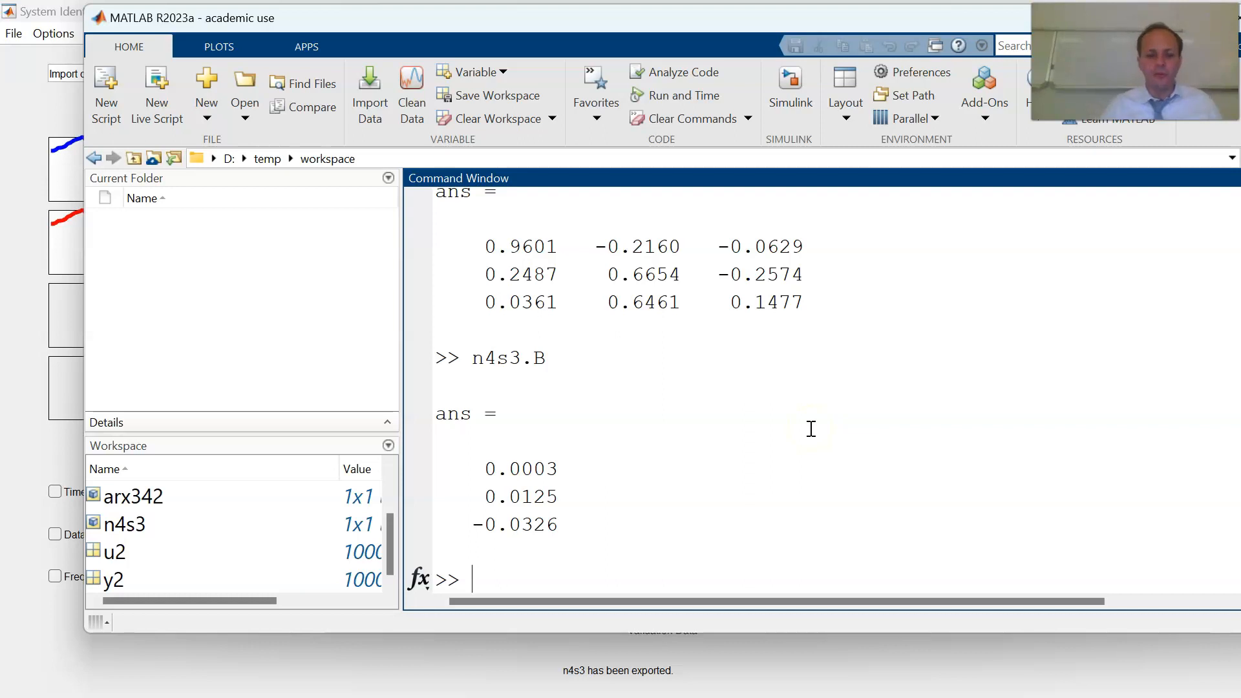
{"action": "type", "text": "k"}
{"action": "key", "text": "BackSpace"}
{"action": "type", "text": "clc"}
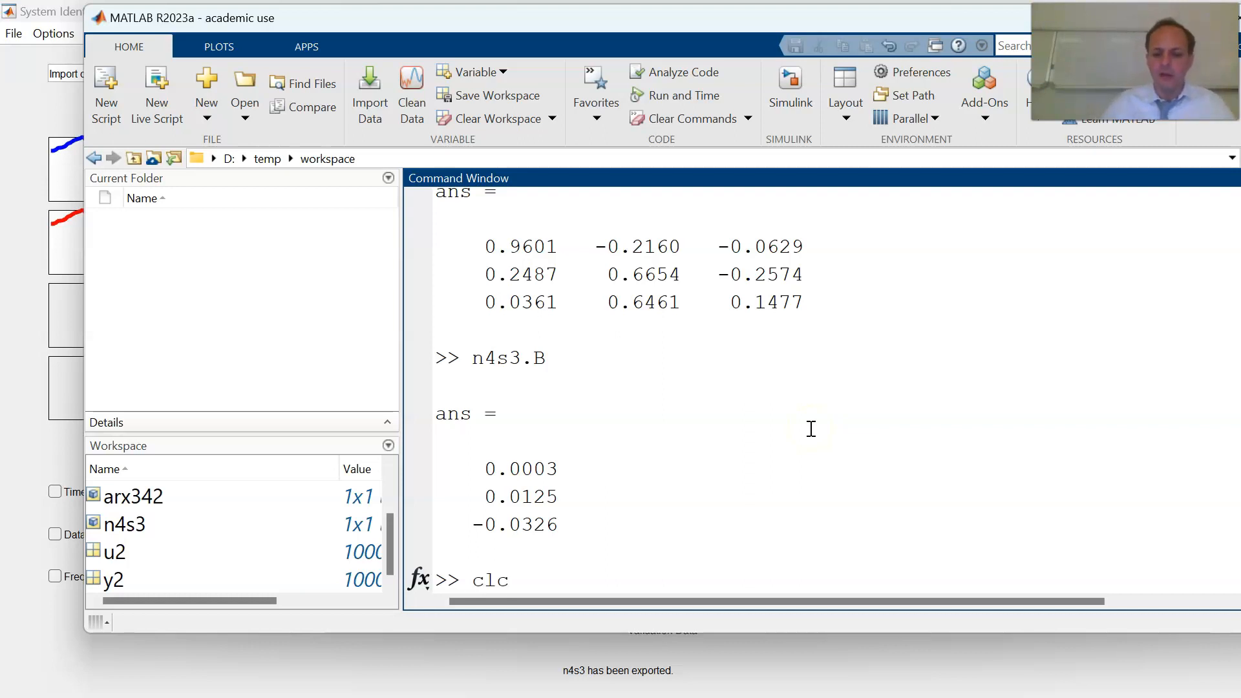
{"action": "key", "text": "Return"}
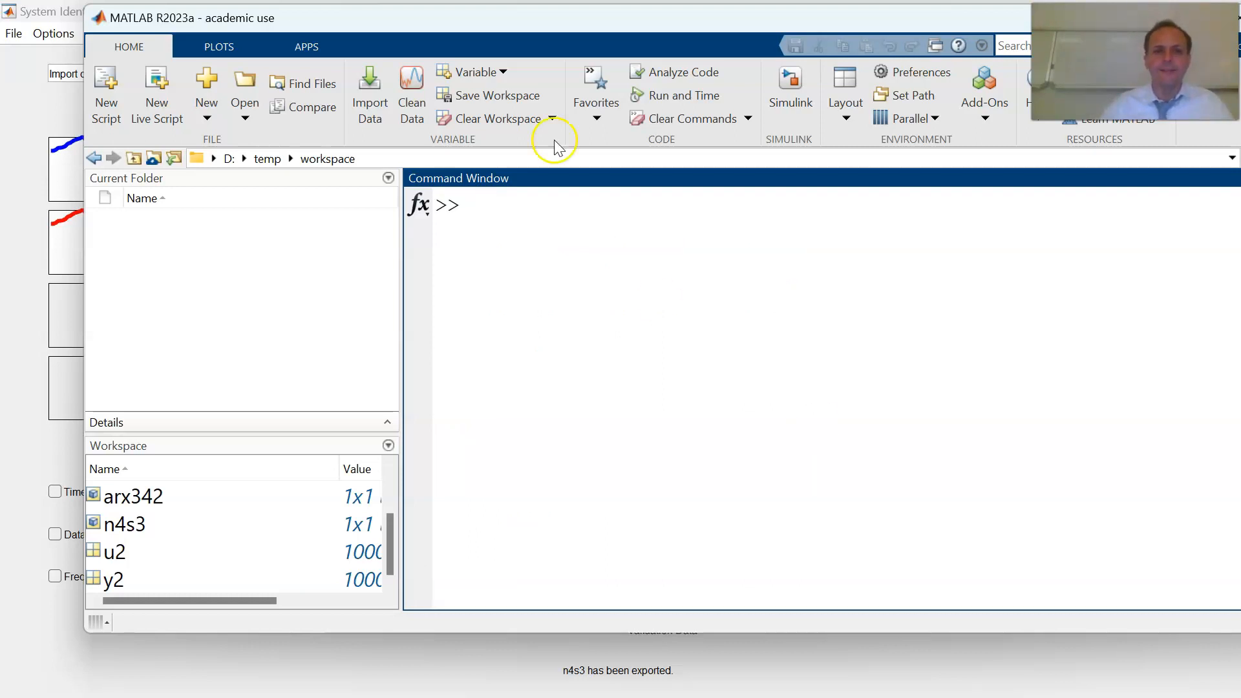
Minimize the MATLAB main window to return to the System Identification window, and dismiss the browser notifications covering it.
{"action": "left_click_drag", "start_coordinate": [586, 23], "coordinate": [396, 65]}
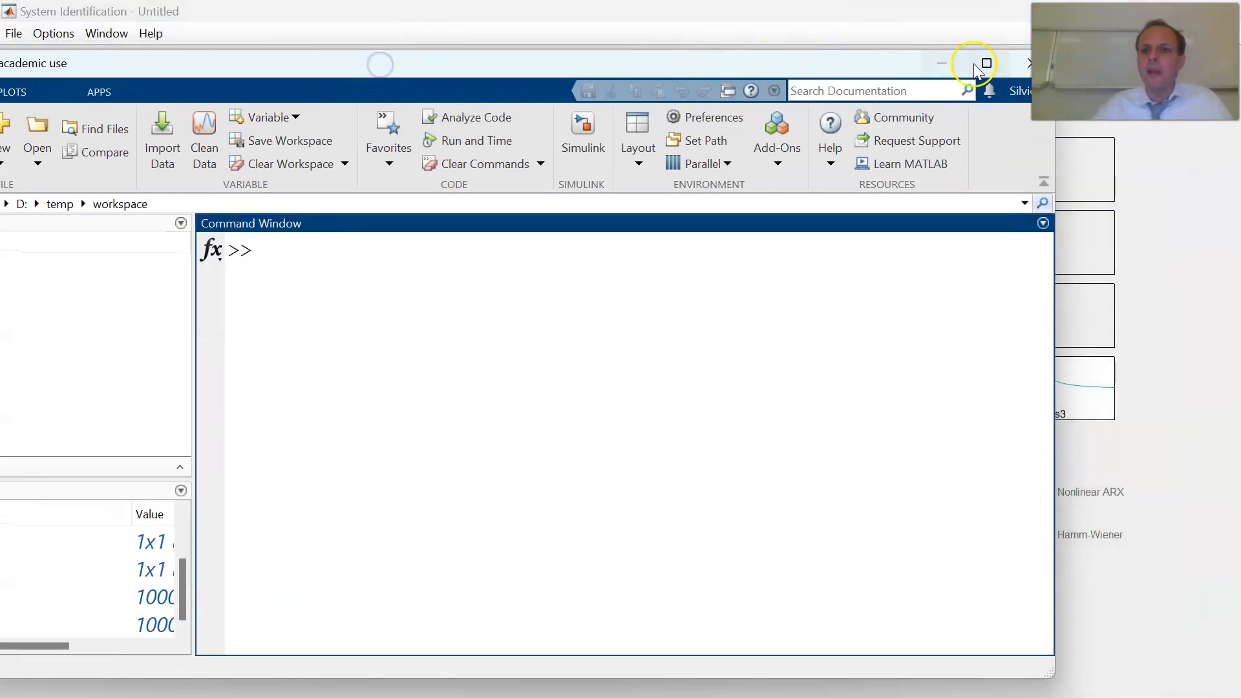
{"action": "left_click", "coordinate": [951, 61]}
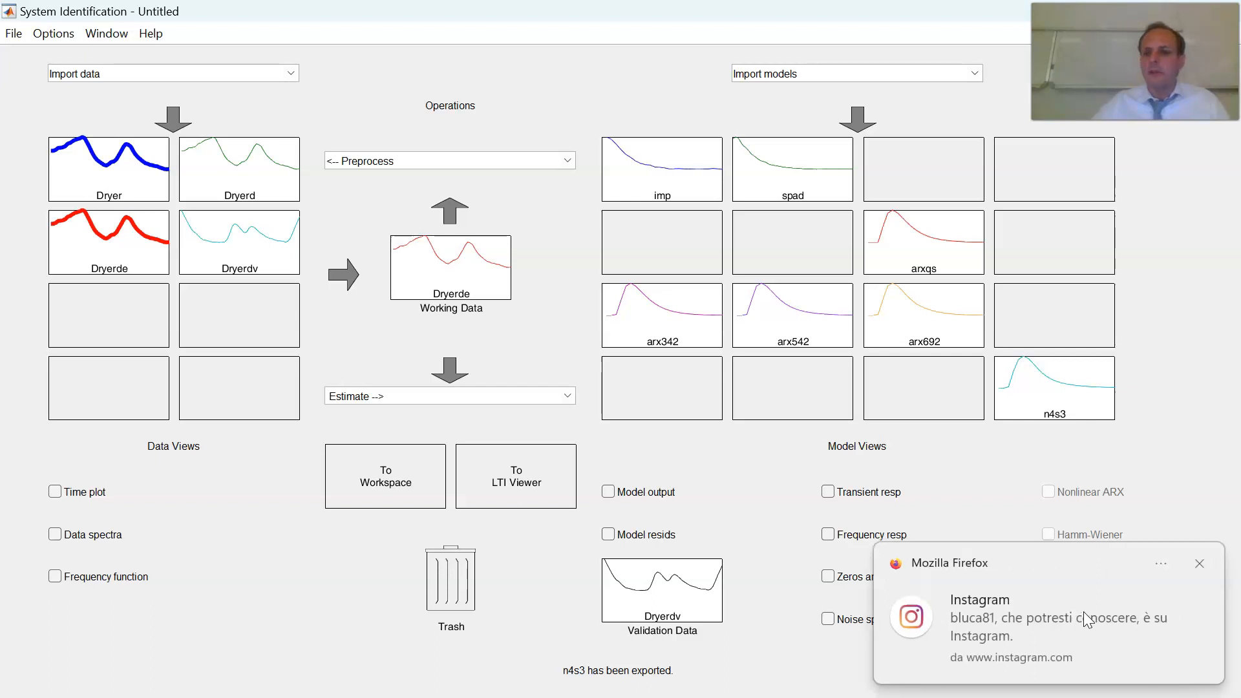
{"action": "left_click", "coordinate": [1201, 565]}
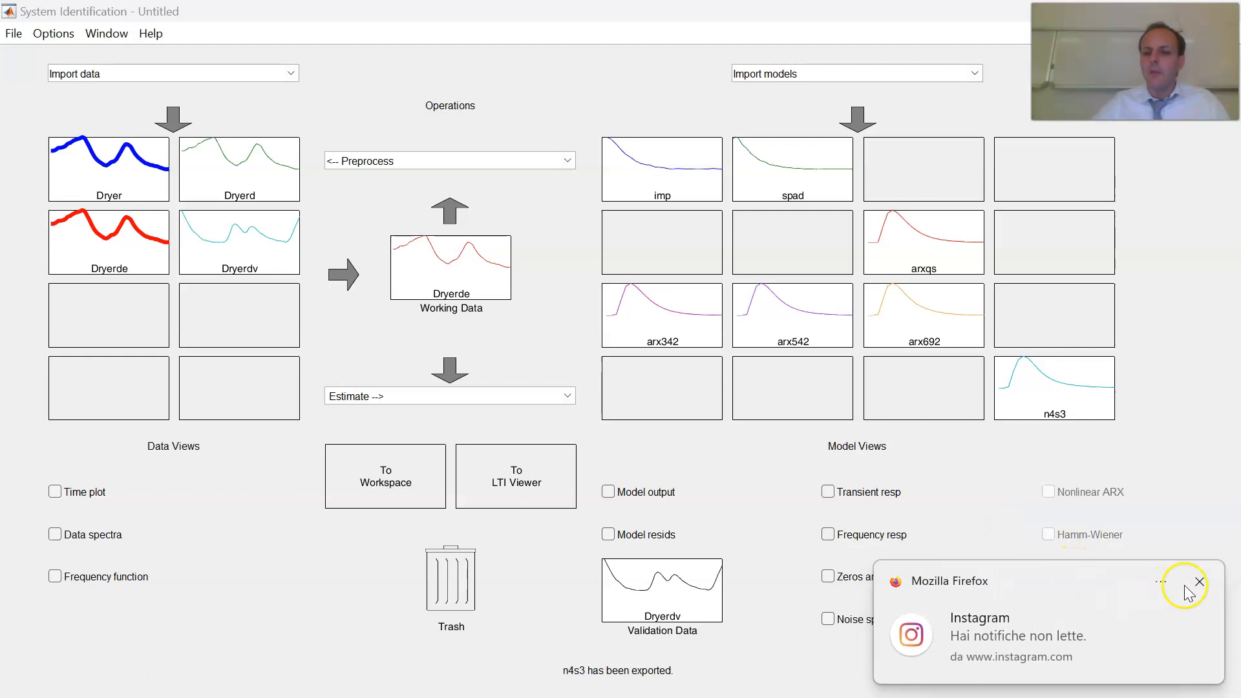
{"action": "left_click", "coordinate": [1200, 581]}
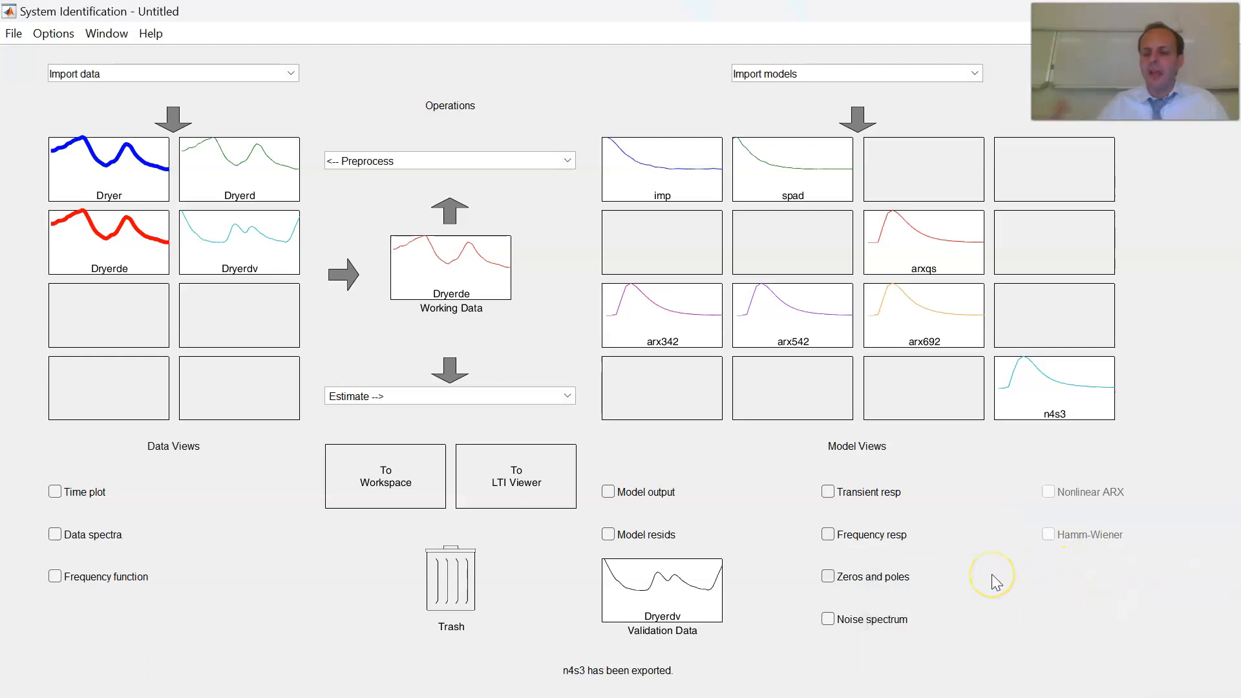